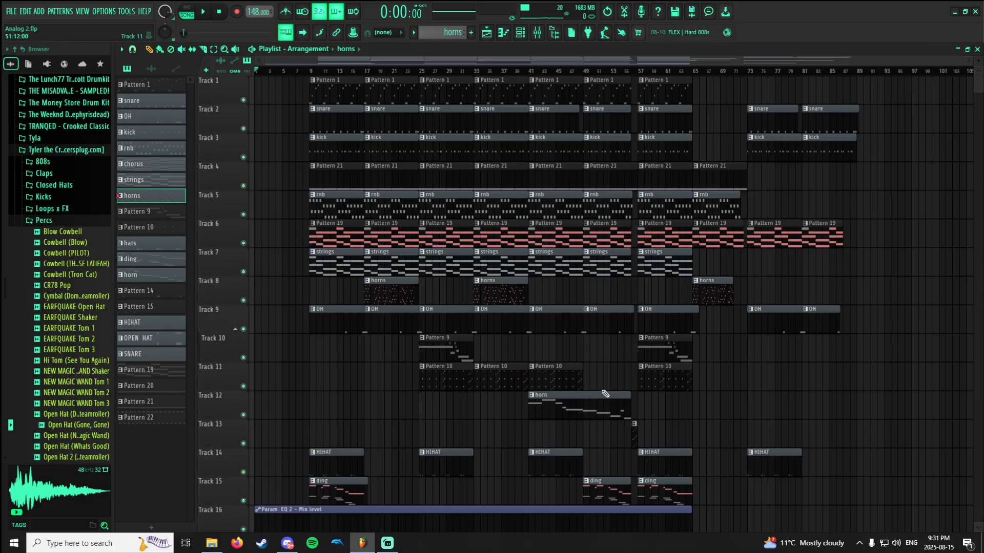
Delete the patterns chorus, hats, Pattern 14, Pattern 15, OPEN HAT, SNARE and Pattern 20 from the project.
scroll(605, 393, down, 7)
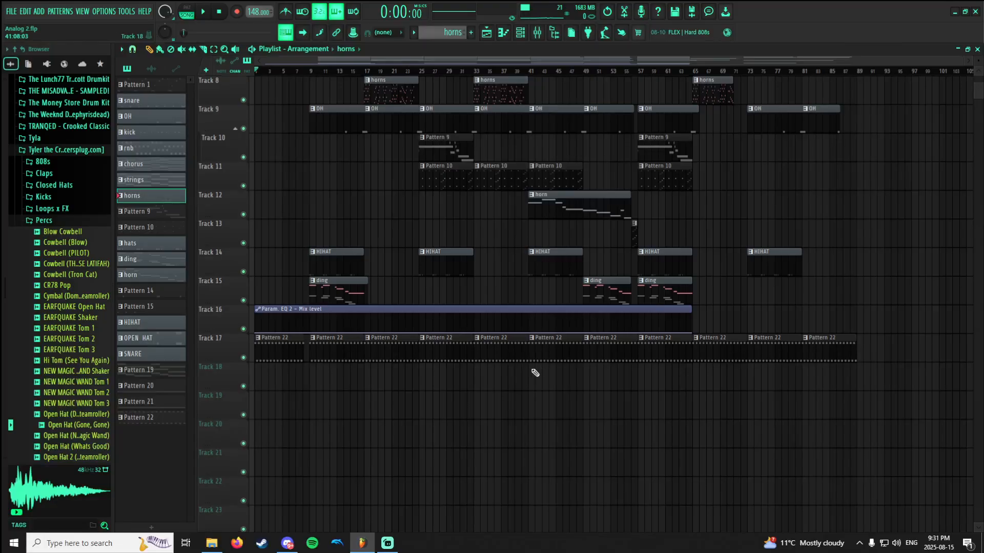
scroll(534, 377, up, 7)
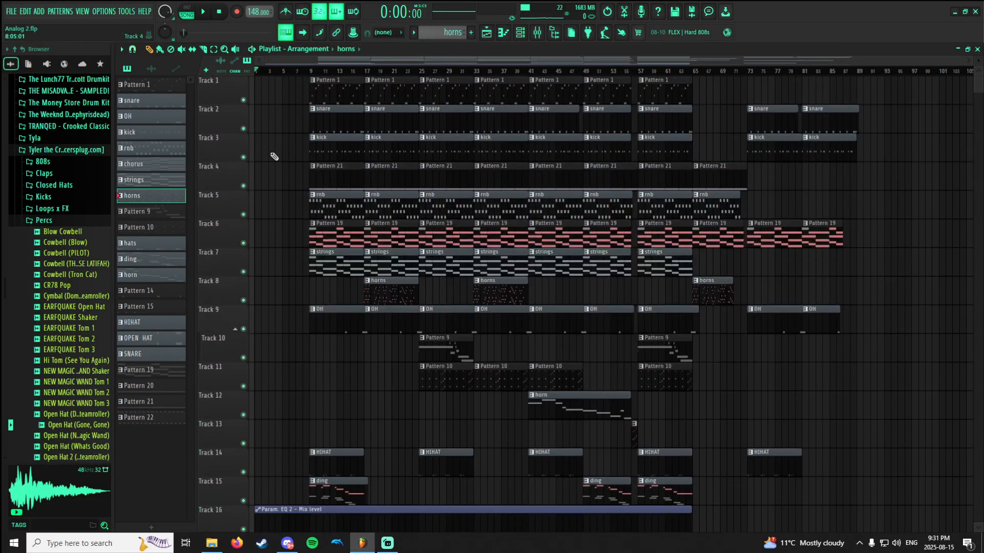
click(146, 98)
right_click(156, 161)
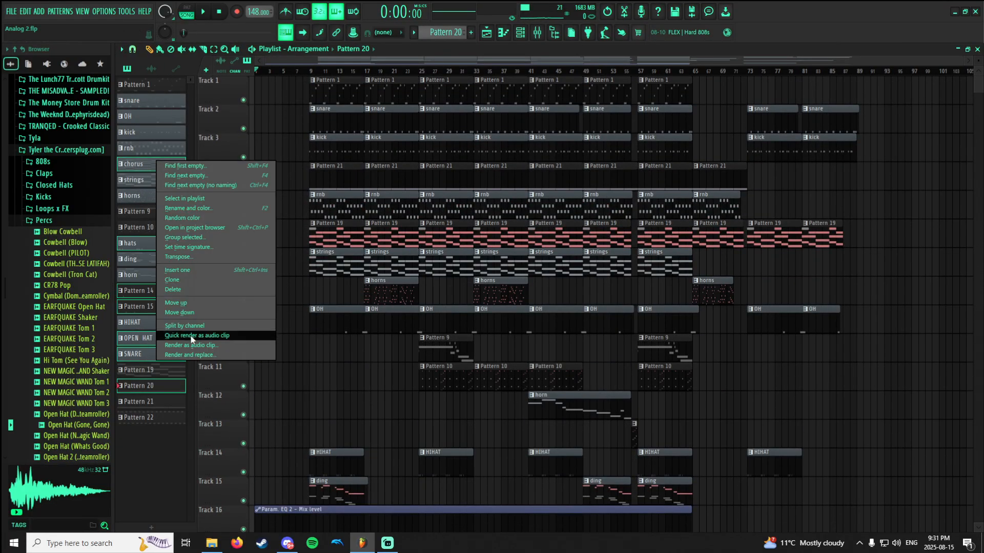
click(188, 290)
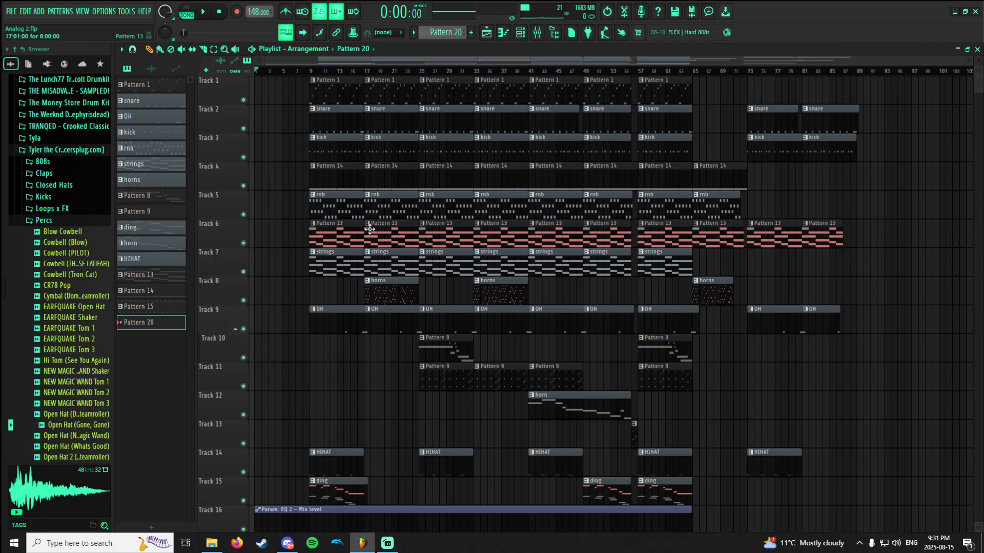
Look over the playlist arrangement and the mixer's insert tracks.
scroll(366, 228, down, 5)
scroll(328, 215, up, 5)
click(544, 33)
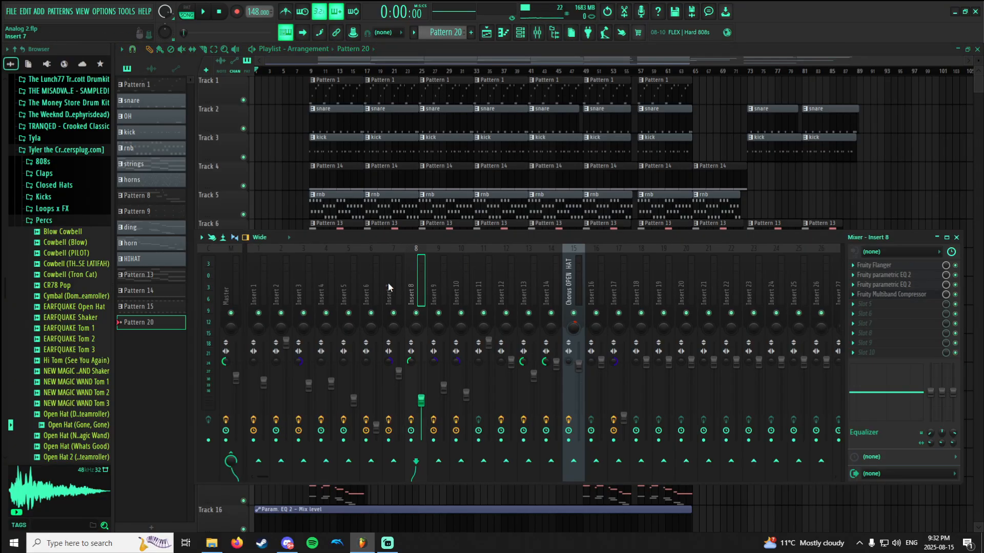
click(276, 175)
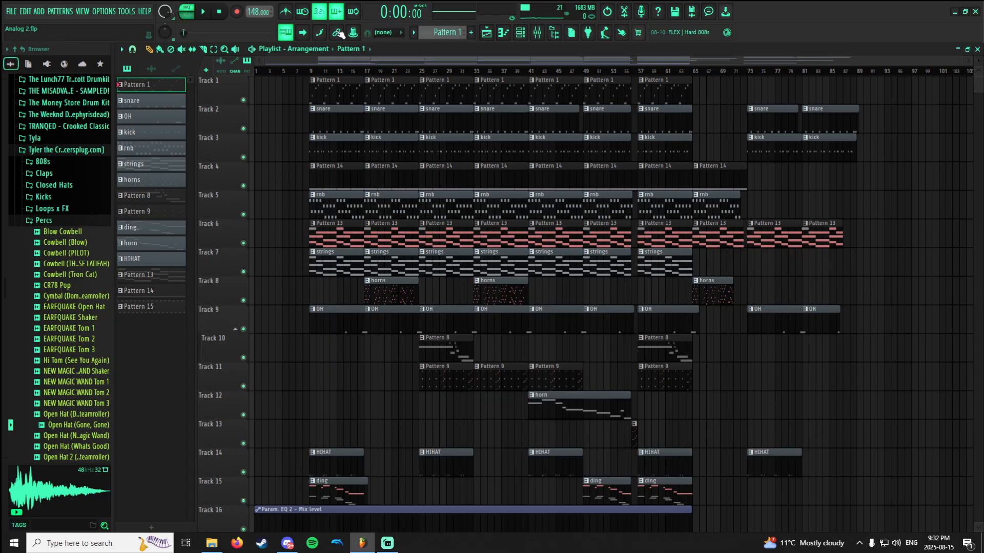
Show Pattern 1's Morphine notes in the piano roll and rename the pattern as bass.
click(503, 33)
scroll(450, 103, down, 5)
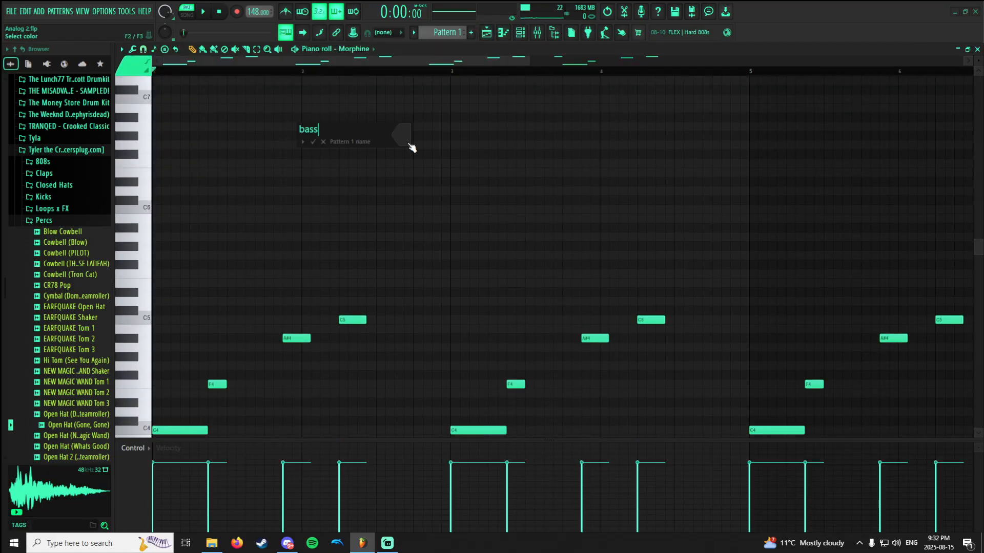
scroll(327, 152, down, 4)
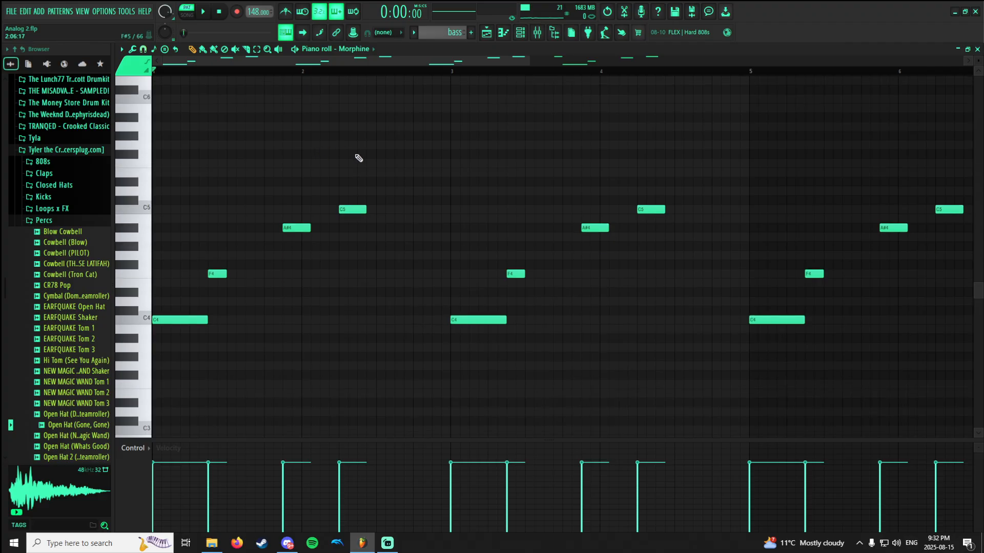
Play back the bass pattern to hear its Morphine line.
key(space)
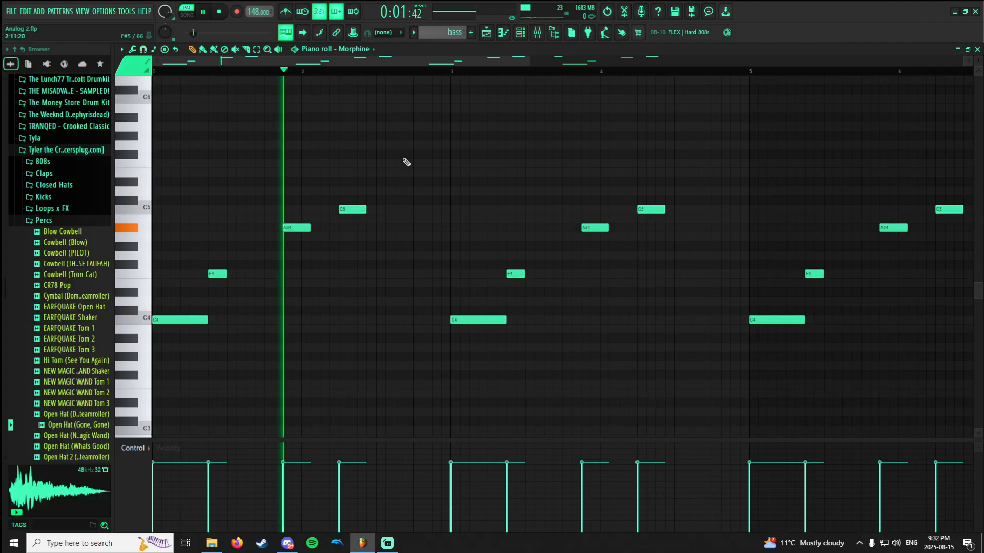
ctrl+scroll(417, 169, down, 2)
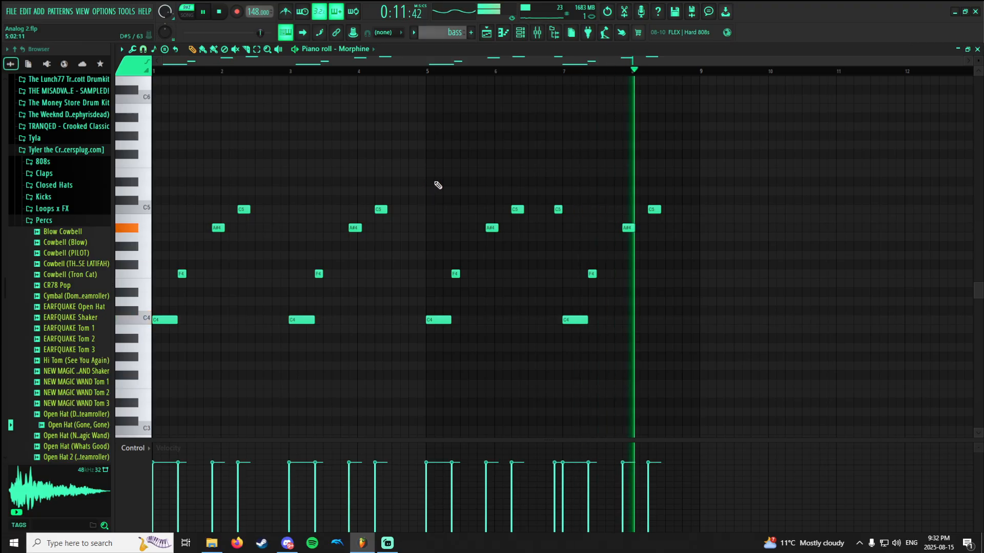
key(space)
Play the snare pattern and examine the notes of both its ch_SNR and VT_SD channels.
scroll(438, 35, down, 1)
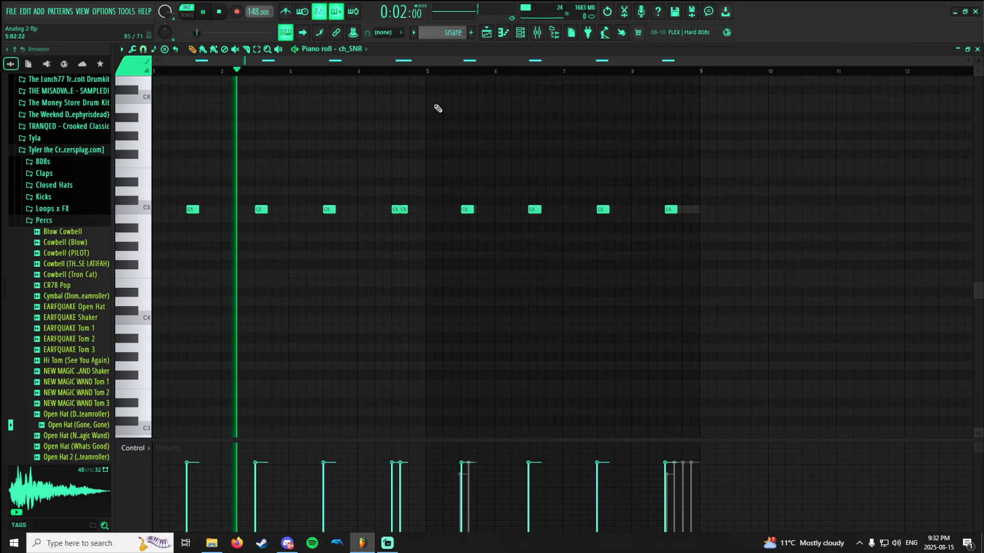
click(354, 49)
click(356, 143)
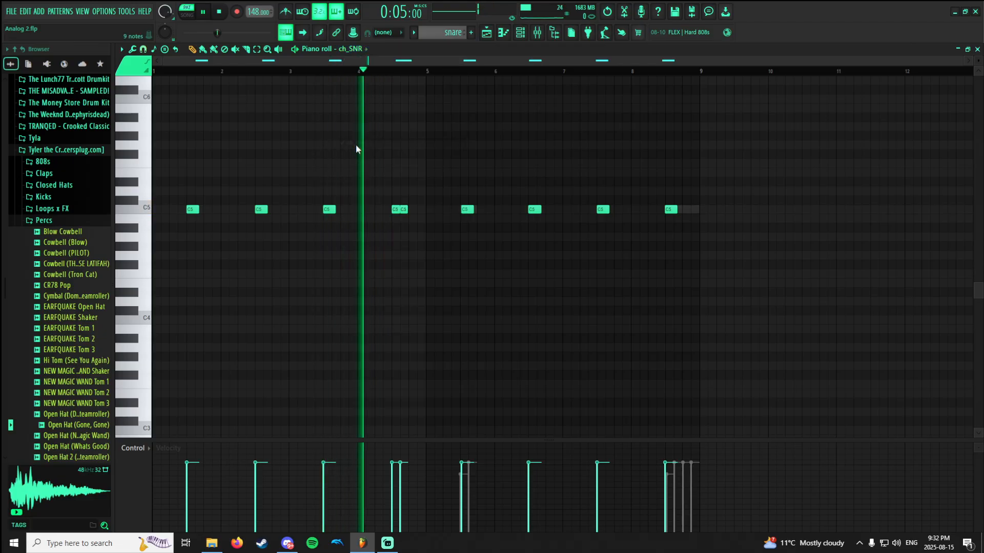
click(354, 51)
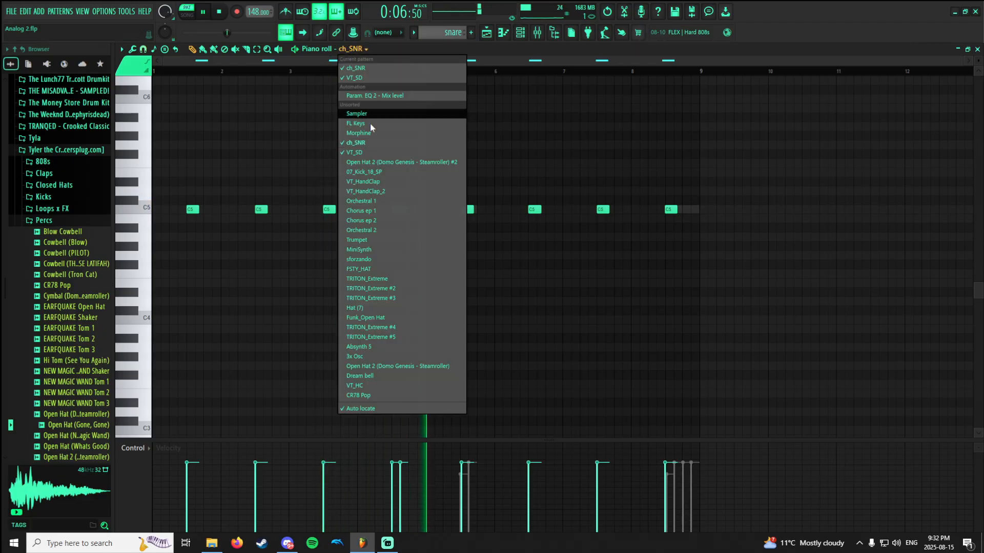
click(367, 154)
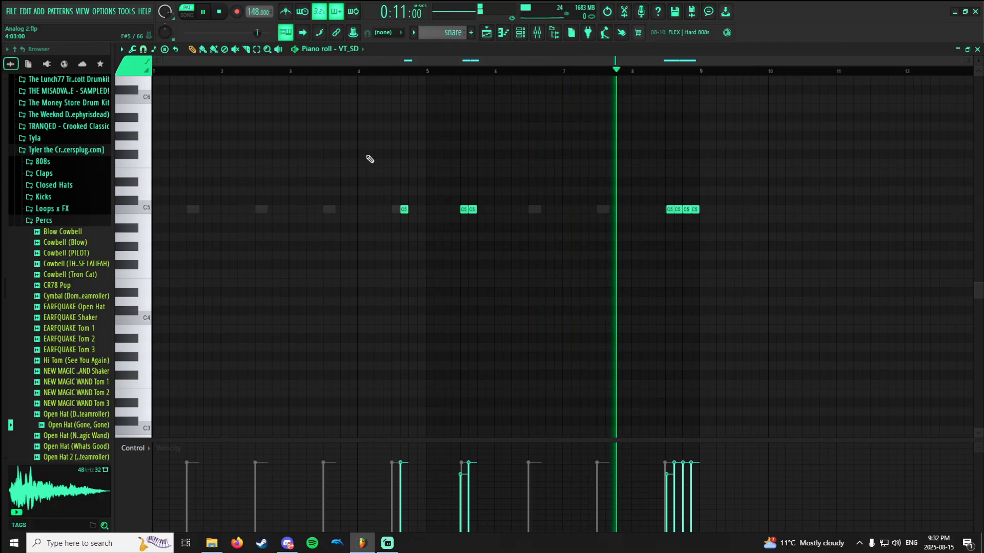
key(space)
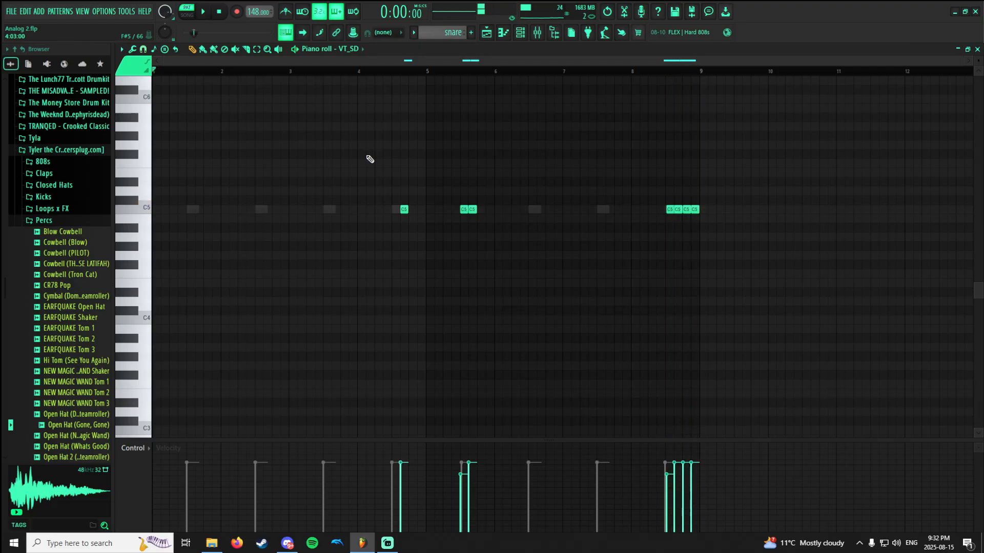
right_click(189, 213)
right_click(189, 213)
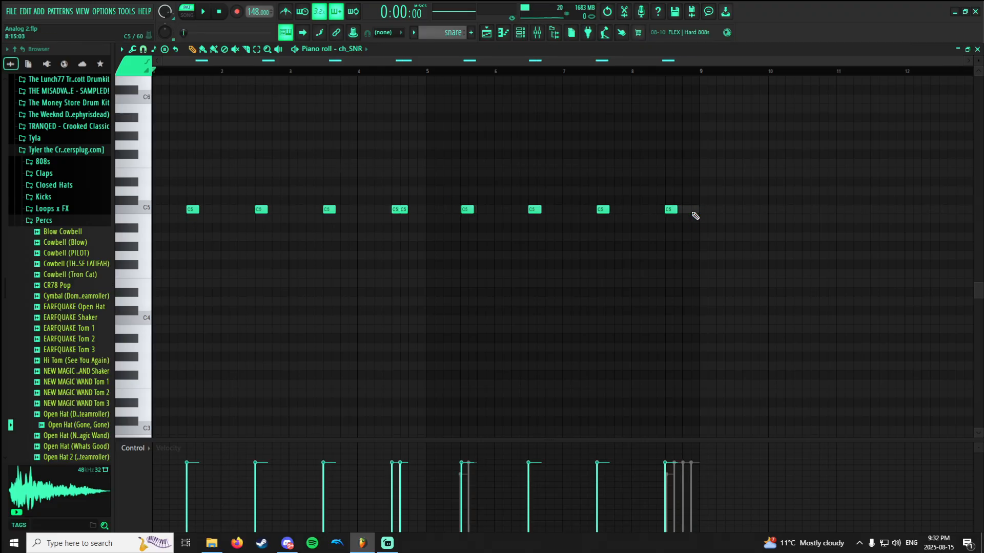
right_click(694, 211)
Play the OH pattern in the piano roll, listening to each of its two open-hat notes.
scroll(445, 33, down, 1)
scroll(471, 124, down, 1)
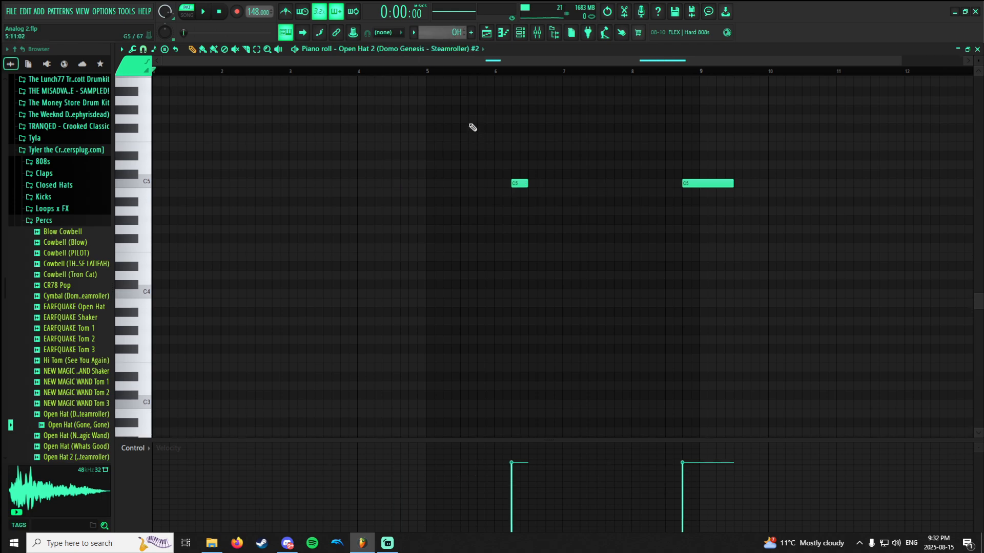
scroll(466, 119, up, 2)
scroll(464, 122, down, 1)
key(space)
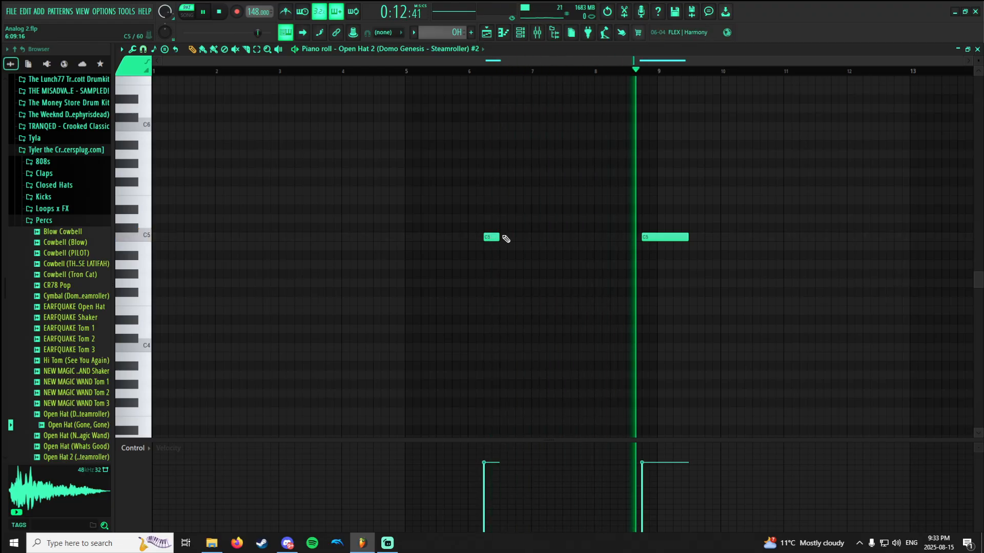
key(space)
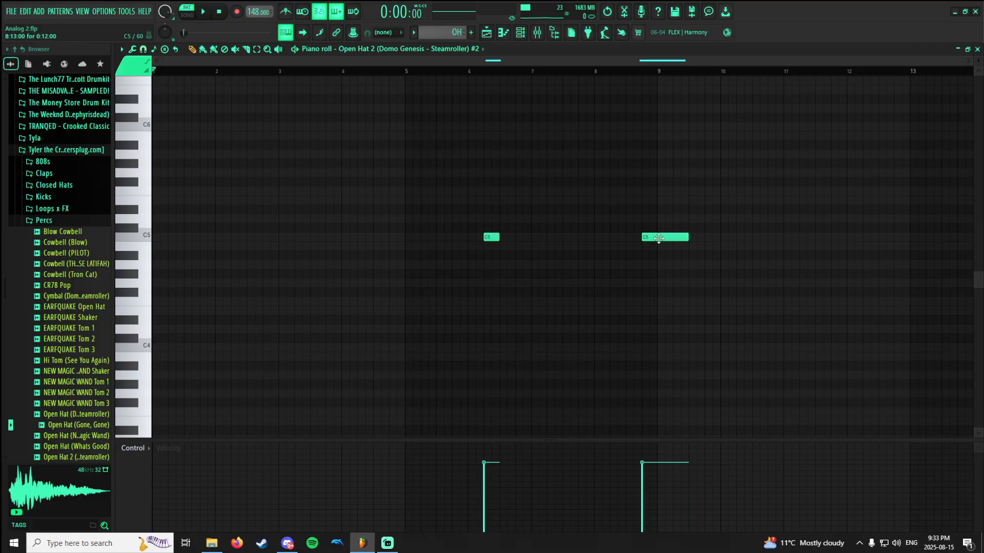
click(484, 72)
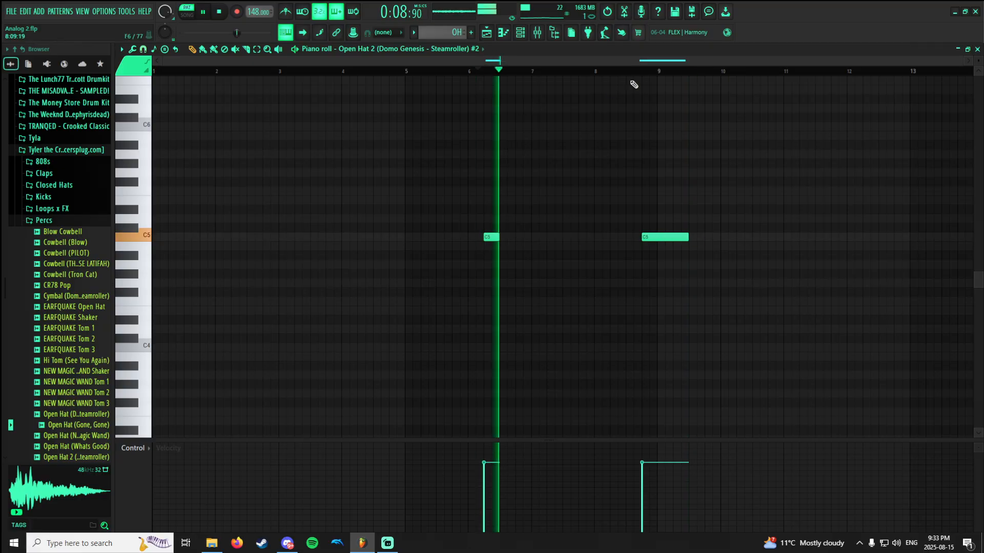
click(644, 68)
key(space)
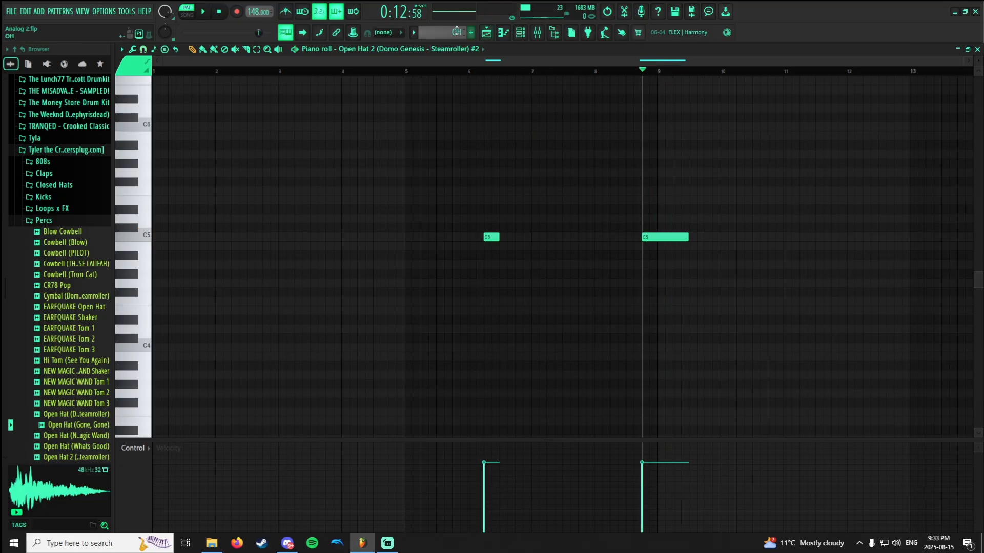
Switch to the kick pattern and play back its 07_Kick_18_SP notes.
scroll(450, 34, up, 2)
click(216, 71)
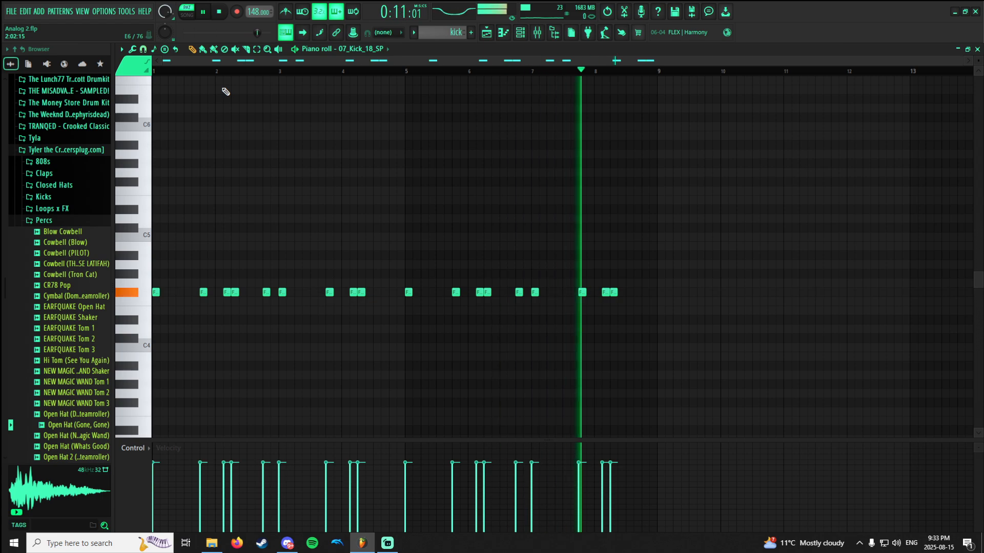
key(space)
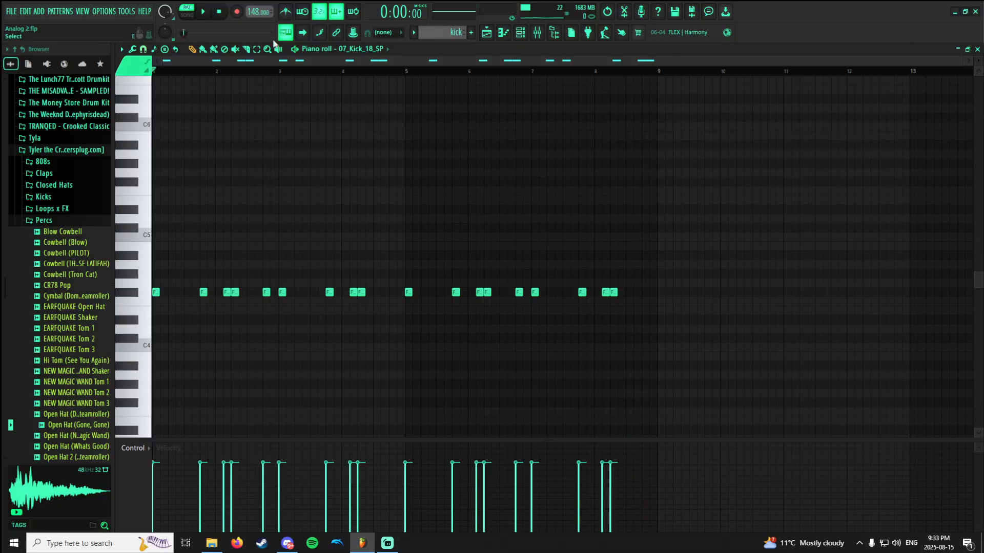
Switch to the rnb pattern and play back its Orchestral 1 melody.
scroll(443, 39, up, 1)
scroll(377, 98, up, 4)
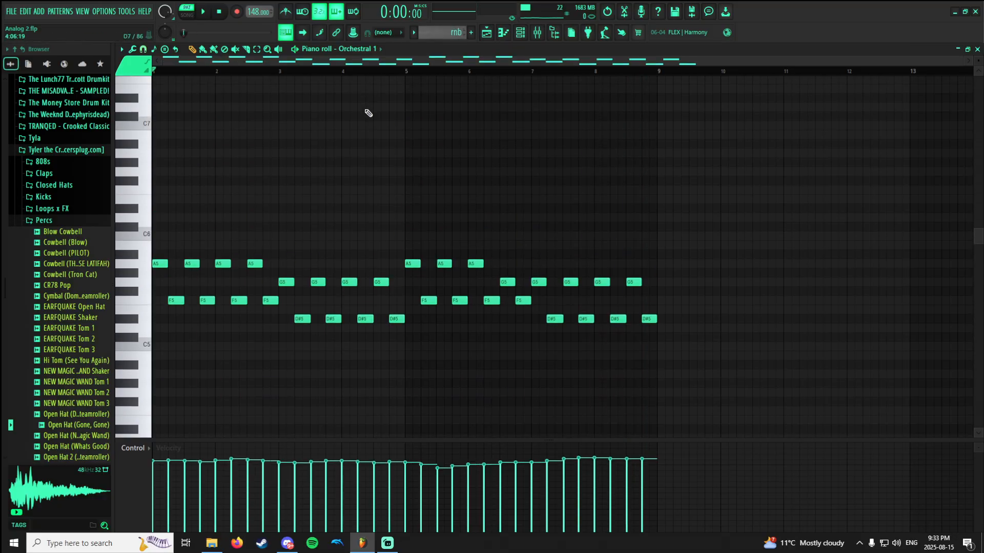
scroll(367, 118, down, 1)
scroll(366, 118, down, 1)
ctrl+scroll(366, 119, up, 1)
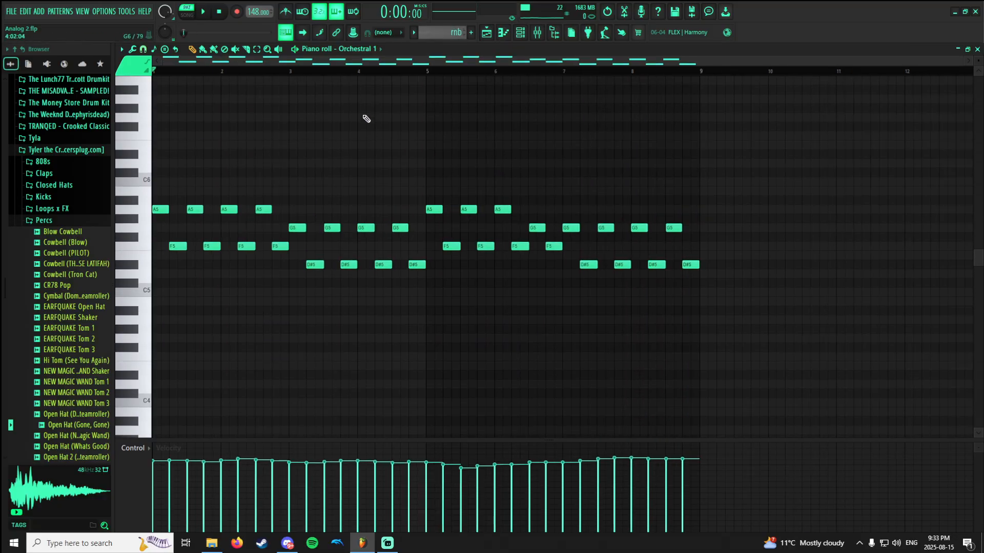
key(space)
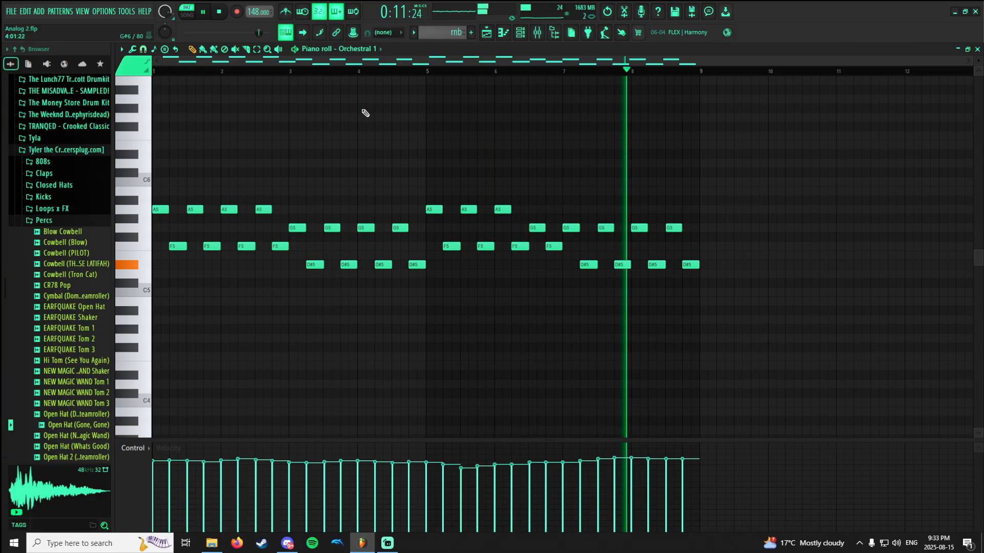
key(space)
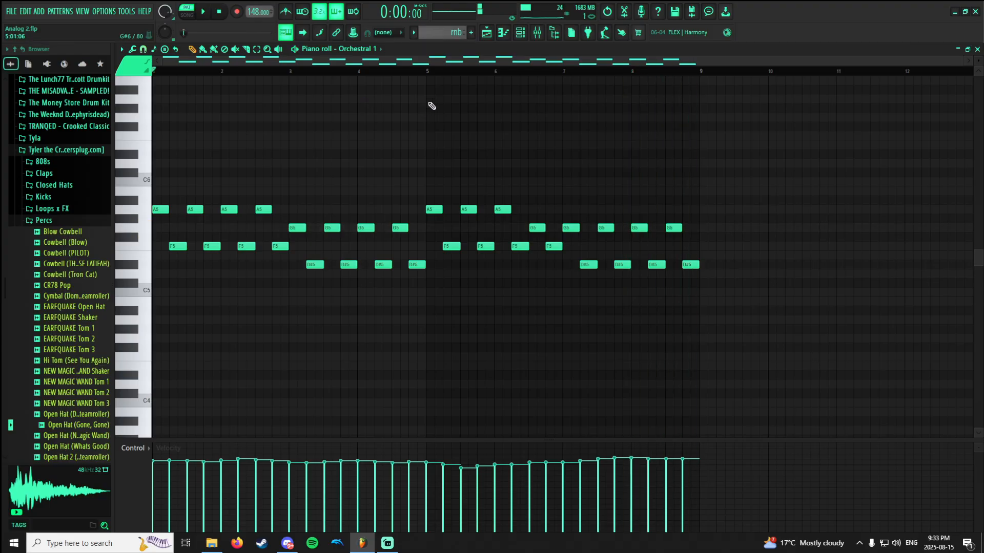
scroll(410, 100, up, 4)
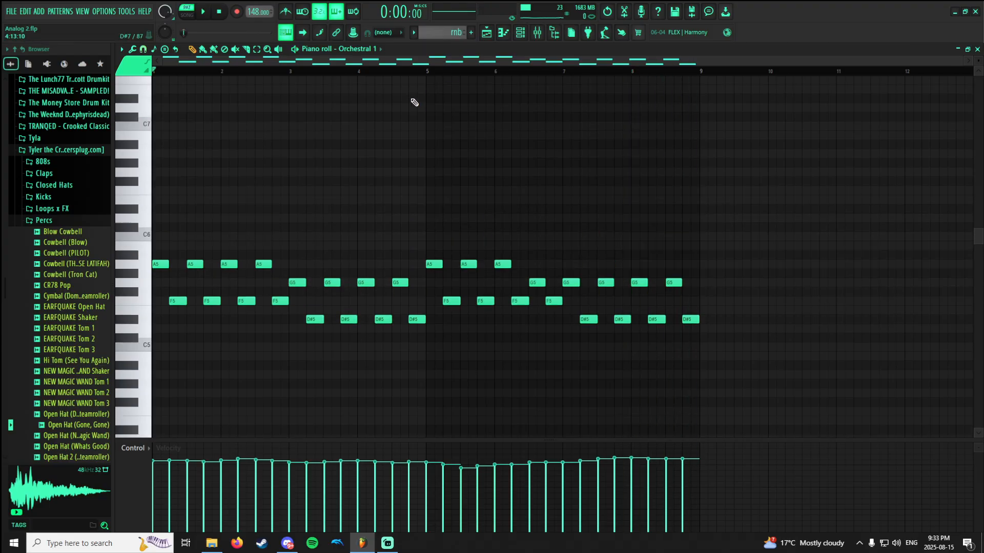
Switch to the strings pattern and play back its Orchestral 2 chords.
scroll(450, 34, down, 1)
scroll(424, 144, down, 3)
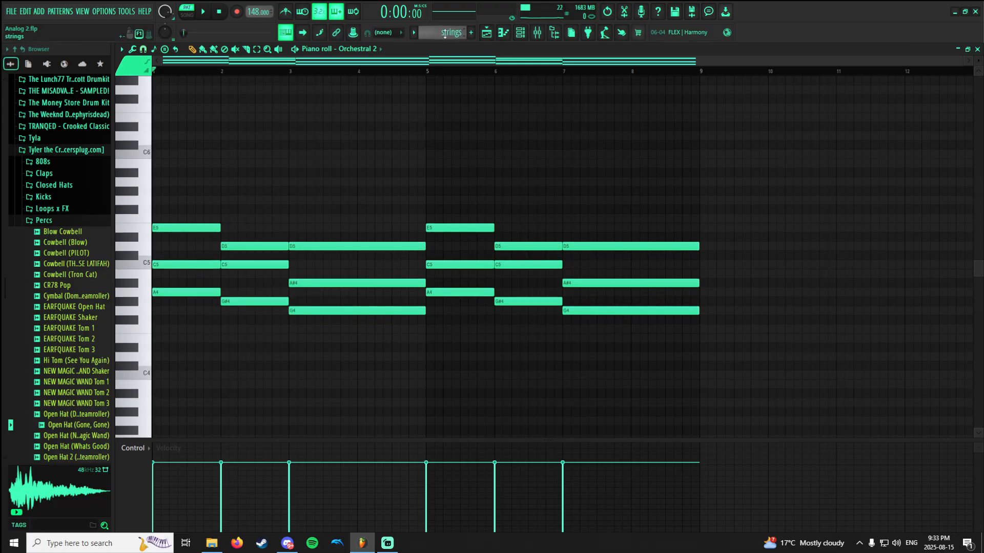
scroll(444, 33, up, 1)
scroll(441, 35, down, 1)
click(438, 33)
click(369, 45)
click(371, 47)
click(371, 47)
key(space)
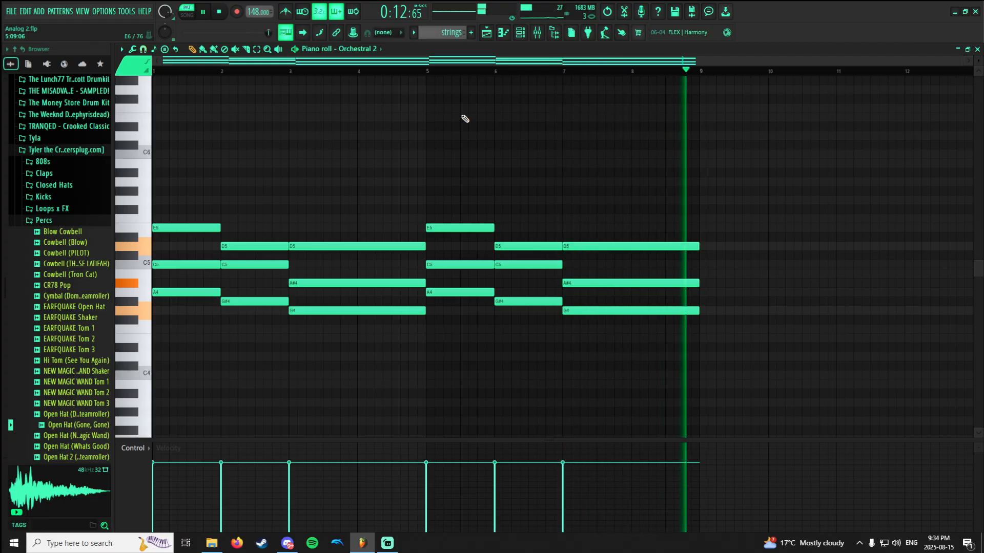
key(space)
Examine the horns pattern's TRITON_Extreme and TRITON_Extreme #5 notes and their channels in the channel rack.
scroll(443, 32, down, 1)
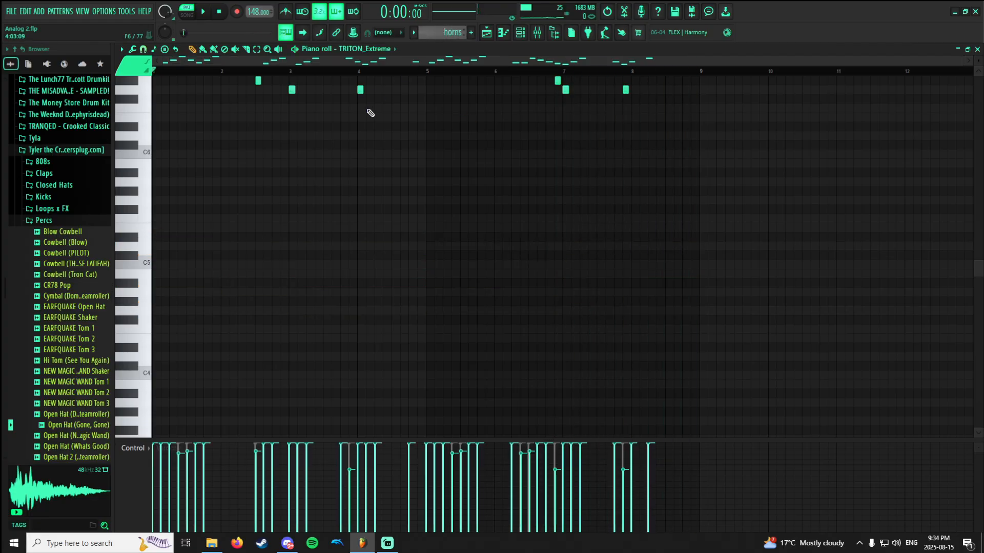
scroll(365, 131, up, 10)
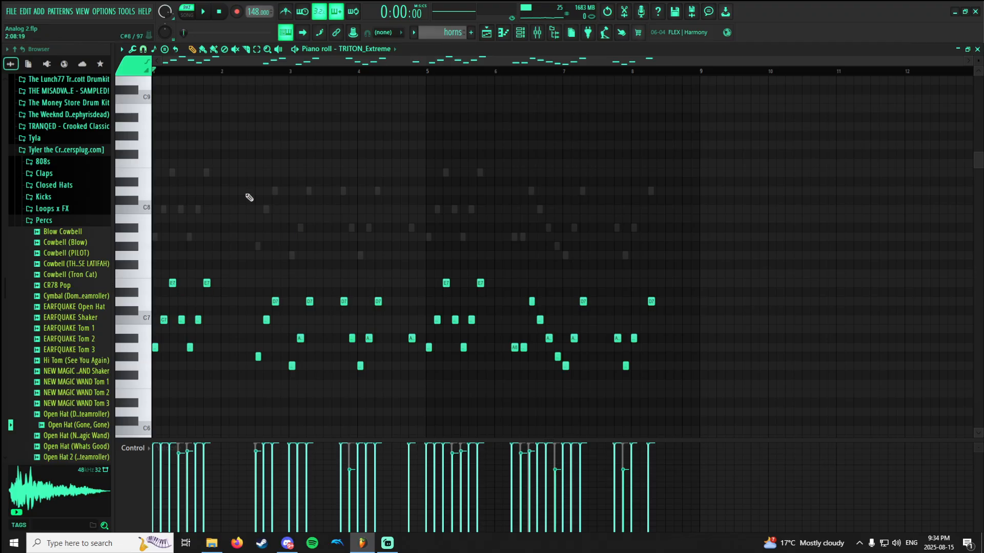
double_click(276, 192)
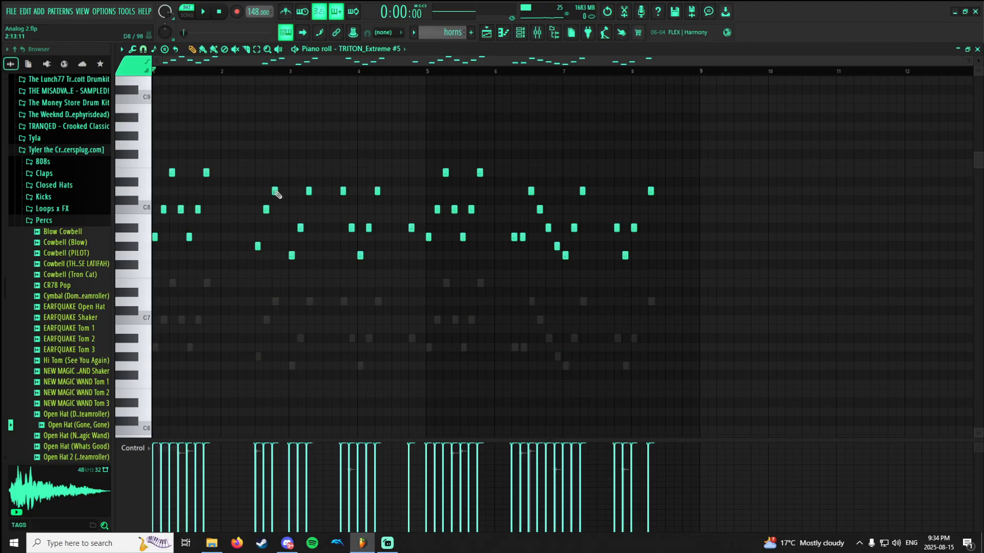
click(527, 33)
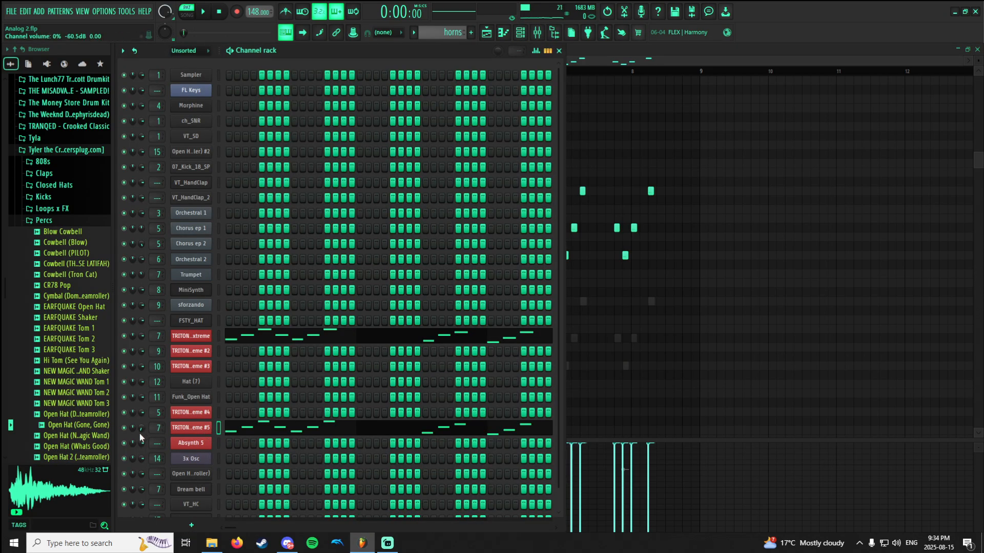
click(642, 308)
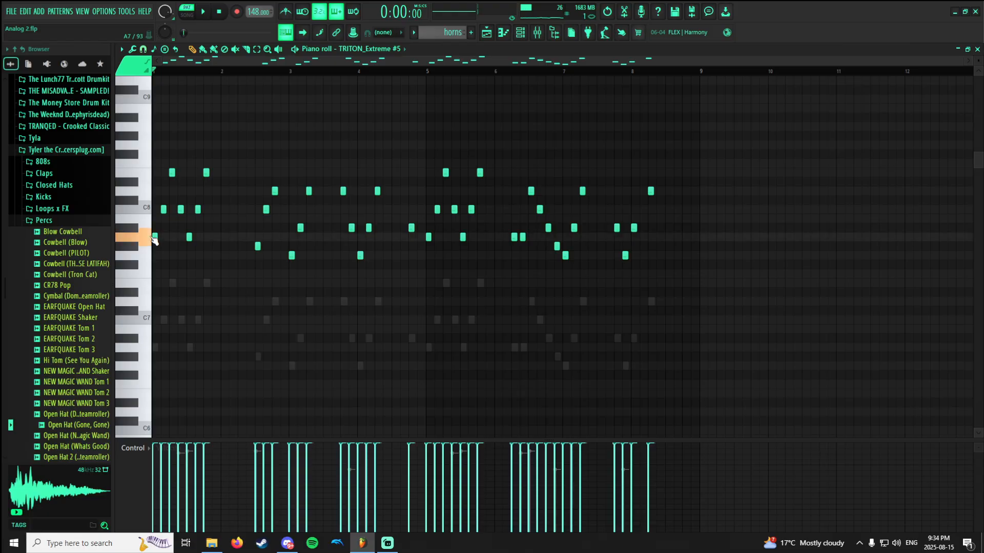
Show the horns pattern's TRITON_Extreme notes in the piano roll and play them back.
click(385, 50)
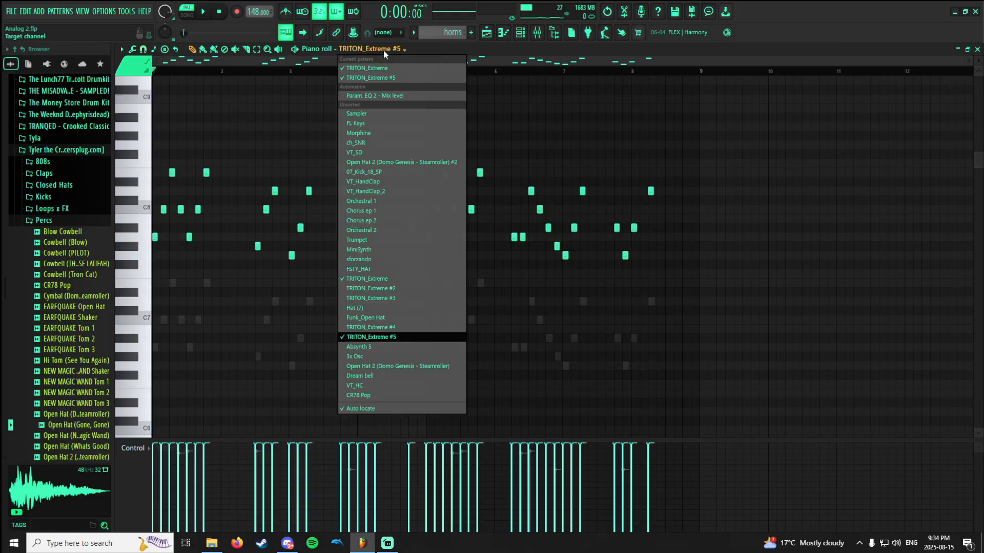
click(366, 279)
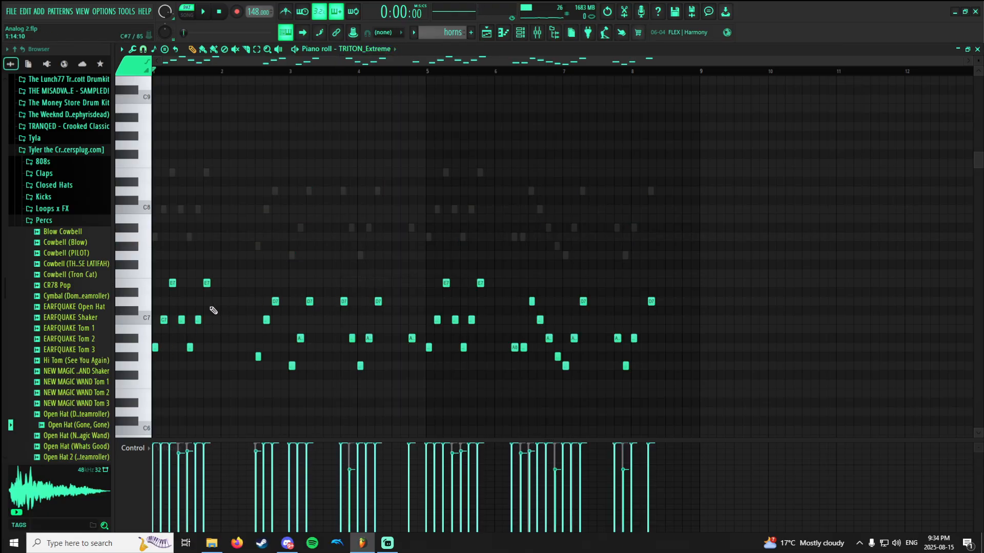
scroll(221, 314, down, 2)
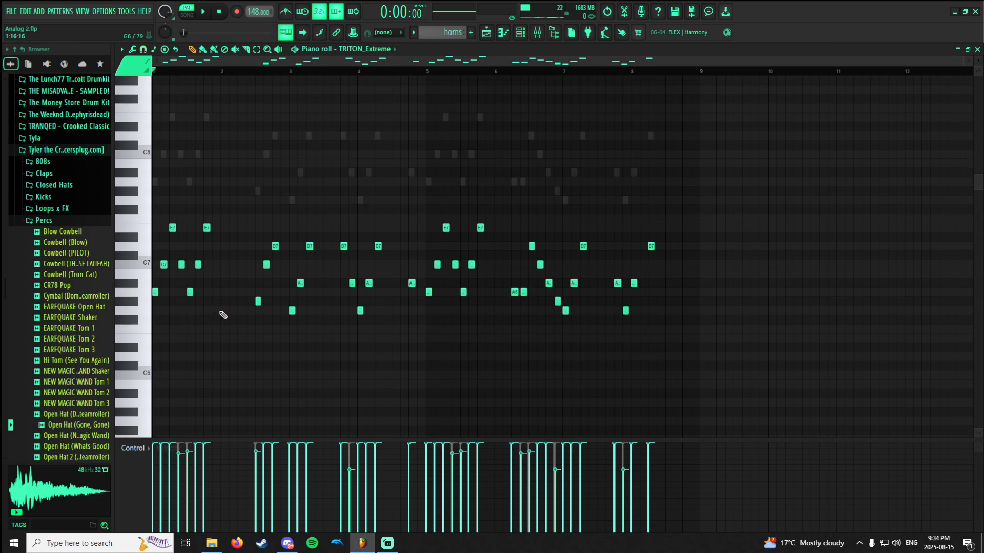
key(space)
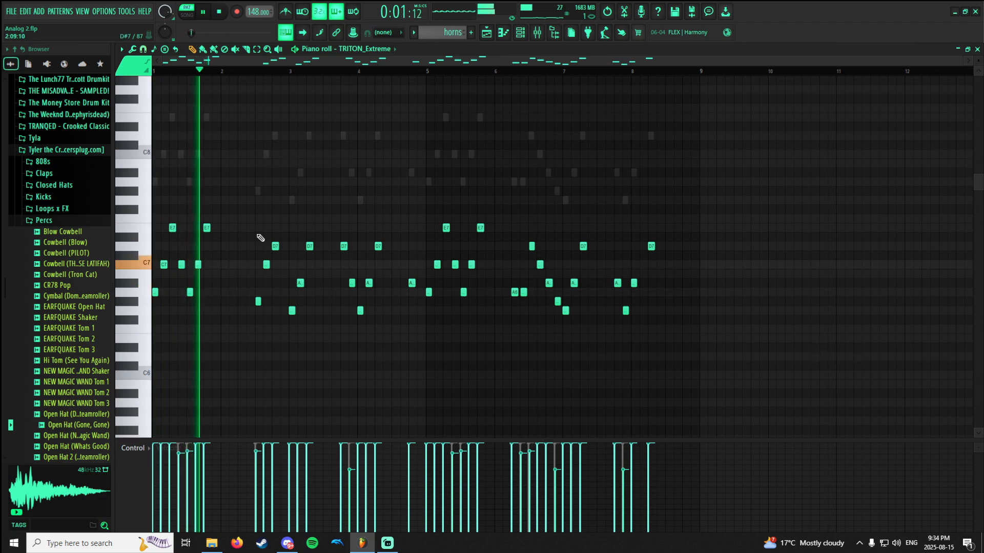
scroll(202, 252, up, 1)
scroll(205, 251, up, 4)
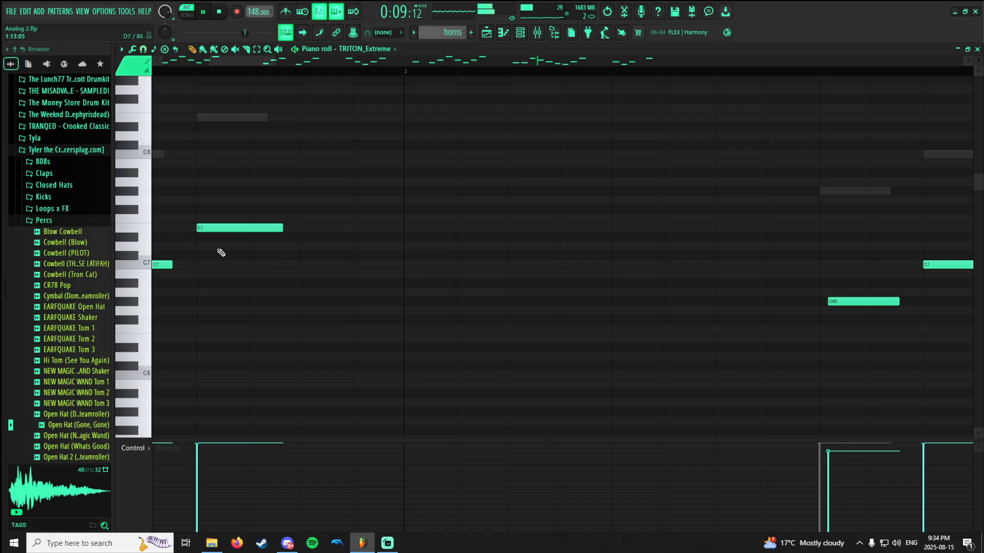
scroll(308, 256, down, 5)
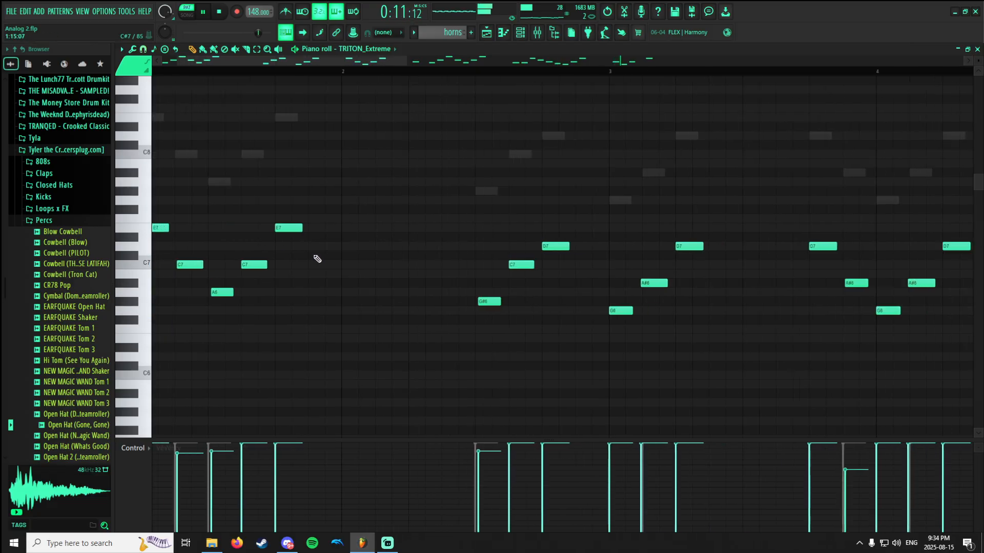
key(space)
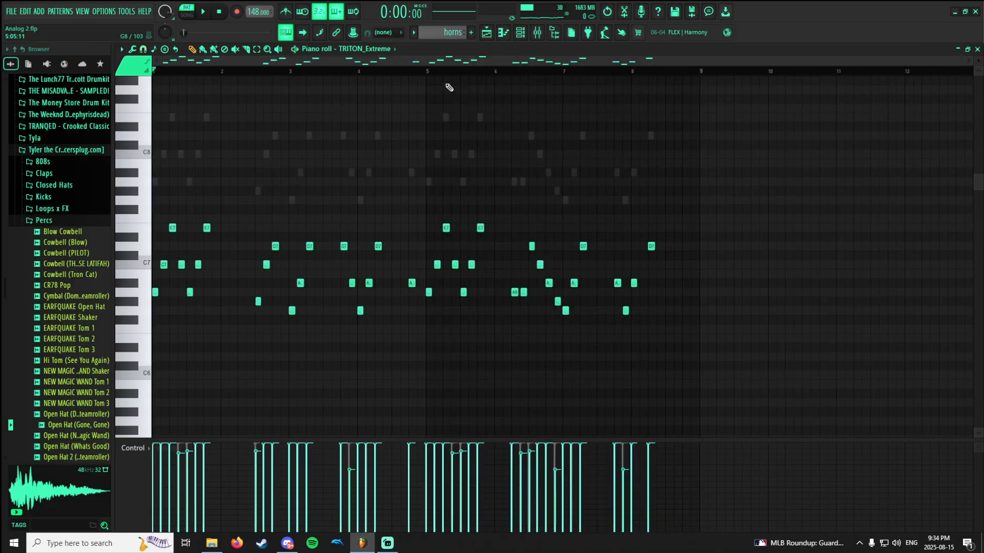
Switch to Pattern 8 and play back its MiniSynth melody.
scroll(441, 142, up, 2)
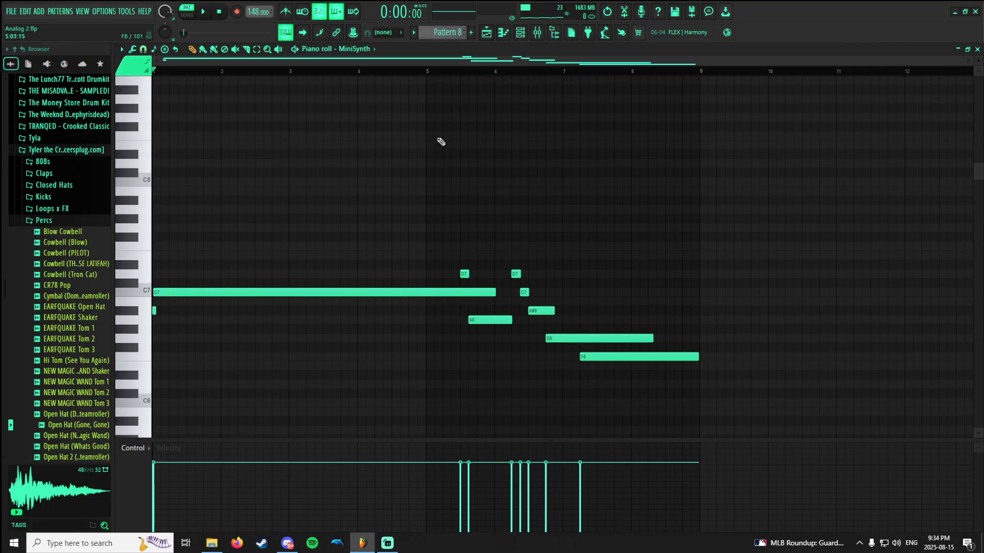
scroll(441, 142, down, 2)
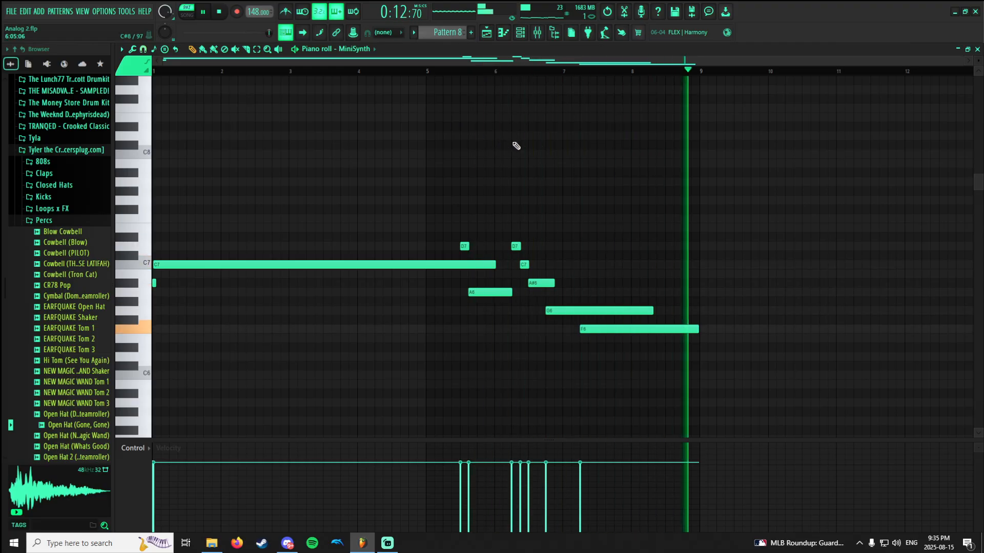
Switch to Pattern 9, show its TRITON_Extreme #2 notes in the piano roll and play them back.
scroll(449, 34, up, 1)
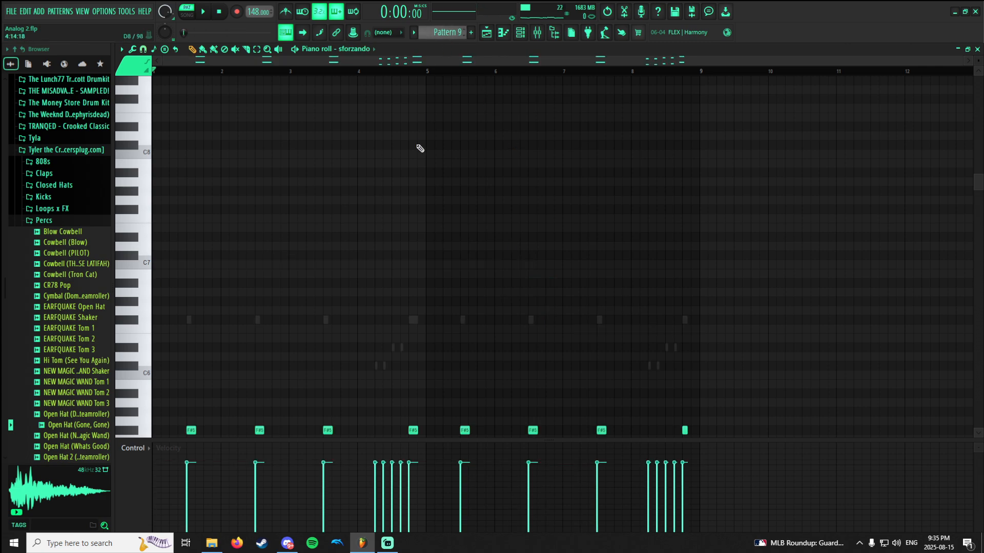
scroll(420, 149, down, 10)
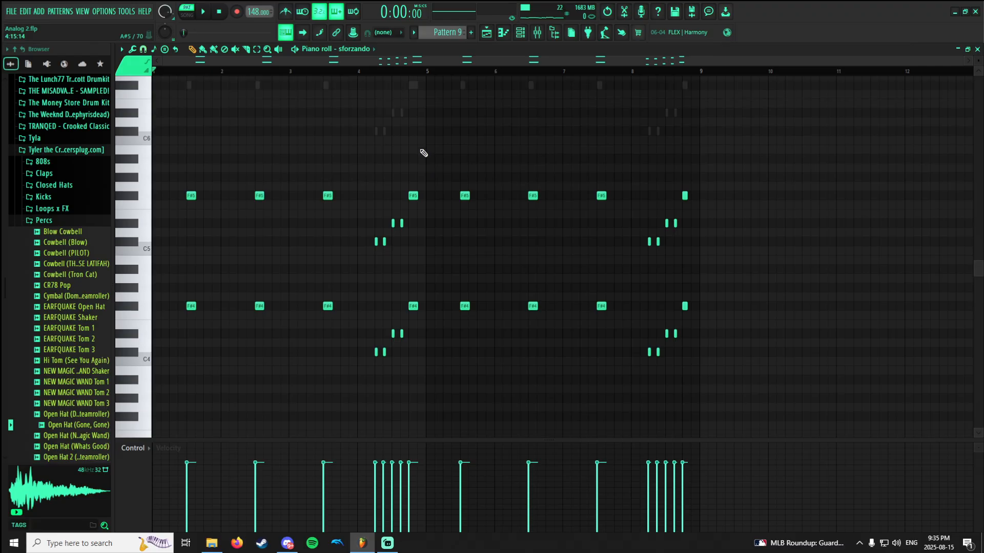
scroll(423, 153, up, 2)
click(358, 50)
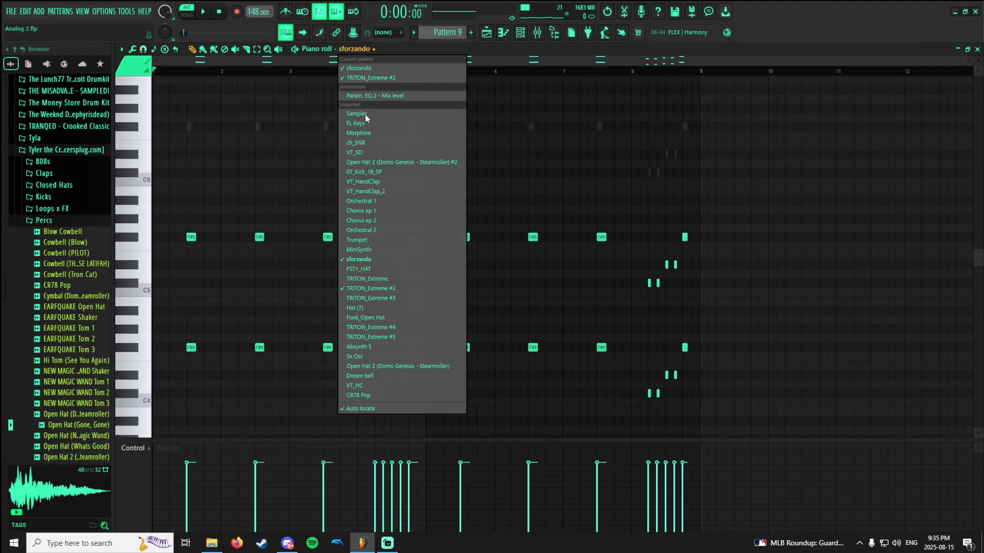
click(364, 288)
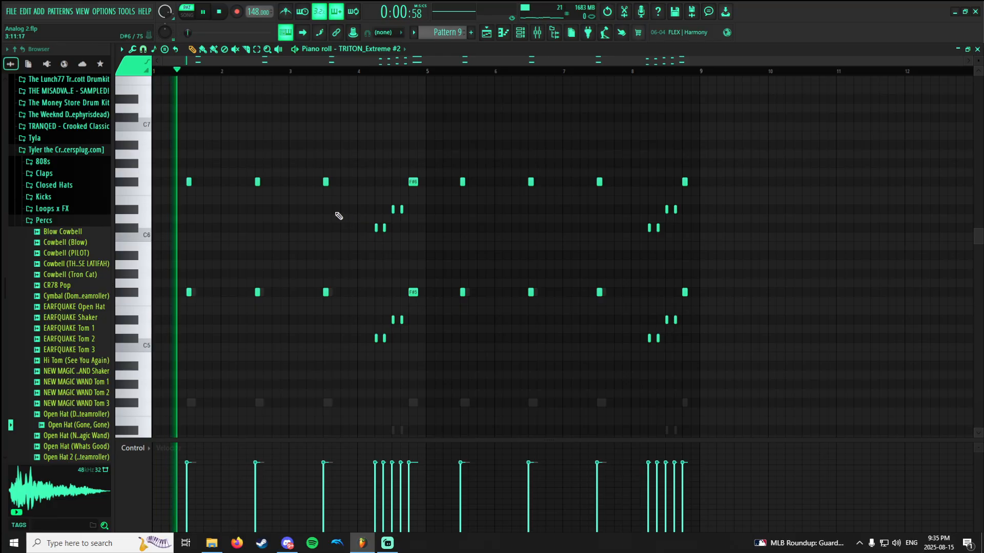
scroll(335, 216, down, 1)
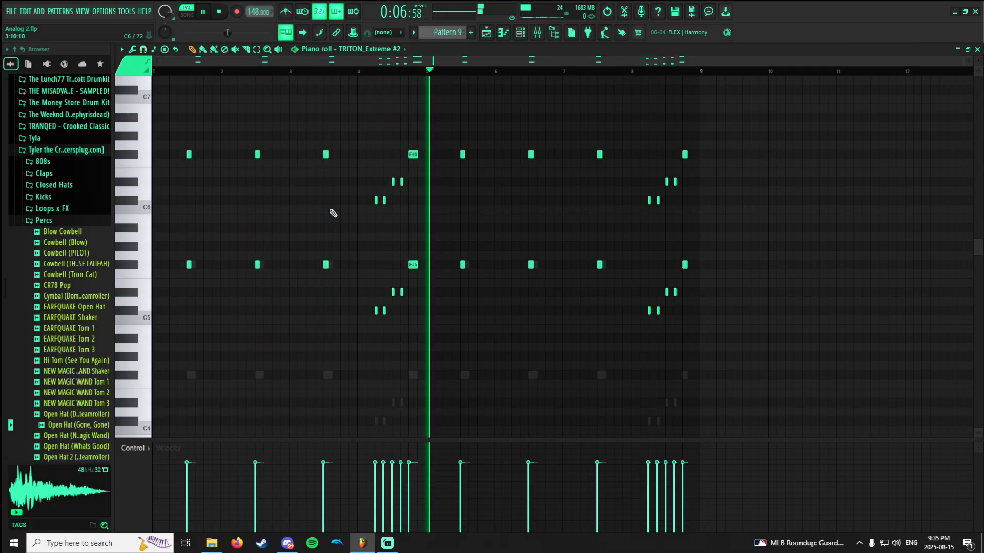
Set the piano roll snap to (none) and shorten all of Pattern 9's TRITON_Extreme #2 notes together.
key(ctrl+a)
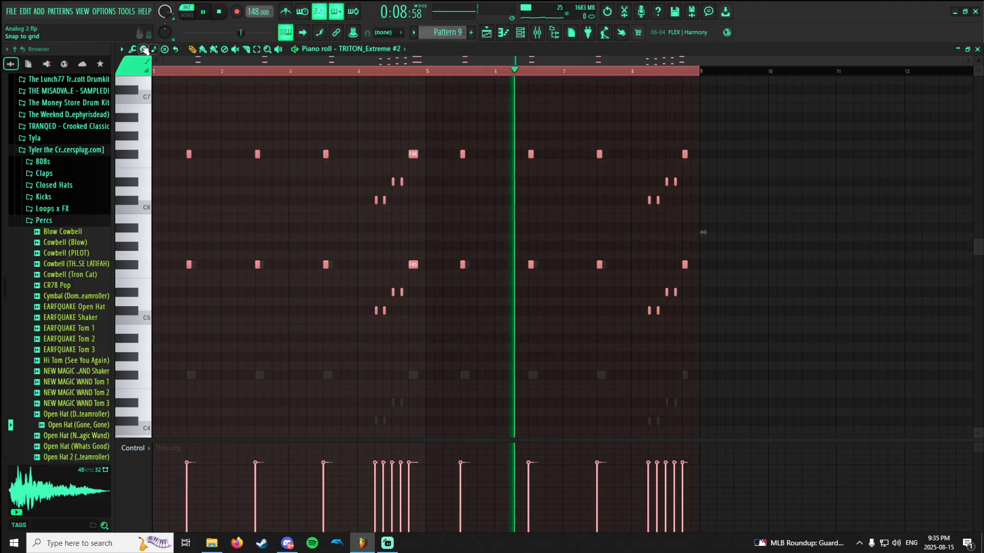
click(145, 49)
click(159, 98)
scroll(484, 177, up, 1)
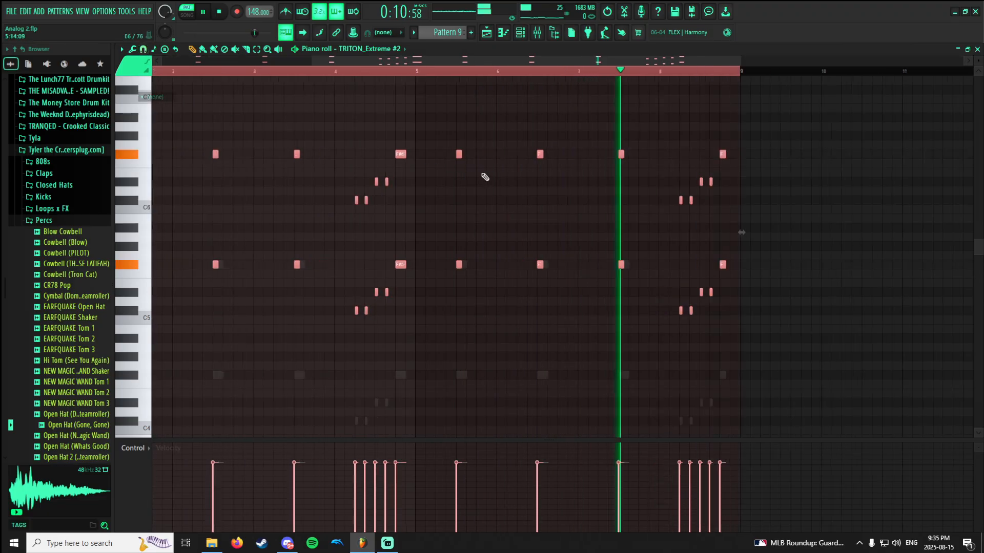
scroll(485, 176, up, 2)
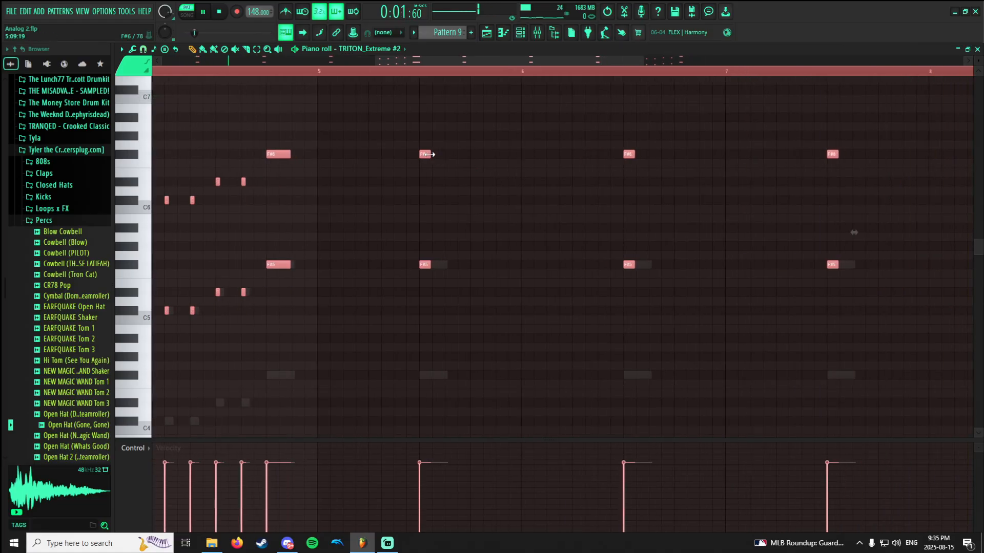
scroll(427, 177, down, 3)
scroll(361, 180, up, 2)
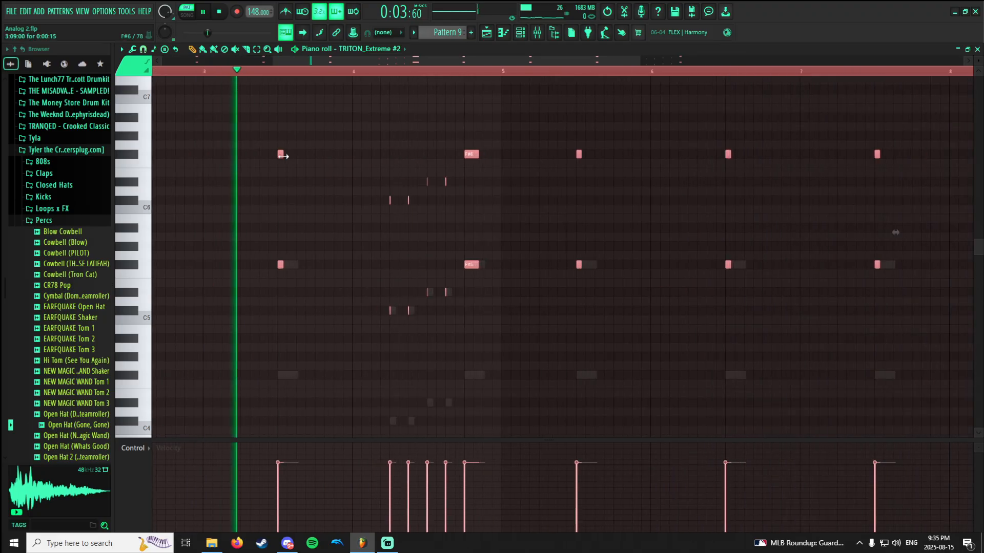
drag(284, 156, 283, 156)
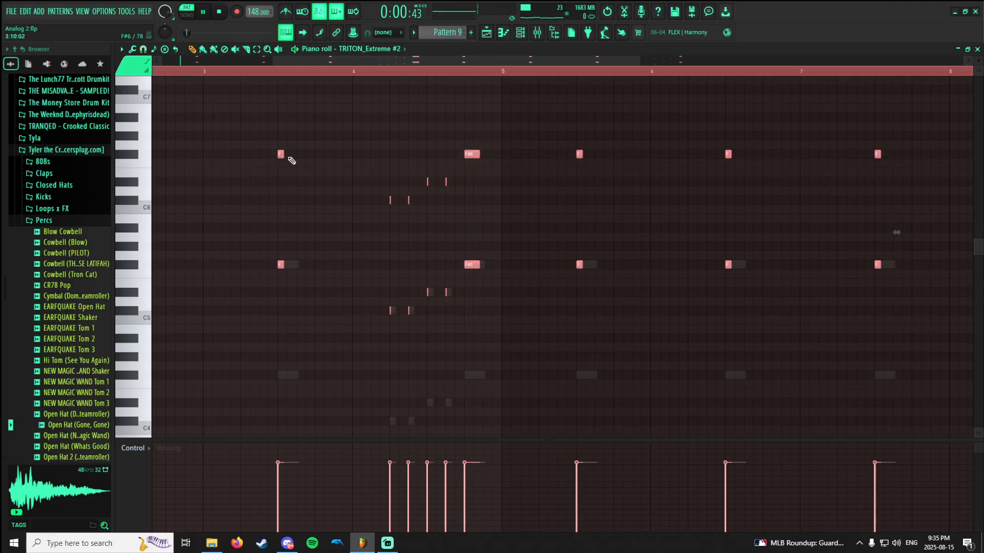
scroll(313, 176, down, 2)
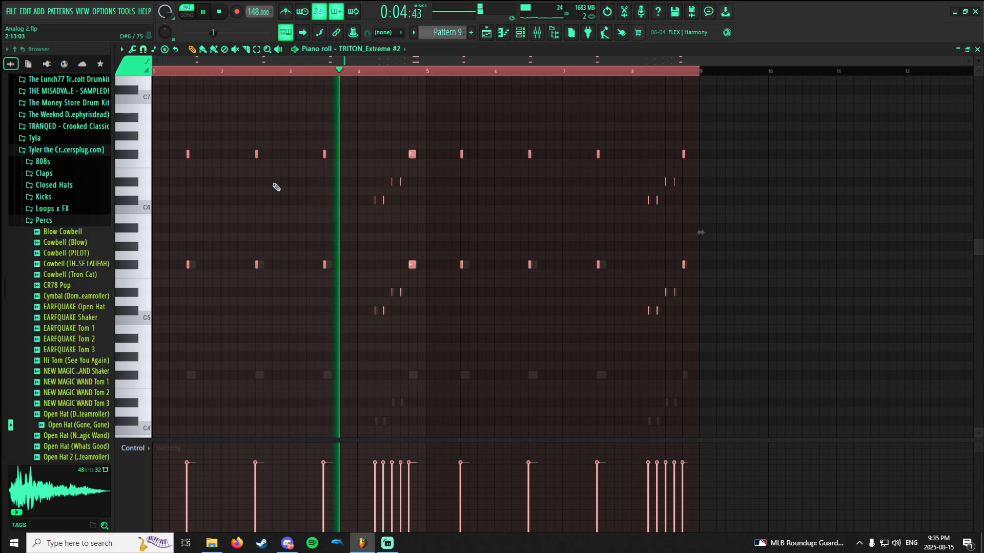
scroll(378, 202, up, 2)
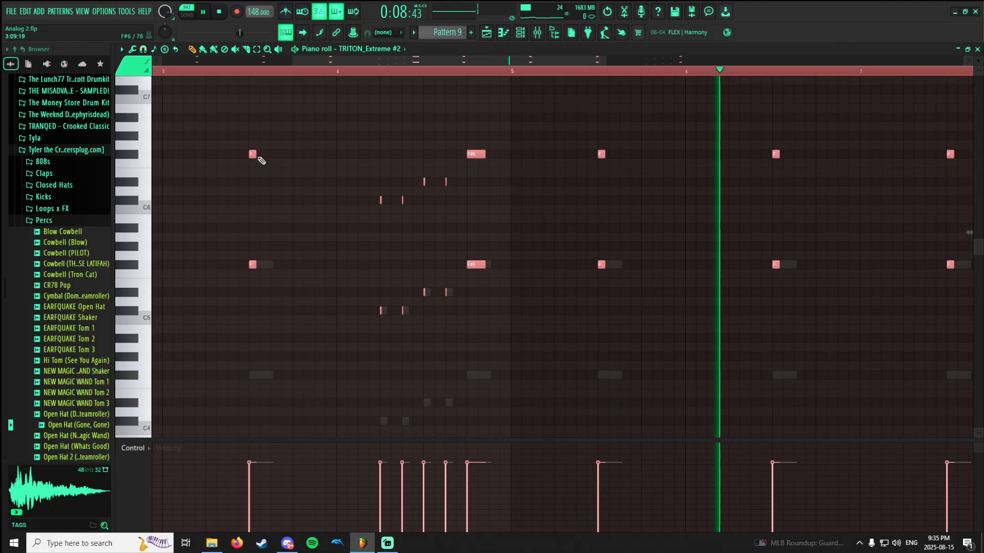
Undo the last shortening and readjust all TRITON_Extreme #2 notes to a slightly longer length while listening.
key(ctrl+z)
drag(258, 158, 262, 159)
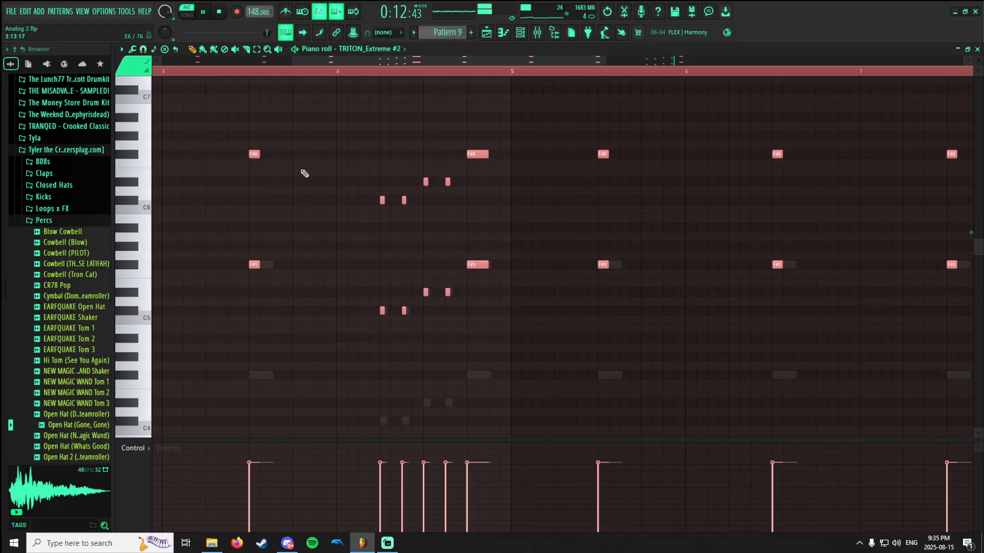
scroll(379, 155, down, 2)
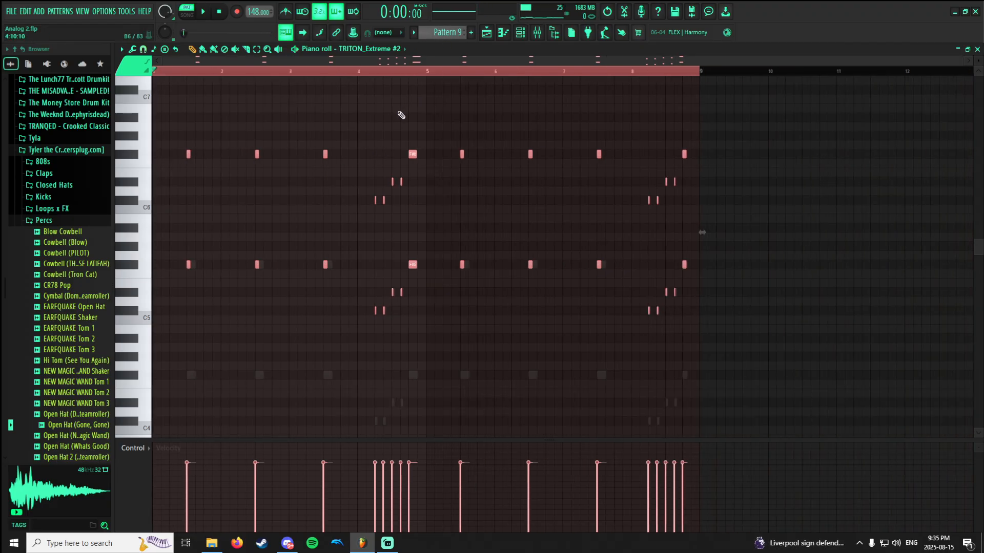
Switch to the ding pattern, show its Dream bell notes and play them back.
scroll(450, 34, up, 1)
scroll(365, 143, up, 6)
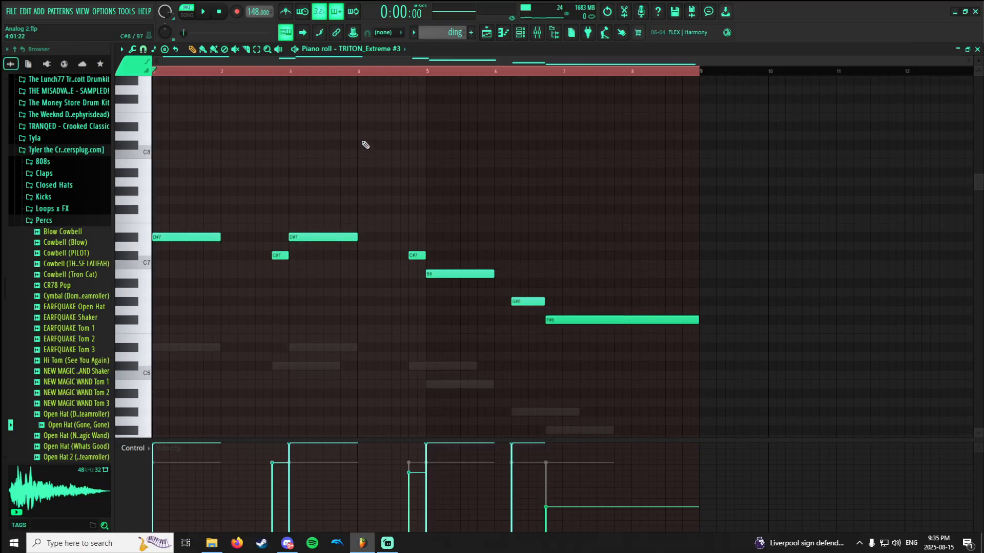
scroll(366, 146, down, 2)
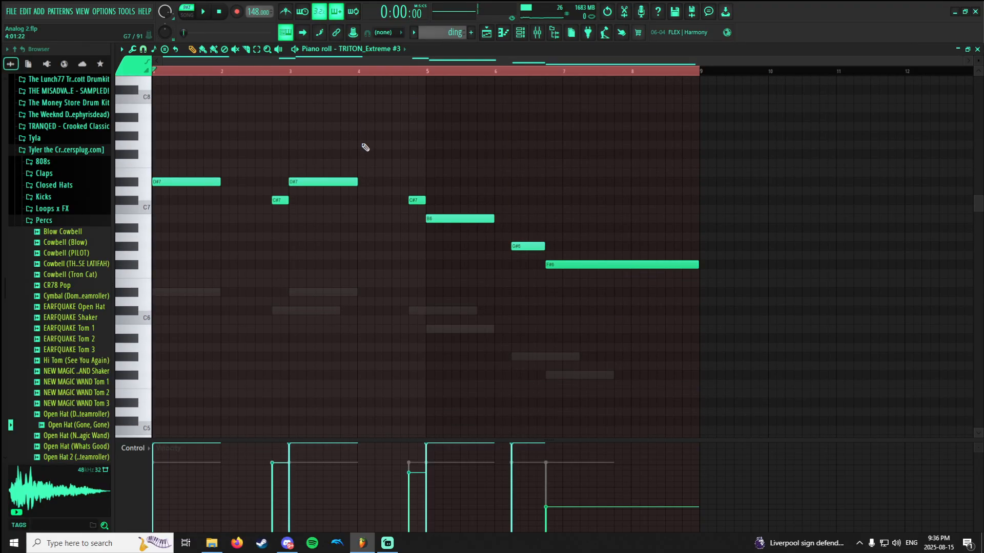
click(382, 48)
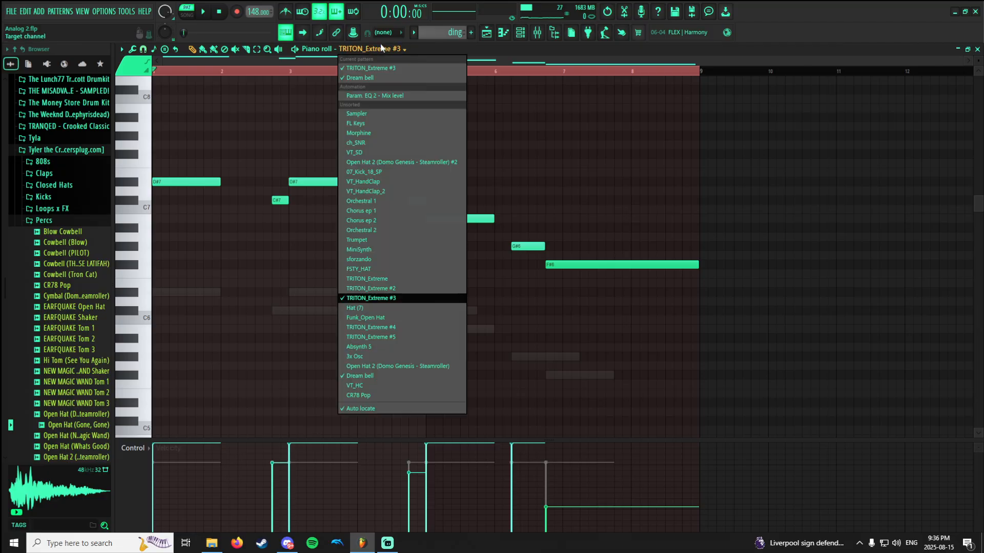
click(365, 378)
key(space)
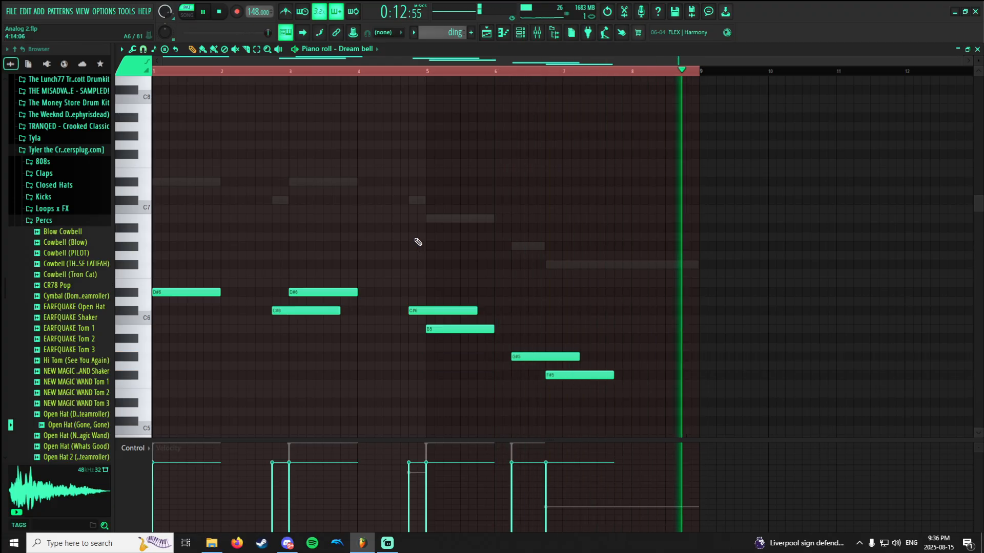
key(space)
Switch to the horn pattern and play back its Trumpet melody.
scroll(411, 156, down, 1)
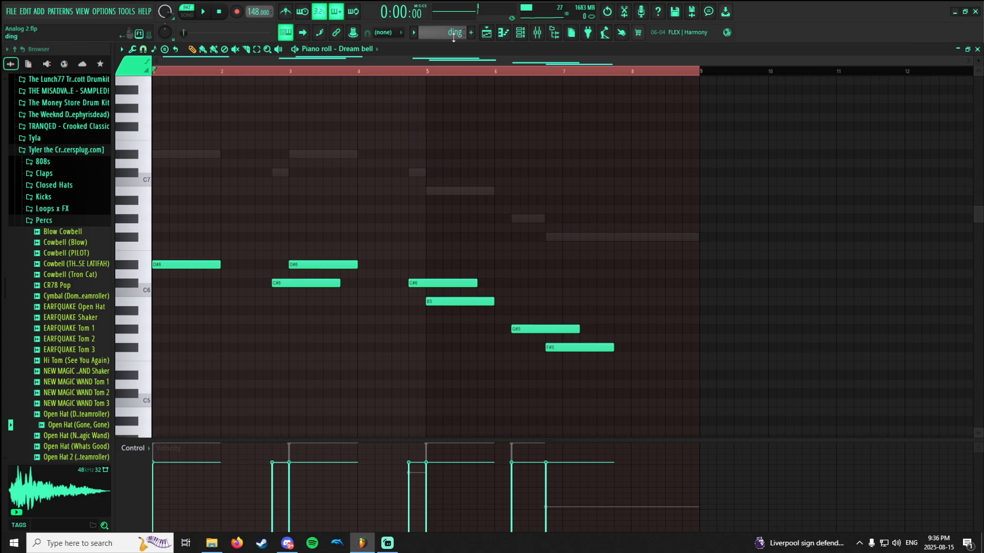
scroll(453, 34, down, 1)
scroll(415, 159, down, 4)
scroll(416, 162, down, 2)
scroll(418, 166, down, 2)
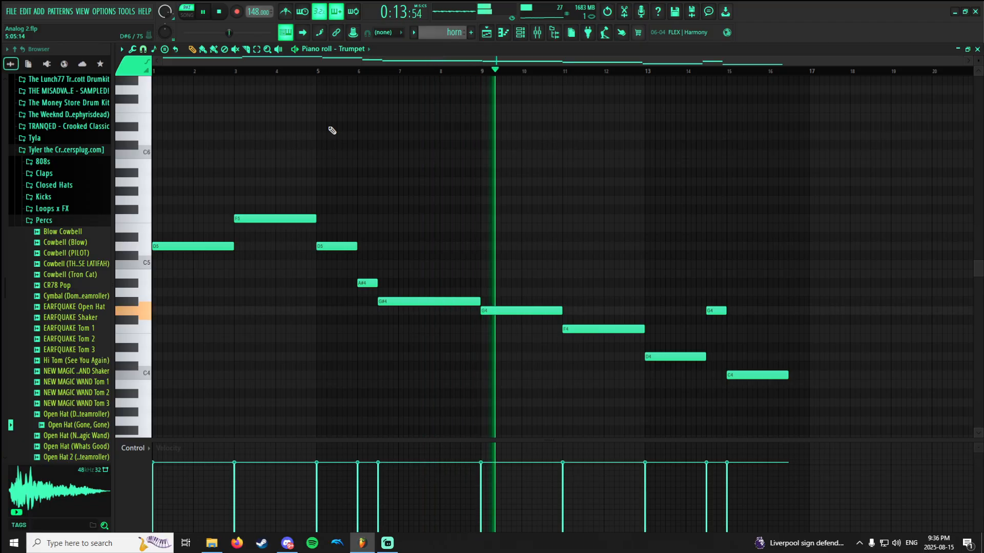
Check the running recording in Streamlabs Desktop and return to the piano roll.
click(396, 547)
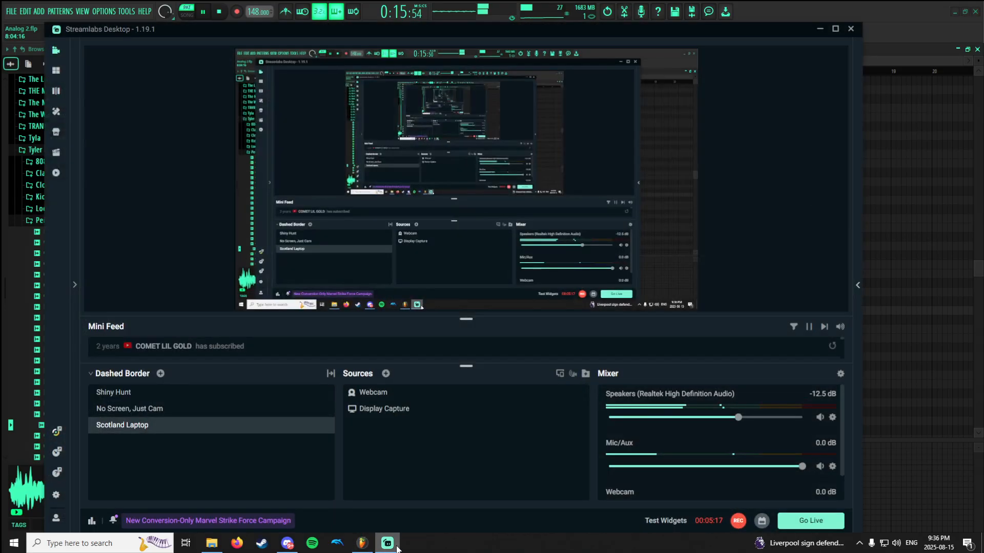
click(397, 547)
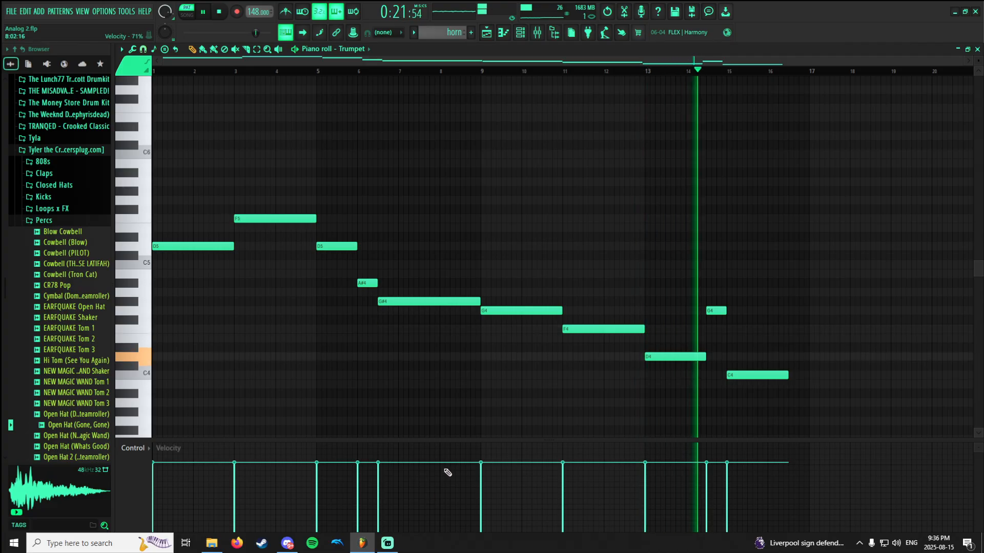
Listen to the horn pattern's Trumpet melody through its final notes, stop playback and inspect where the last note ends.
scroll(804, 373, down, 1)
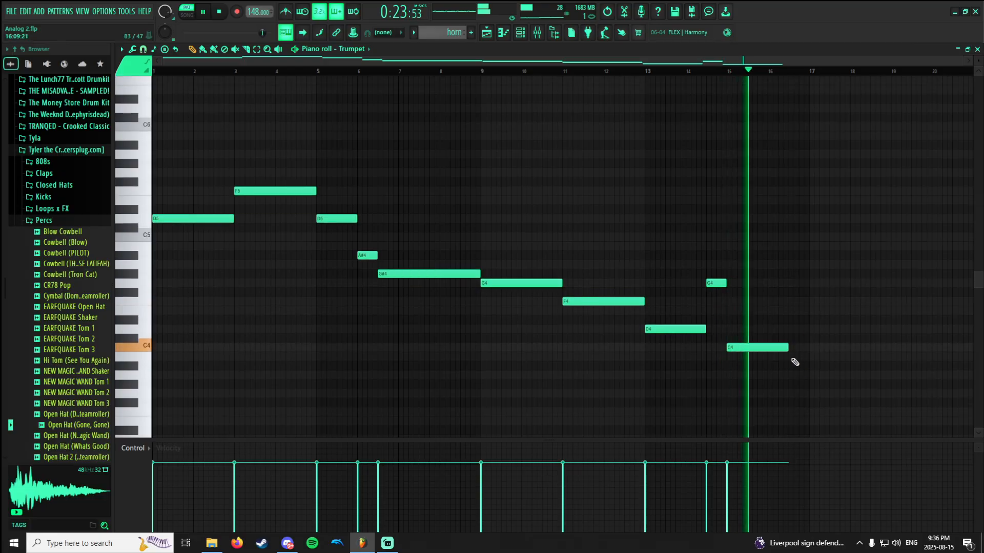
scroll(792, 358, up, 4)
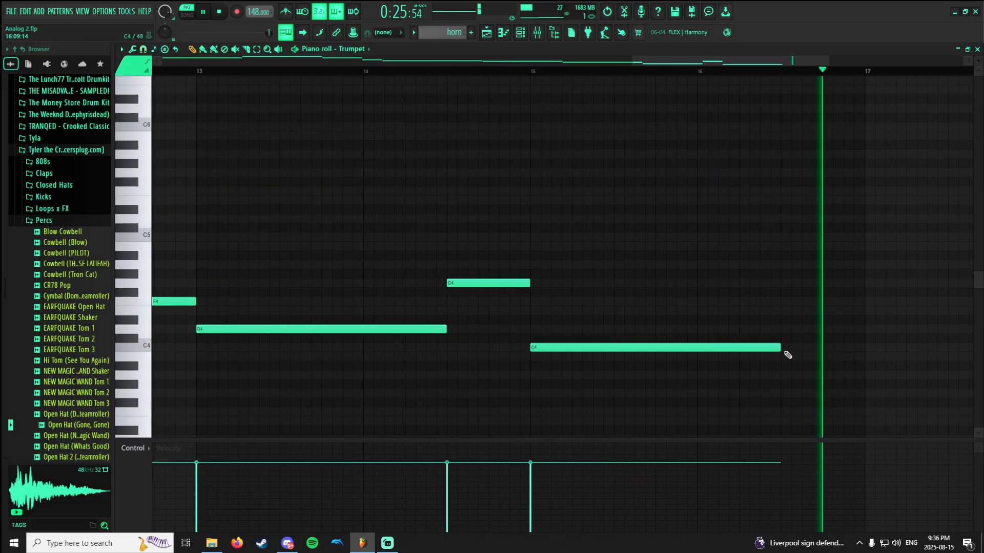
key(space)
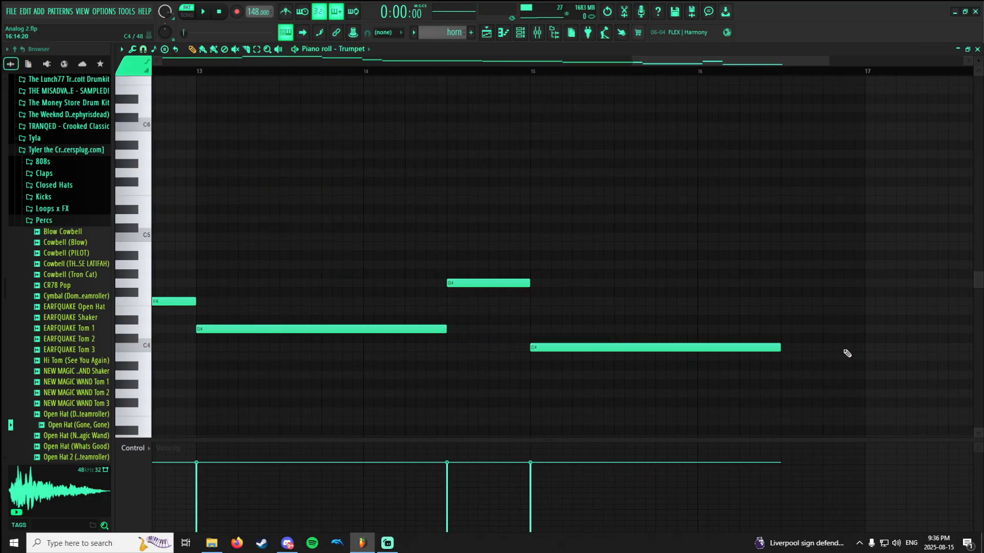
scroll(789, 350, down, 4)
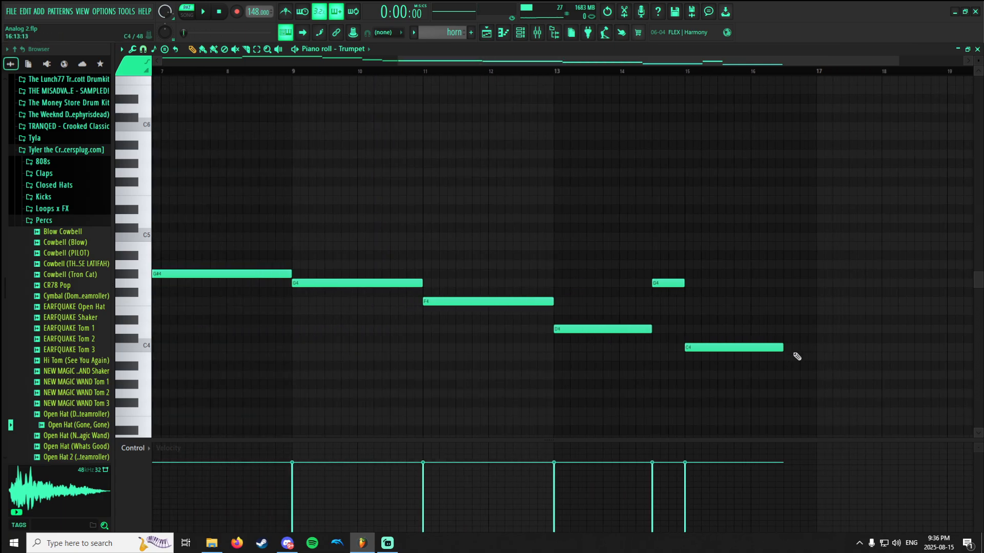
View the full horn melody, switch to the HIHAT pattern and show its Hat (7) notes.
scroll(796, 356, down, 2)
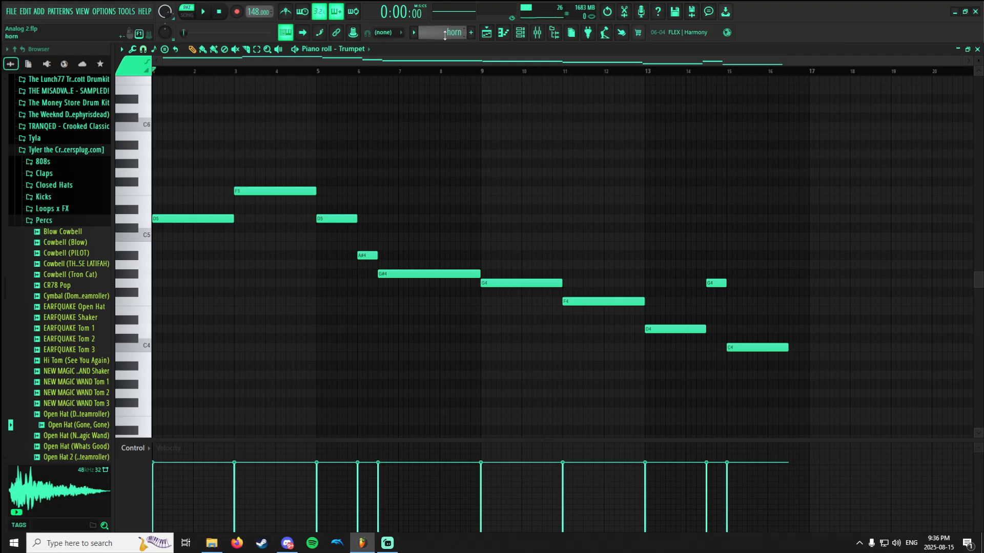
scroll(445, 34, down, 1)
scroll(403, 157, down, 1)
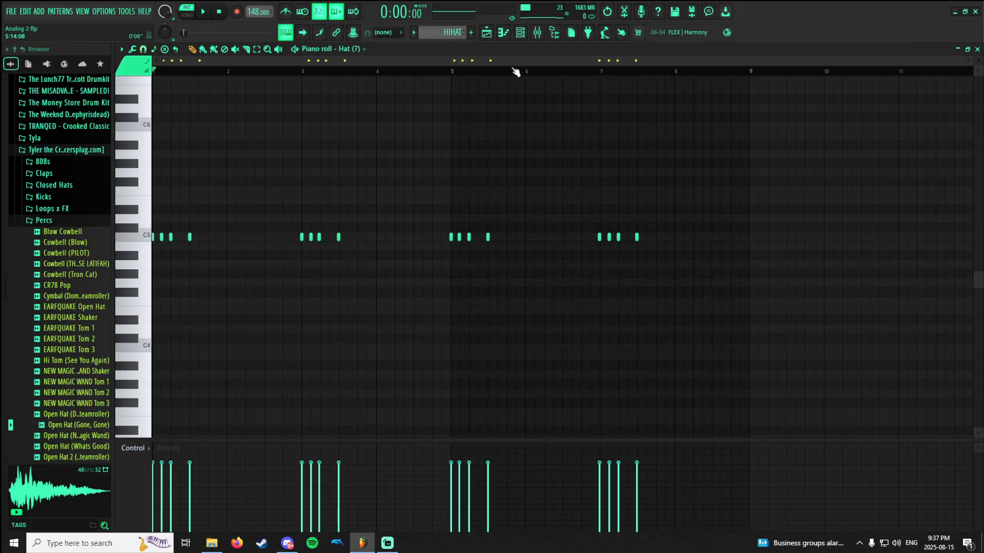
Switch to Pattern 13 and display its TRITON_Extreme #4 notes in place of the Chorus ep 2 channel.
scroll(435, 34, down, 1)
scroll(358, 125, down, 1)
scroll(356, 127, up, 1)
scroll(355, 130, down, 1)
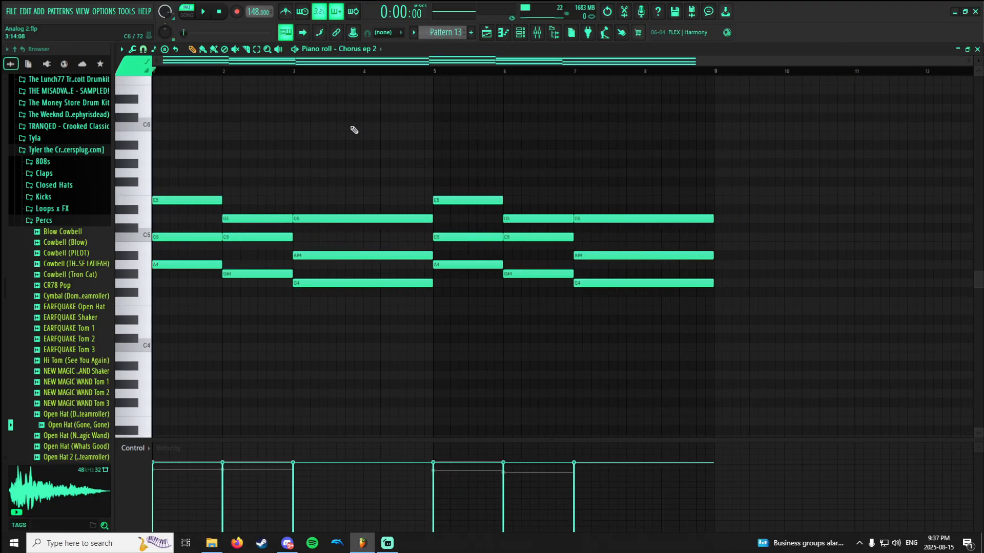
click(360, 48)
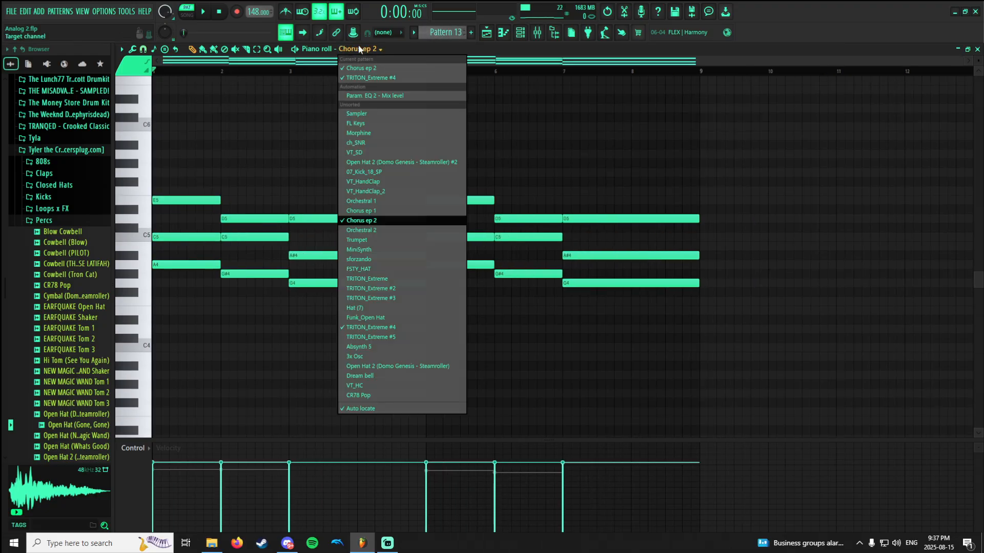
click(373, 328)
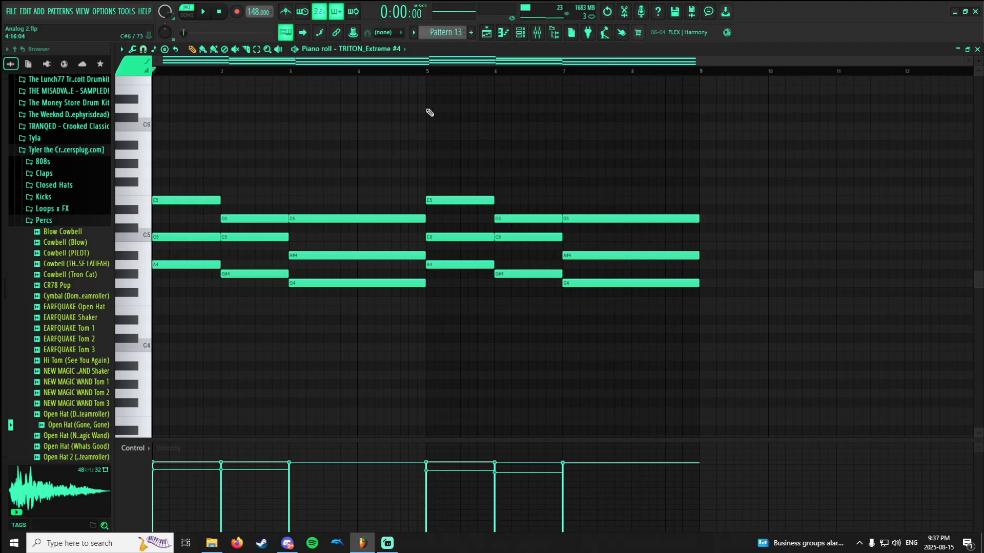
Play Pattern 13 while checking Insert 5 and its effects in the mixer, and return to the piano roll.
click(536, 33)
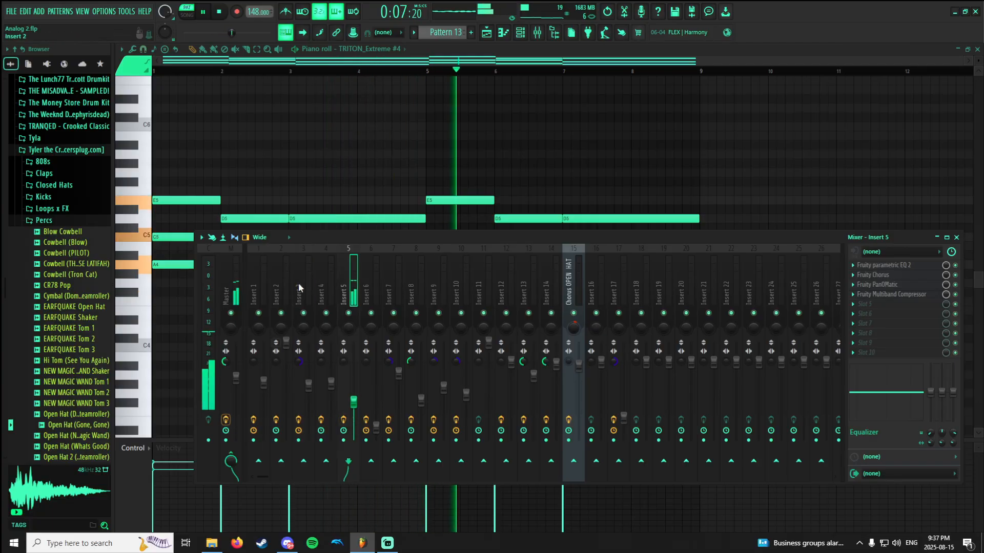
right_click(344, 204)
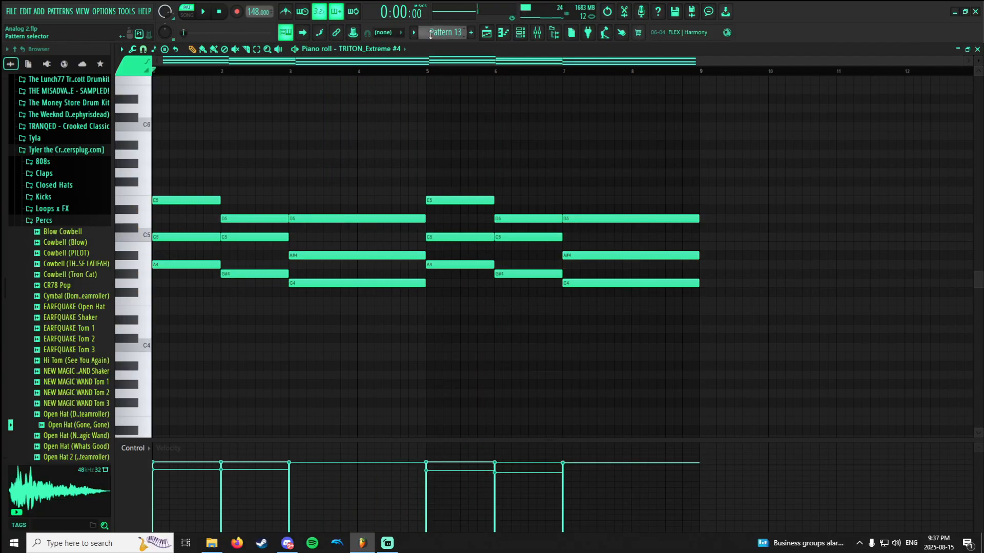
Switch to Pattern 14 and play back its 3x Osc C2 notes.
scroll(430, 33, down, 1)
key(space)
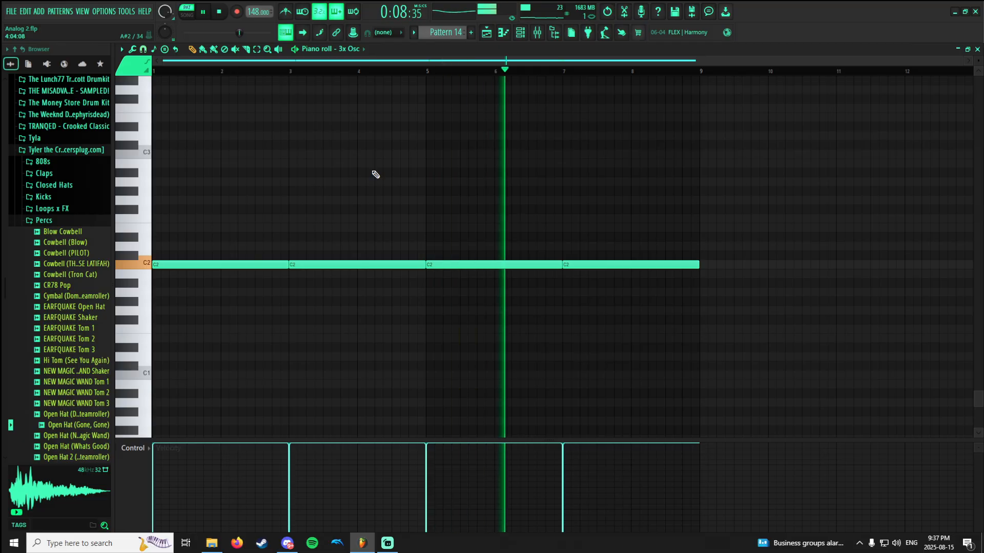
Switch to Pattern 15, show its CR78 Pop notes, play them back and stop playback.
scroll(439, 32, down, 1)
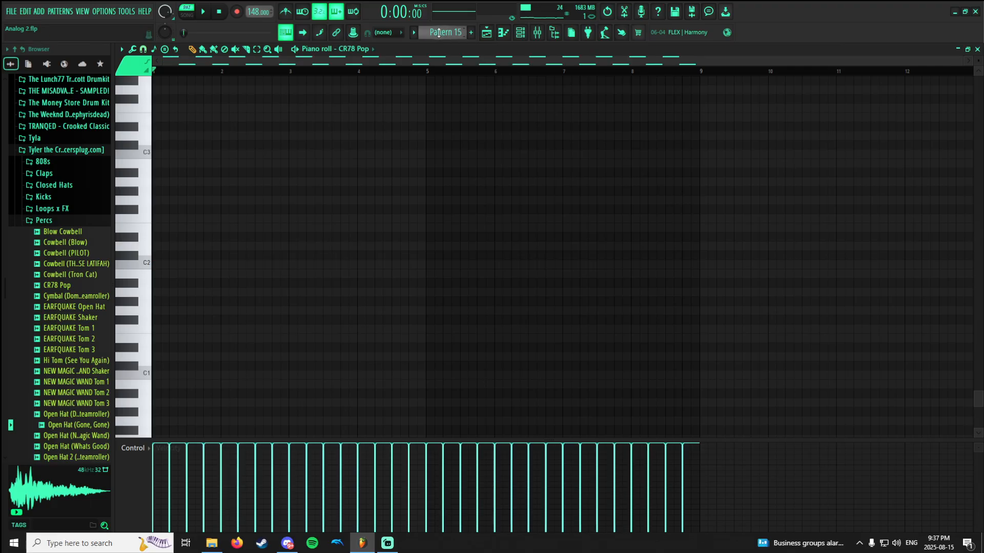
scroll(294, 169, up, 10)
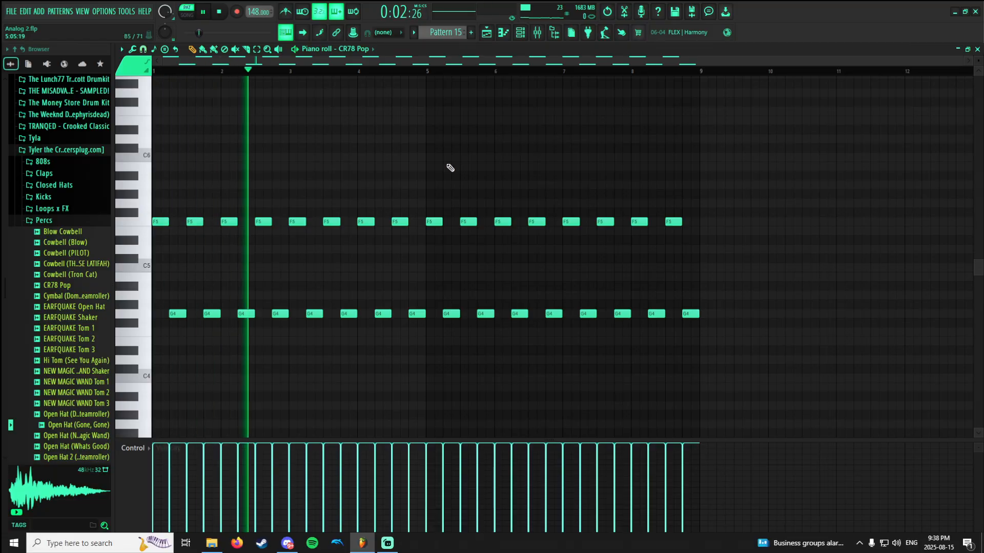
scroll(446, 171, down, 3)
scroll(447, 176, up, 4)
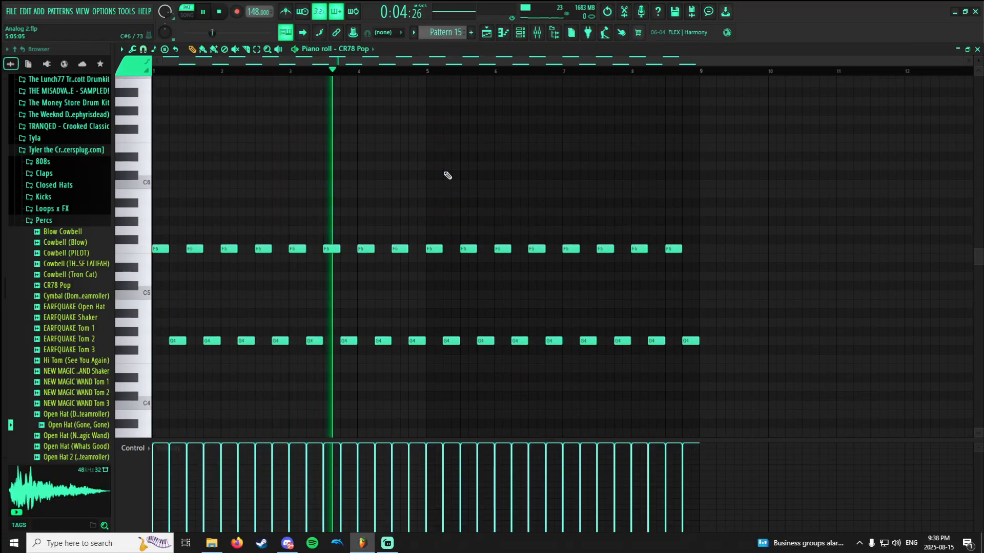
scroll(447, 174, up, 2)
scroll(445, 175, down, 3)
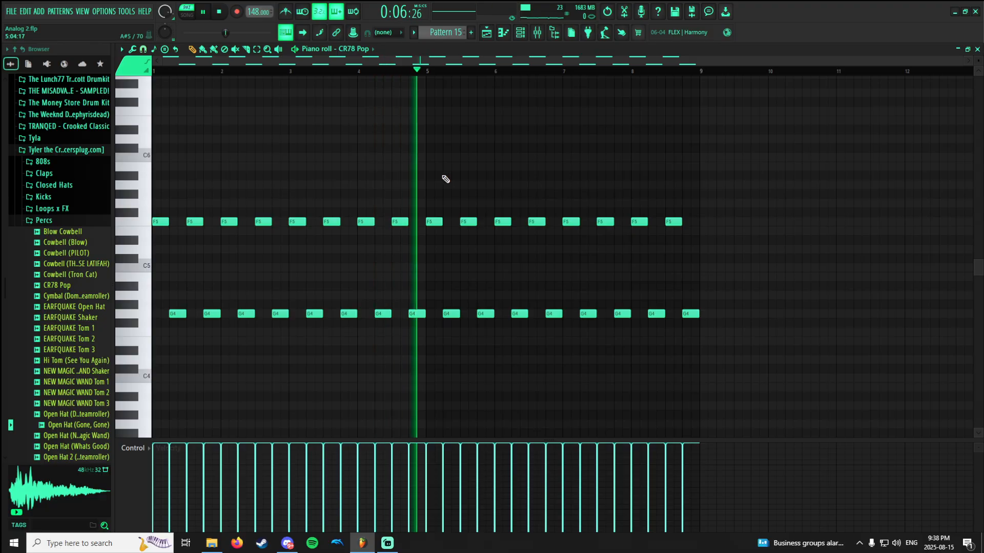
key(space)
scroll(453, 35, down, 1)
scroll(453, 37, up, 1)
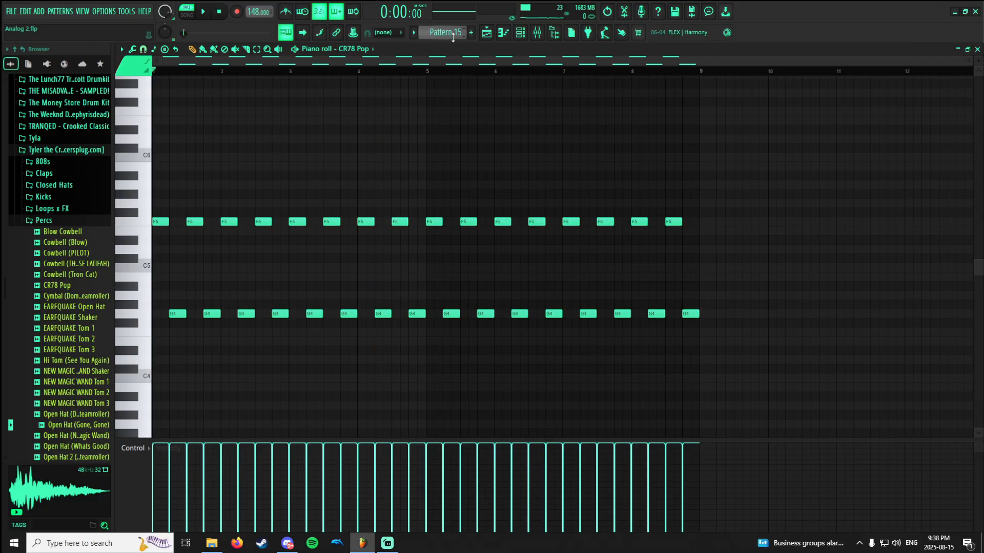
Show the playlist arrangement and play the song from the start.
click(486, 32)
scroll(402, 165, down, 4)
scroll(358, 144, up, 4)
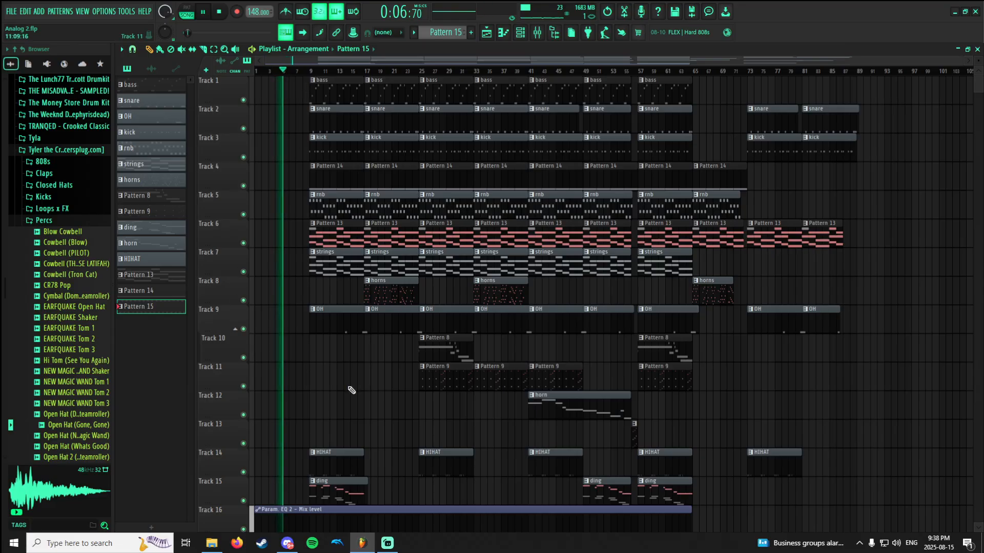
Check the audio levels of the running recording in Streamlabs Desktop and return to the playlist.
click(387, 543)
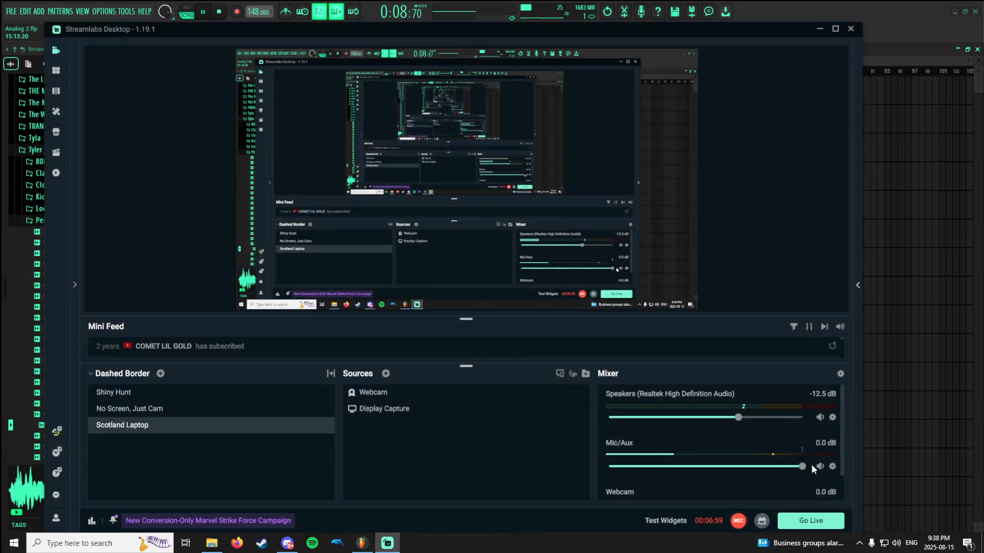
click(888, 397)
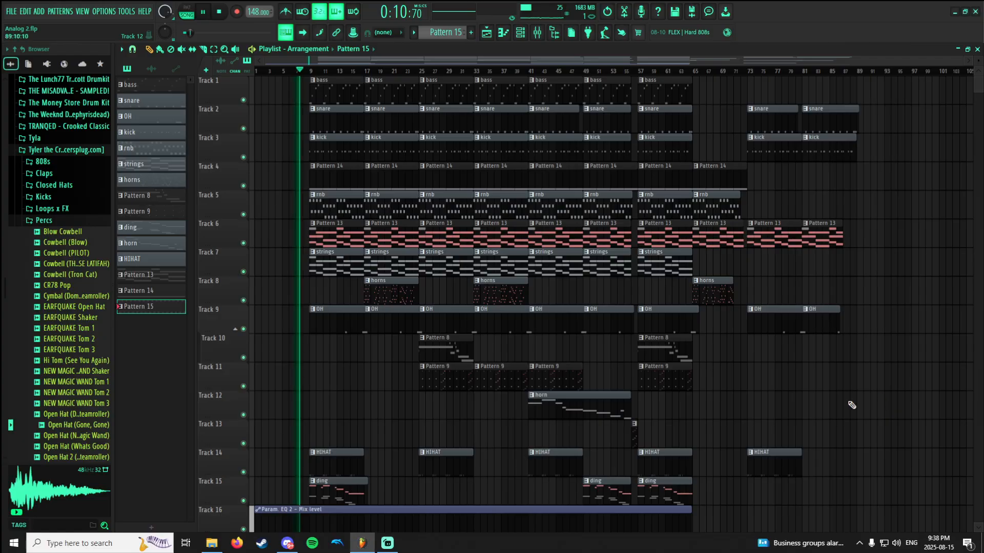
Look over the arrangement during playback, shrinking the track heights so Tracks 1 to 17 fit in view.
scroll(398, 410, down, 5)
scroll(398, 409, up, 2)
scroll(397, 409, up, 2)
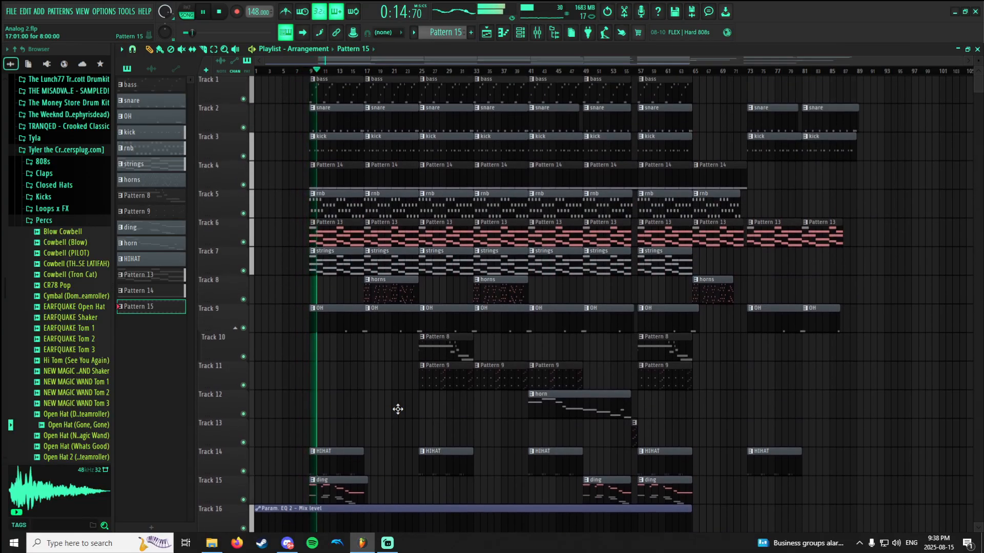
scroll(397, 409, up, 1)
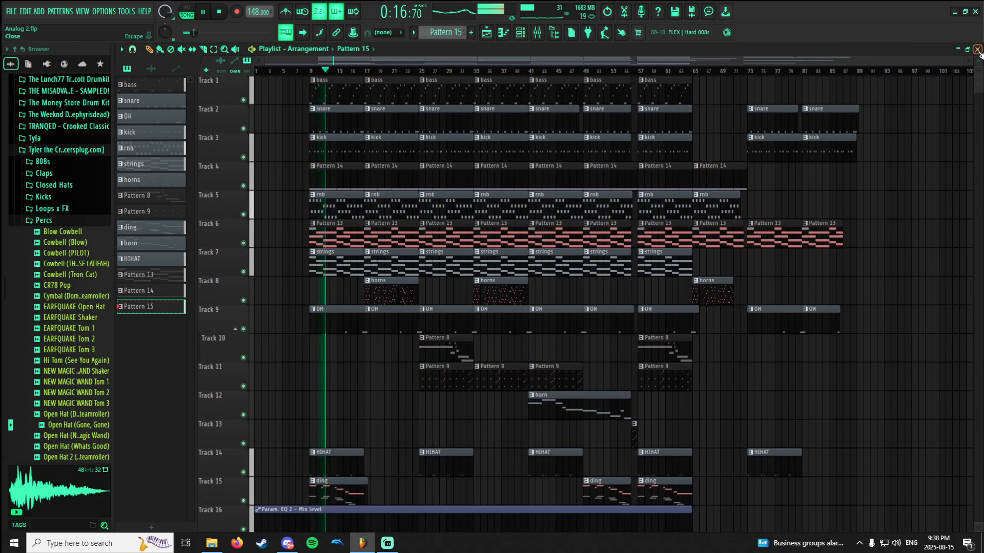
scroll(830, 268, down, 3)
scroll(898, 103, up, 1)
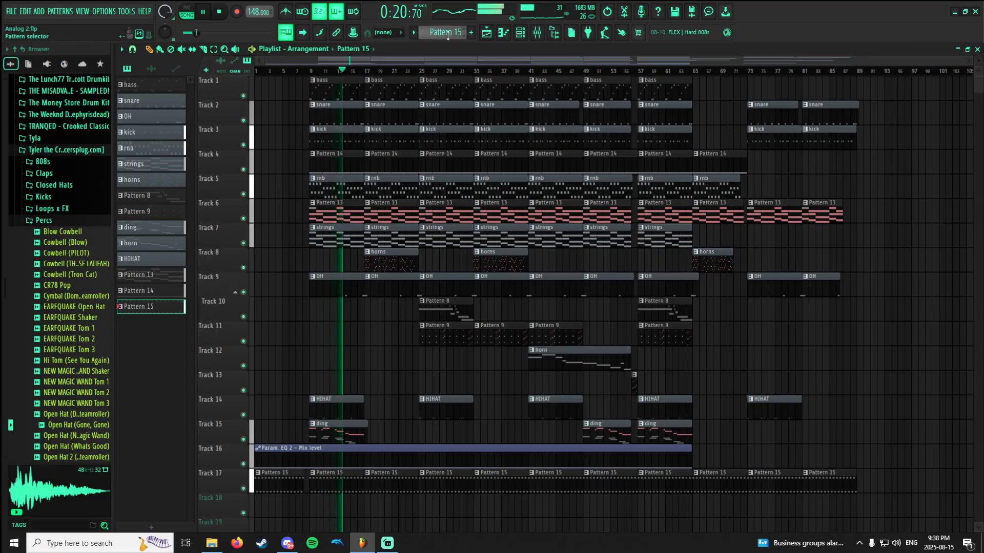
Add a new pattern, enter "this is the layout" as its name, and clear the text to keep the default name.
click(470, 33)
text(this i)
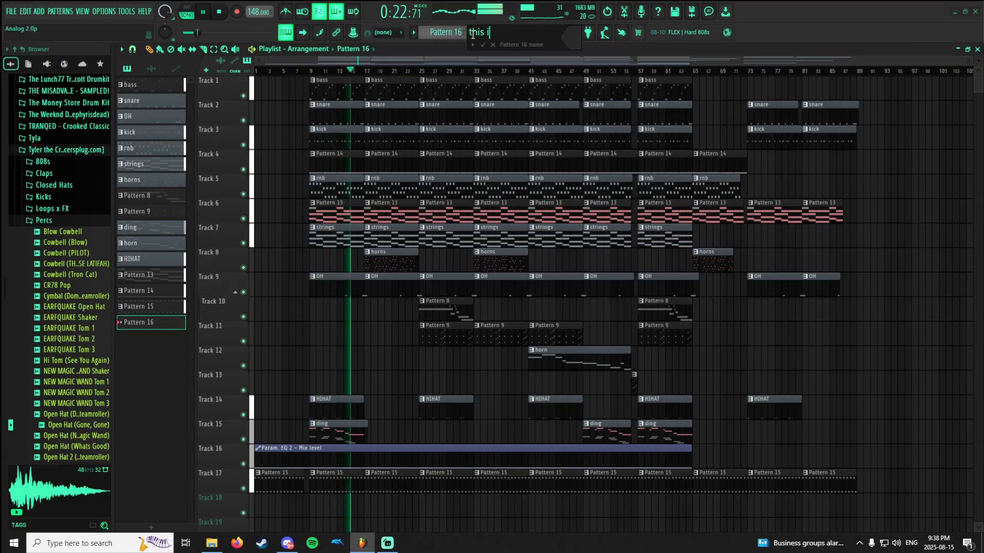
text(s the layout)
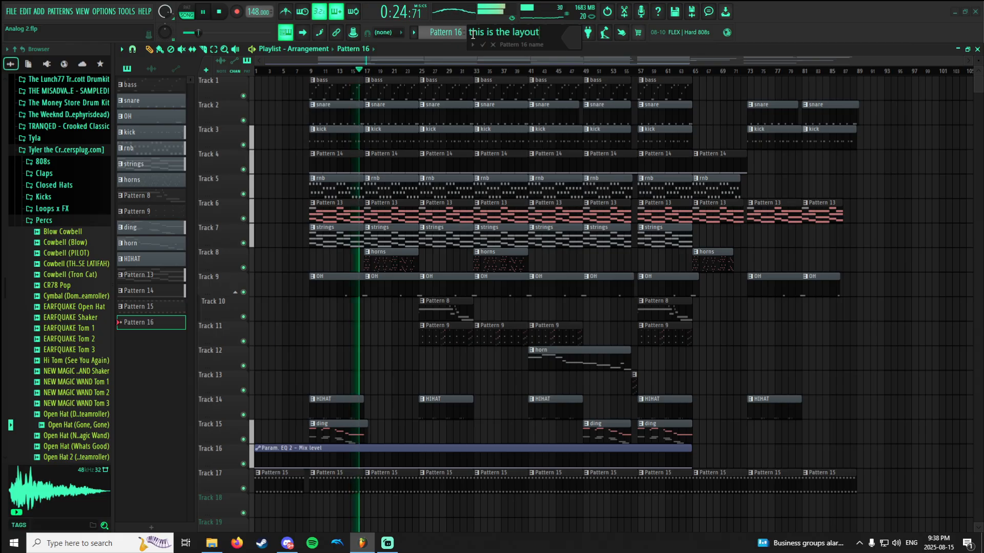
key(ctrl+a)
key(BackSpace)
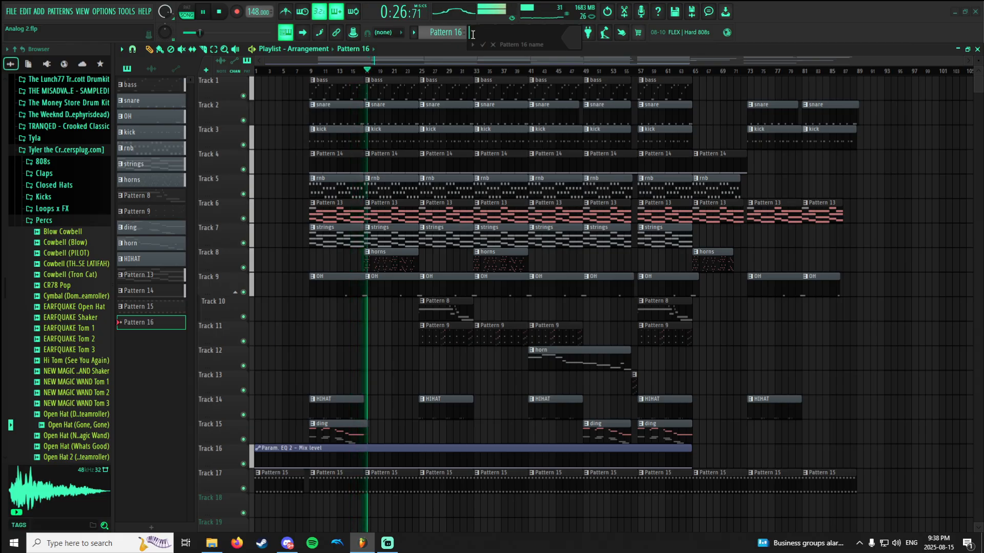
key(Return)
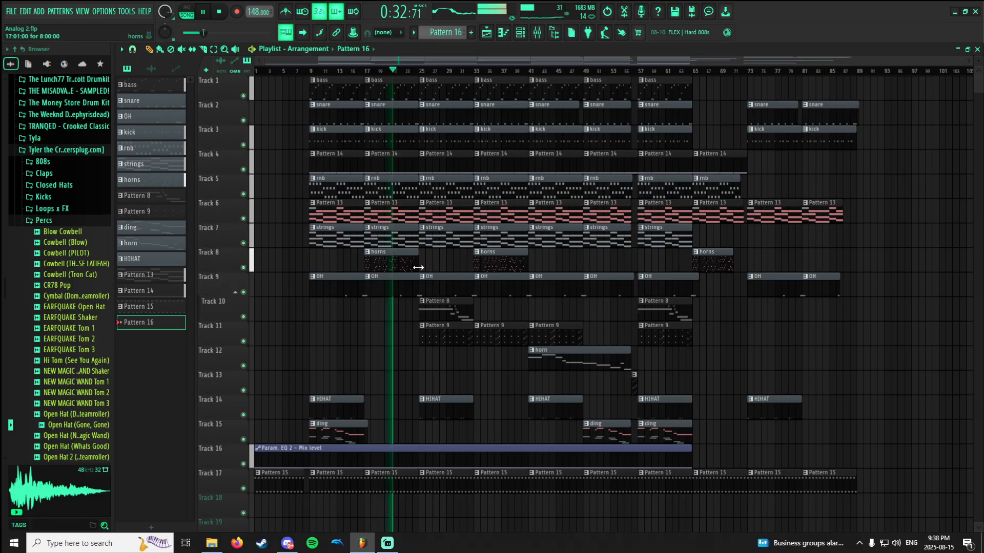
Rename Pattern 15 as pop, using its first clip on Track 17.
scroll(284, 477, up, 5)
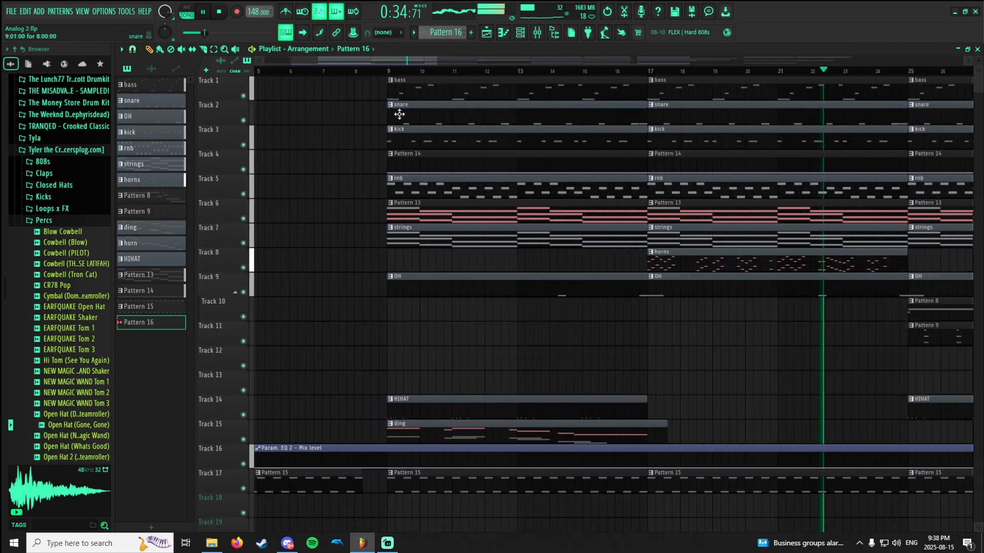
drag(386, 61, 357, 62)
click(358, 480)
key(F2)
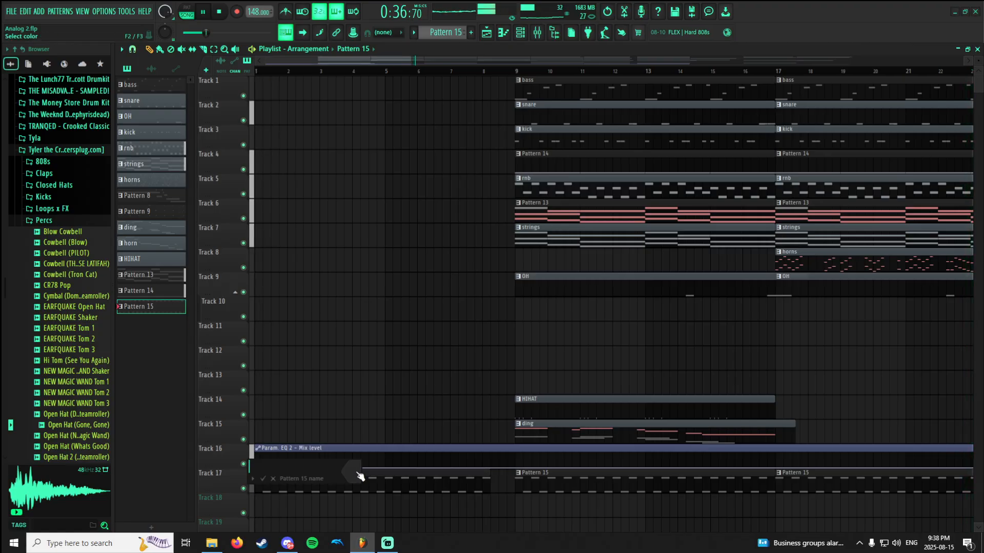
key(Return)
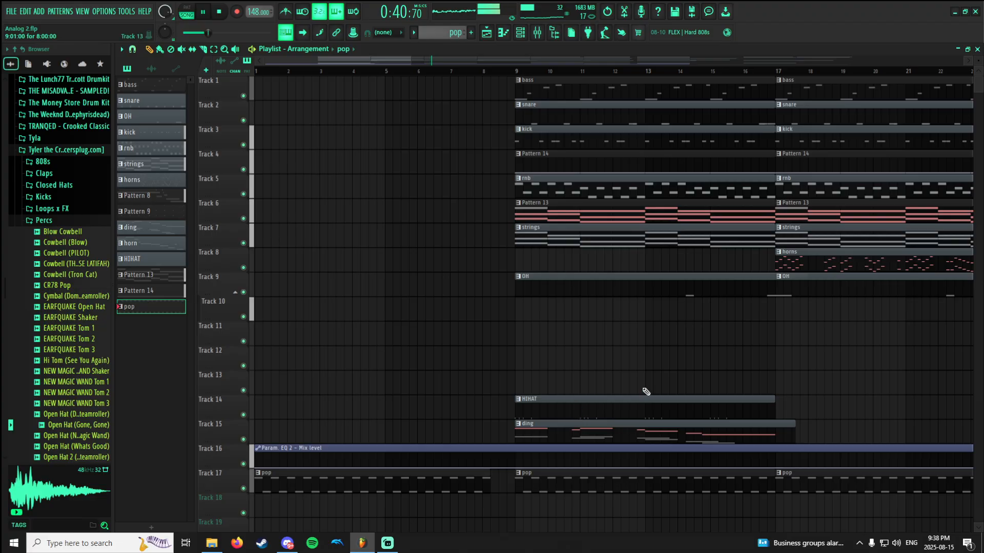
Turn on playlist auto-scrolling and follow the arrangement through to the section starting at bar 41.
scroll(777, 442, down, 8)
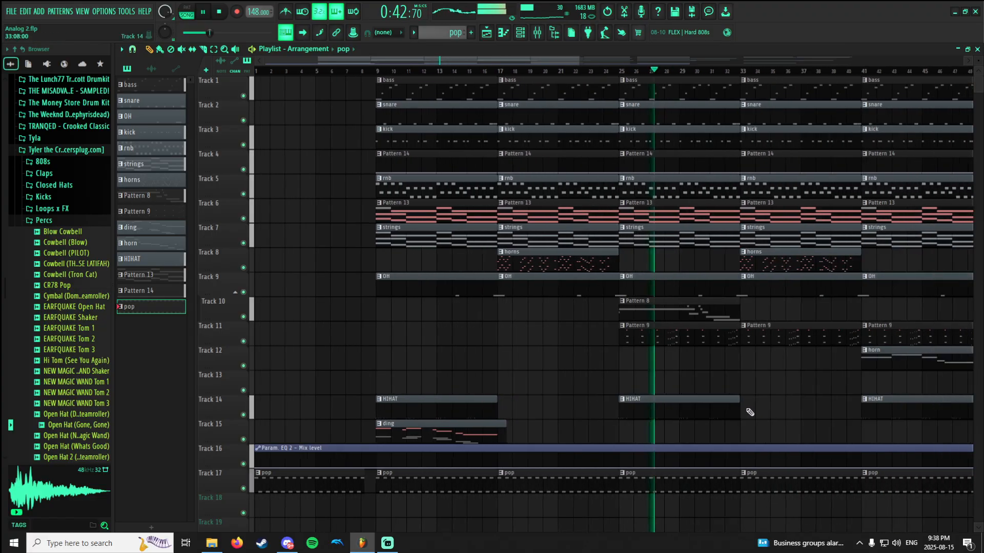
scroll(483, 329, up, 4)
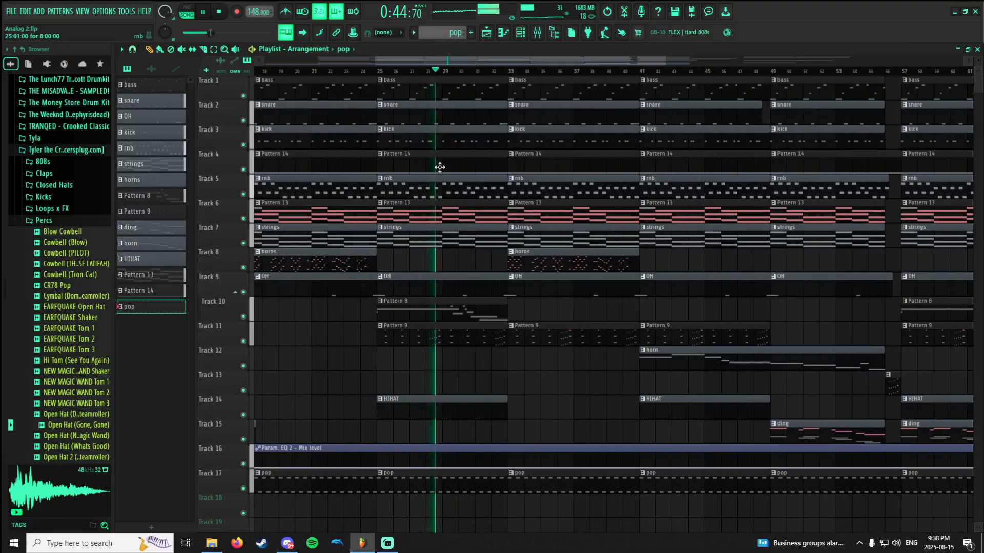
click(307, 33)
scroll(554, 203, up, 6)
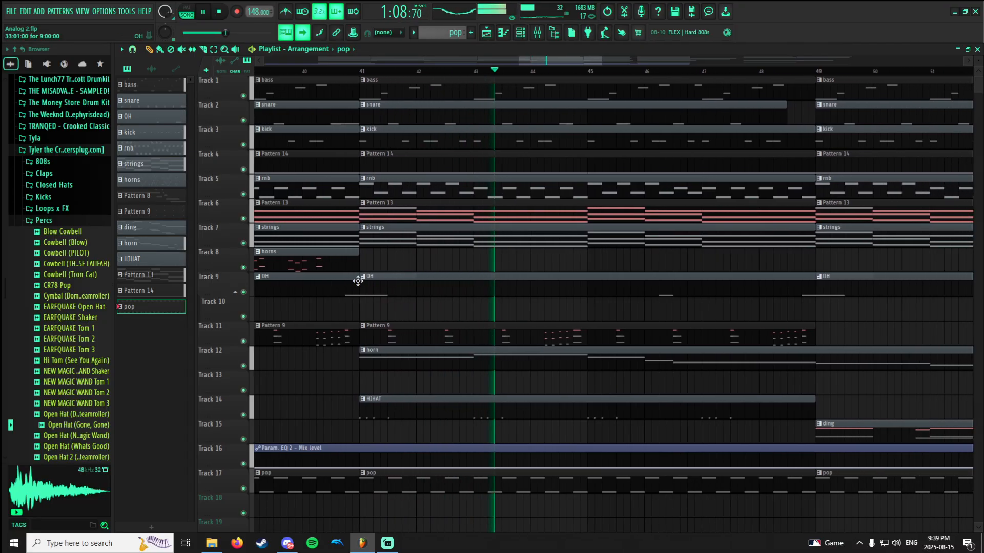
Trim the start of the Track 9 OH clip at bar 41 to 41:06:00 and turn playlist auto-scrolling back on.
click(324, 279)
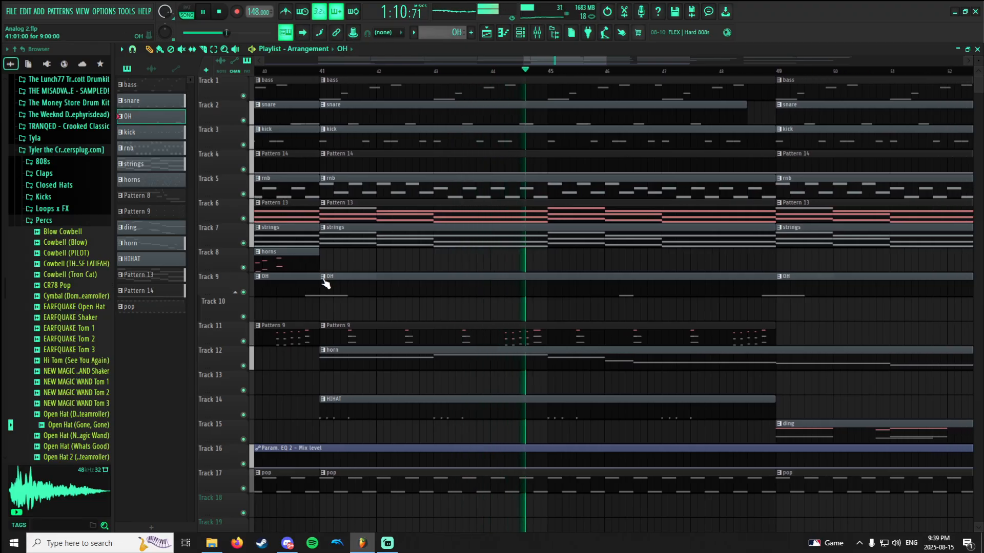
drag(319, 276, 413, 285)
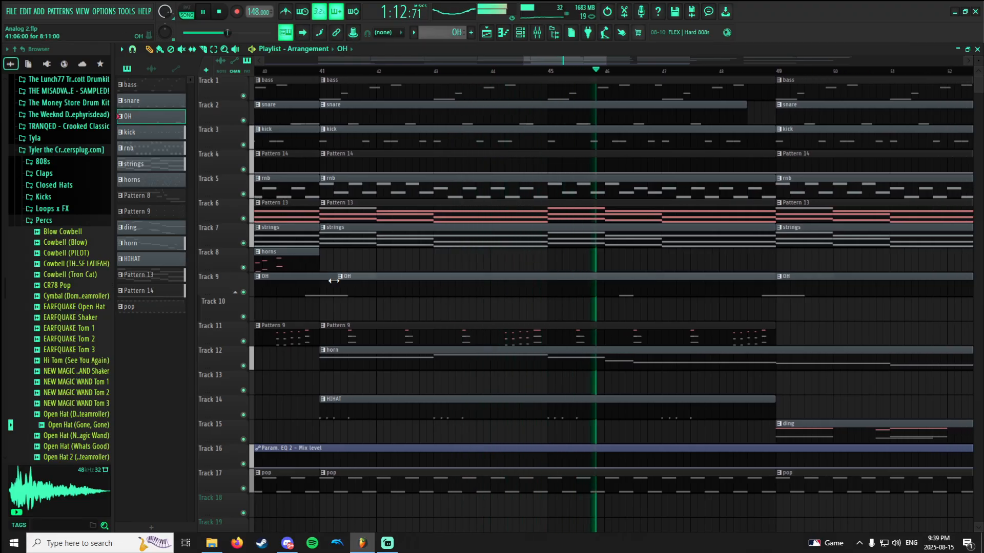
click(302, 33)
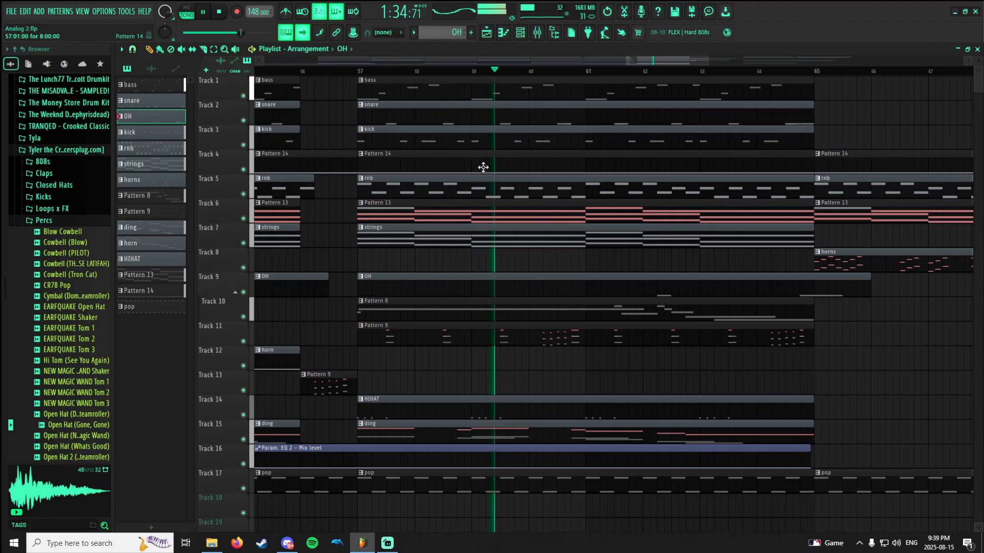
Collapse the Tyler the Creator drum kit folder and return to the start of the browser's folder list while the song plays.
click(62, 150)
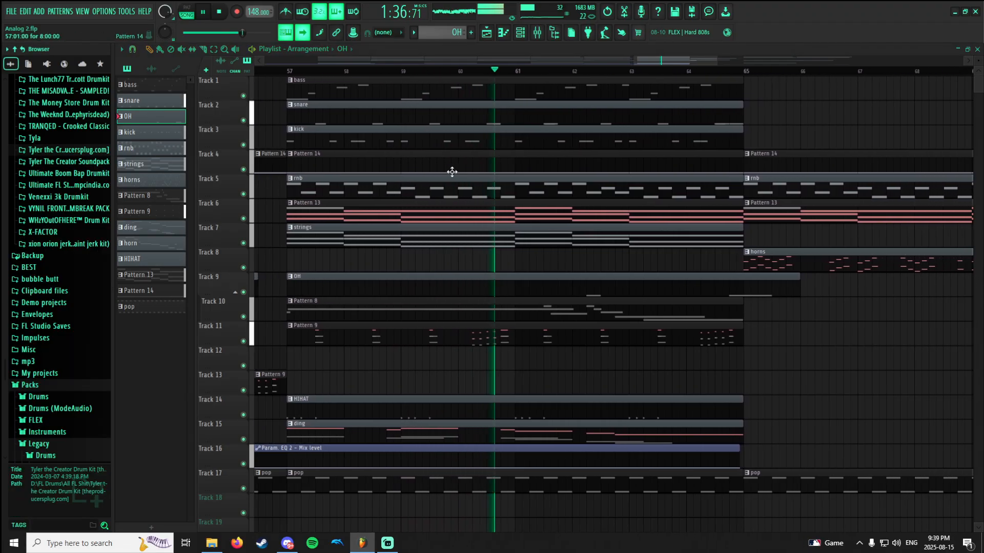
scroll(77, 263, up, 5)
scroll(77, 263, up, 10)
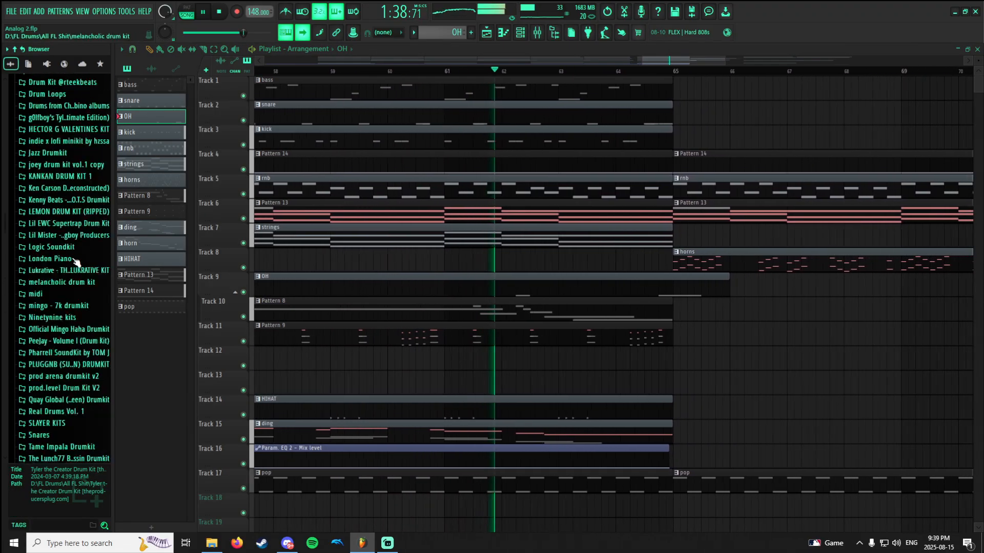
scroll(76, 279, up, 15)
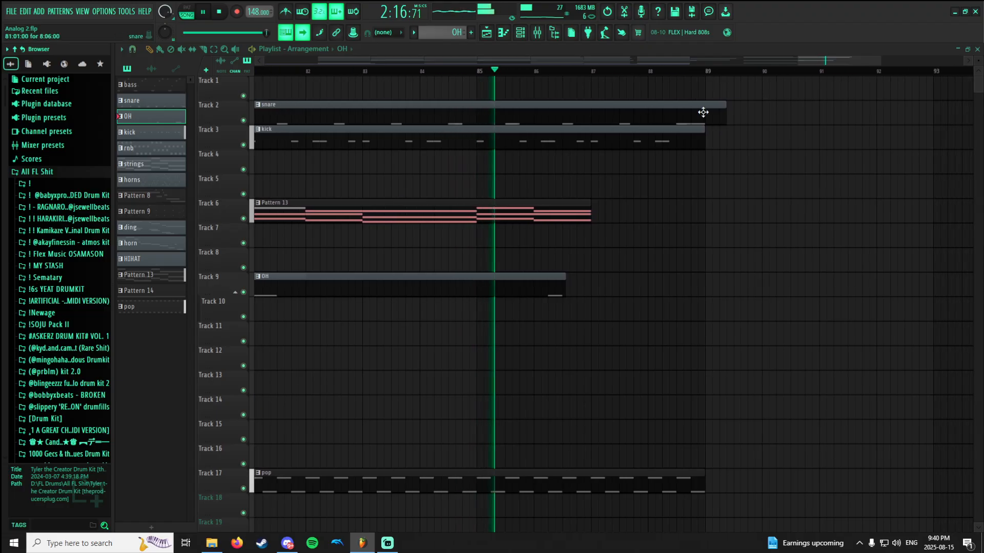
Place an OH clip on Track 2 near bar 92 and stop playback.
click(840, 105)
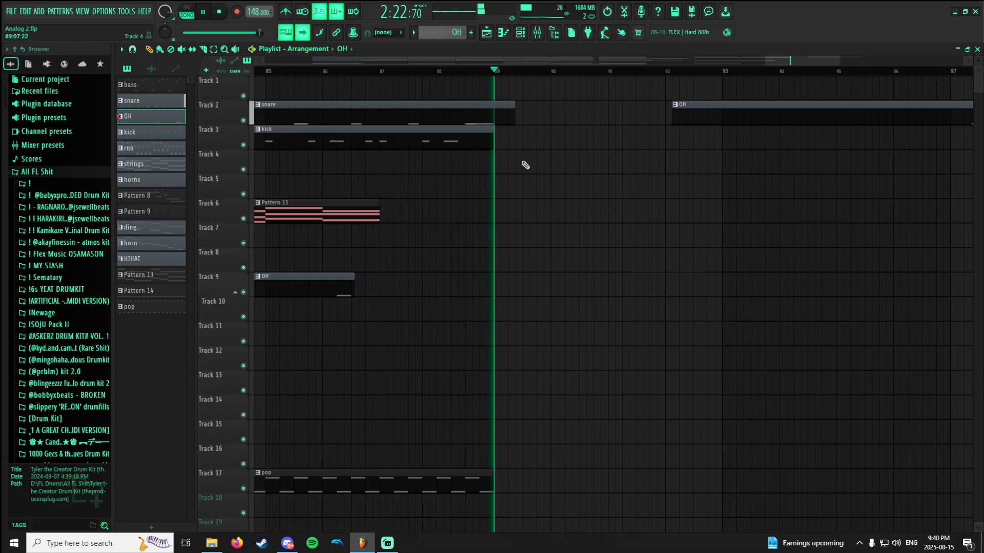
key(space)
Check the audio mixer in Streamlabs Desktop, return to the playlist and view the whole arrangement from the start.
click(387, 543)
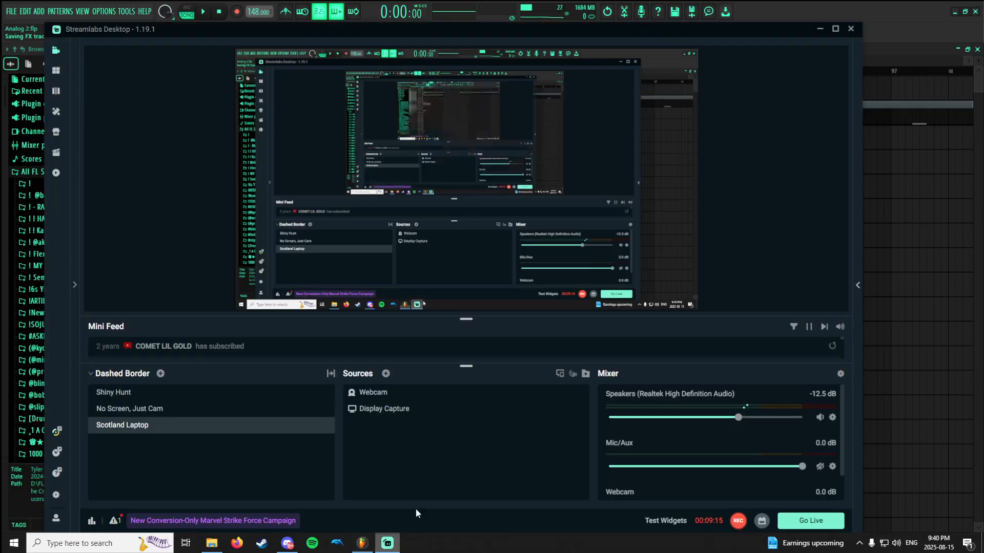
right_click(889, 362)
scroll(649, 324, down, 4)
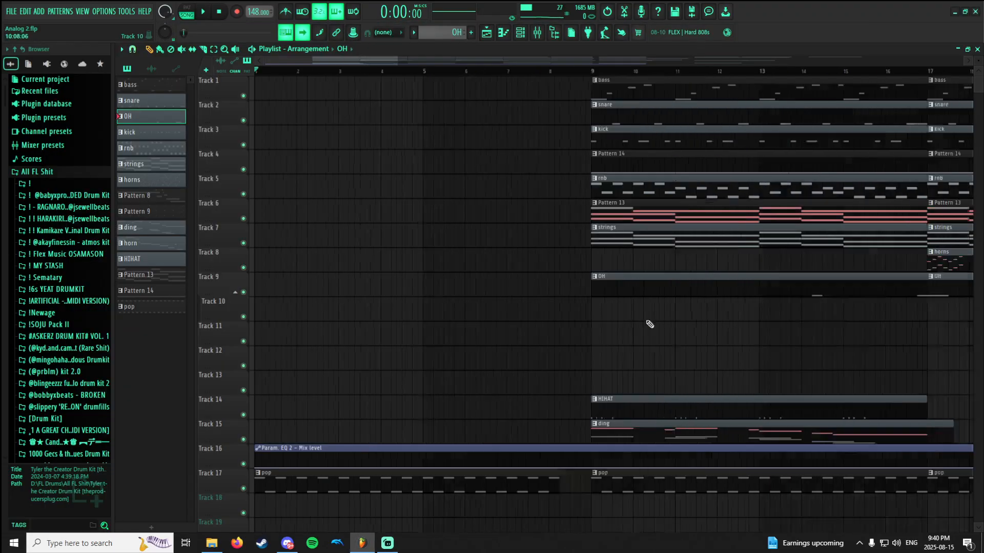
scroll(578, 346, right, 6)
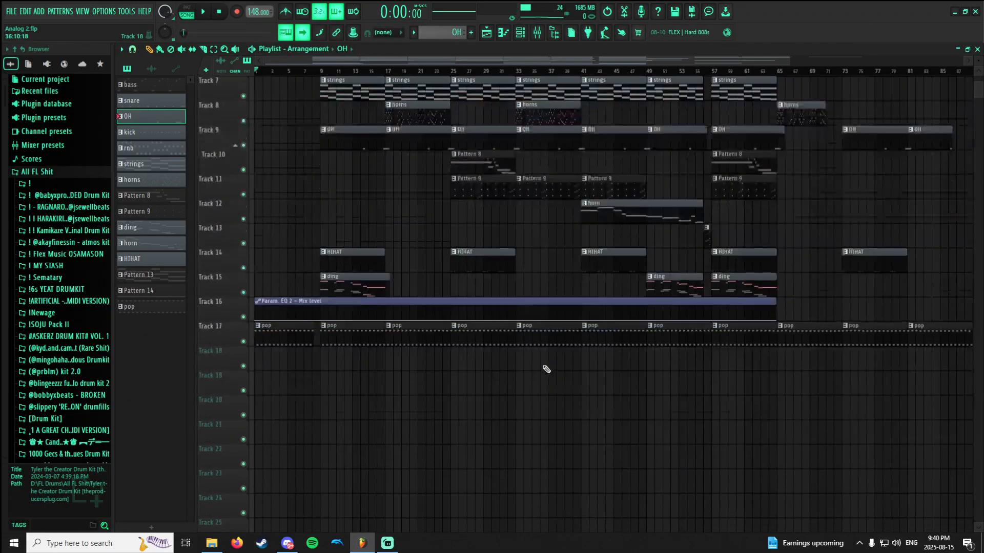
scroll(505, 184, down, 3)
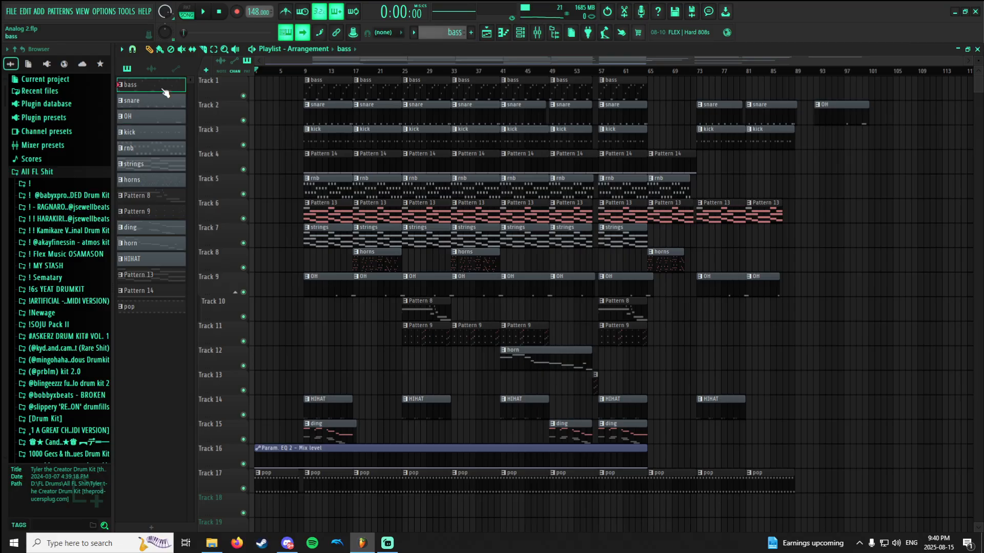
Show the bass pattern's notes and channel, open its Morphine synth and view the Bass bank in the presets library.
click(507, 36)
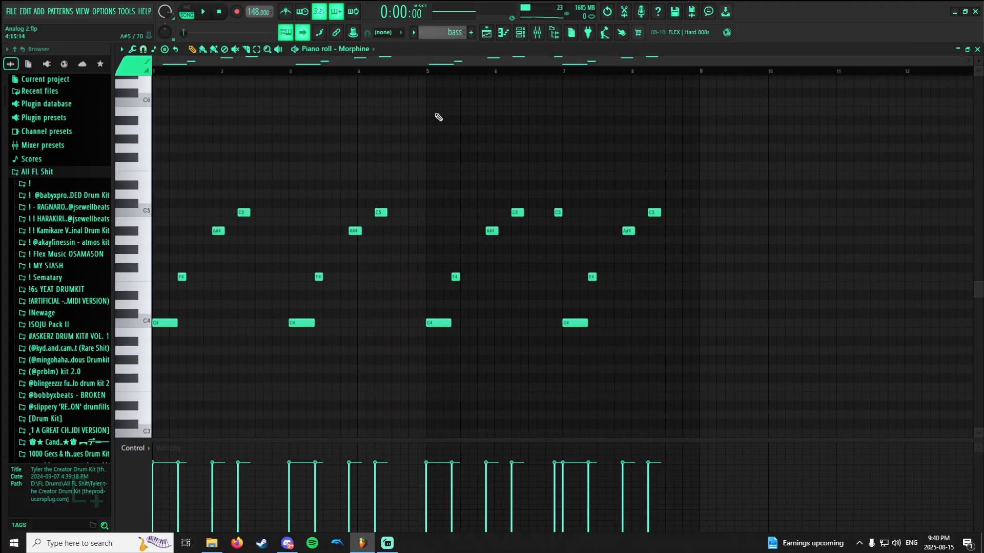
click(525, 33)
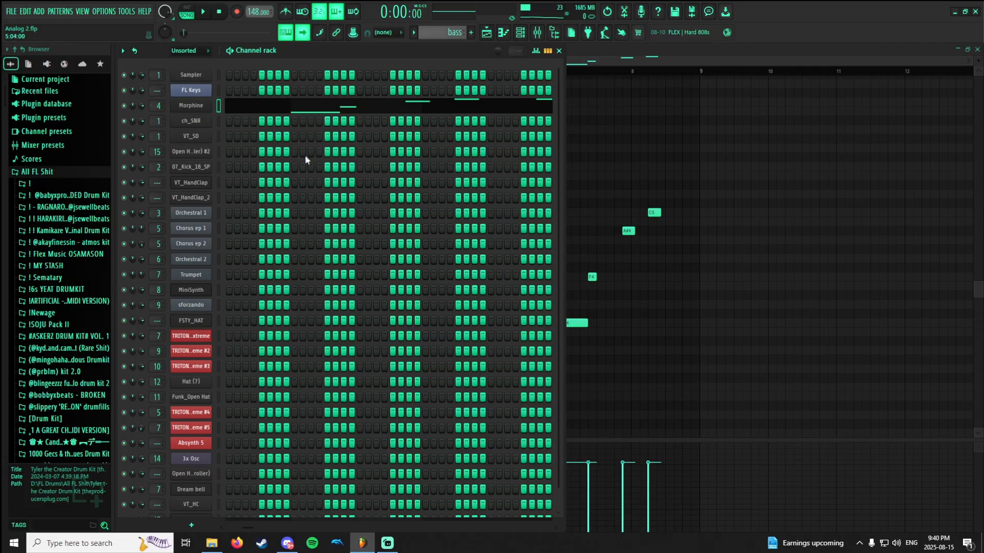
click(191, 106)
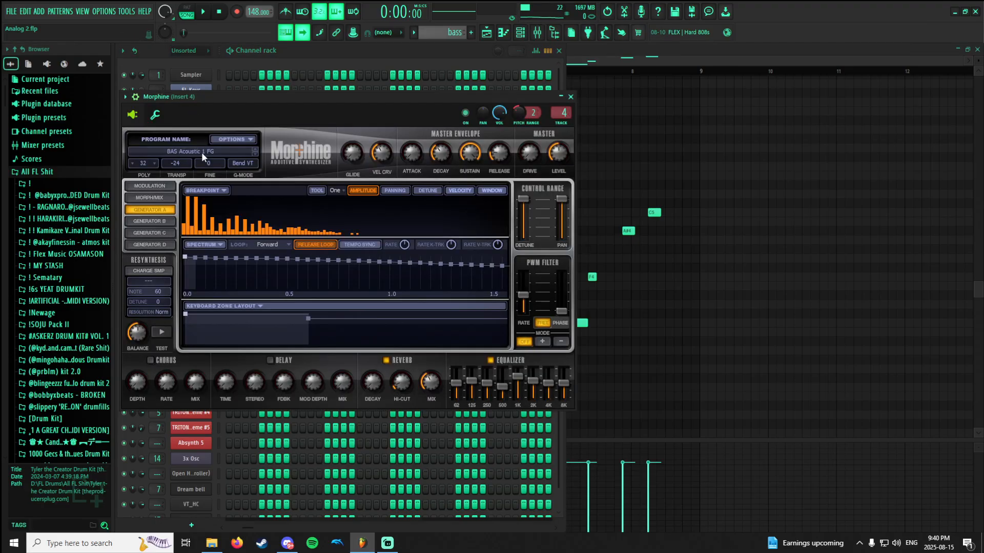
click(390, 543)
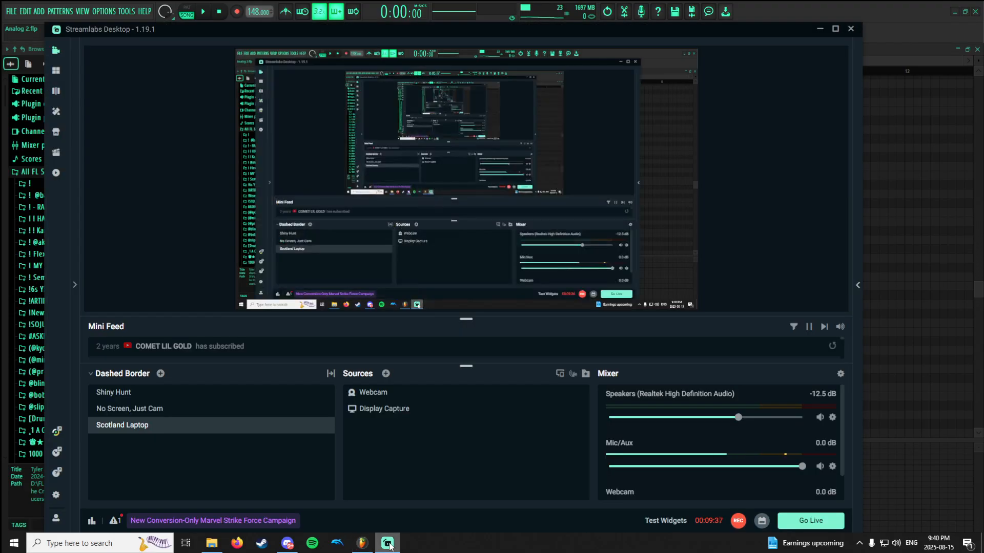
click(389, 543)
click(205, 153)
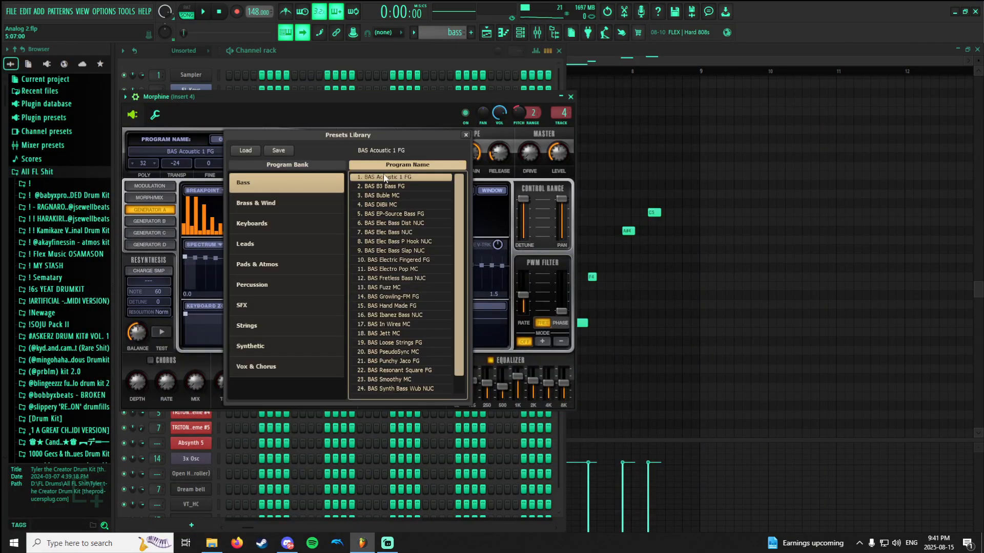
click(471, 135)
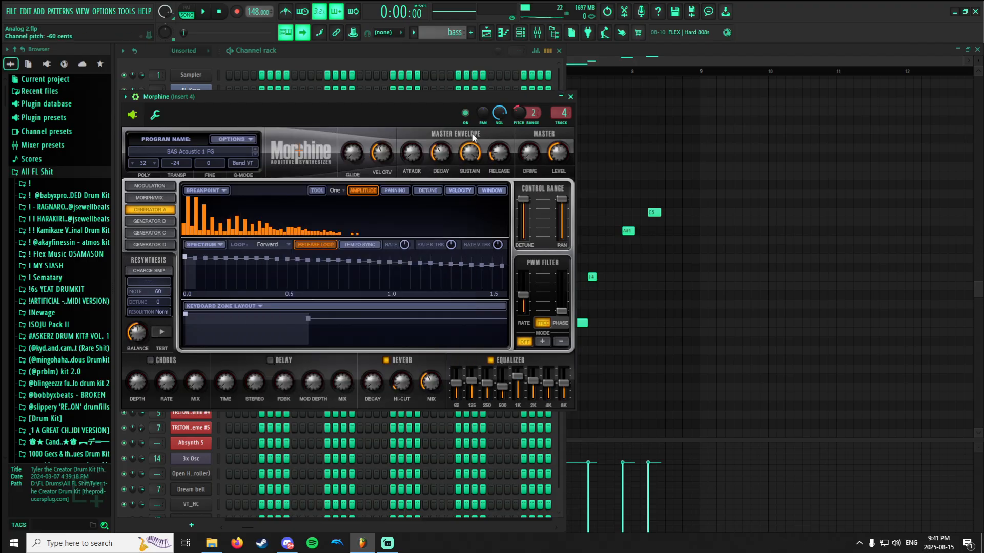
Reset the Morphine channel's pitch to its default and audition a repeated test note.
right_click(519, 114)
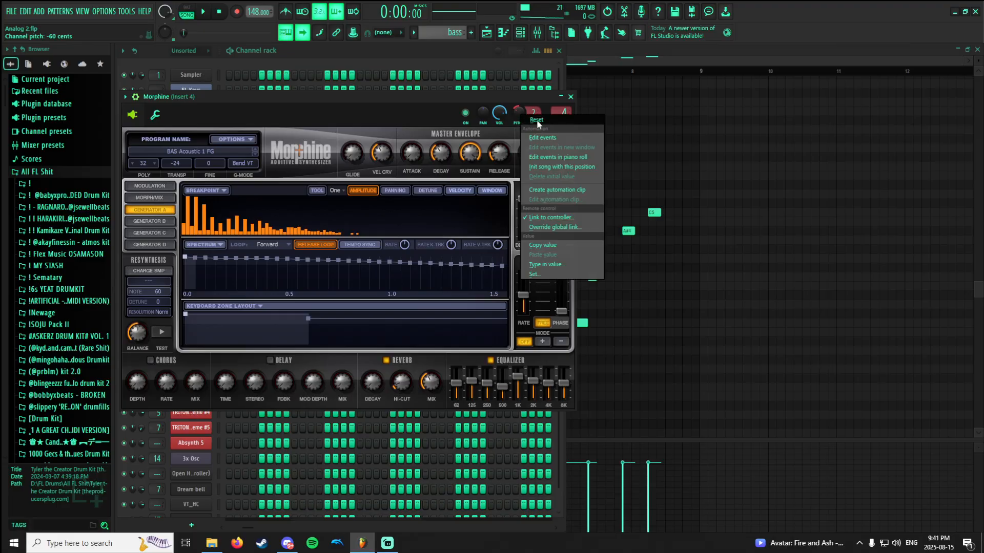
click(535, 121)
key(e)
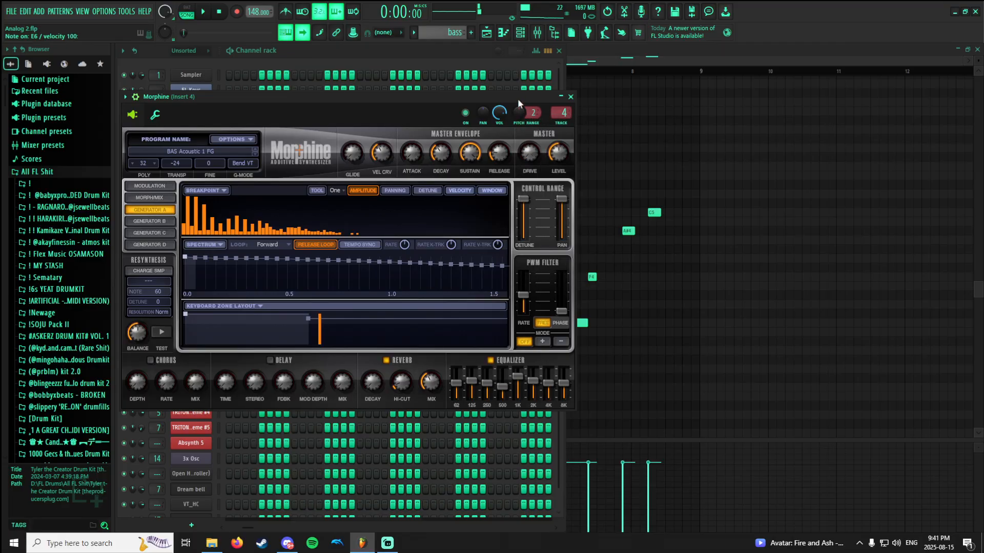
key(e)
key(e)
Lower the Morphine channel's pitch from its default and audition the same test note again.
key(e)
drag(519, 110, 520, 120)
key(e)
key(e)
key(e)
key(Escape)
Display the mixer's Master track and examine the curve of the Fruity parametric EQ 2 in its first effect slot.
key(F9)
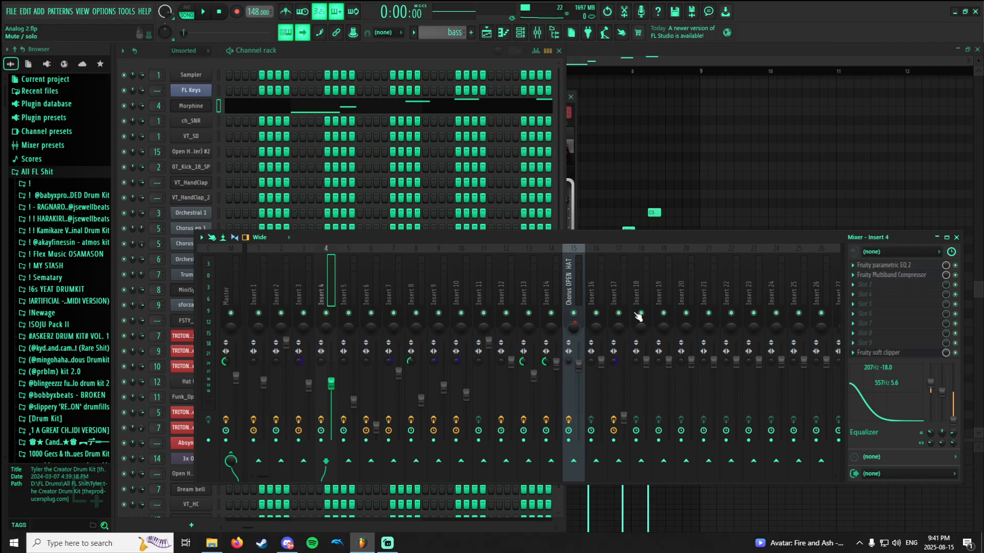
click(236, 270)
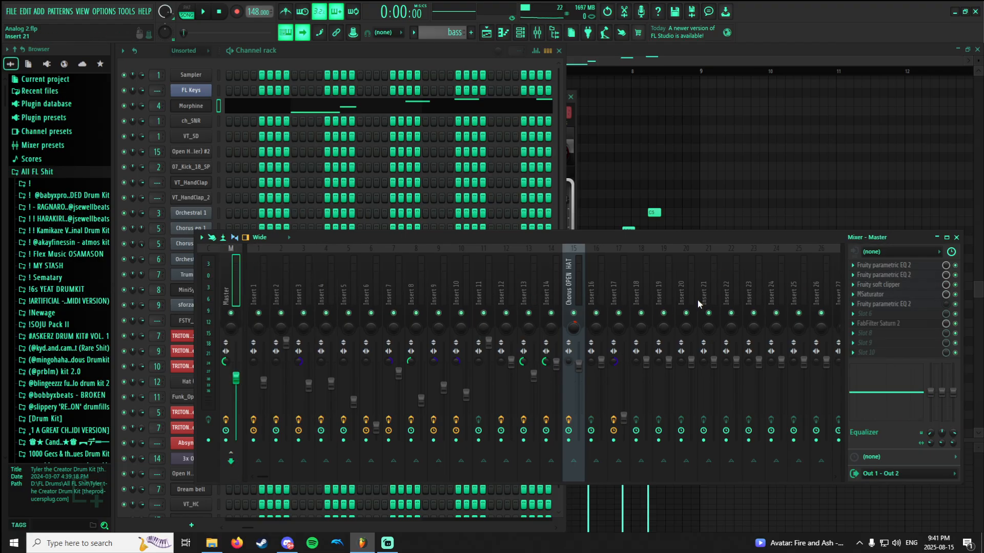
click(914, 266)
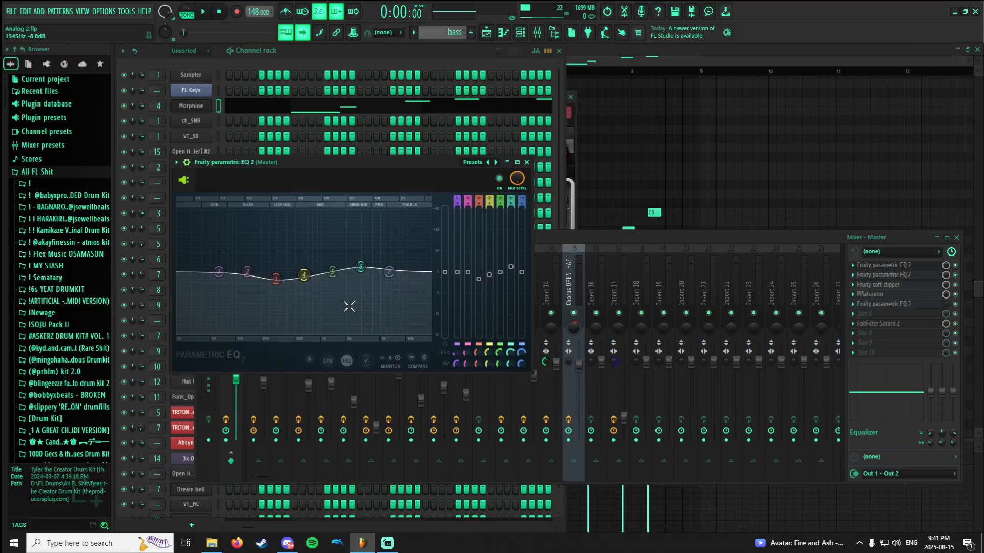
click(911, 267)
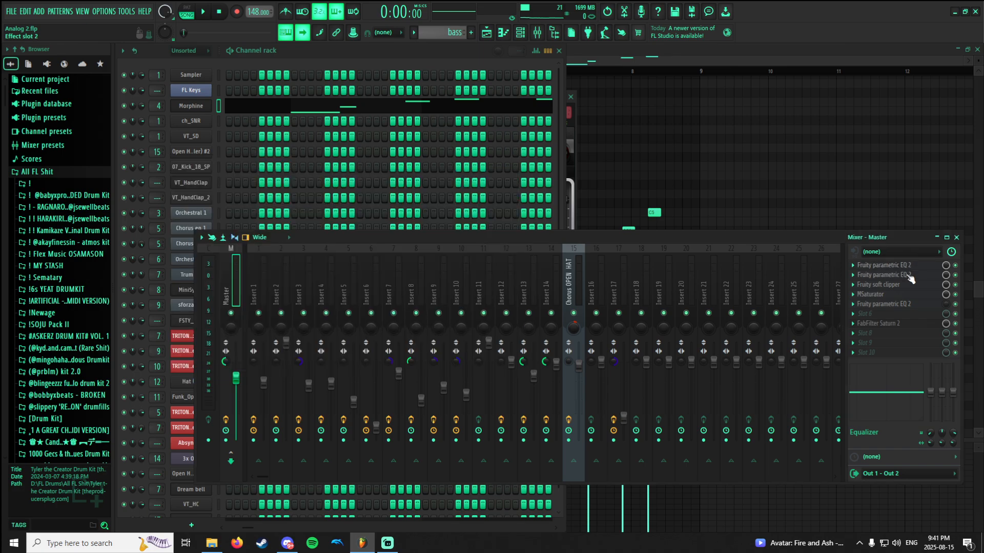
click(911, 268)
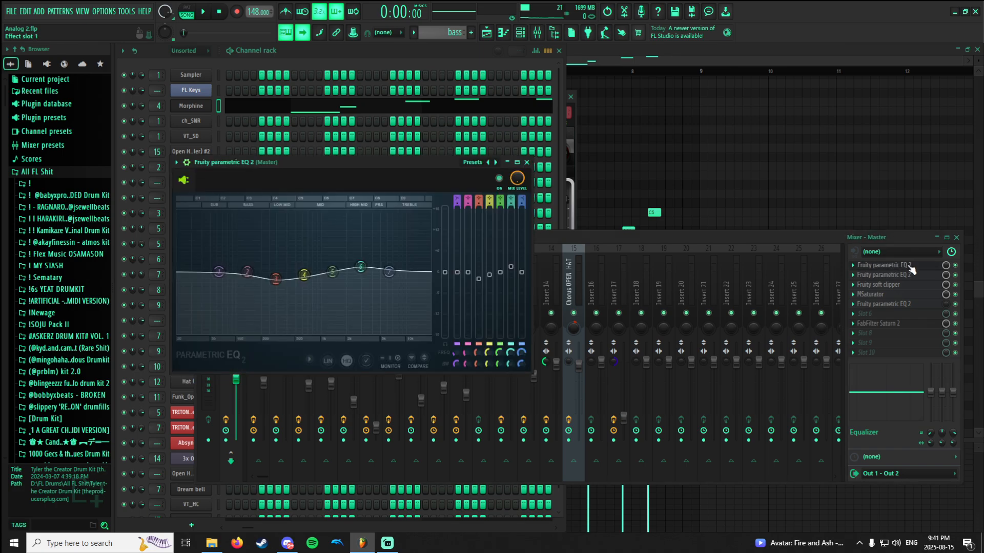
click(912, 268)
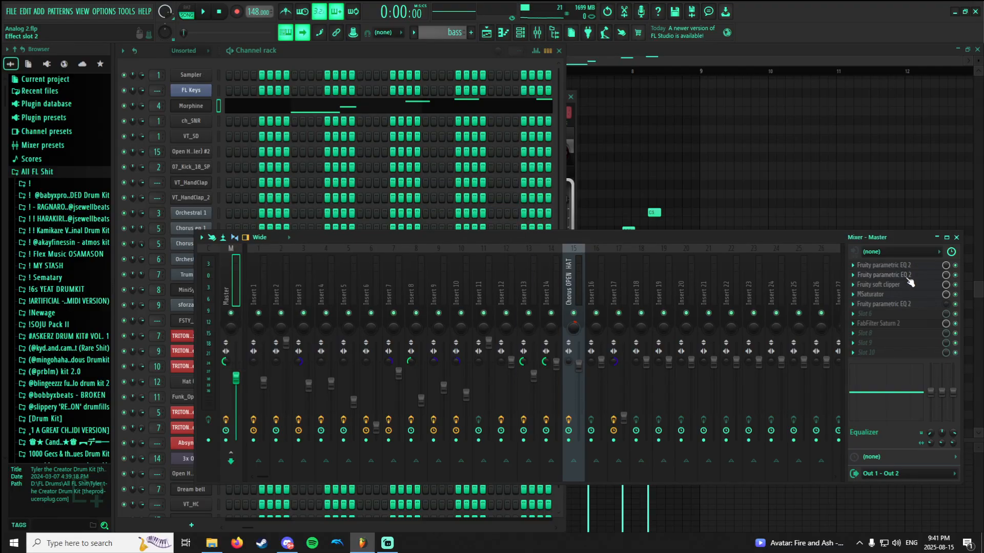
Examine the settings of the Master track's second Fruity parametric EQ 2, Fruity soft clipper and MSaturator.
click(910, 275)
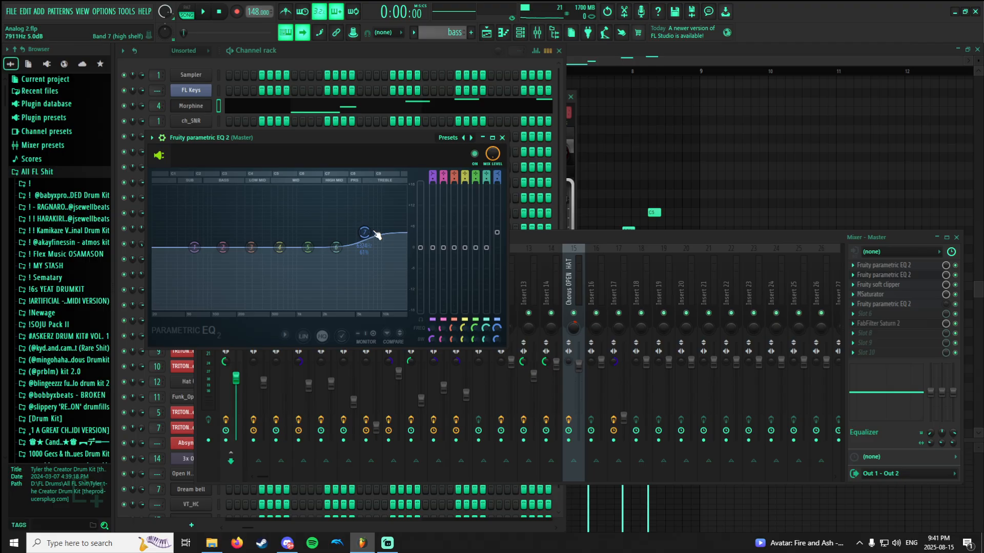
click(870, 275)
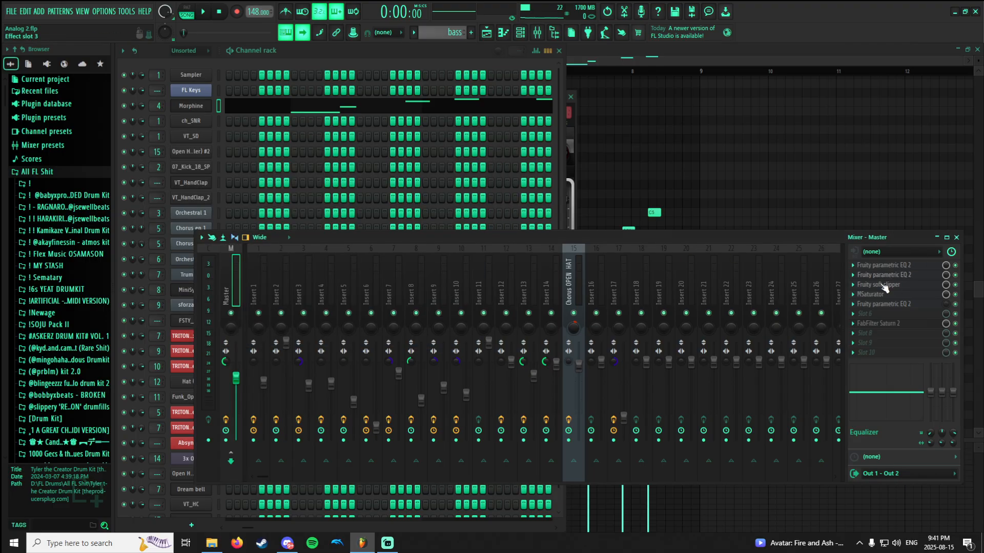
click(880, 284)
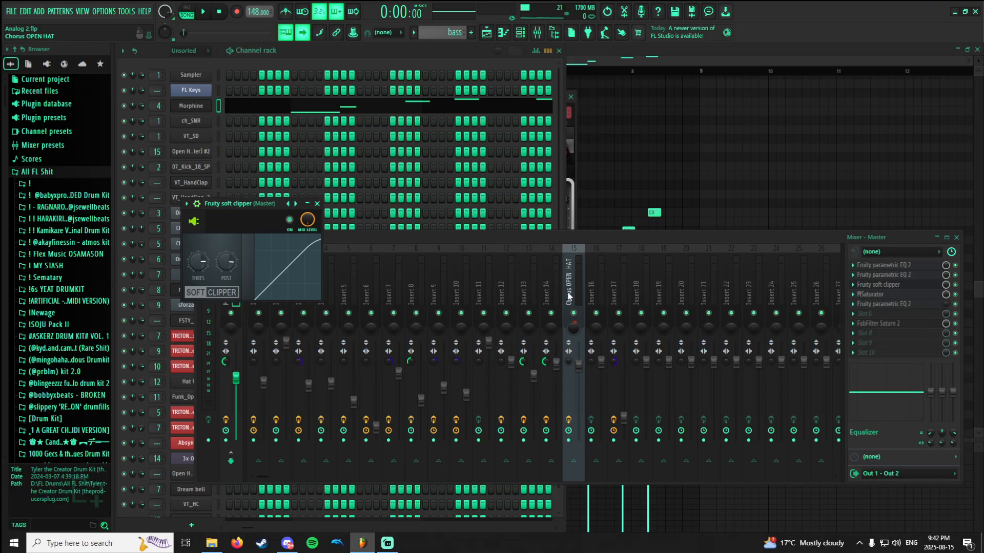
click(894, 295)
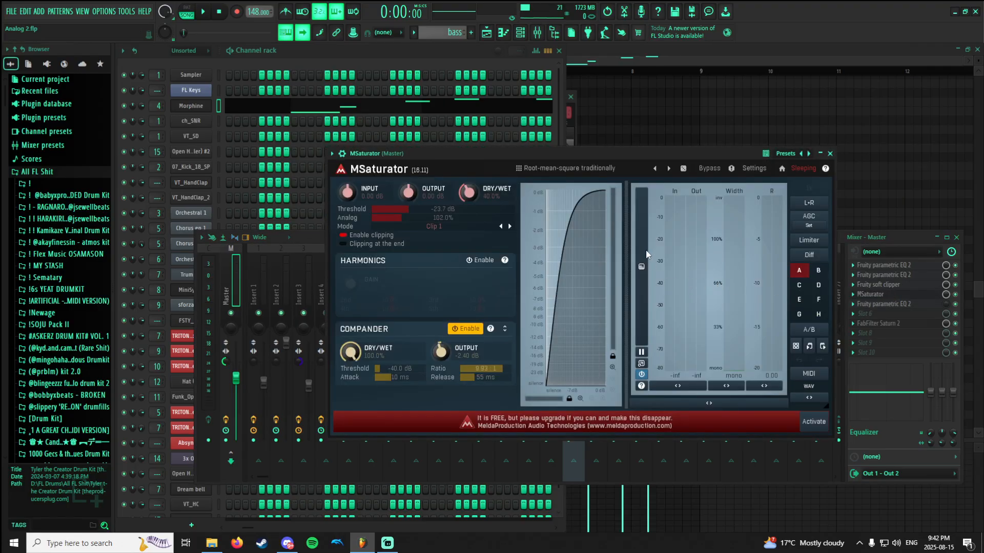
Return to the playlist, open Pattern 13 in the piano roll and play it in pattern mode.
click(503, 32)
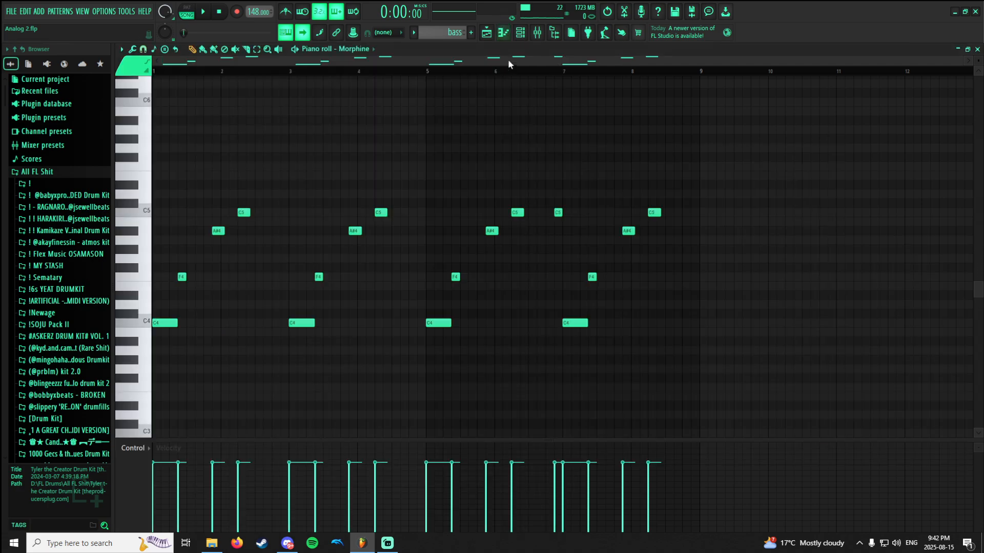
click(487, 33)
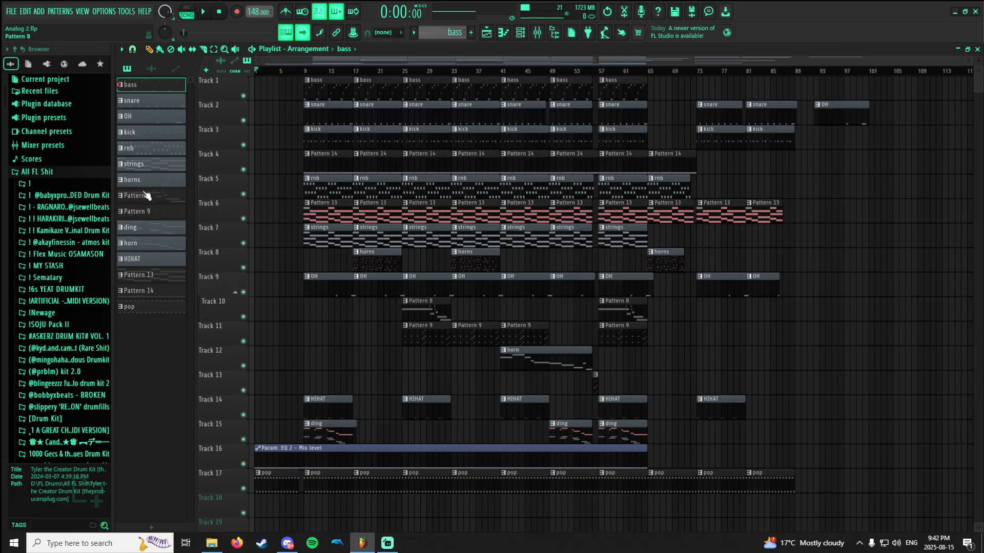
double_click(147, 279)
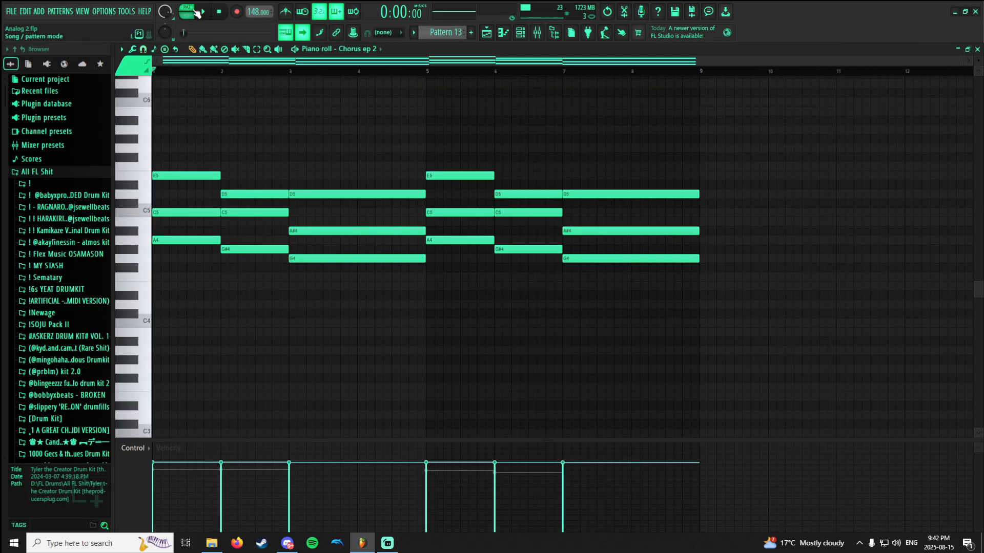
key(space)
Turn off auto-scrolling, watch Pattern 13's levels in the mixer and stop playback.
click(537, 34)
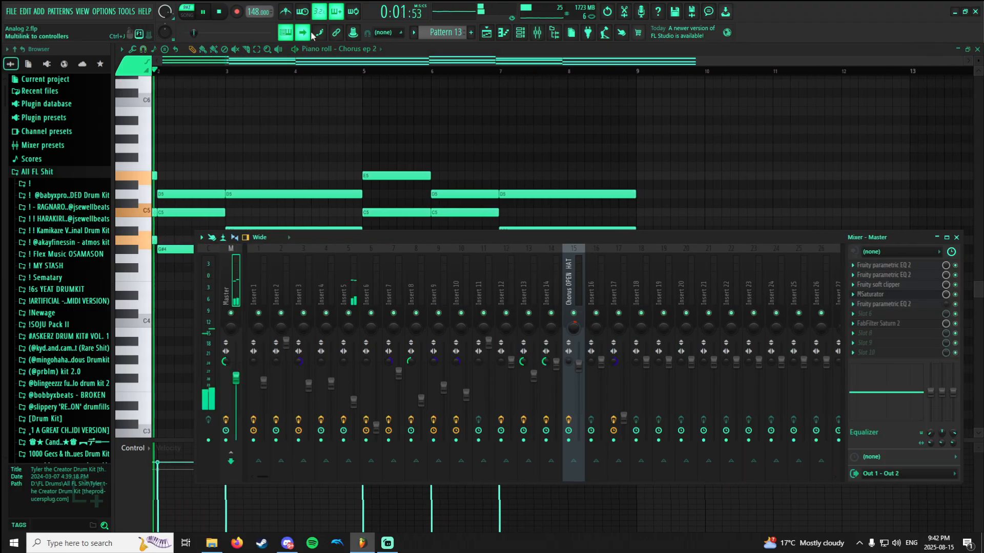
click(347, 64)
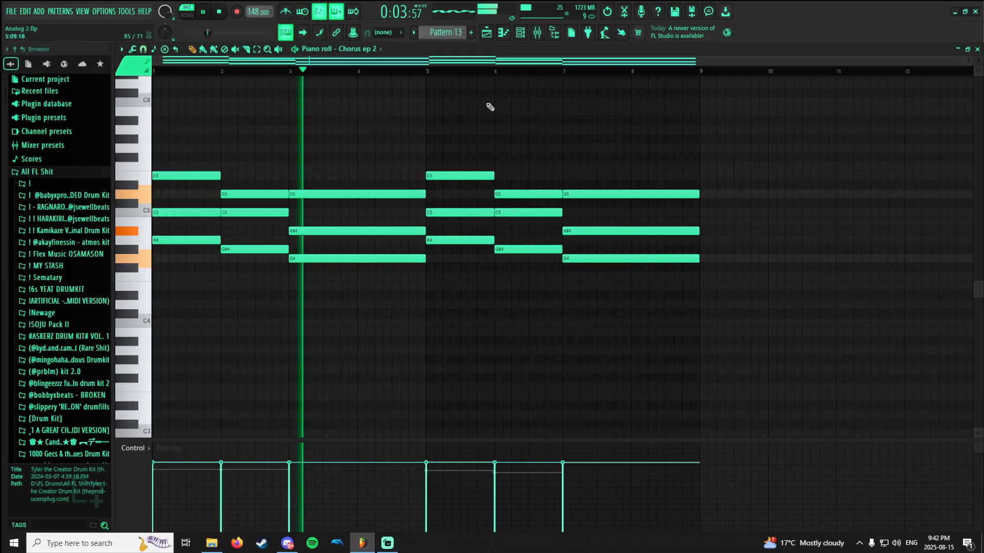
key(F9)
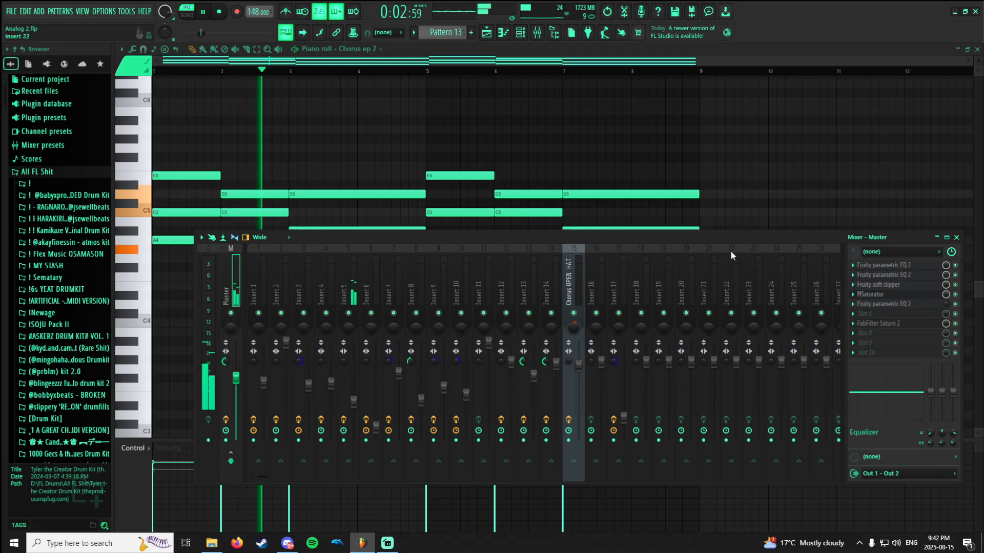
key(space)
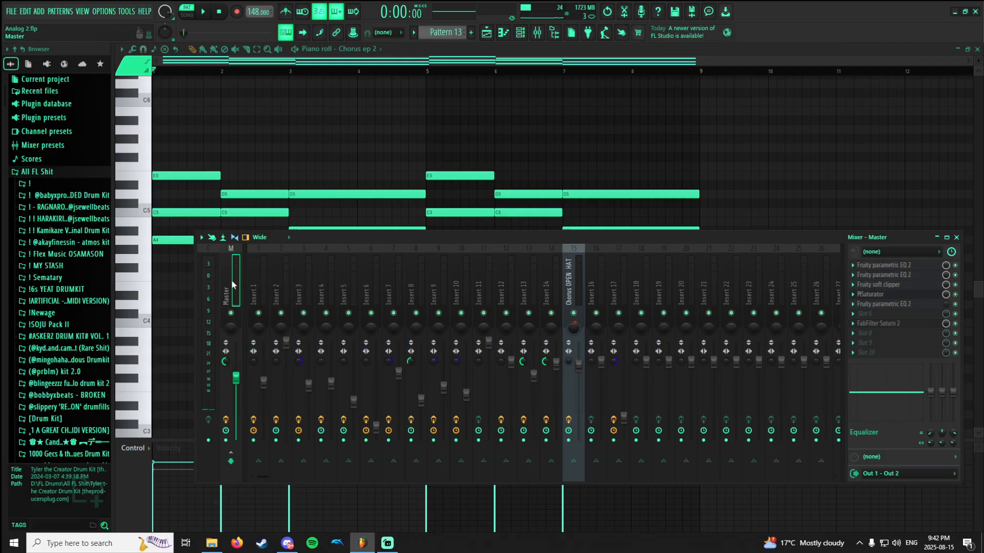
Examine the Master track's MSaturator with its compander help, moving the plugin window clear of the effect slots, and close both.
click(889, 296)
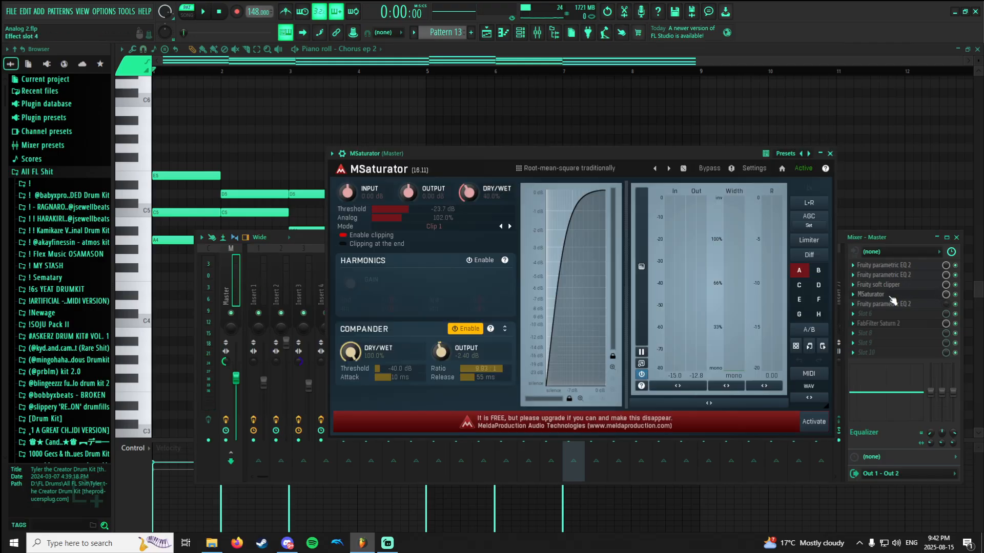
drag(447, 153, 273, 78)
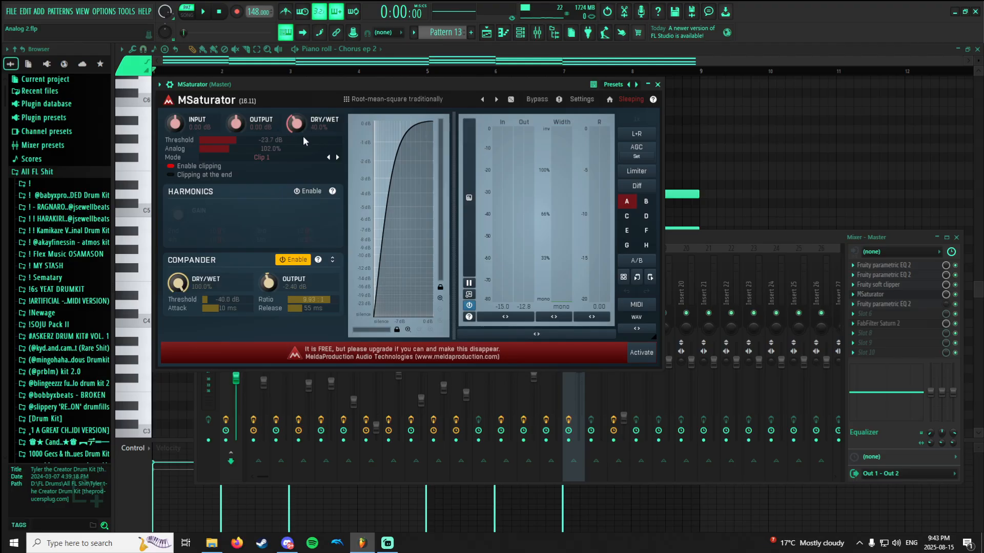
click(319, 260)
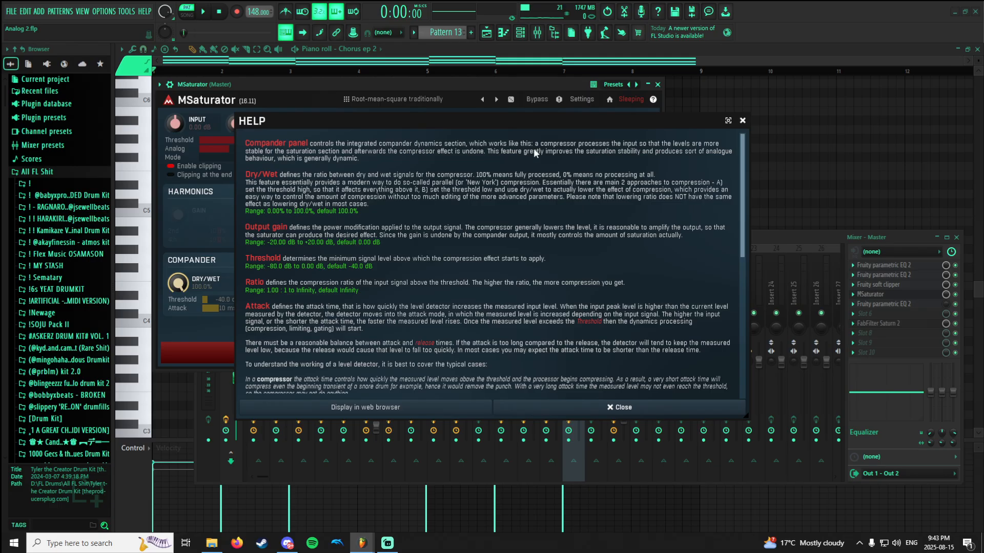
click(742, 122)
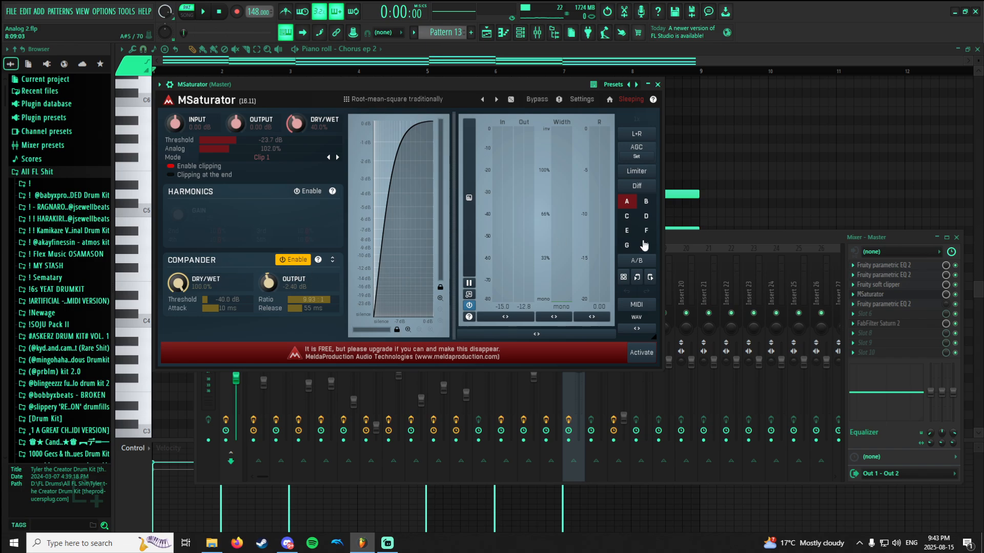
click(890, 296)
Examine the Master track's third Fruity parametric EQ 2 and its FabFilter Saturn 2, toggle Saturn 2, and audition Pattern 13.
click(890, 305)
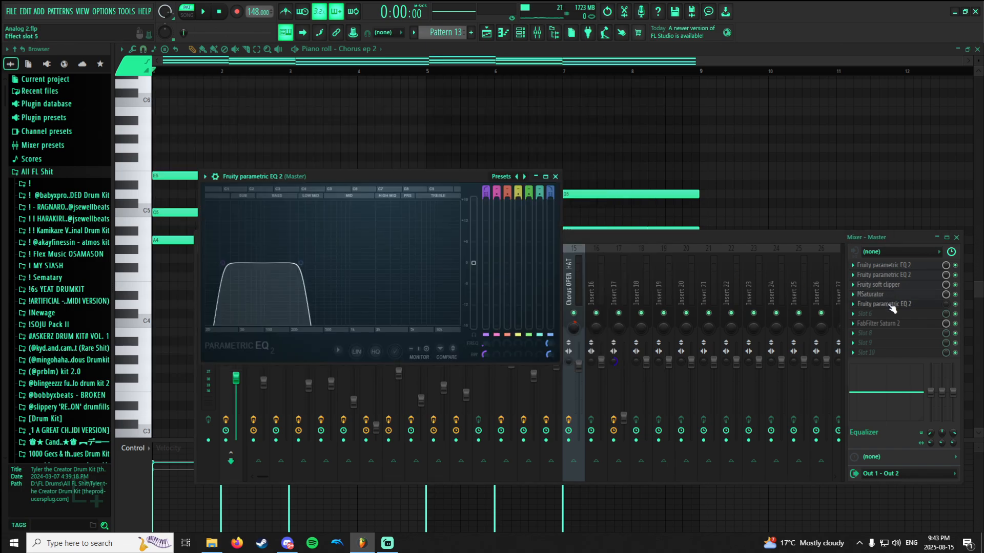
click(891, 306)
click(893, 324)
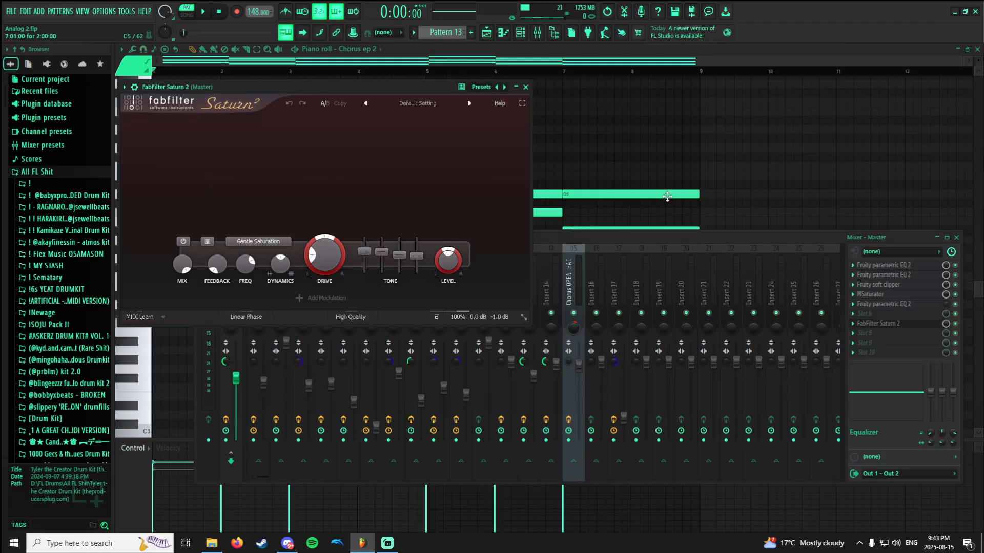
click(956, 323)
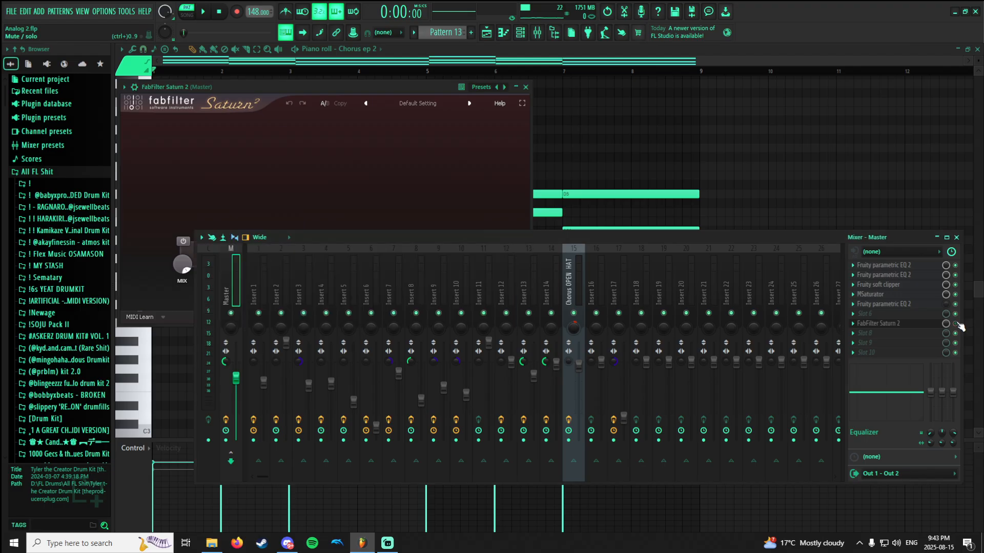
key(space)
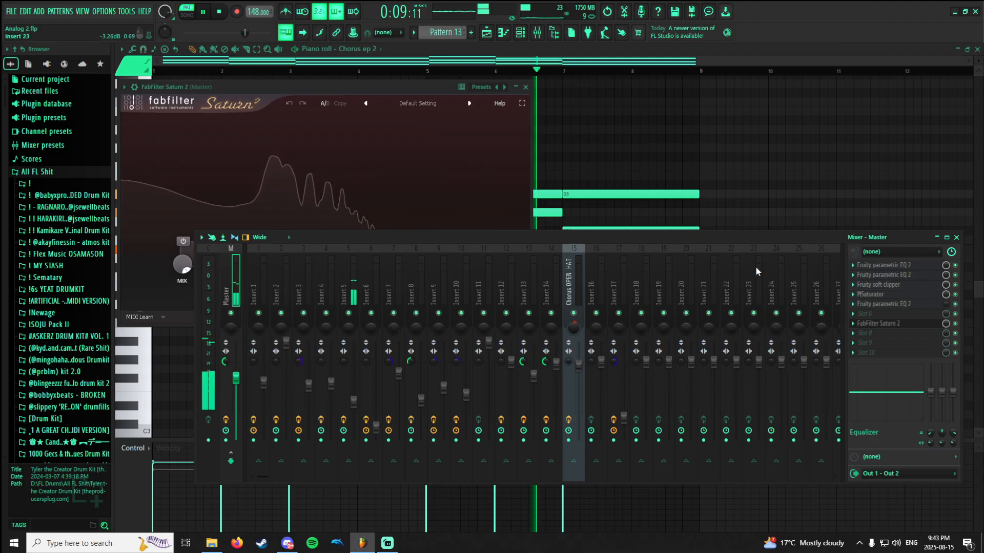
key(space)
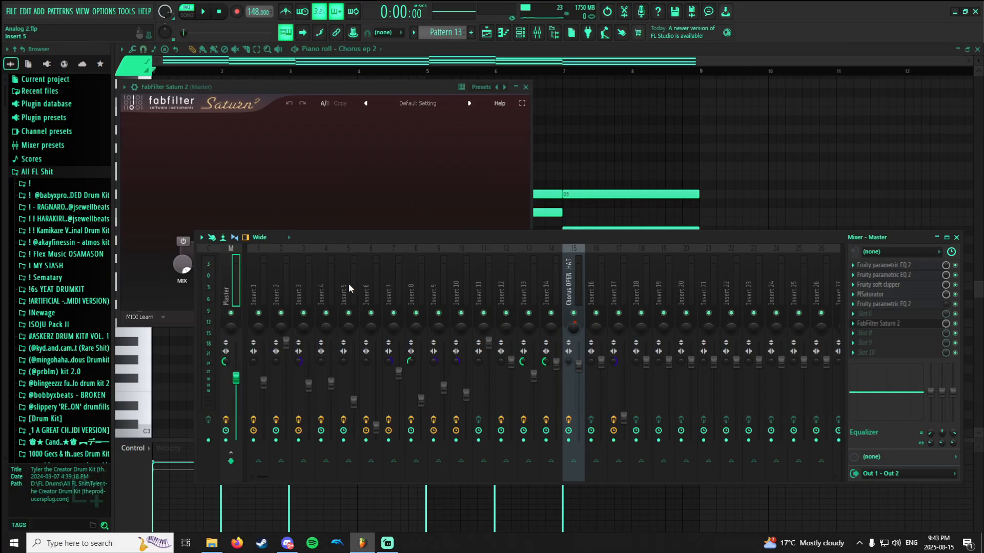
Select Insert 4, move the mixer higher, play the bass pattern and view the track's Fruity parametric EQ 2.
click(321, 274)
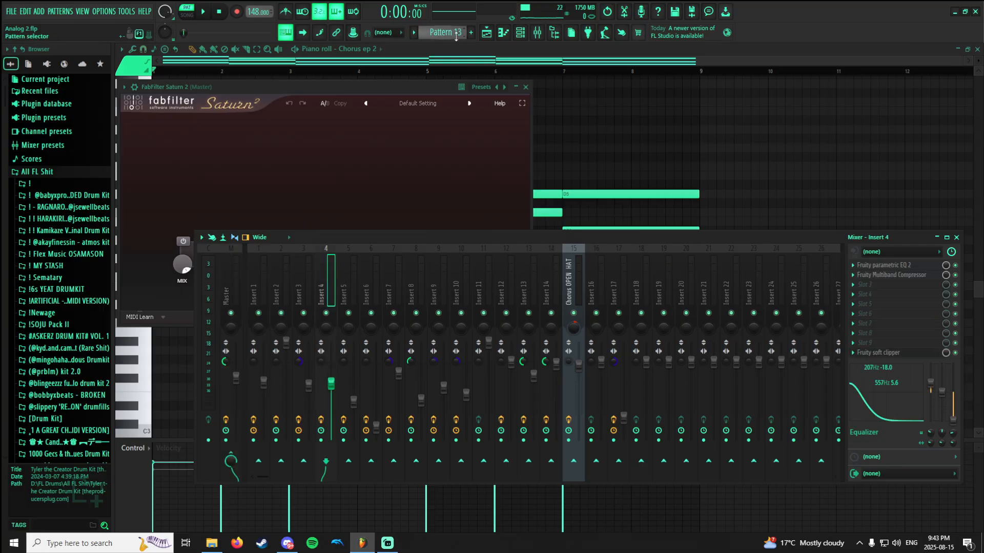
scroll(450, 34, up, 5)
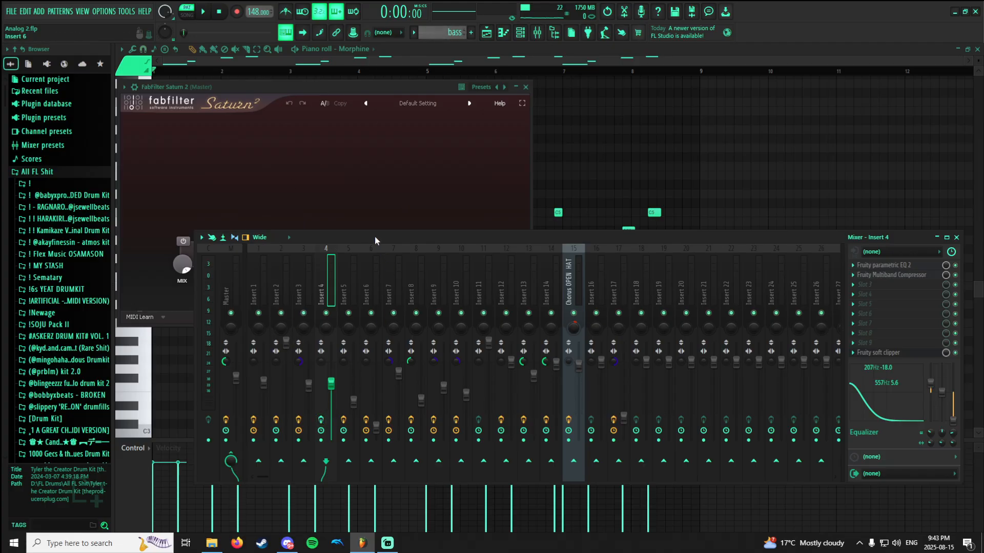
drag(374, 236, 377, 145)
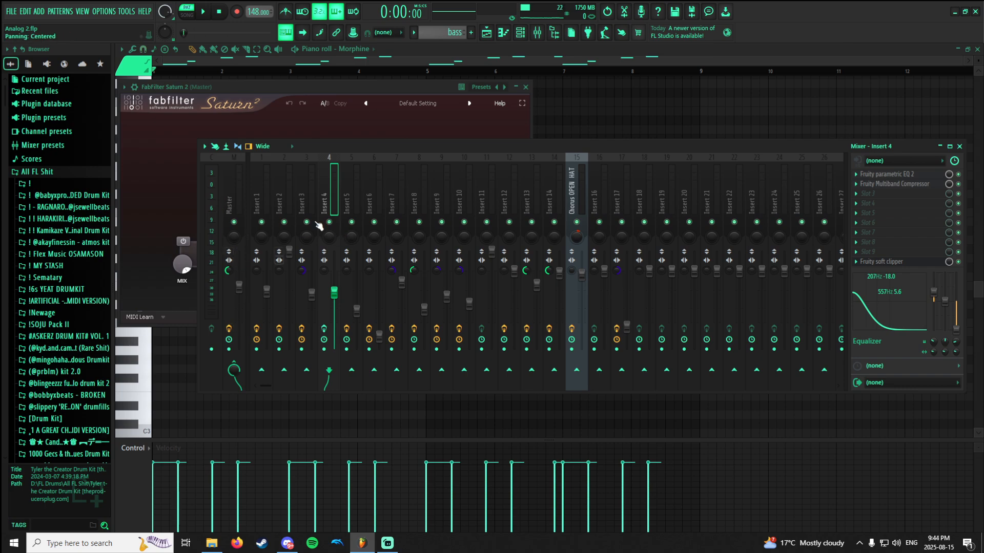
key(space)
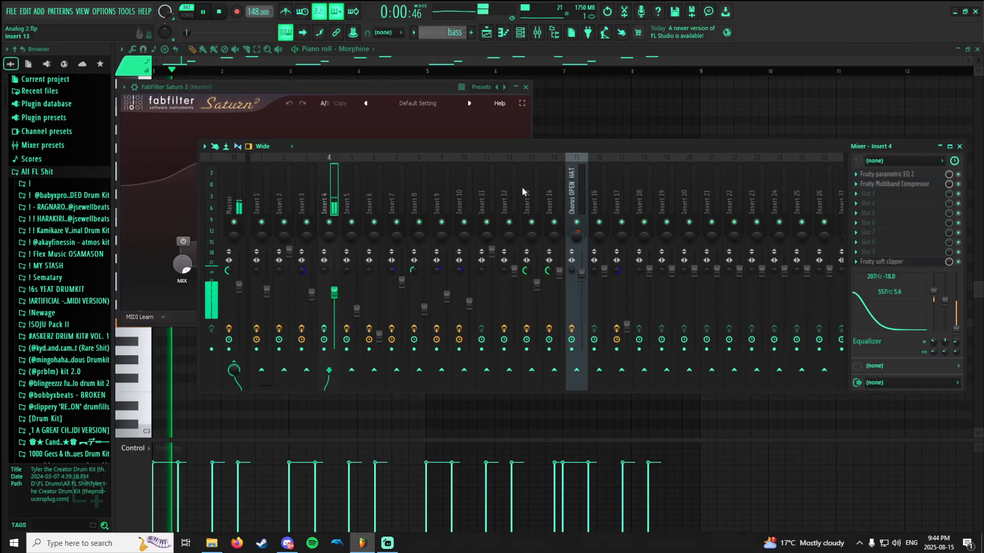
click(902, 174)
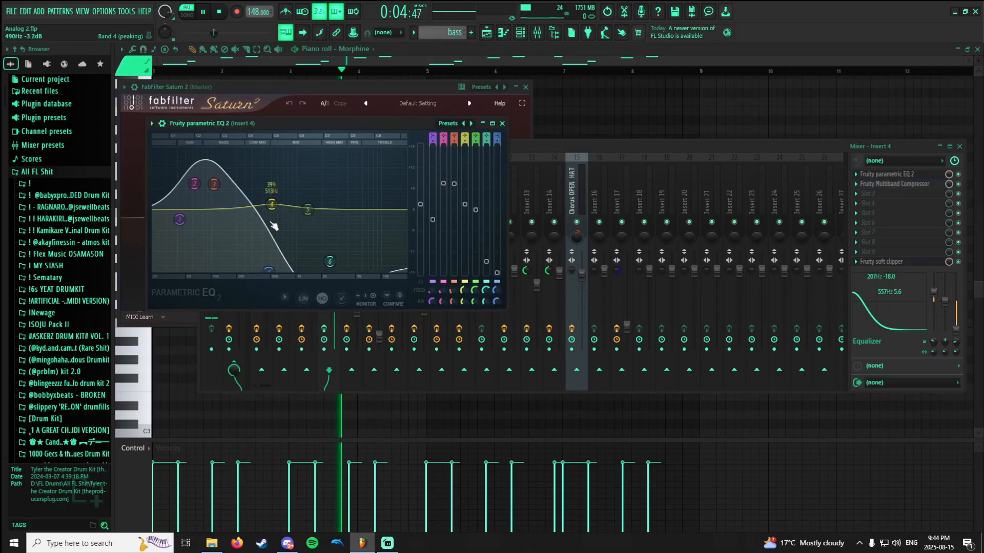
click(905, 176)
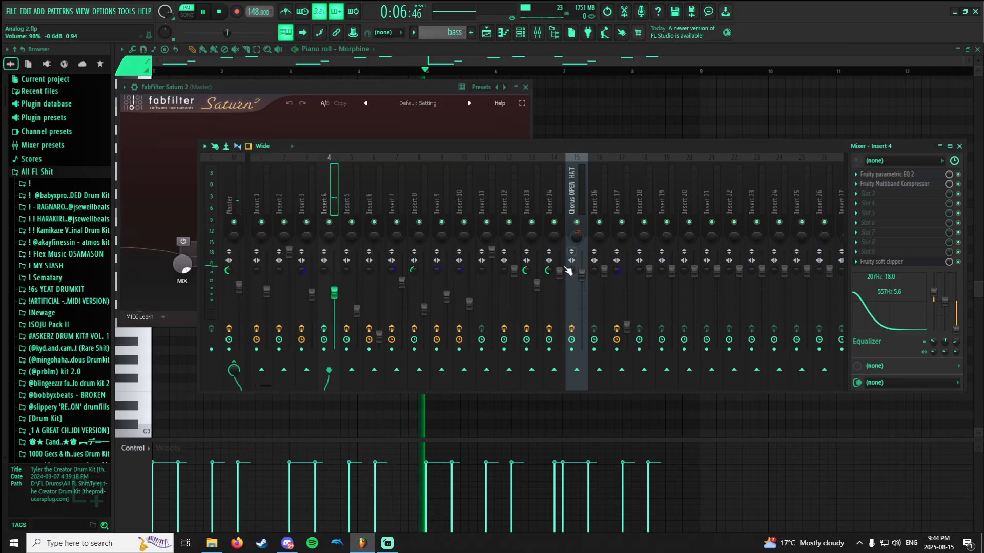
key(space)
Bypass all three effects on Insert 4, play the bass pattern and re-enable the Fruity parametric EQ 2 to compare the sound.
click(325, 329)
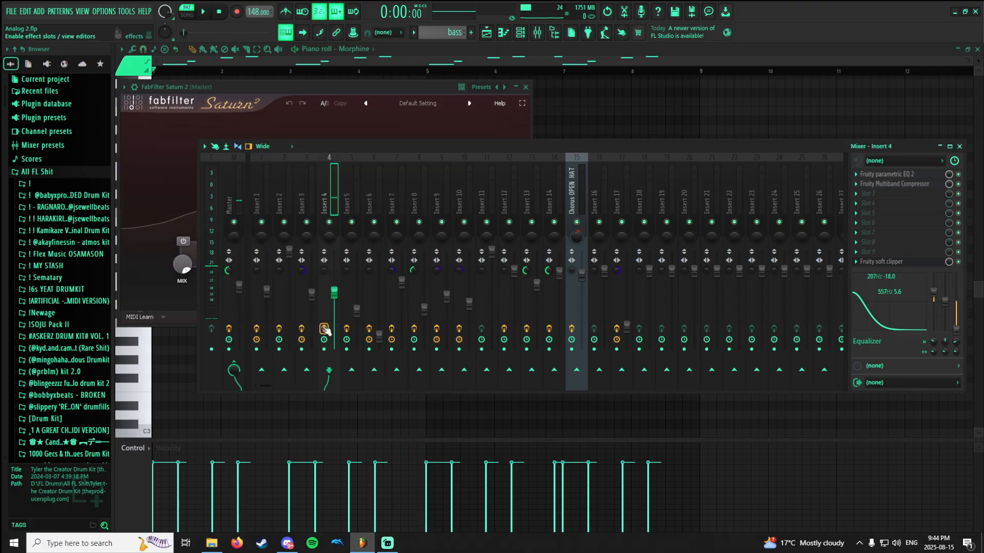
click(958, 262)
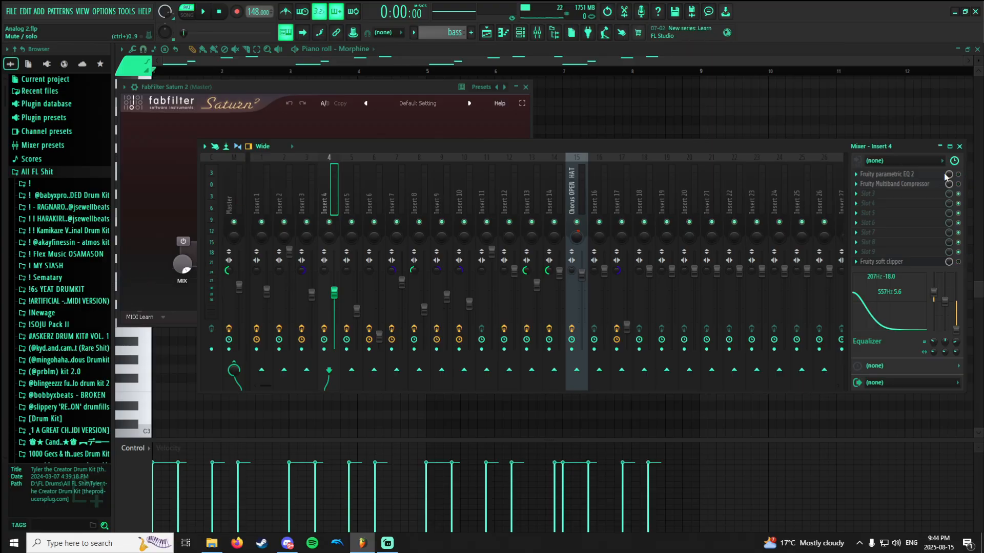
click(903, 174)
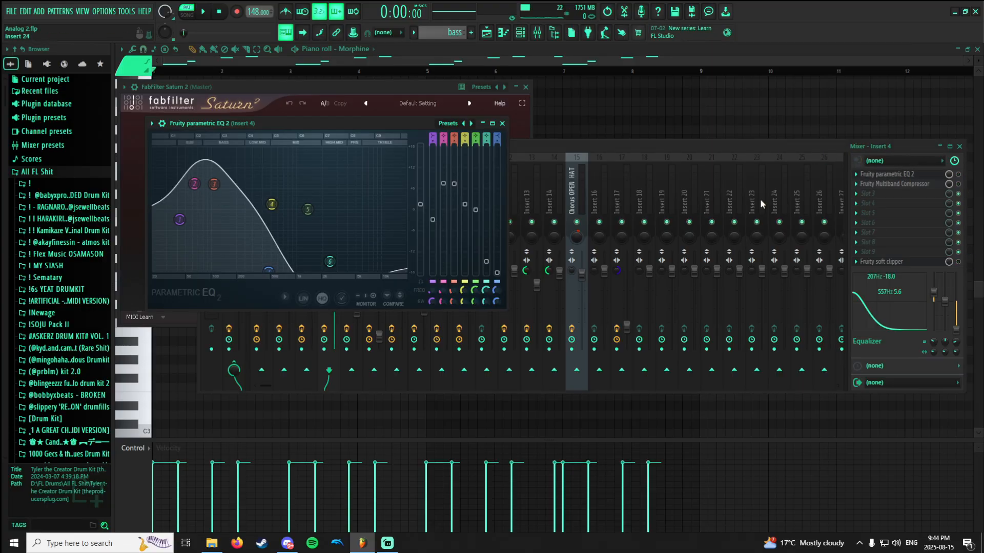
key(space)
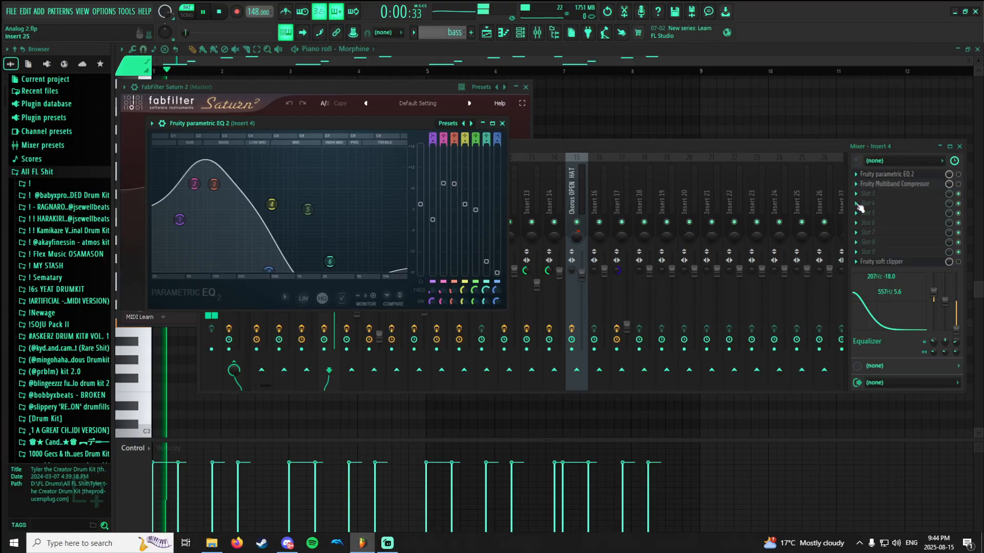
click(962, 177)
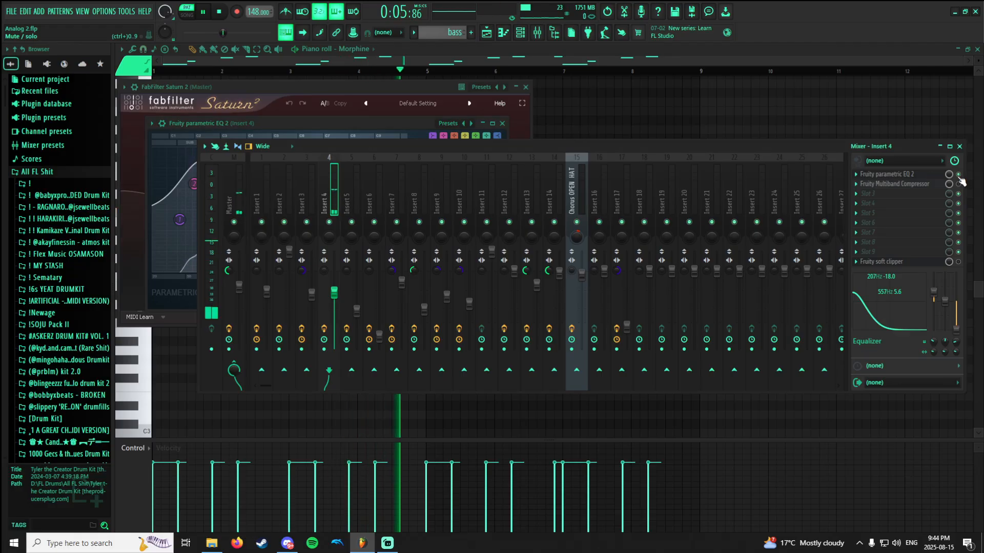
Check the bass on the Master track's first Fruity parametric EQ 2 and return to Insert 4's equalizer.
click(399, 88)
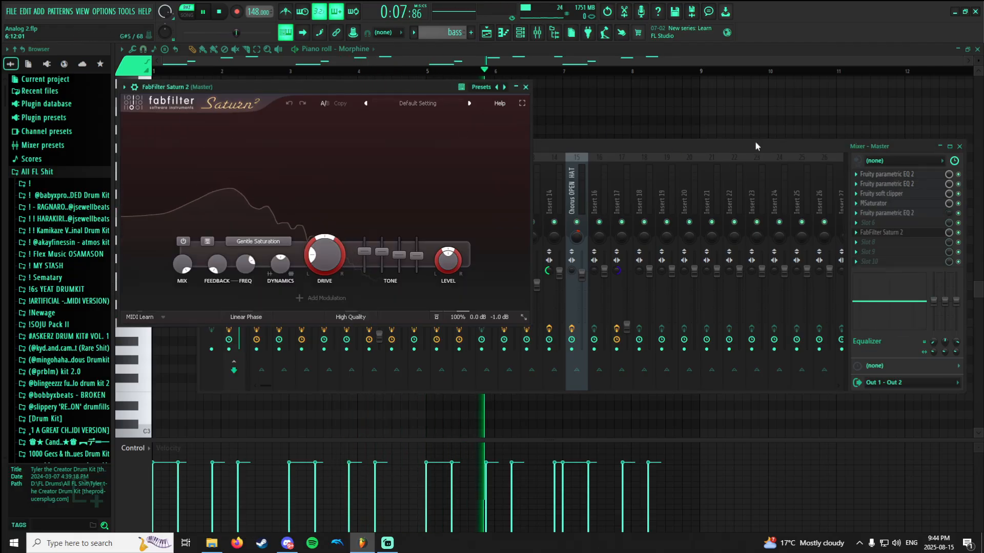
click(900, 176)
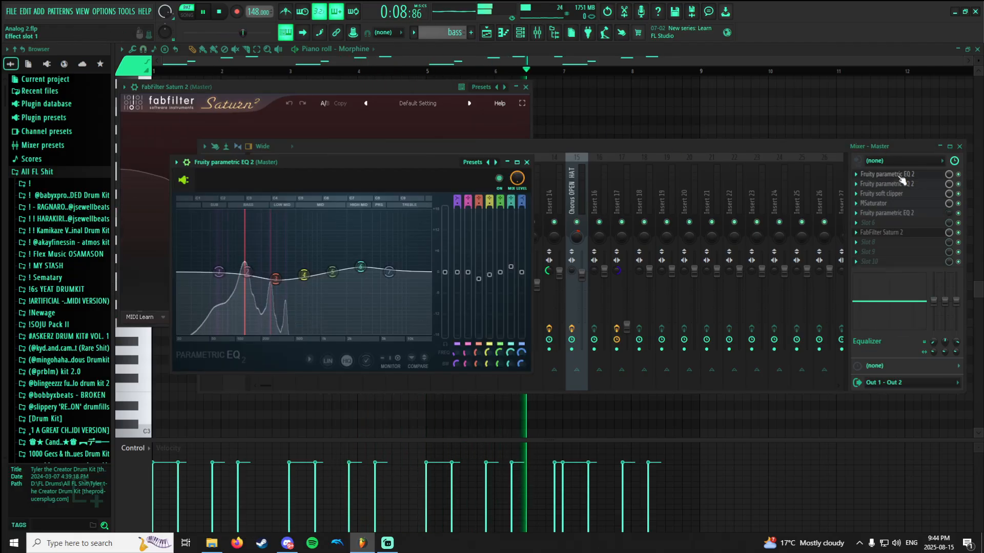
click(605, 148)
click(330, 185)
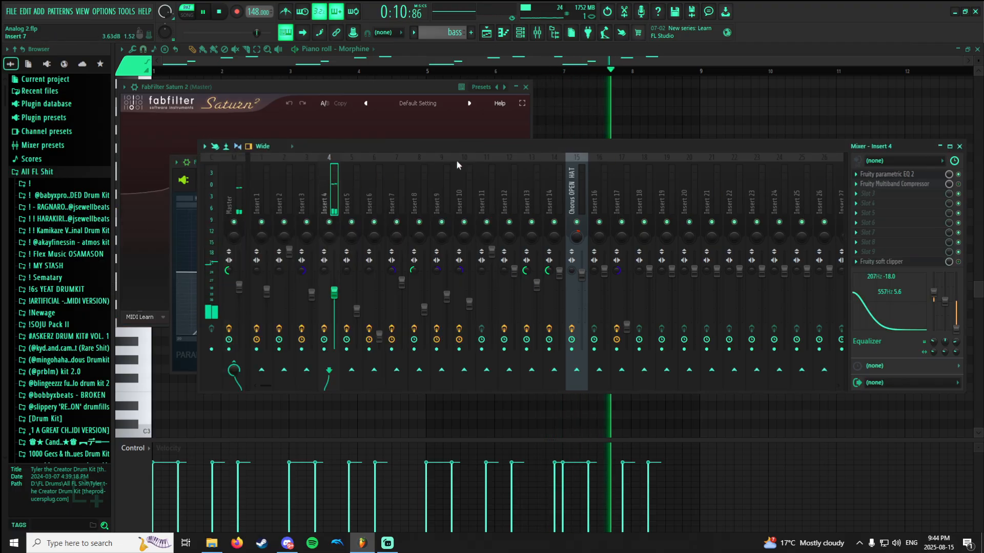
click(911, 175)
Examine Insert 4's Fruity Multiband Compressor and switch it on and off during bass playback, leaving it enabled.
click(902, 183)
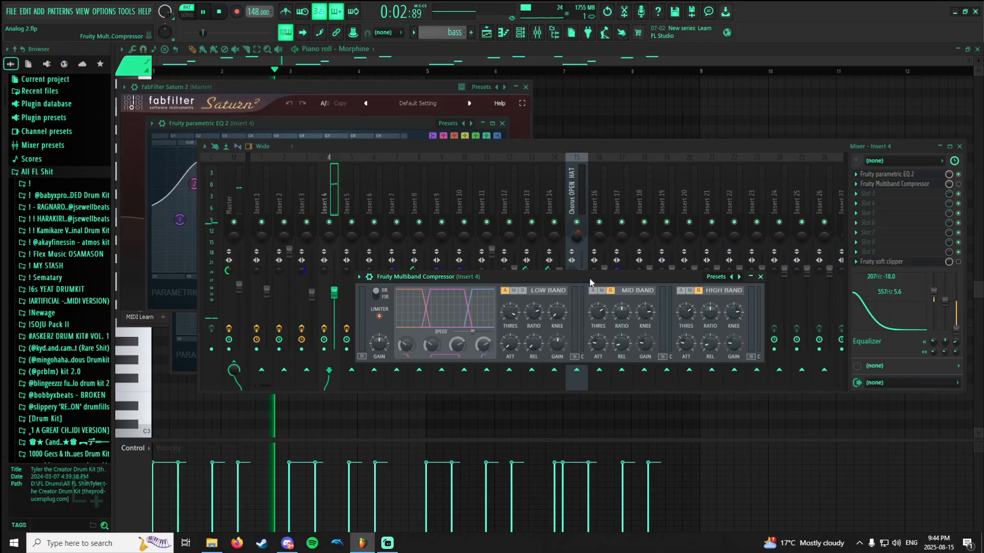
drag(512, 277, 499, 249)
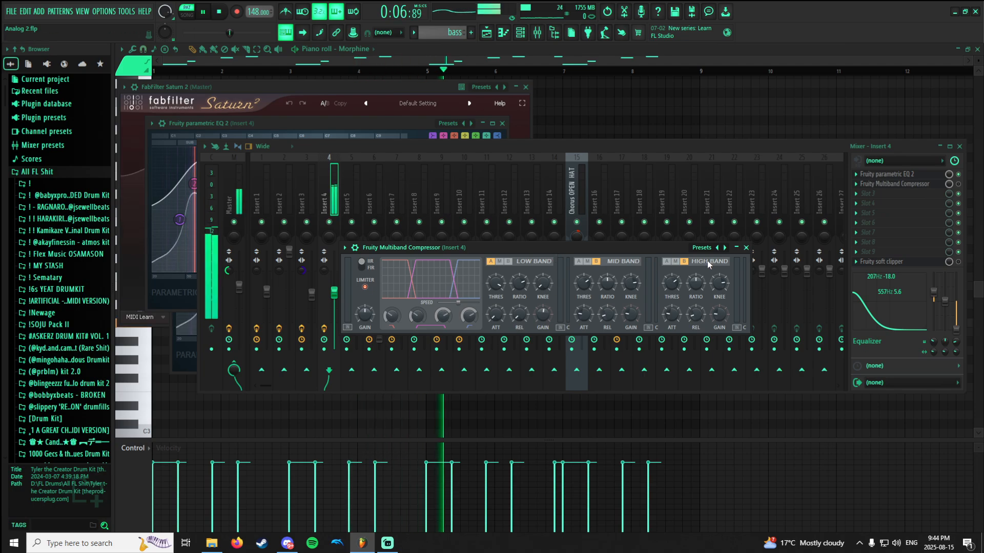
click(958, 185)
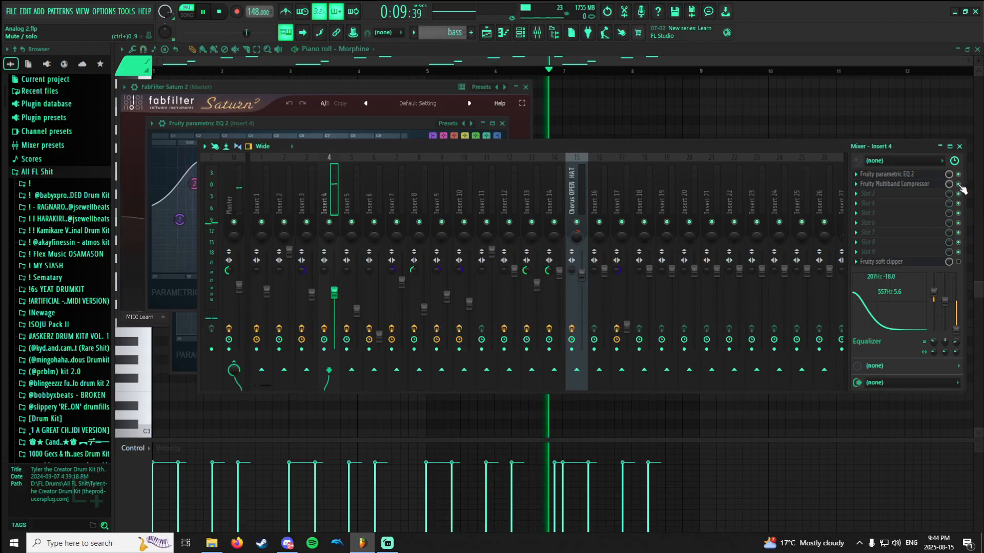
click(920, 186)
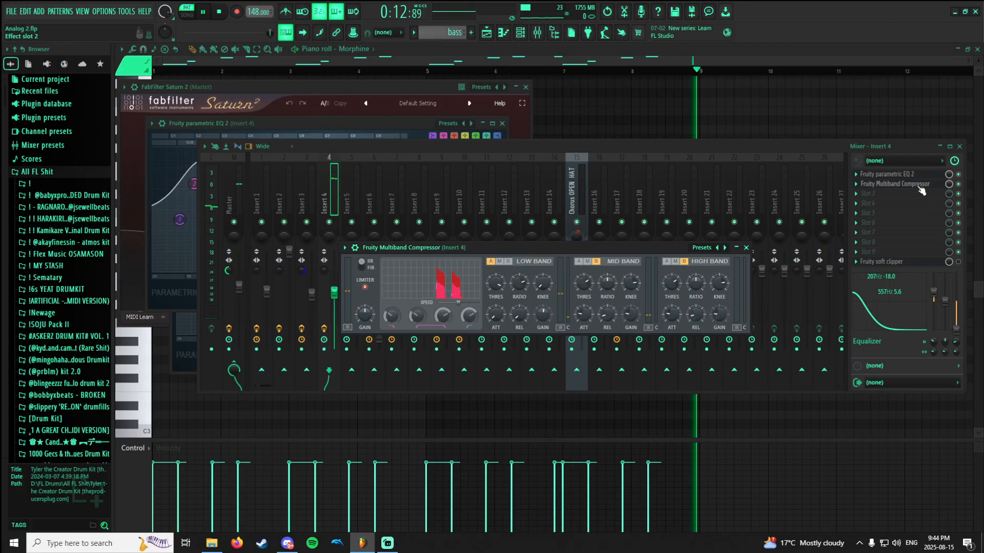
click(964, 191)
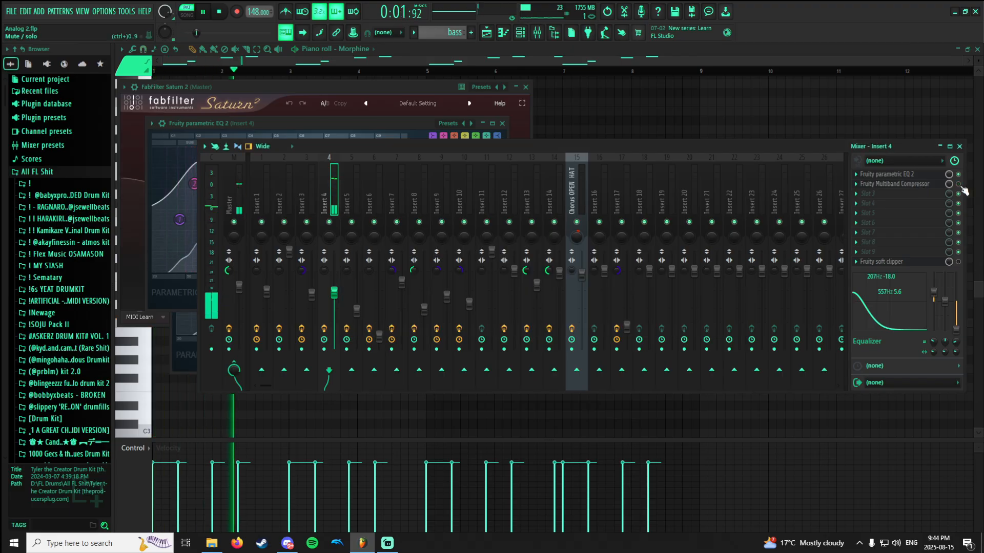
click(934, 187)
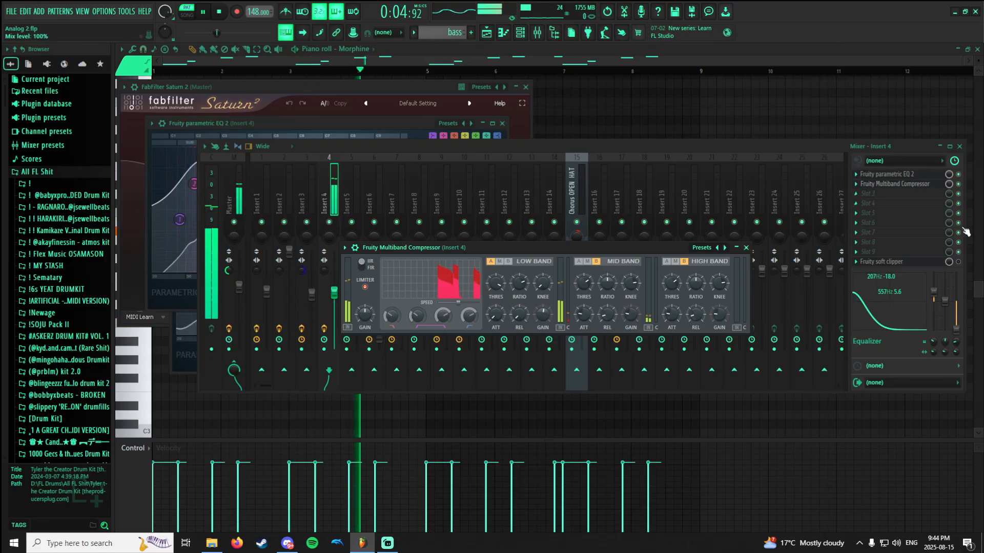
Re-enable Insert 4's Fruity soft clipper, view its settings and stop playback.
click(960, 264)
click(931, 264)
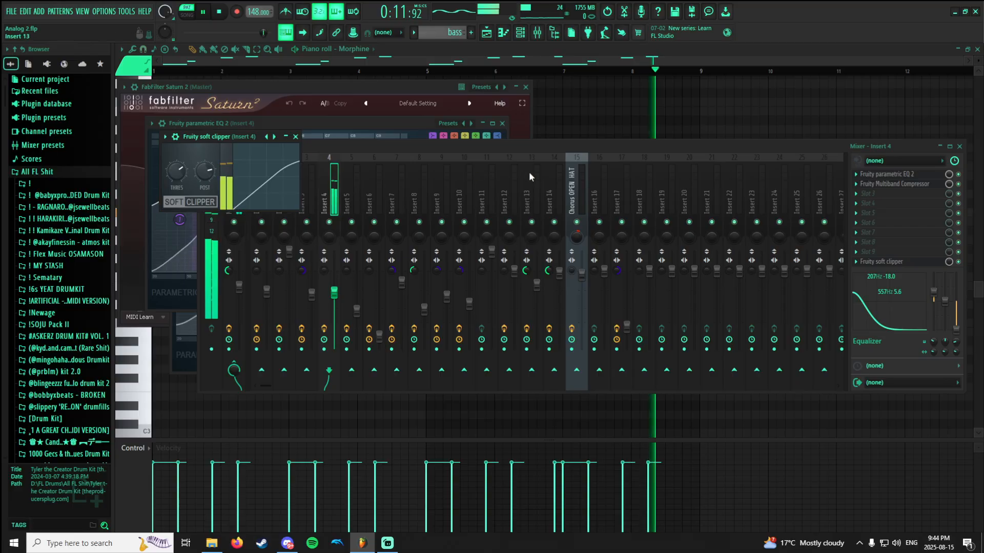
key(space)
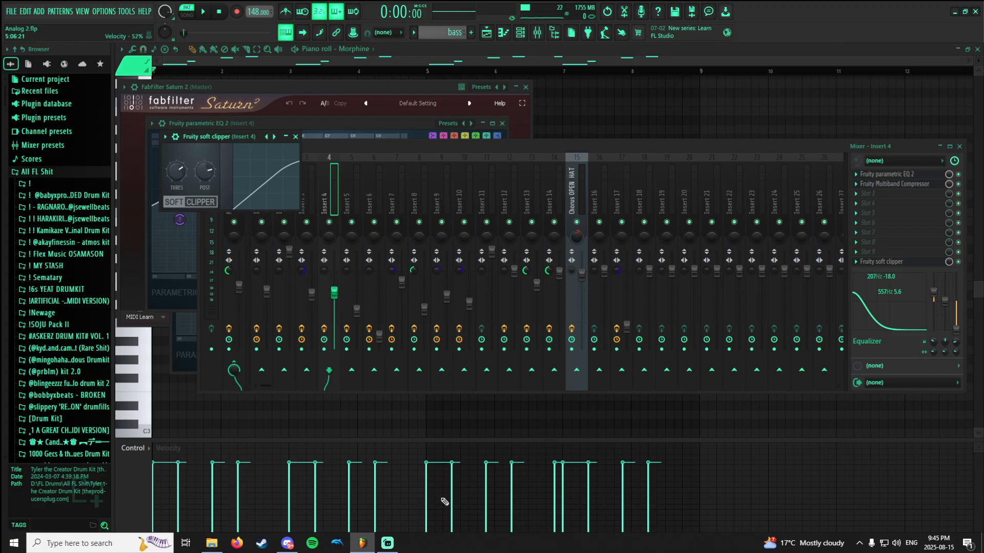
Switch to Streamlabs Desktop to check the recording and return to FL Studio.
click(387, 550)
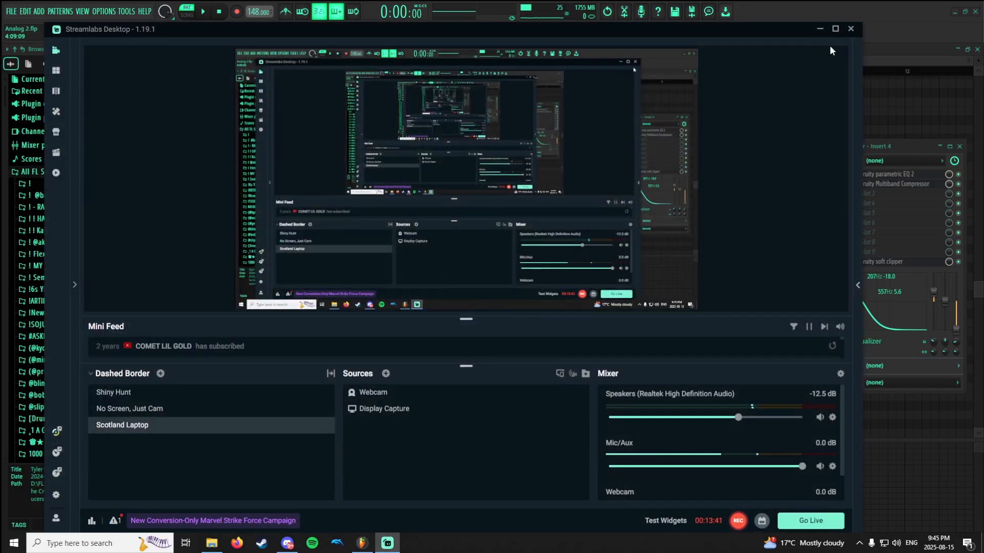
click(905, 141)
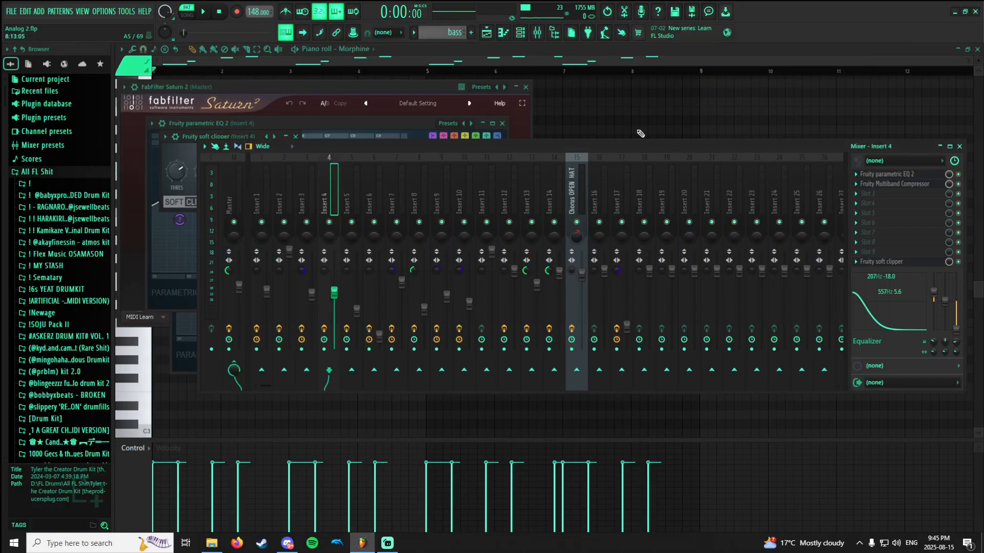
Switch to the snare pattern, audition it and view the ch_SNR notes in the channel rack and piano roll.
click(435, 61)
click(488, 34)
double_click(160, 104)
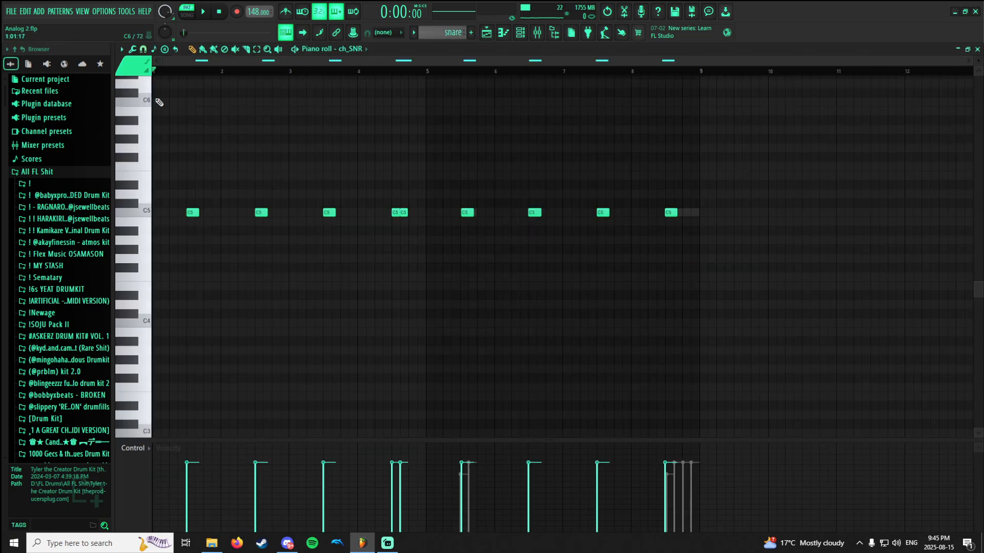
key(space)
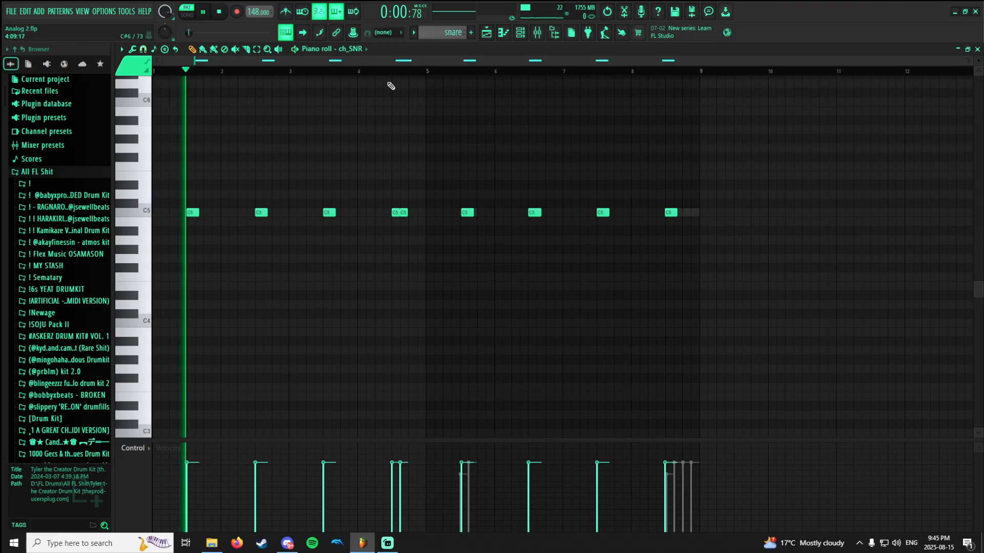
click(520, 34)
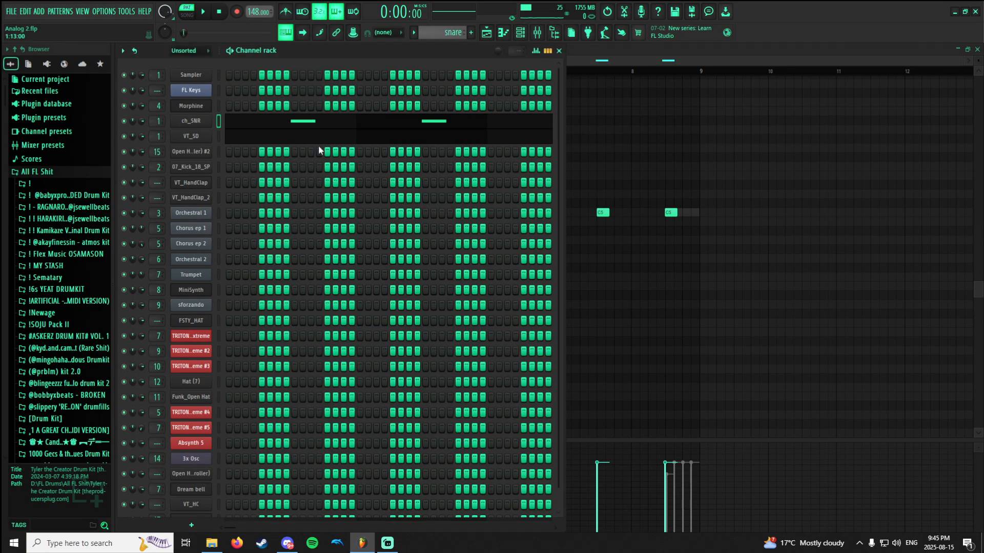
click(434, 126)
click(242, 125)
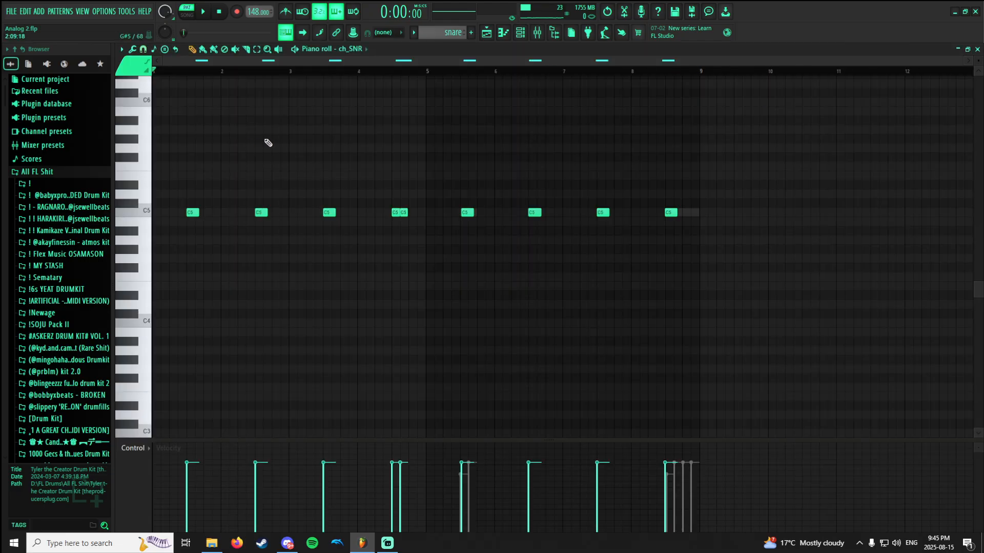
Open the ch_SNR channel's sampler settings and locate its sample file in the browser.
click(521, 38)
click(196, 122)
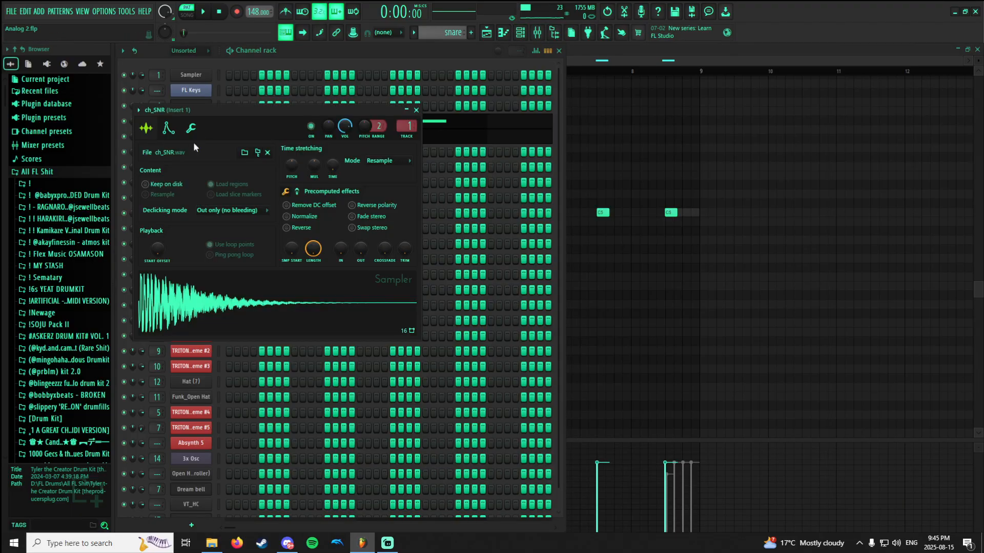
click(258, 153)
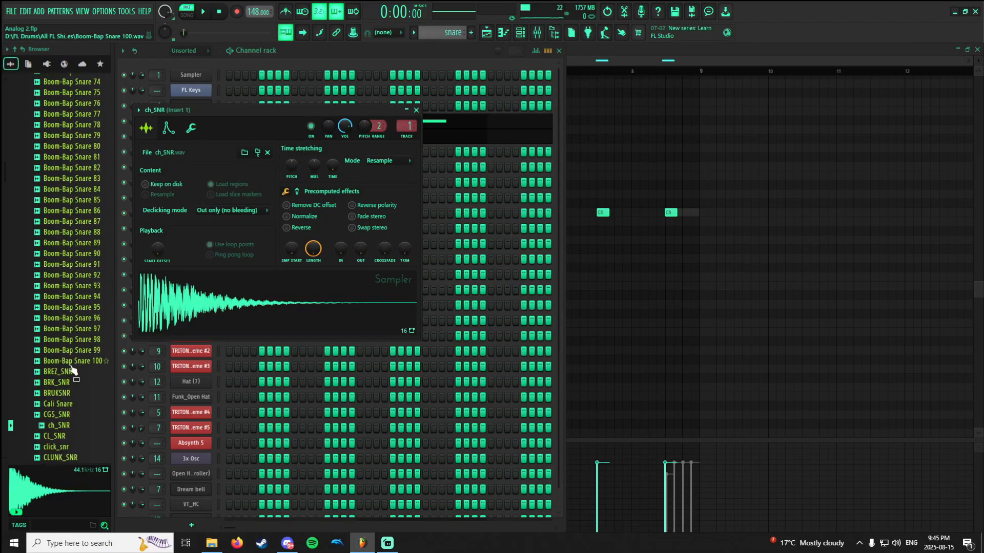
Trace ch_SNR's drum kit folder in the browser and show the mixer's Insert 1 alongside the sampler settings.
scroll(47, 423, up, 15)
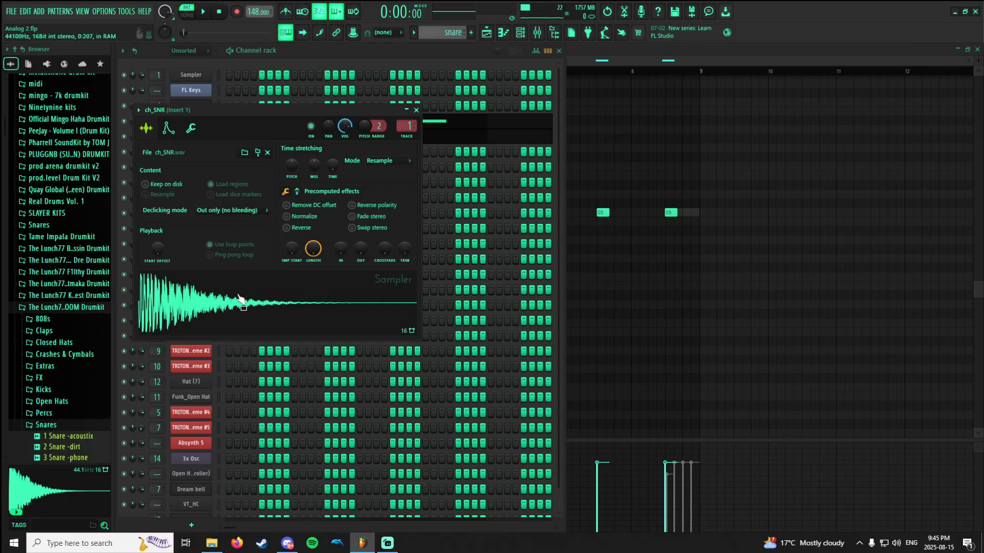
click(536, 32)
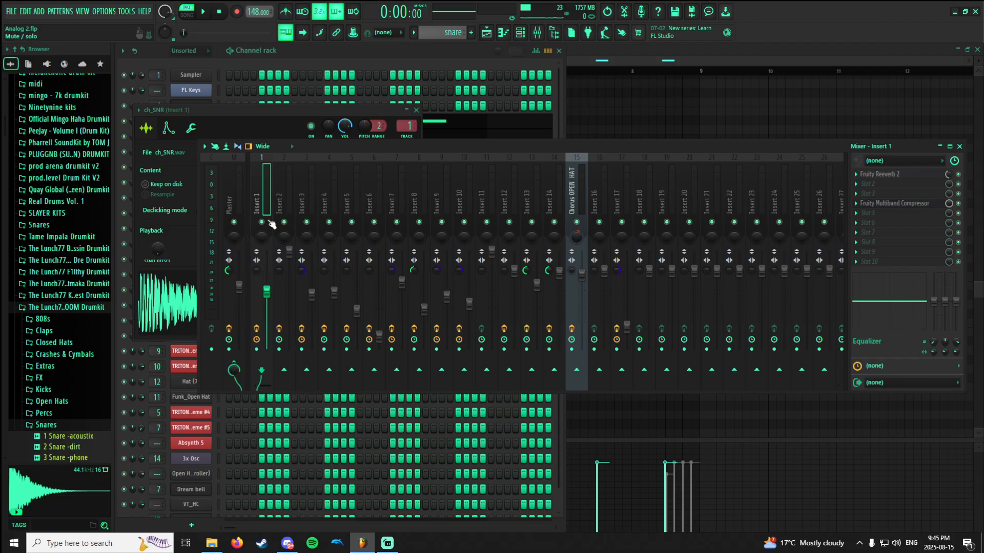
click(175, 299)
drag(459, 147, 609, 137)
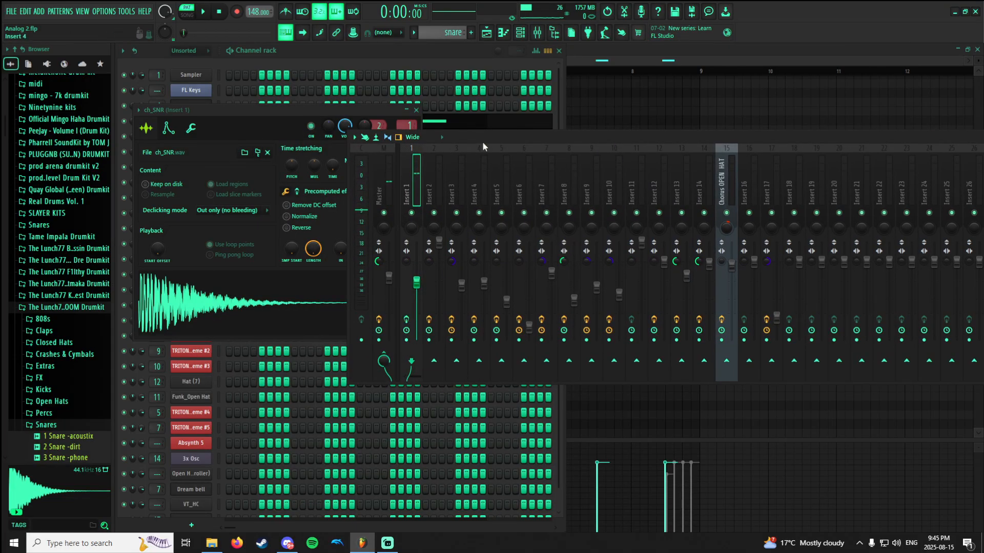
drag(482, 143, 362, 108)
click(188, 321)
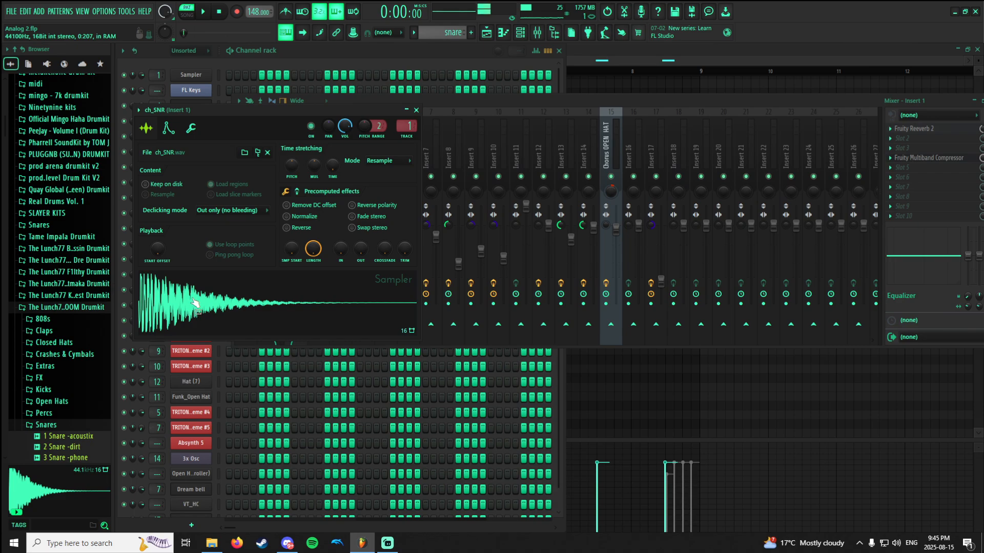
Open the VT_SD channel's sampler settings, locate its sample in the Packs Legacy Drums Vintage folder and audition it.
click(350, 65)
click(209, 136)
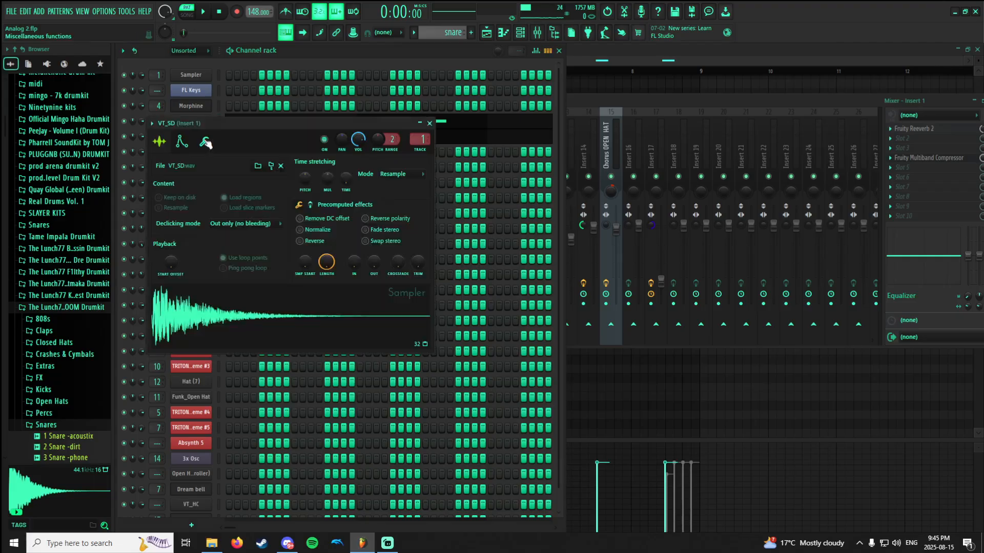
click(272, 169)
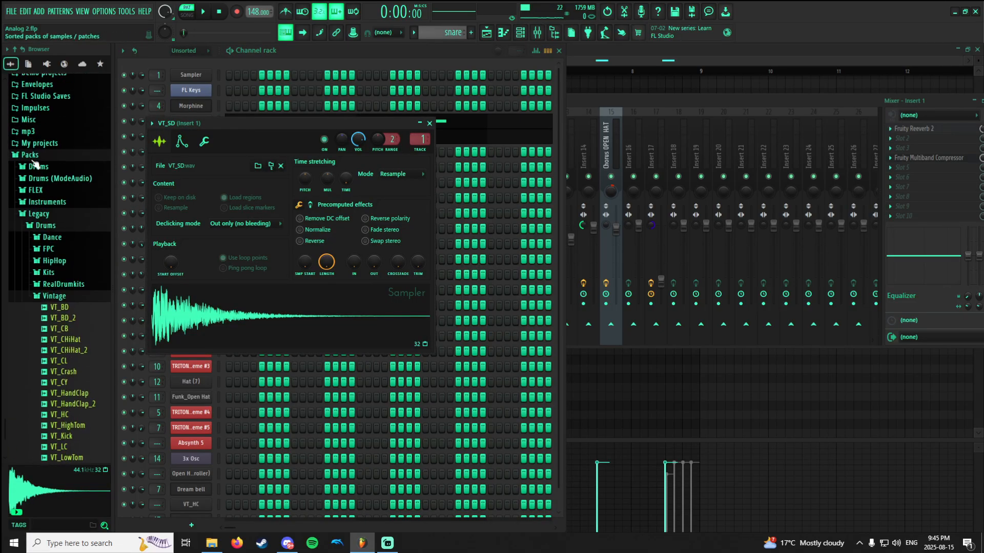
click(32, 155)
click(30, 351)
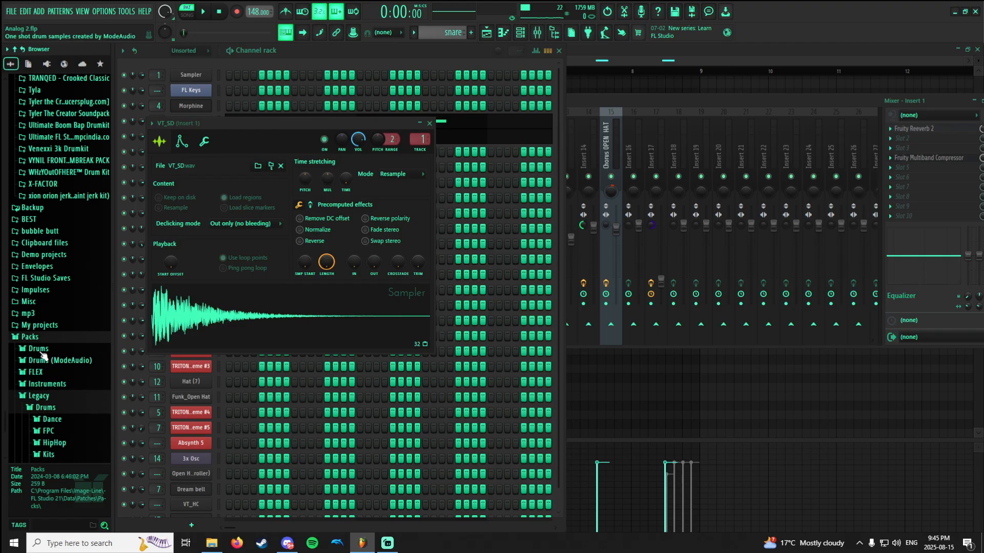
scroll(47, 256, down, 6)
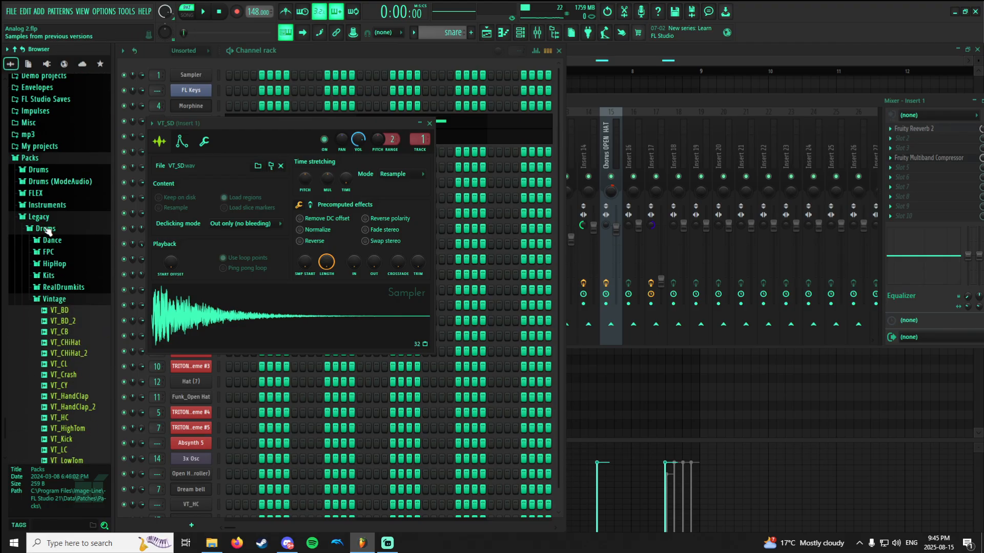
scroll(61, 266, down, 8)
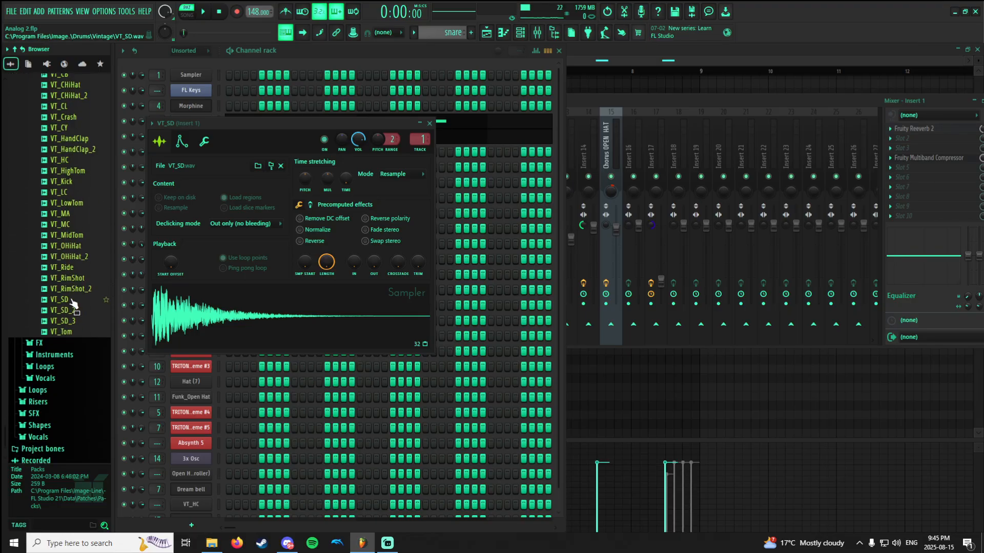
click(73, 302)
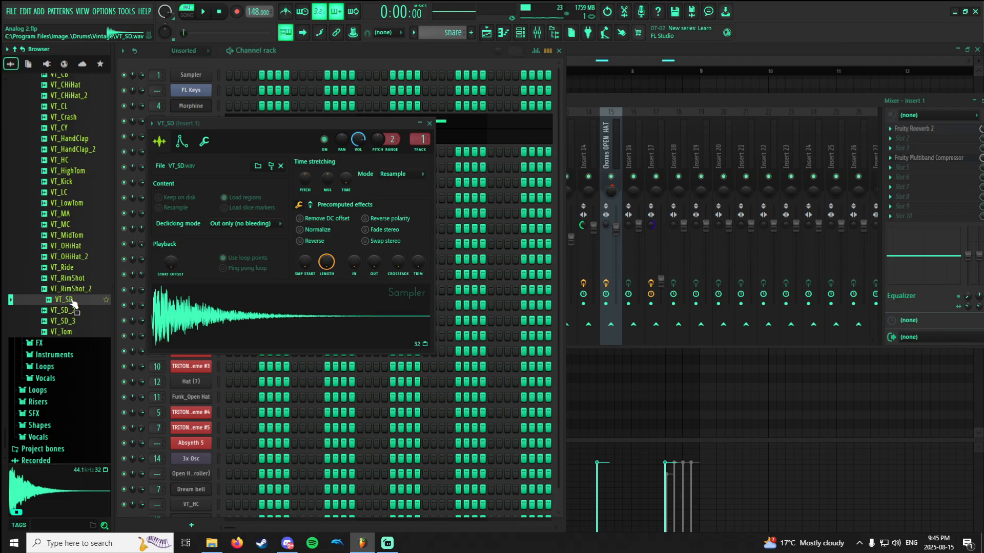
Play the snare pattern and compare Insert 1 with Fruity Reeverb 2 bypassed and active, viewing the reverb's settings.
click(654, 109)
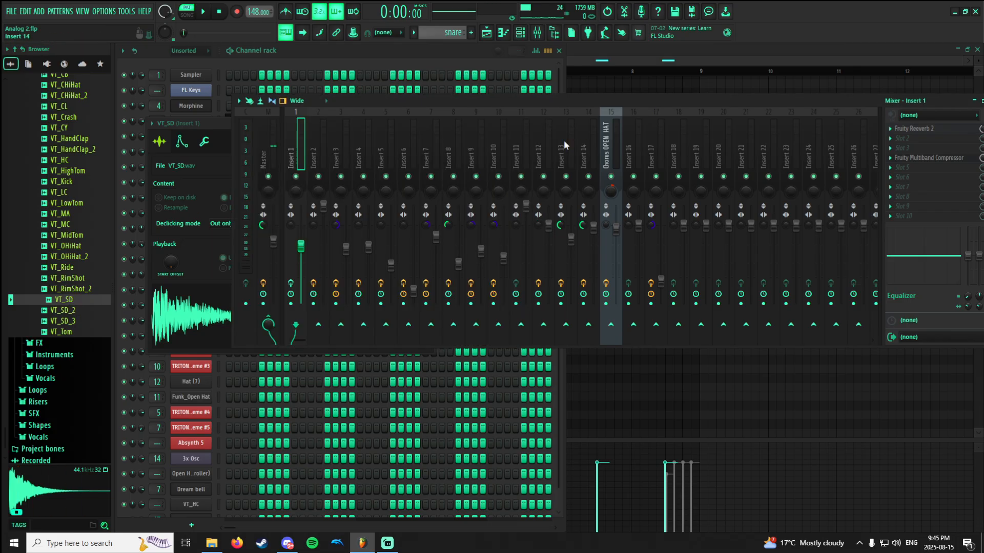
drag(527, 103, 484, 112)
key(space)
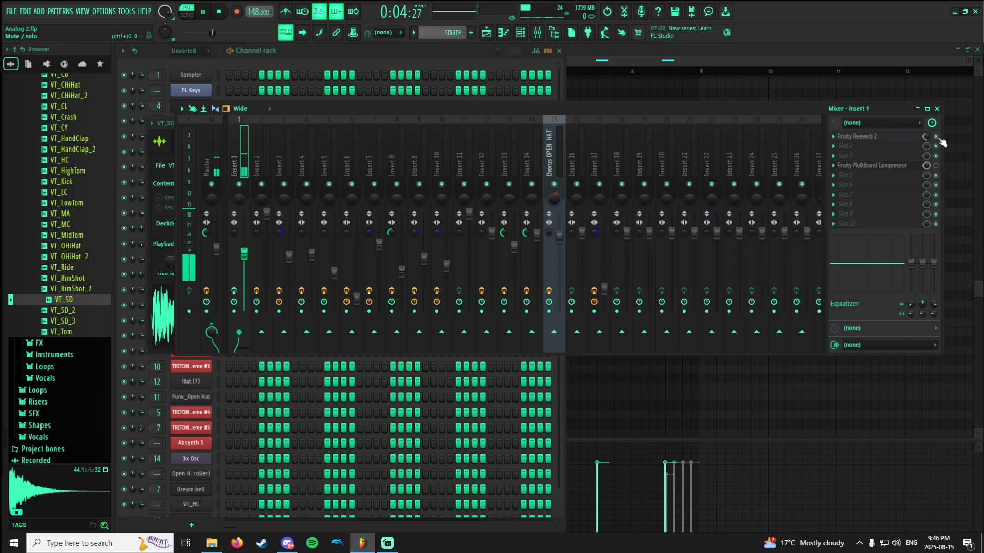
click(234, 291)
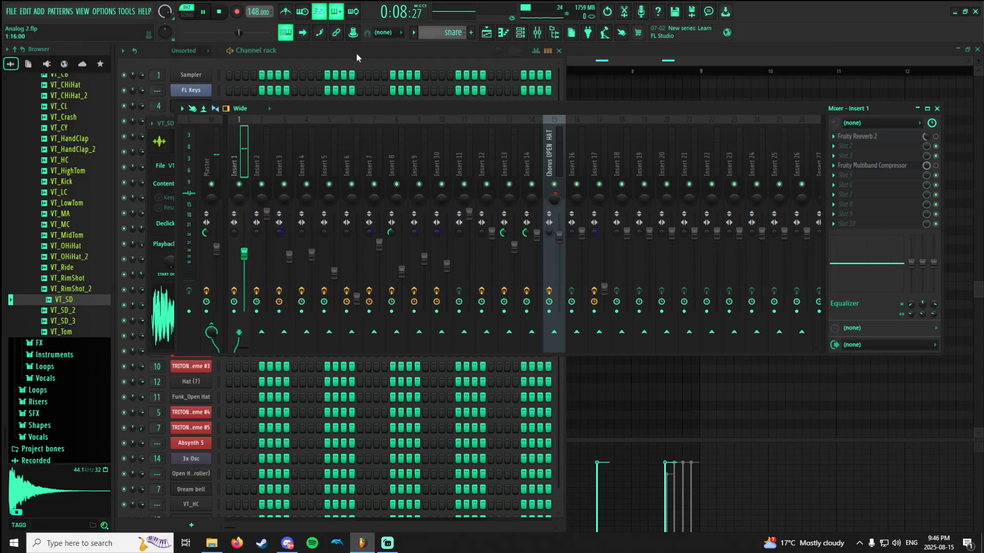
click(893, 139)
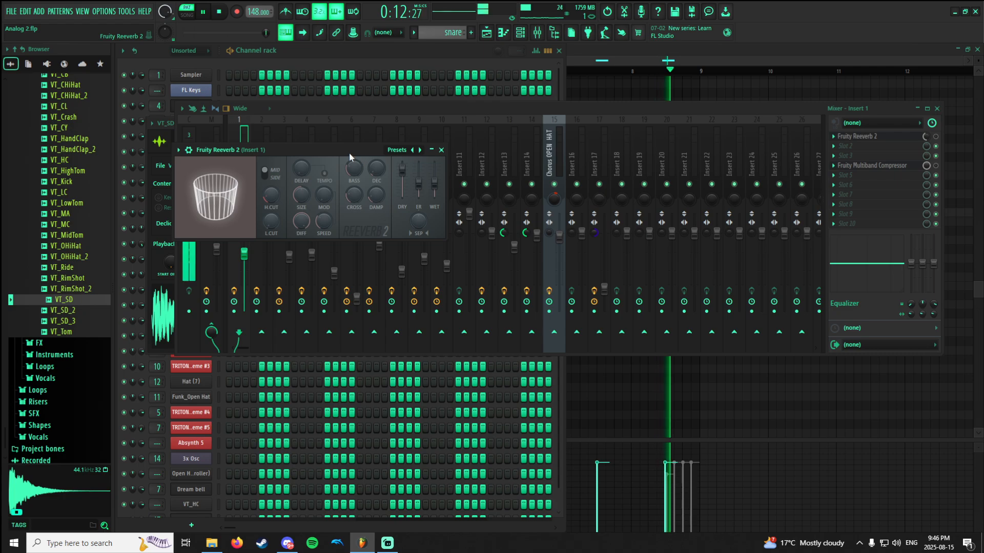
drag(349, 152, 478, 202)
click(936, 137)
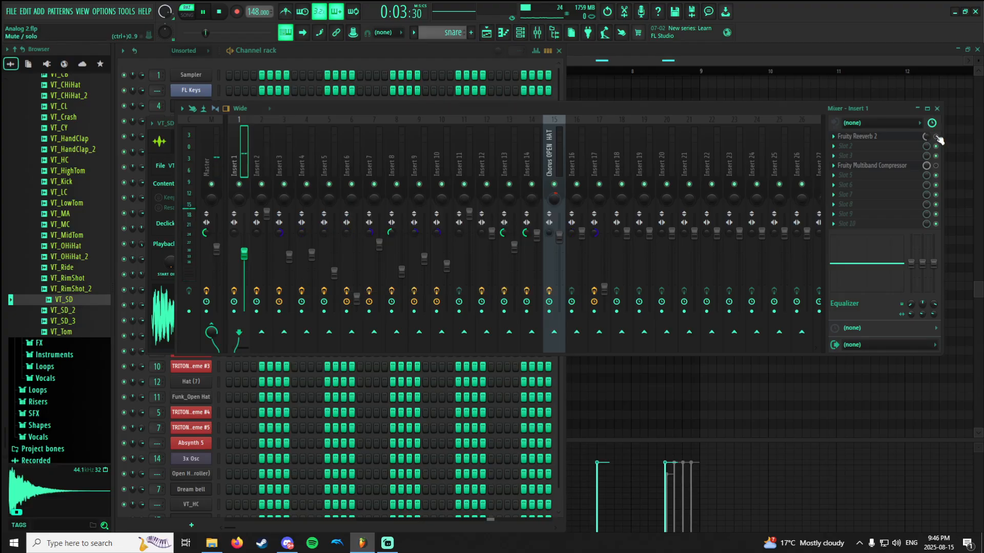
click(896, 138)
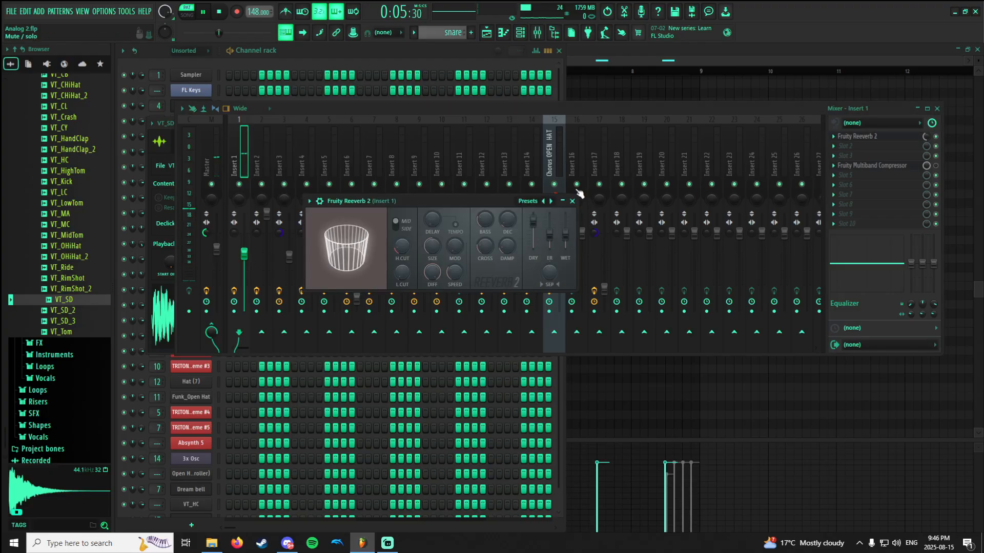
drag(471, 193, 476, 194)
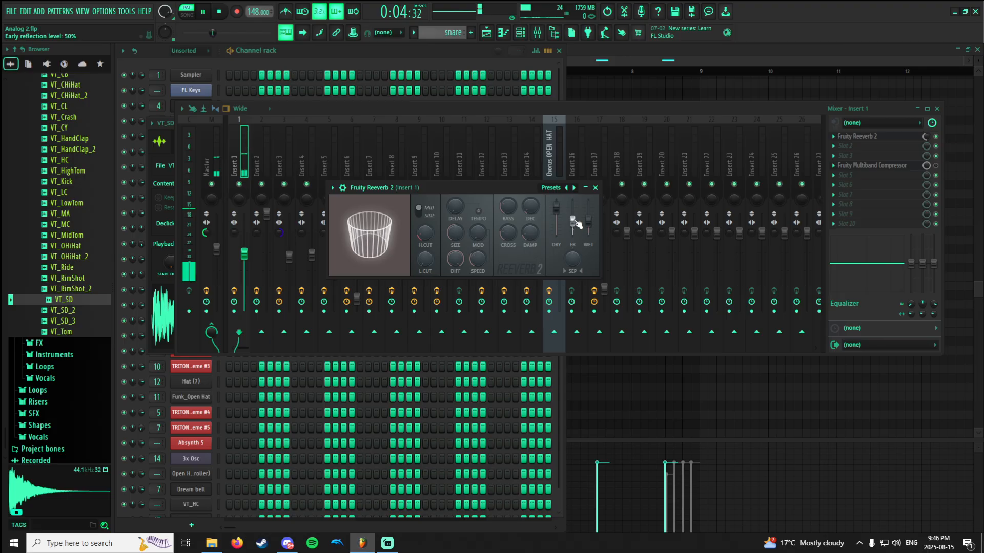
Try a higher early reflection level and a different low cut in Insert 1's Fruity Reeverb 2, and restore both.
drag(574, 221, 572, 199)
right_click(573, 199)
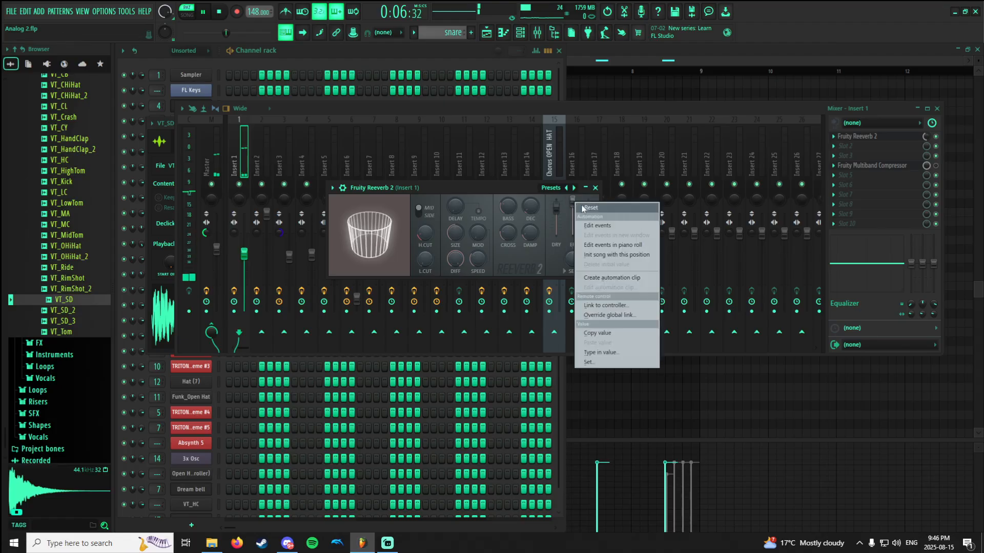
click(580, 222)
drag(573, 207, 573, 221)
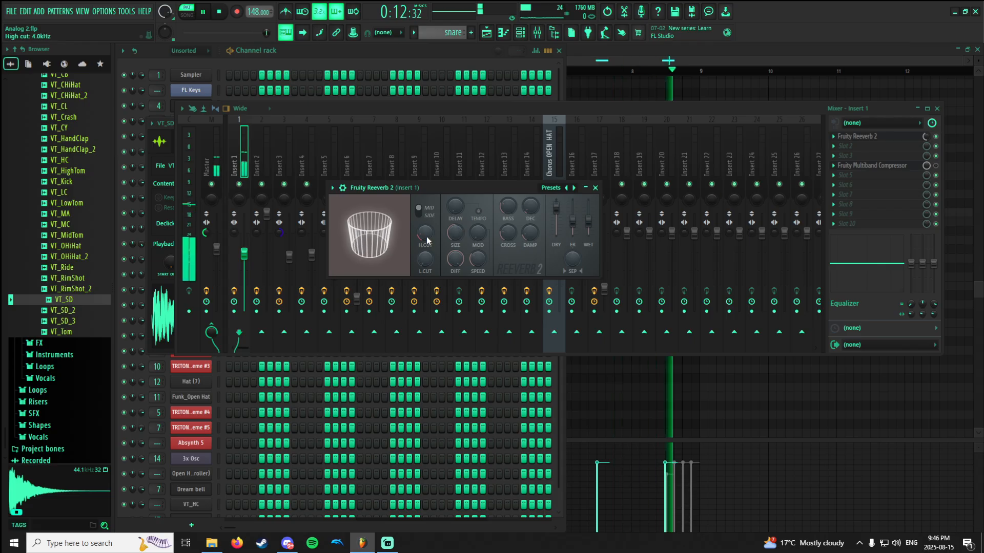
mouse_move(426, 260)
mouse_down()
mouse_move(426, 270)
mouse_move(426, 250)
mouse_up()
key(ctrl+z)
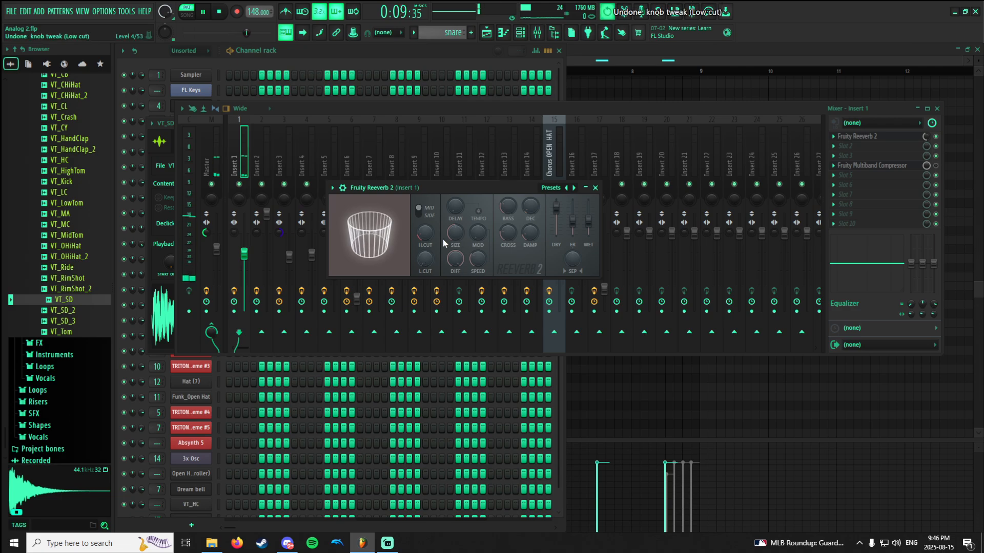
drag(430, 257, 427, 256)
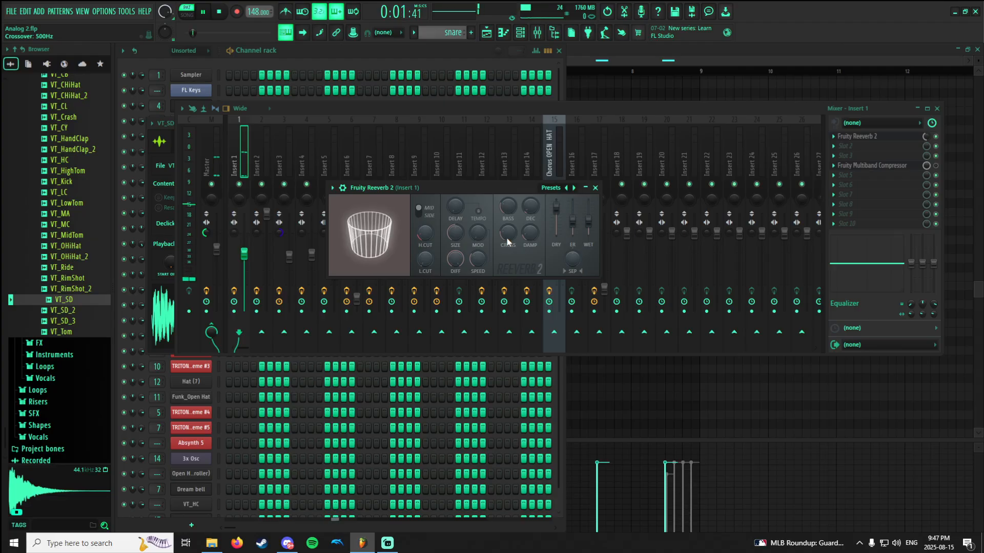
Re-enable Insert 1's Fruity Multiband Compressor, compare the snare with it bypassed and active, and view its settings.
click(915, 165)
click(936, 166)
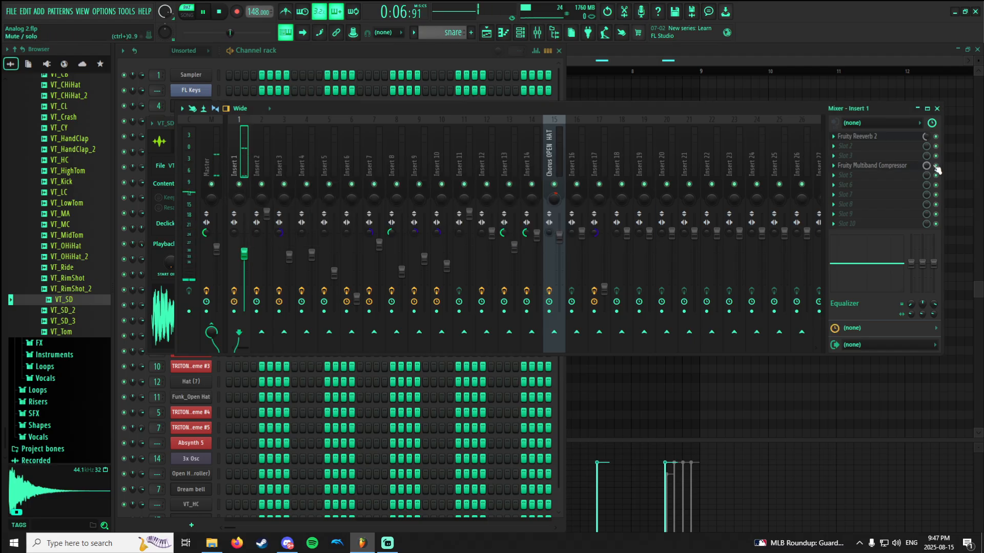
click(906, 168)
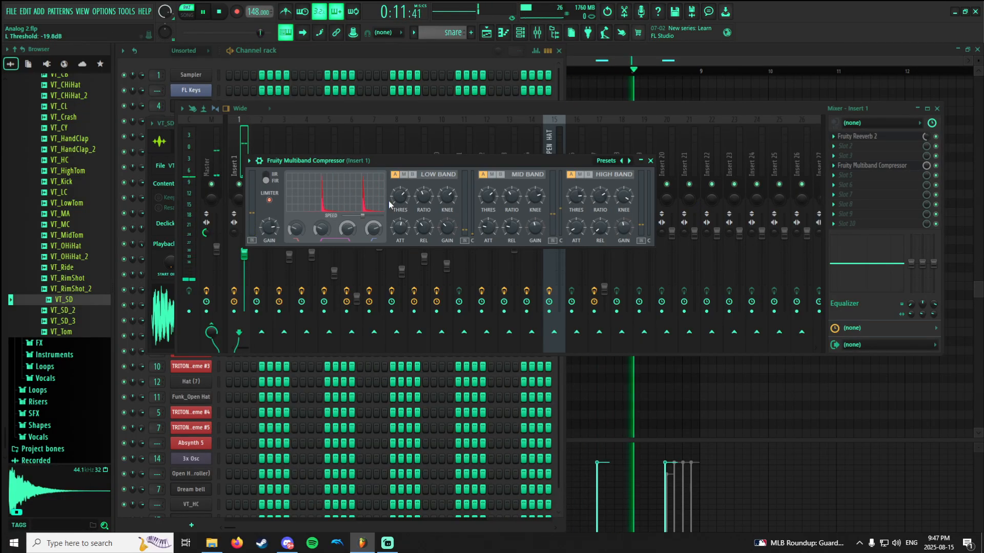
click(936, 166)
click(936, 166)
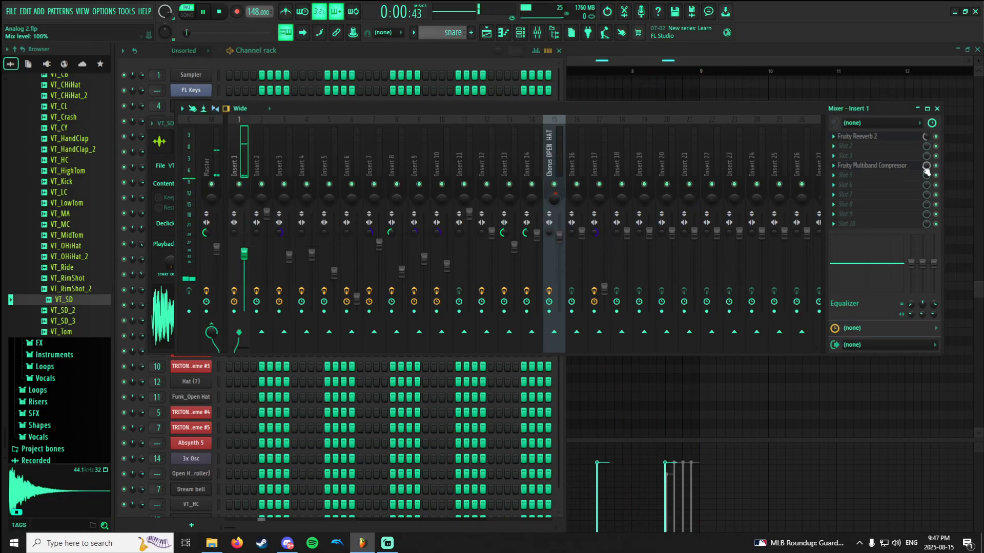
click(891, 167)
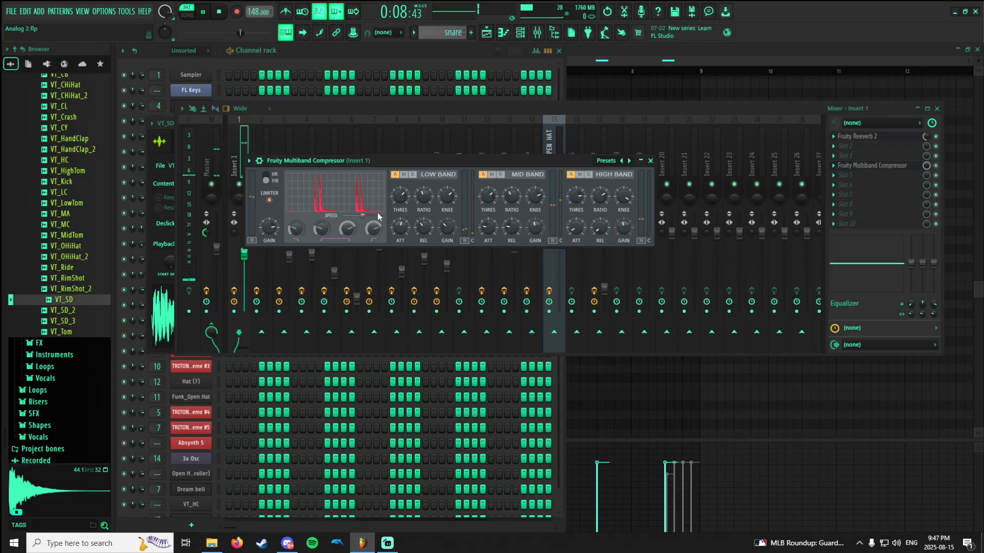
click(374, 228)
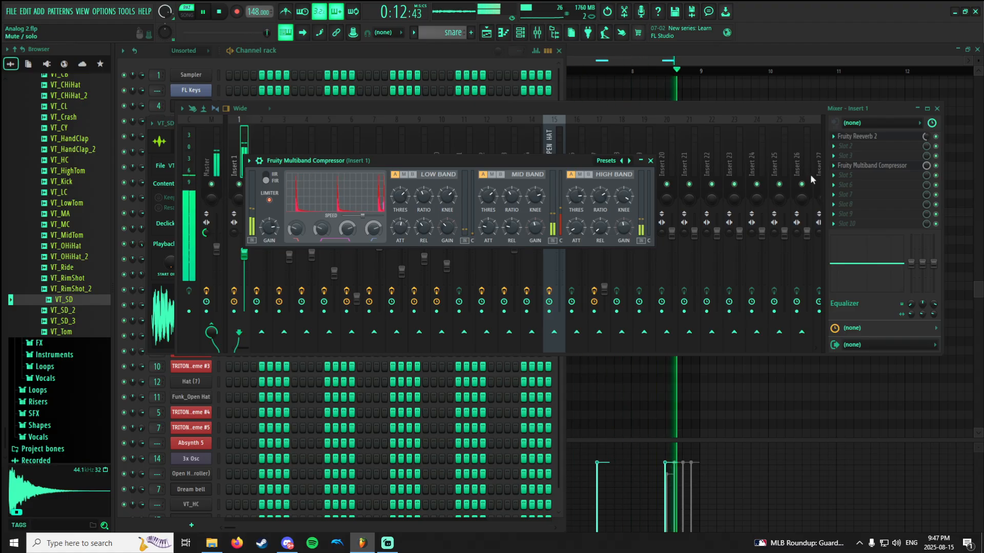
click(866, 165)
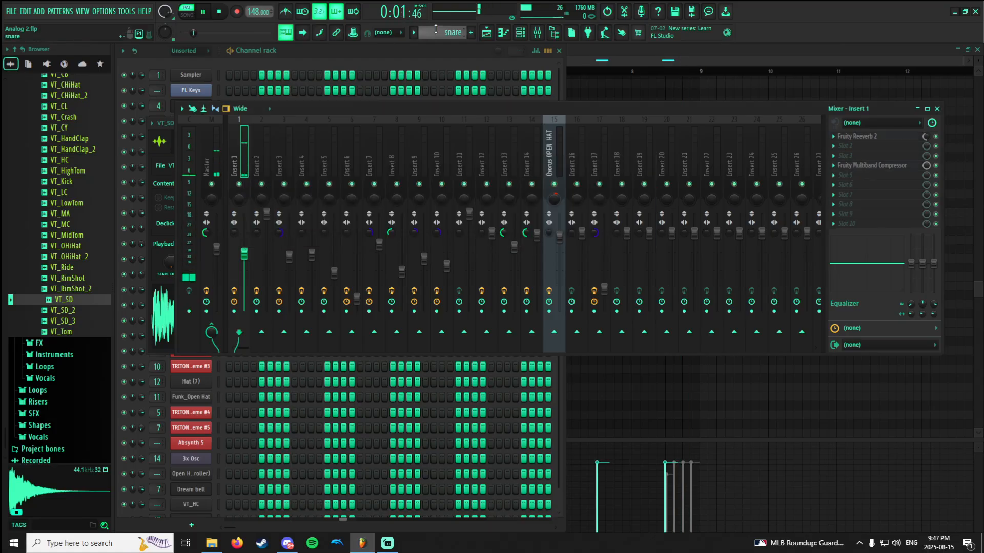
Stop playback, reopen the ch_SNR channel's sampler settings and find the drum kit folder of its sample in the browser.
drag(447, 51, 474, 69)
click(235, 142)
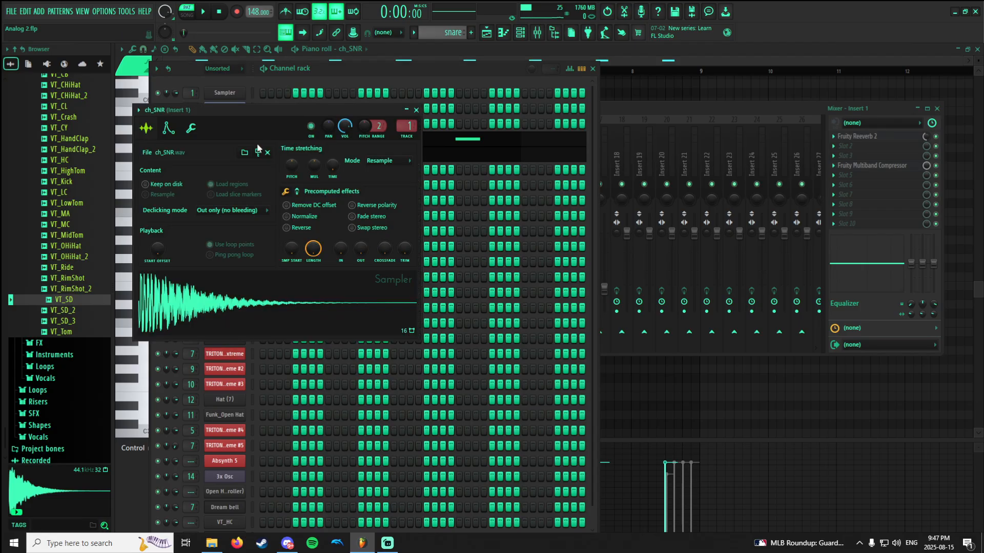
click(259, 153)
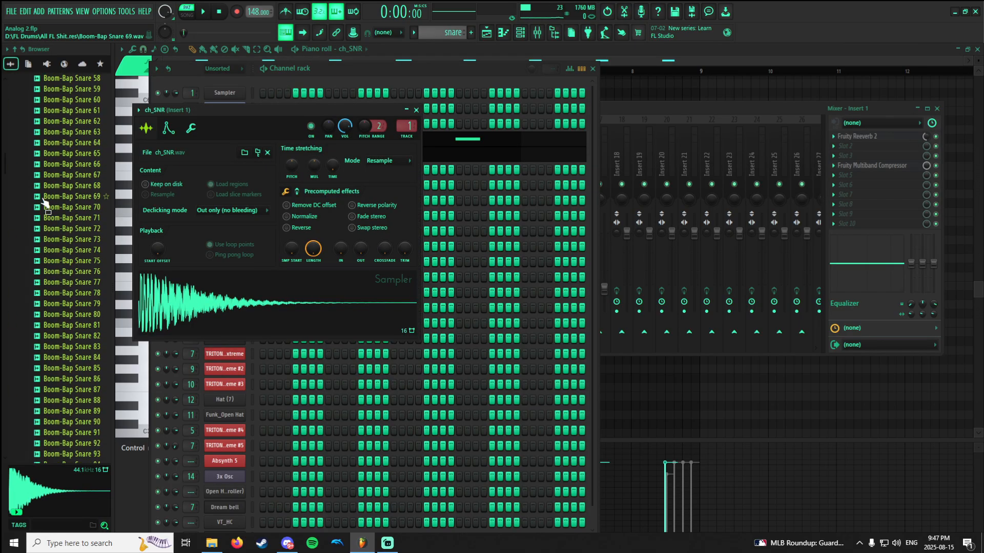
scroll(50, 202, up, 15)
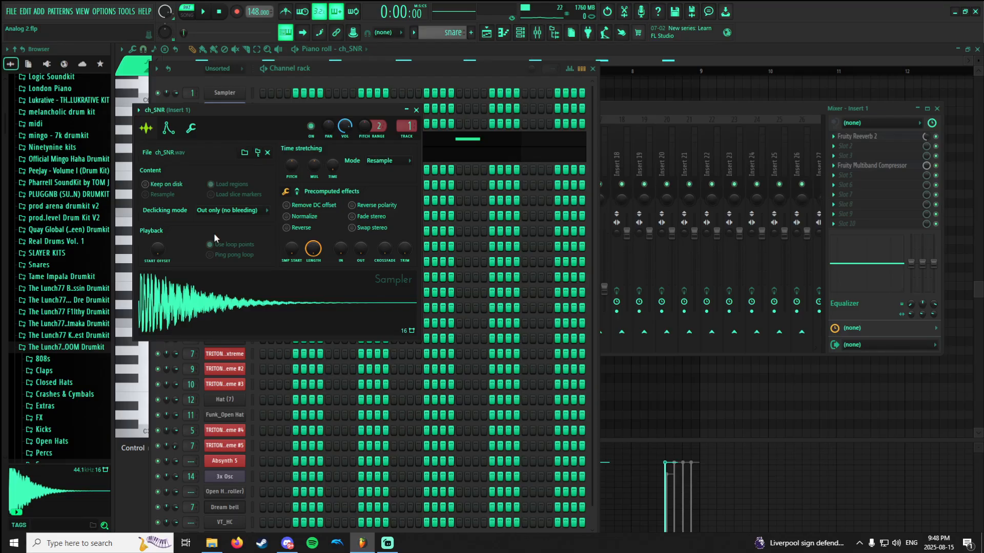
Switch to the OH pattern and view the Chorus OPEN HAT mixer track's effects and the open hat's piano roll notes.
click(410, 73)
click(464, 34)
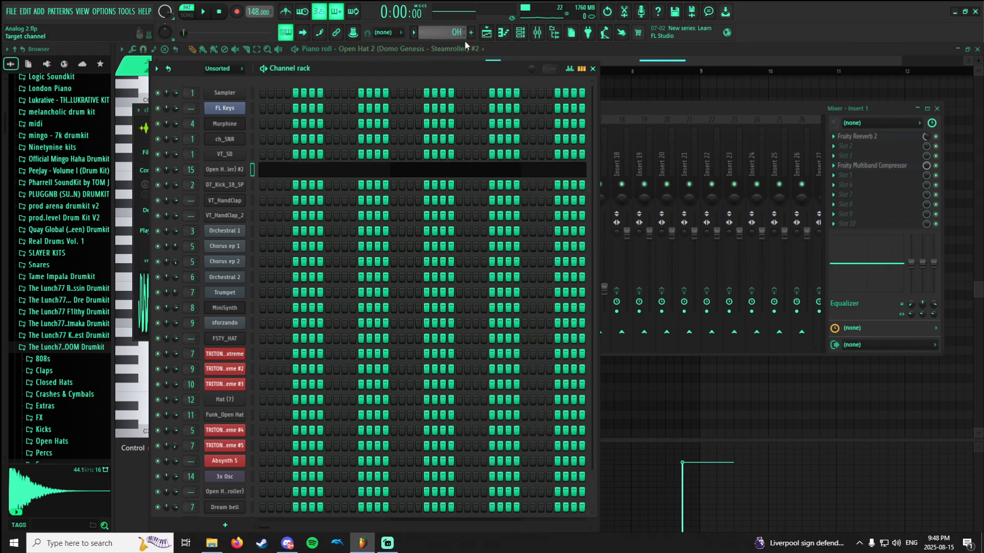
click(505, 32)
click(520, 32)
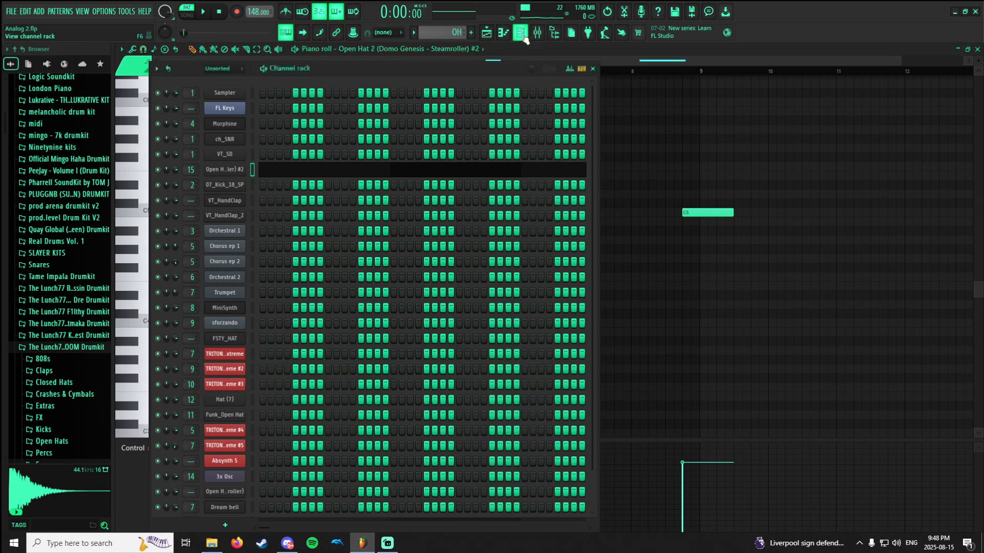
click(537, 32)
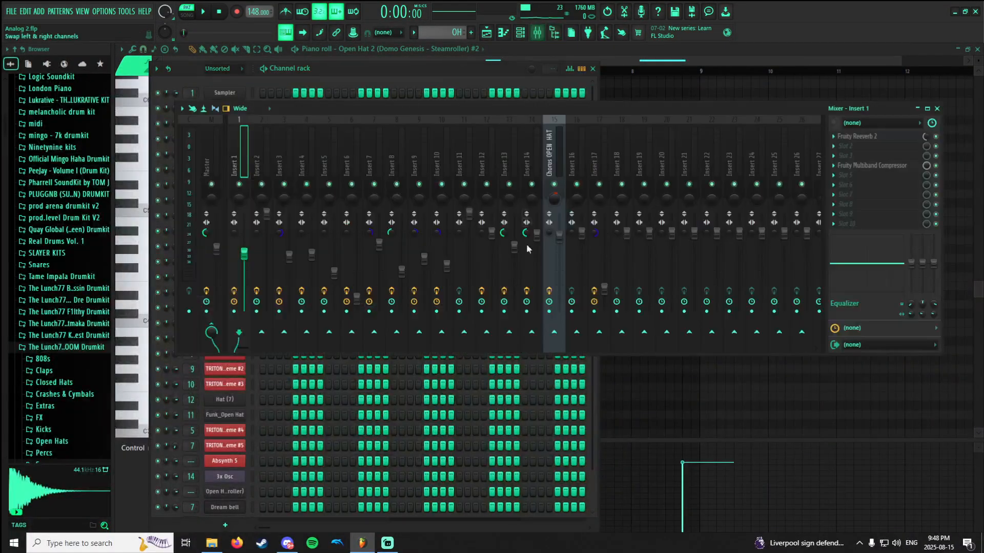
click(557, 139)
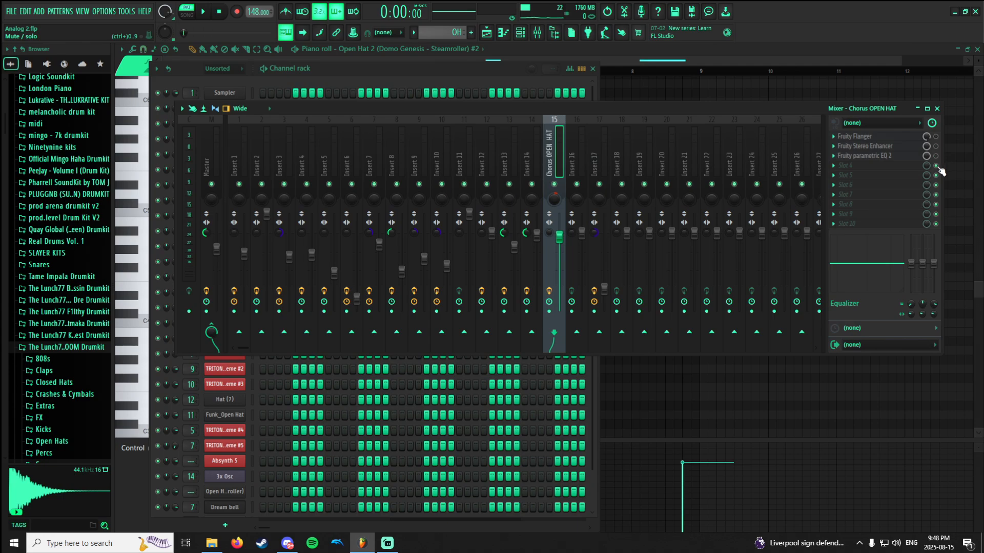
click(519, 57)
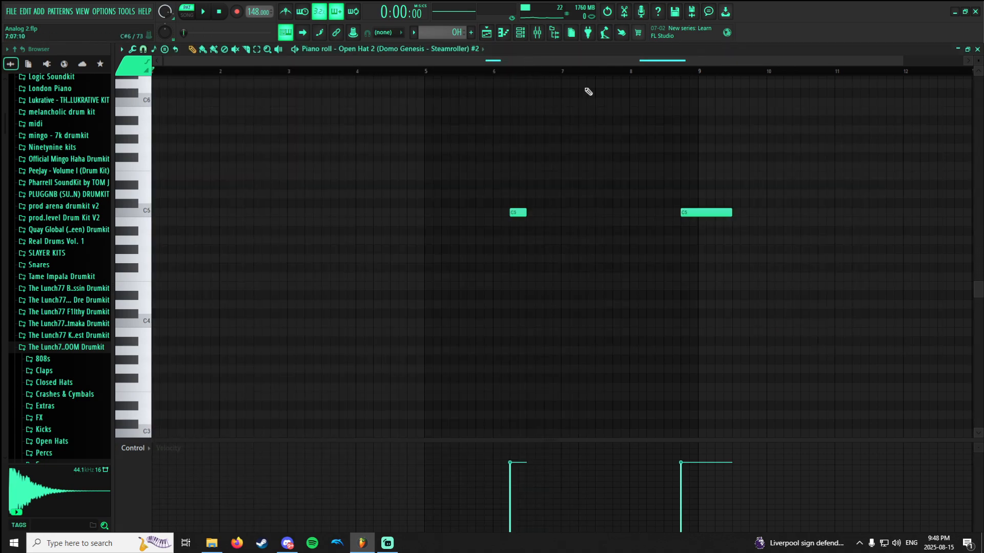
Play the two open hat notes in the piano roll, starting just before each note.
click(495, 72)
key(space)
key(space)
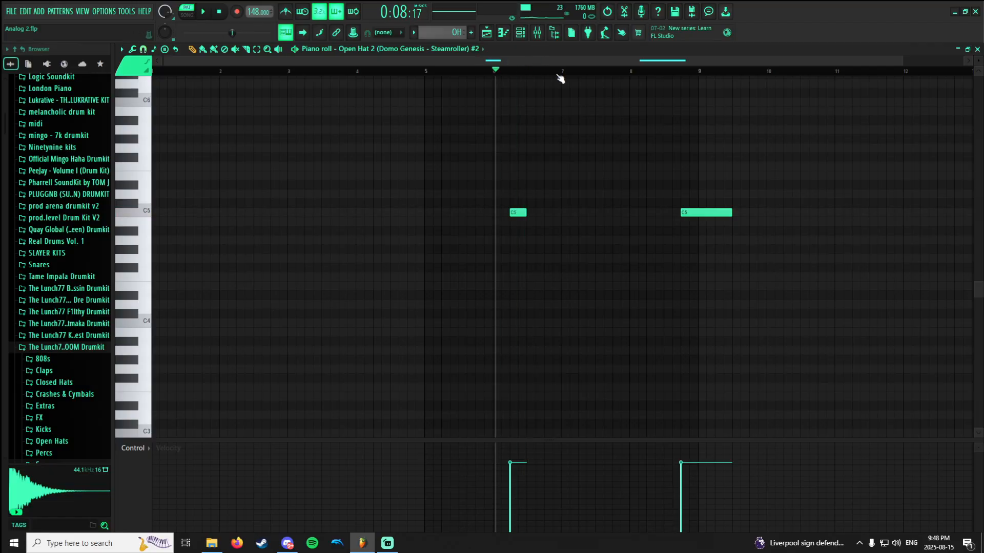
click(686, 72)
key(space)
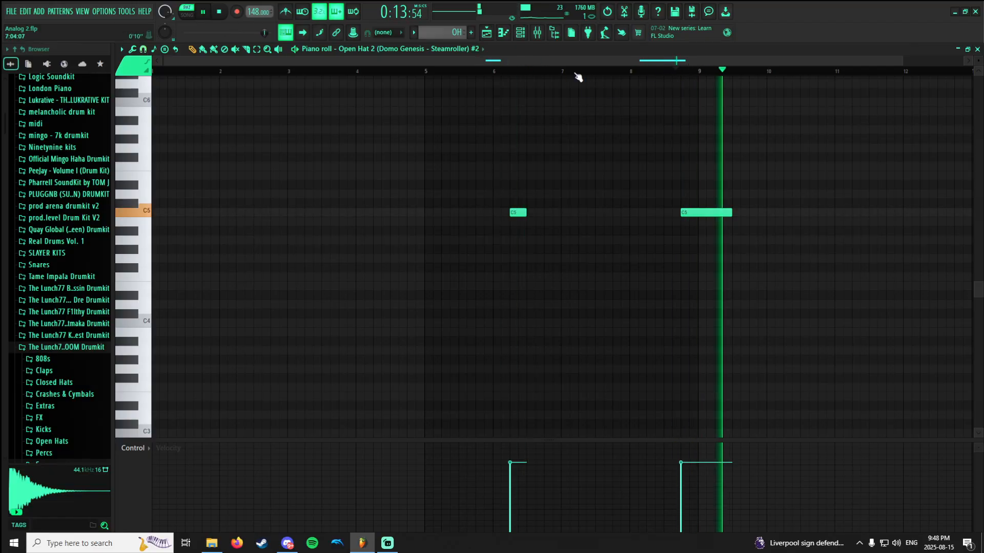
key(space)
Show the Open Hat 2 channel's sampler settings, then locate and audition its sample in the browser's Percs folder.
click(537, 32)
click(520, 33)
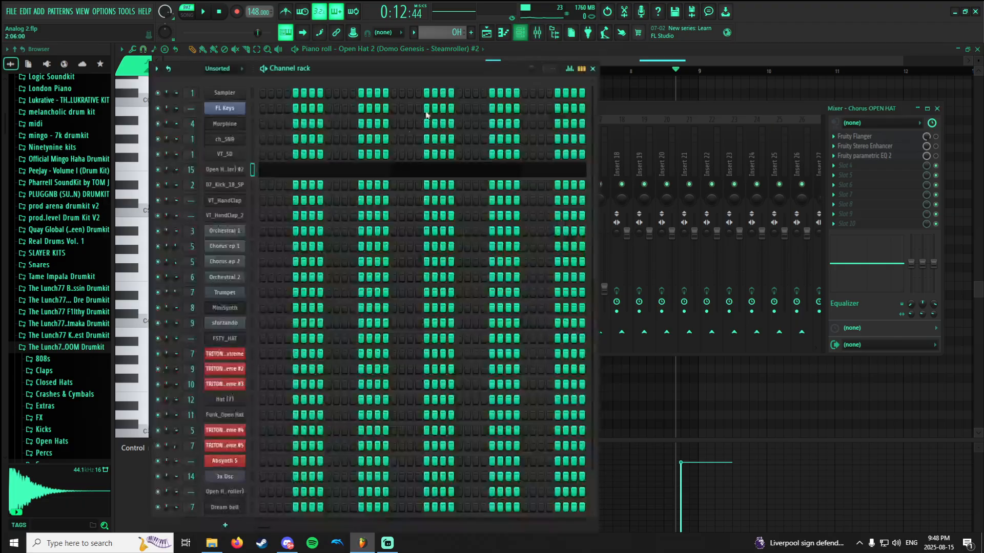
click(234, 172)
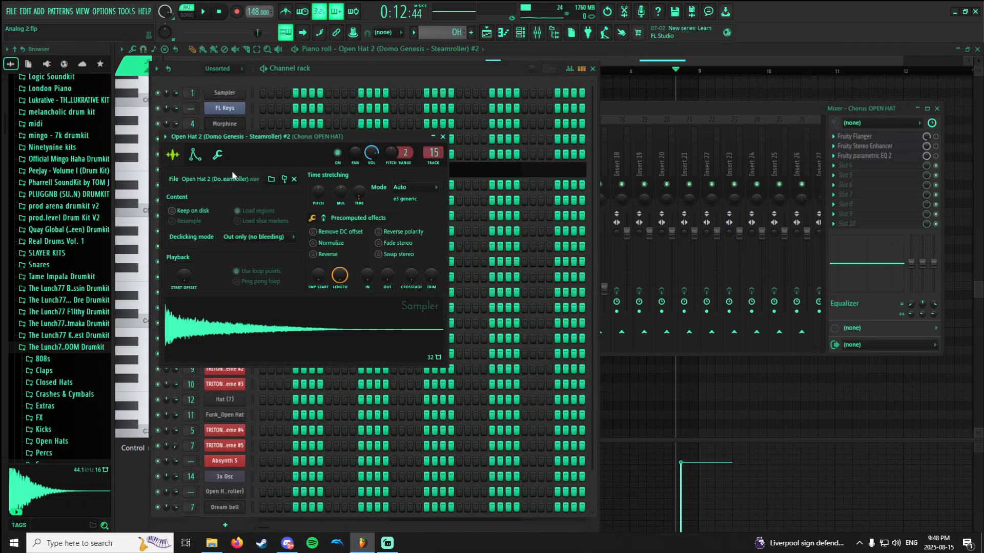
click(271, 180)
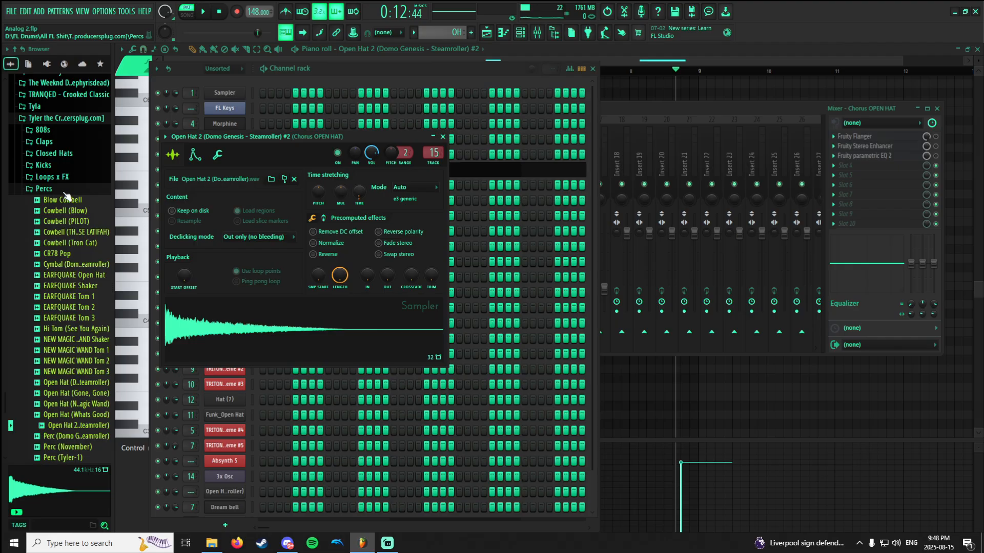
scroll(68, 256, down, 4)
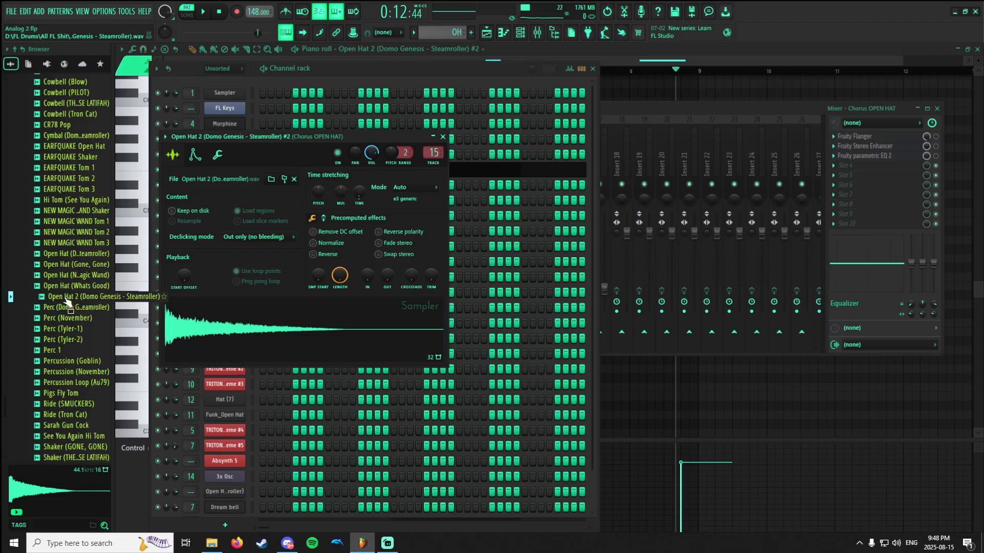
click(70, 297)
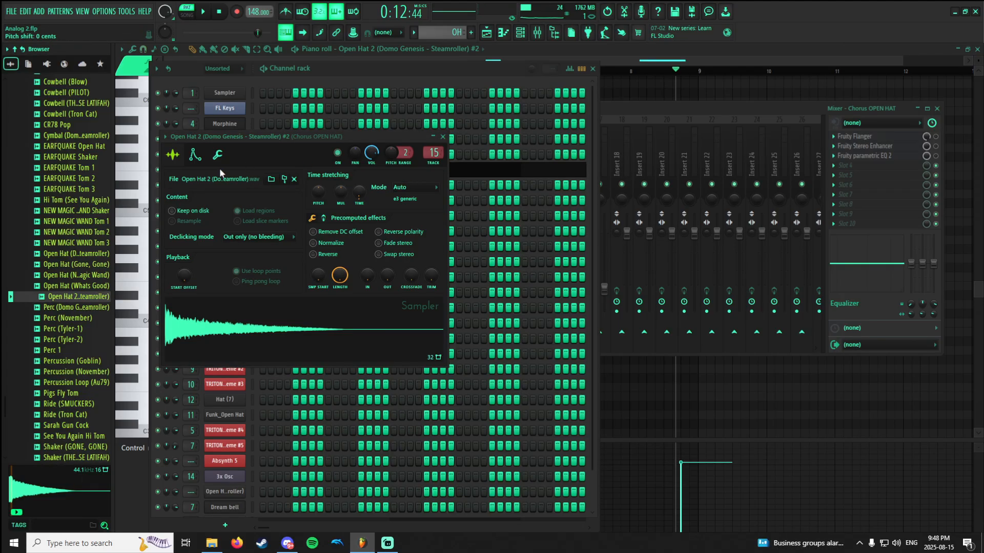
Place the playhead just before the first open hat note and view the Open Hat 2 channel's volume envelope.
click(493, 56)
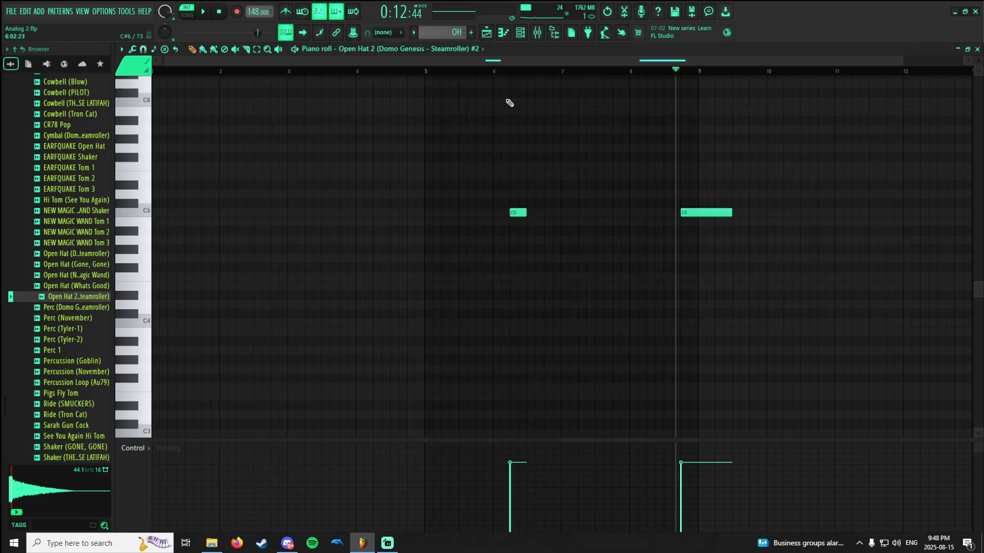
click(507, 72)
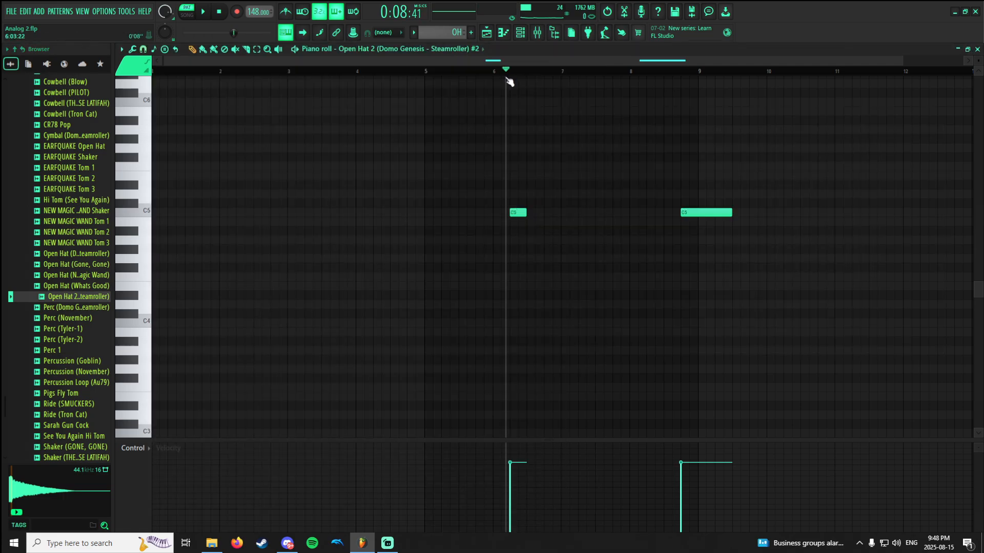
click(533, 35)
click(238, 170)
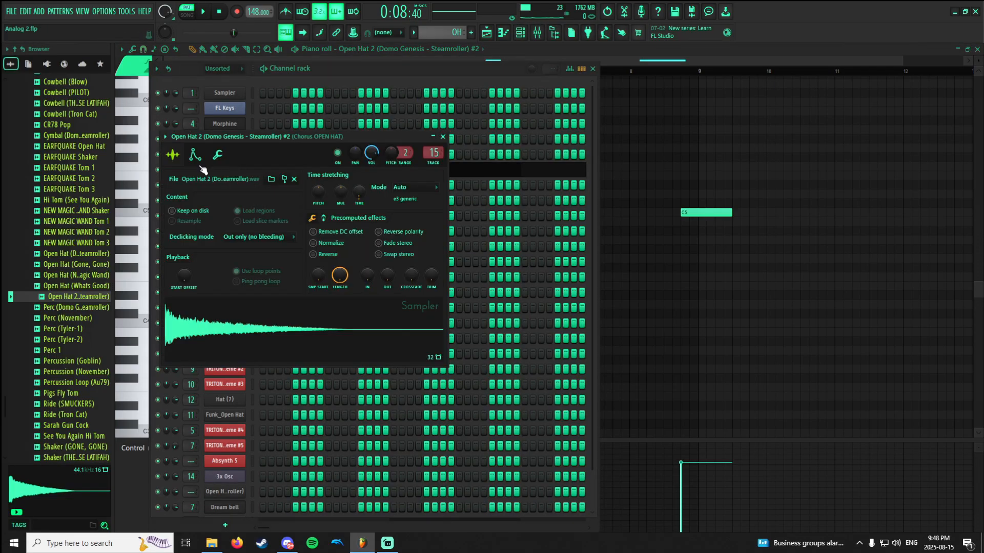
click(199, 161)
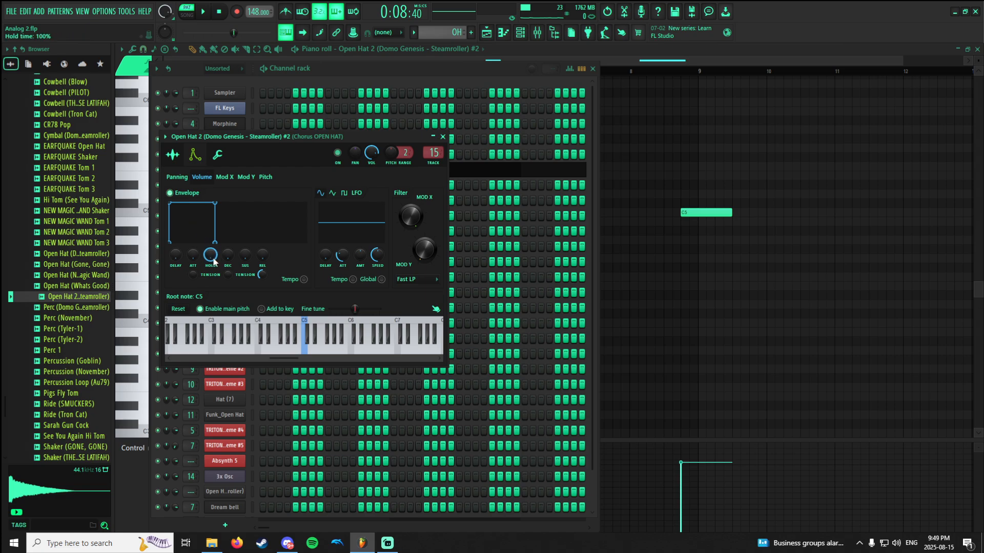
click(606, 224)
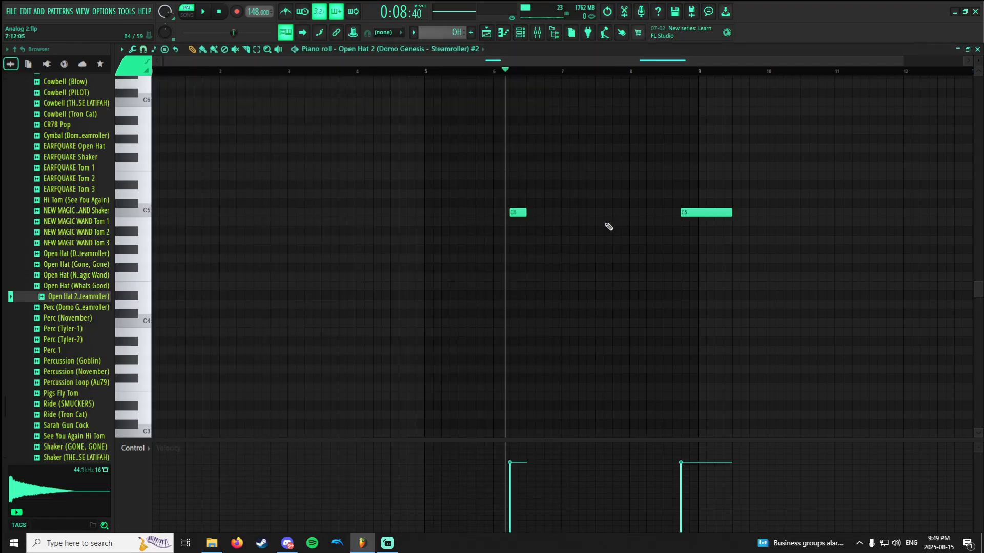
Compare the first open hat note with the Open Hat 2 channel's volume envelope switched off and switched back on.
ctrl+scroll(511, 213, up, 4)
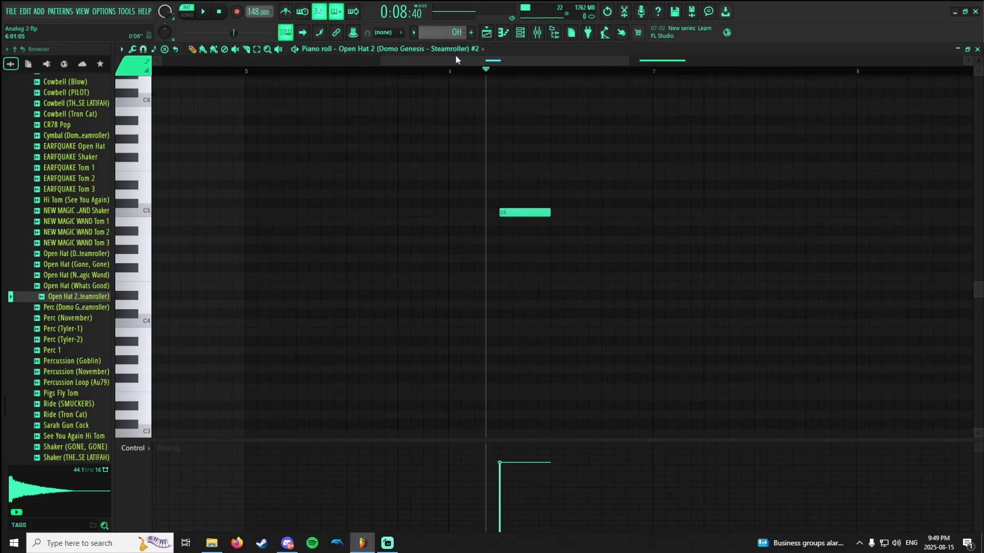
drag(456, 57, 482, 61)
click(520, 33)
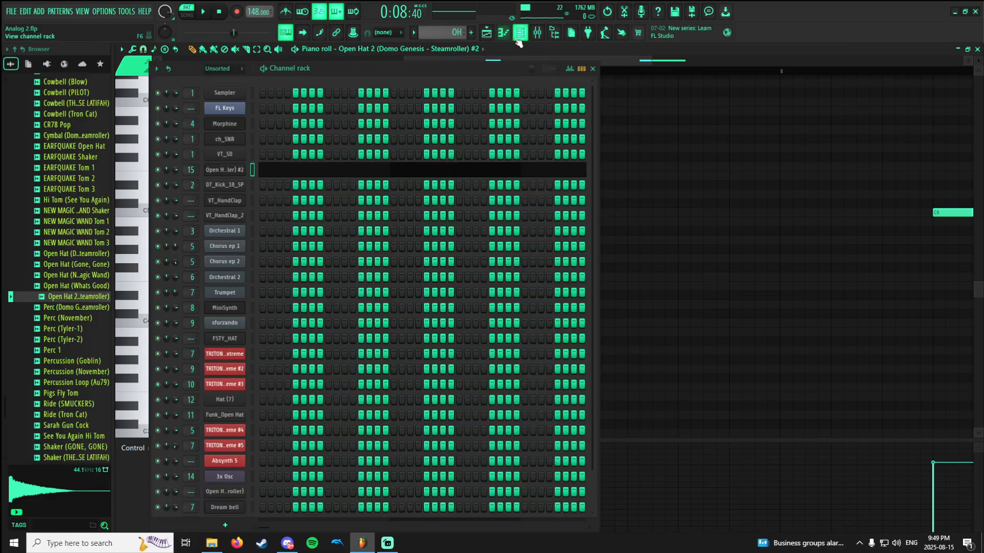
click(222, 171)
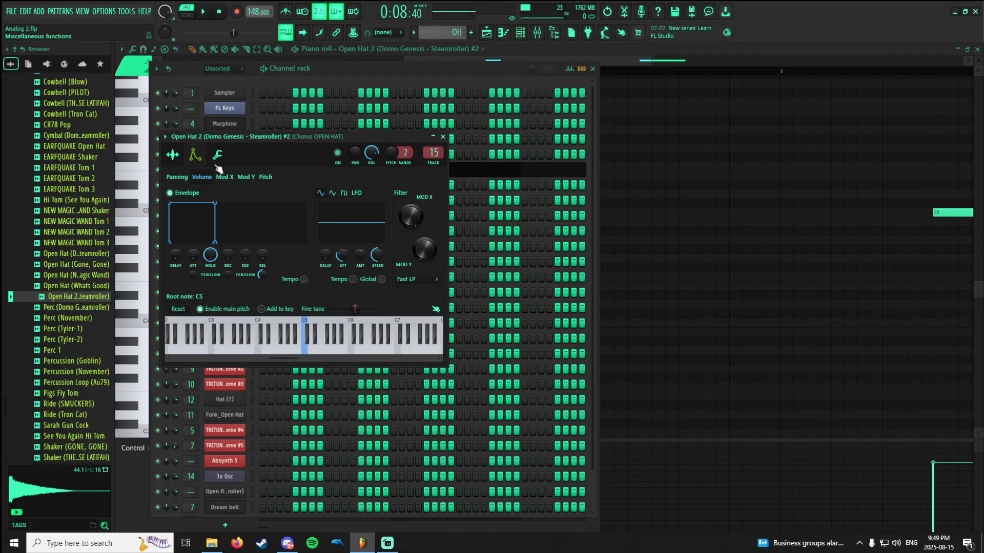
click(687, 134)
key(space)
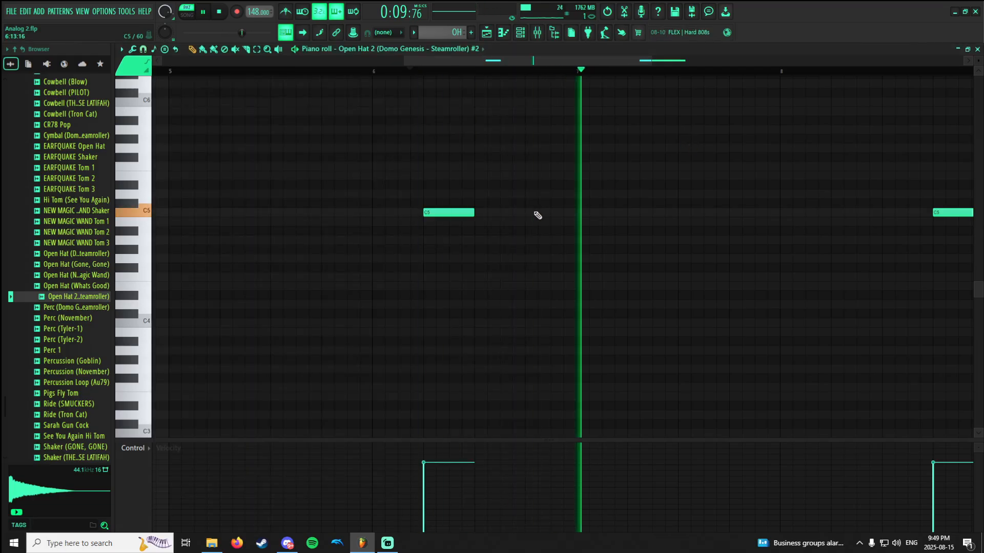
key(space)
click(520, 33)
click(226, 170)
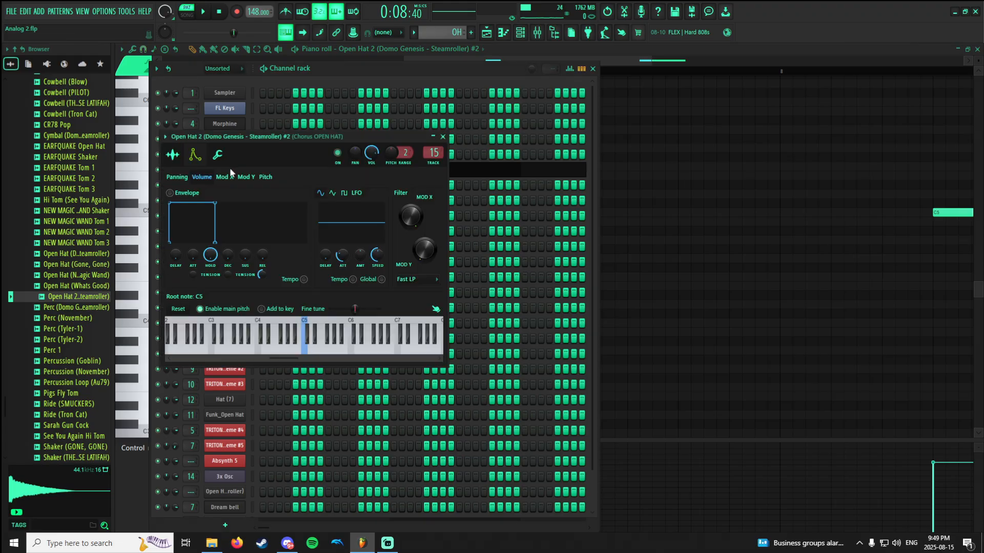
click(170, 193)
right_click(680, 234)
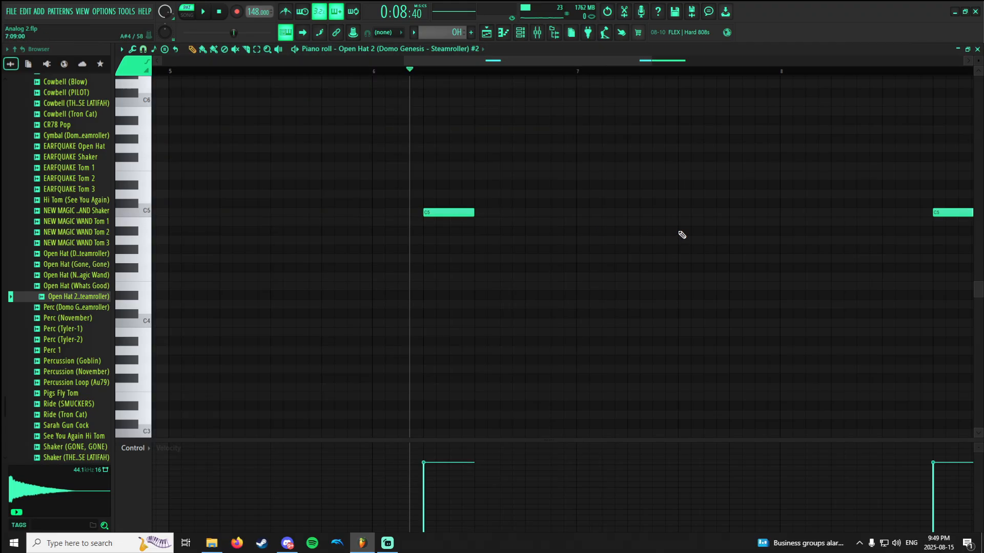
key(space)
key(space)
View the Fruity Stereo Enhancer on the Chorus OPEN HAT mixer track, enable it and play the open hat.
click(521, 35)
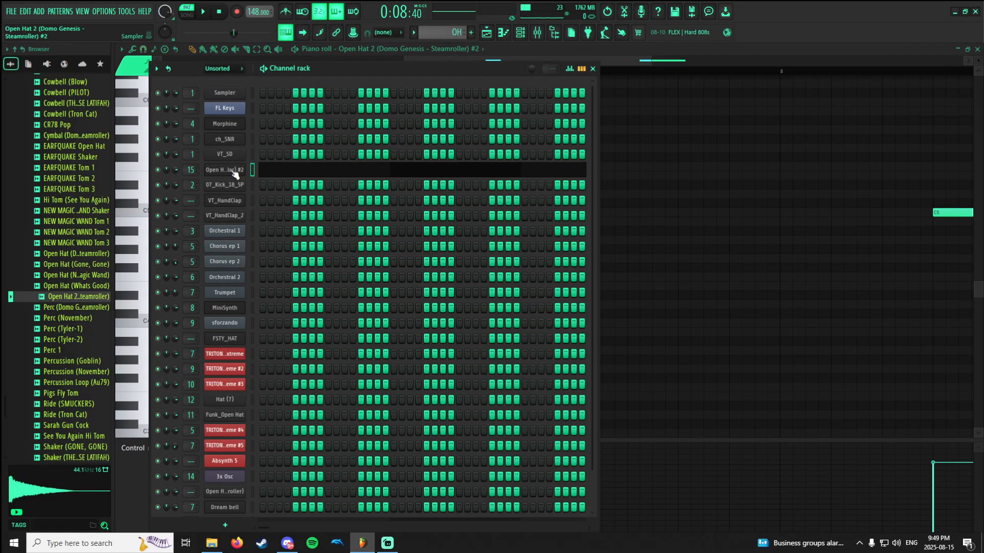
click(537, 33)
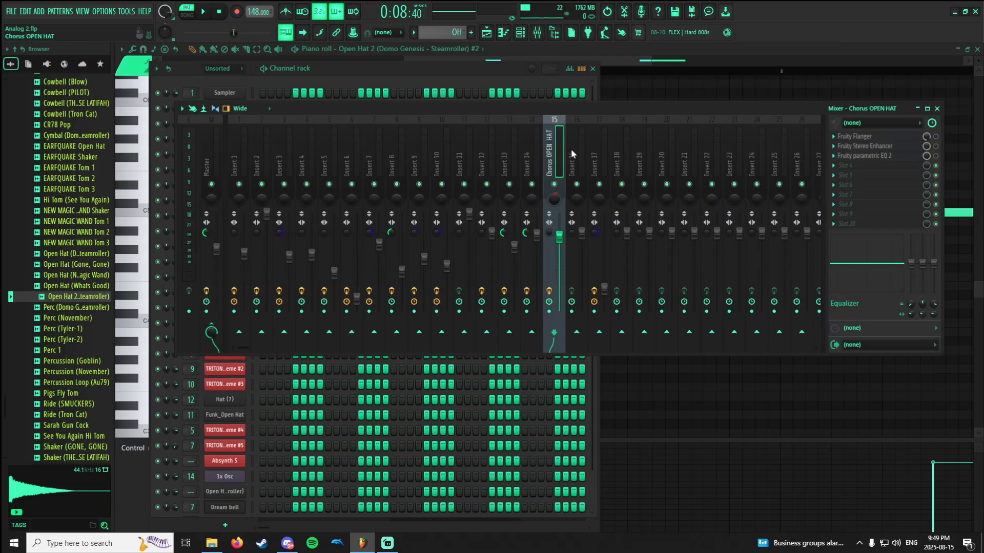
click(866, 146)
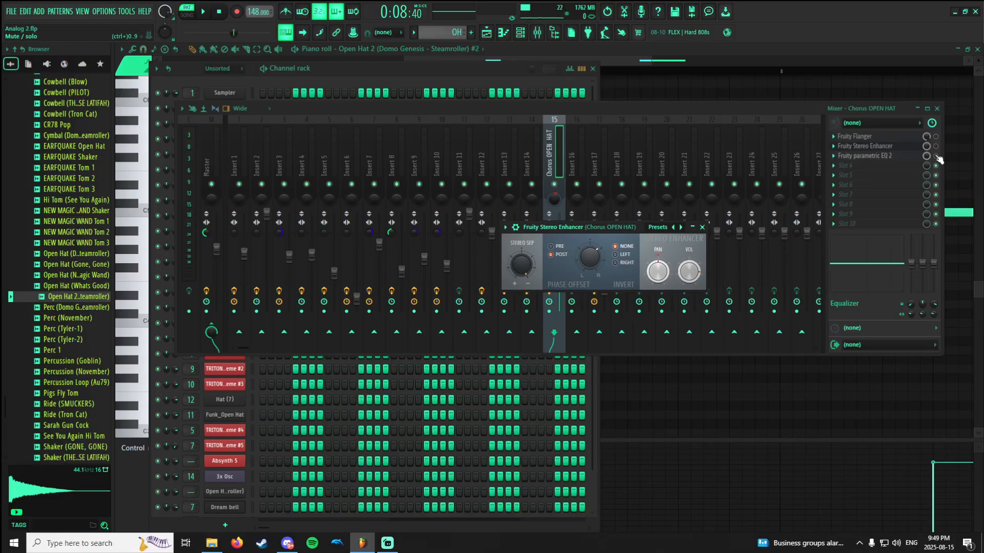
key(space)
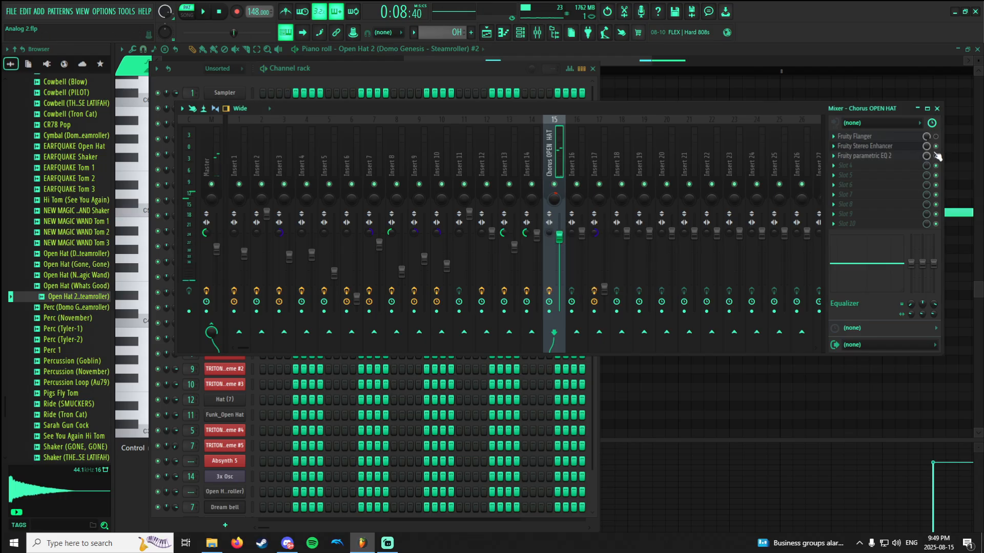
key(Escape)
key(space)
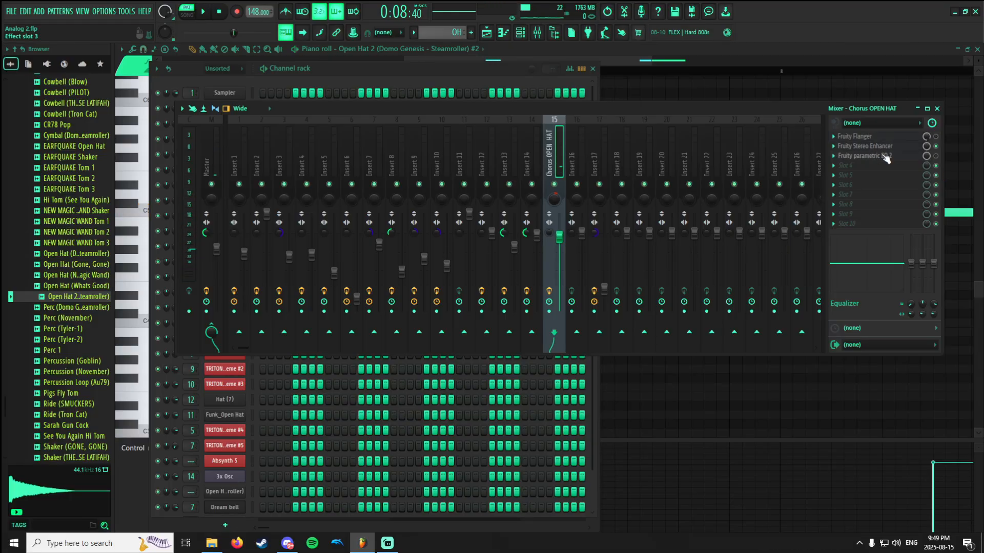
Enable Fruity parametric EQ 2 on the Chorus OPEN HAT track and view its curve while the open hat plays.
click(882, 157)
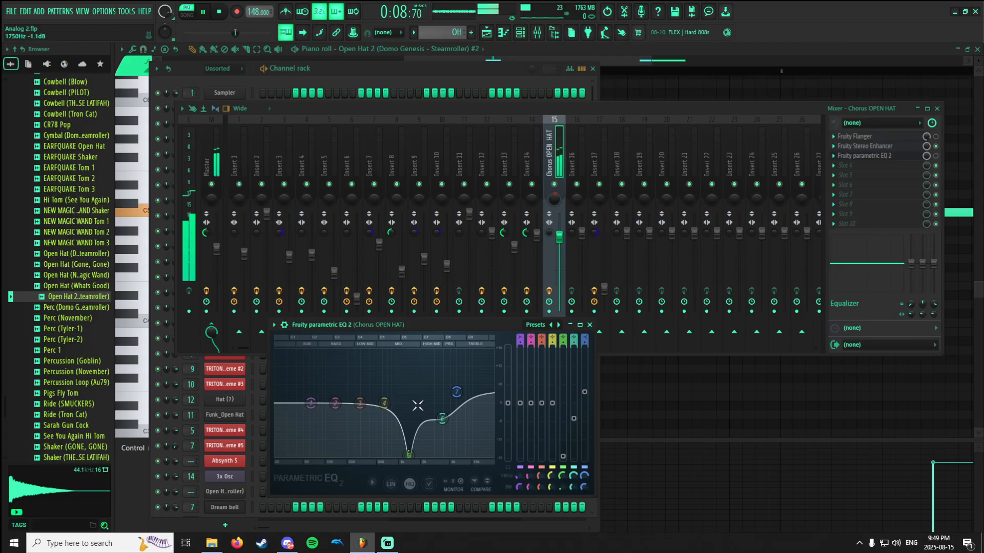
click(936, 156)
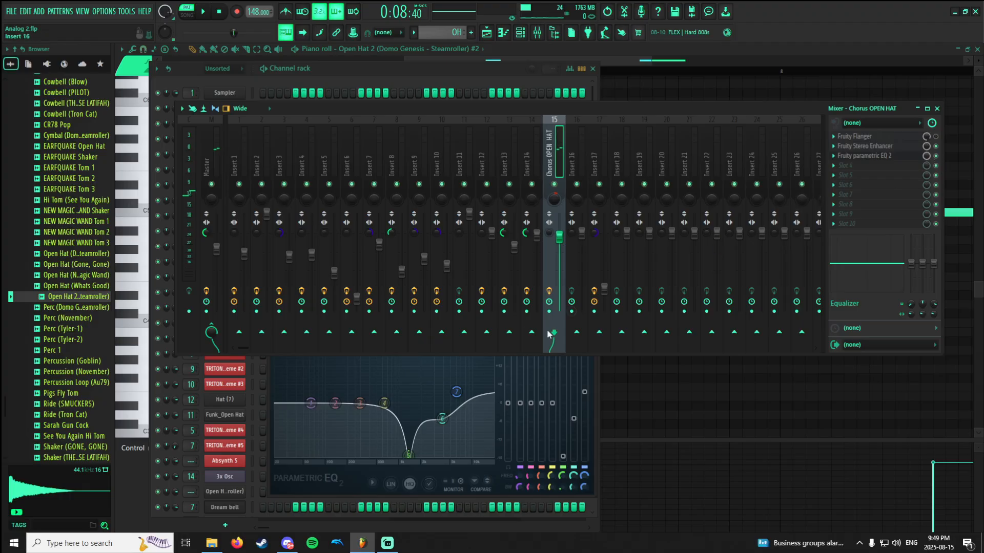
click(597, 408)
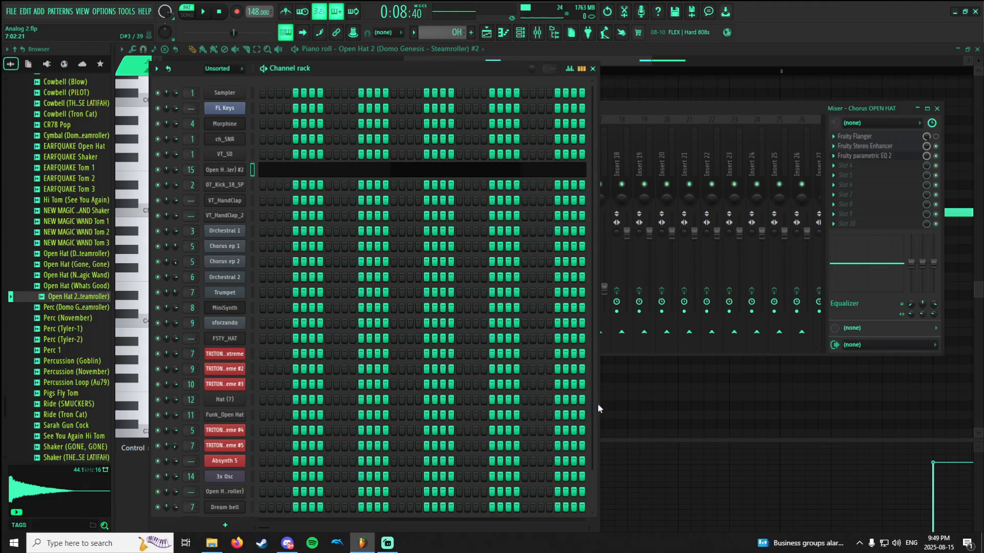
click(865, 157)
drag(481, 320, 521, 183)
key(space)
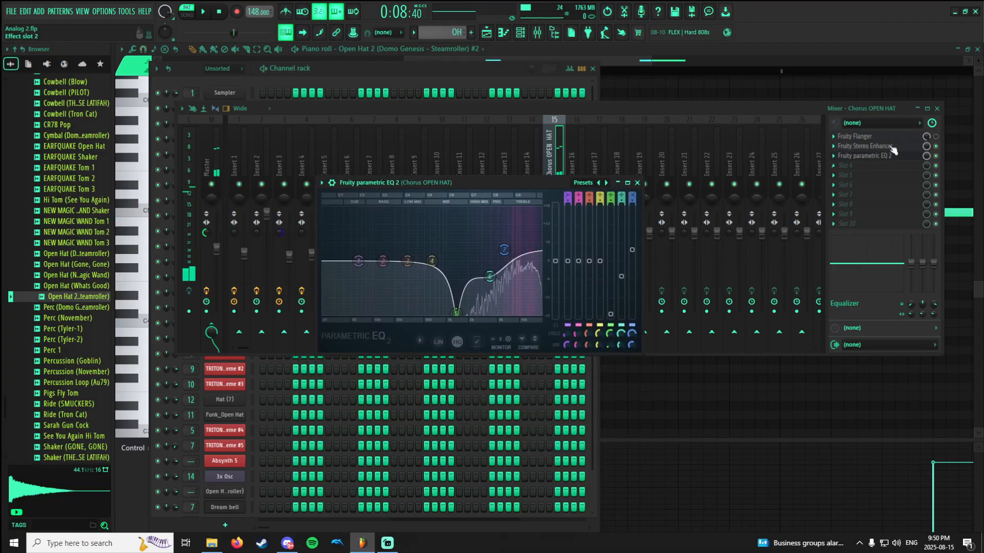
Compare the open hat with Fruity parametric EQ 2 bypassed and active.
click(936, 156)
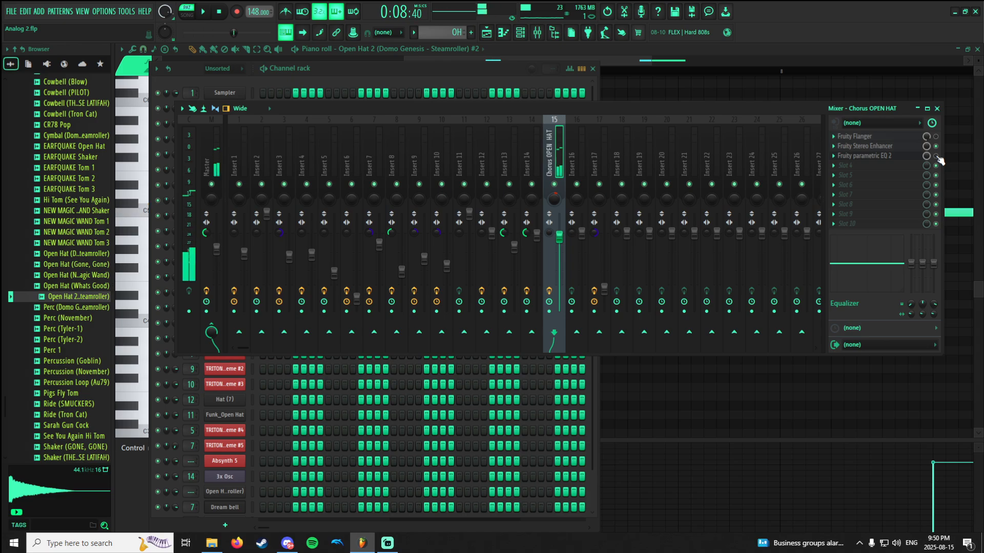
key(space)
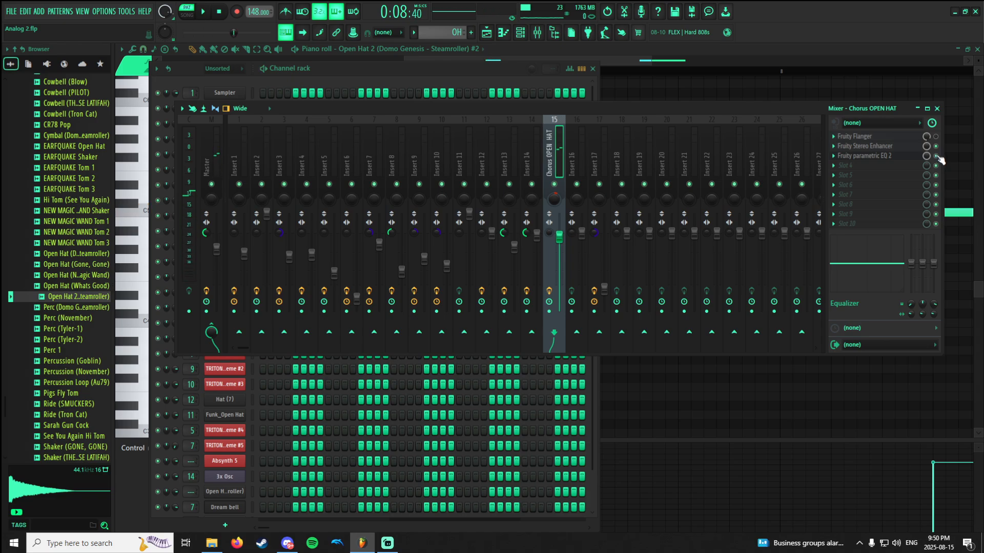
key(space)
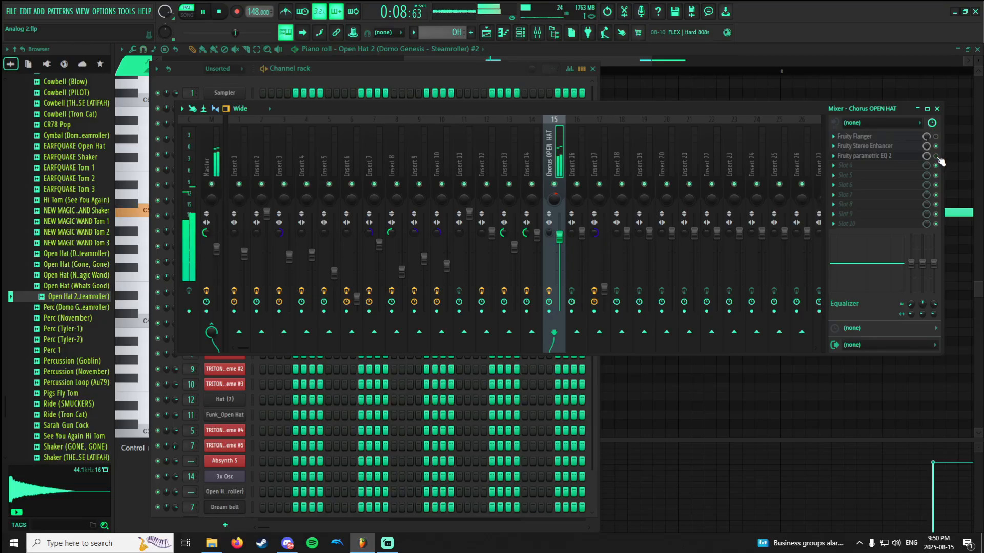
key(space)
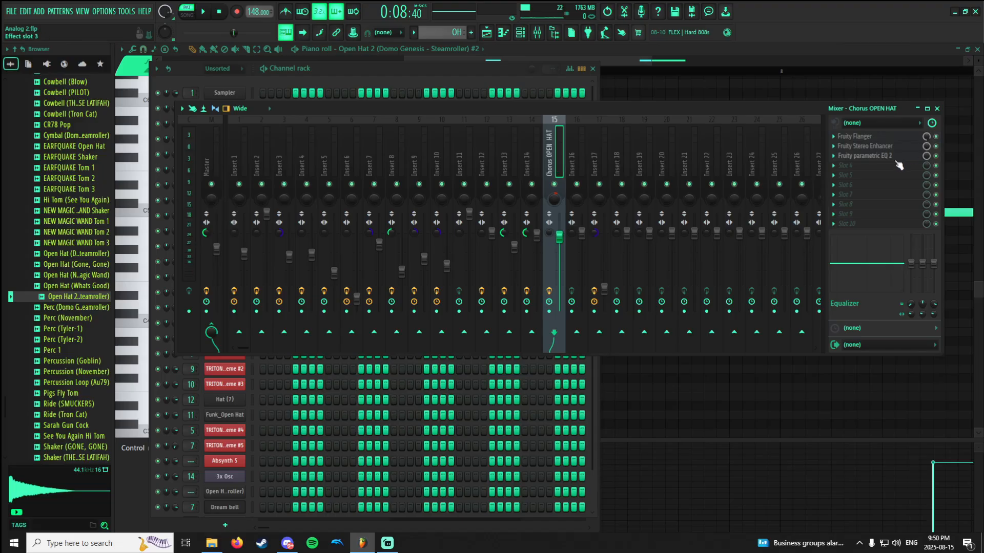
Play the open hat with the Fruity Flanger active, then bypass the Flanger and remove it from the Chorus OPEN HAT track.
key(space)
key(space)
click(935, 136)
click(834, 136)
click(855, 157)
View Insert 4's effects with the bass pattern selected, then switch to the snare pattern and show the ch_SNR piano roll notes.
scroll(446, 34, up, 1)
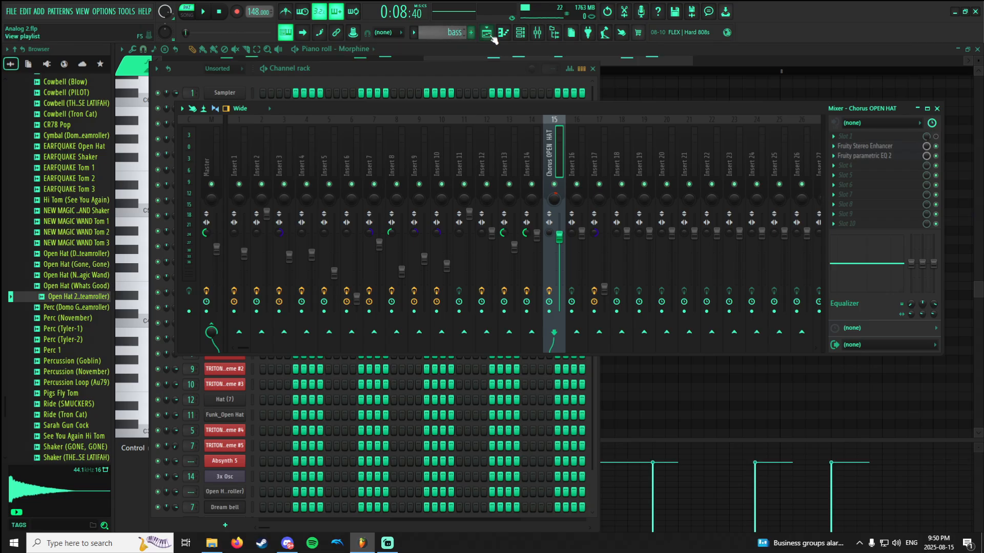
click(305, 151)
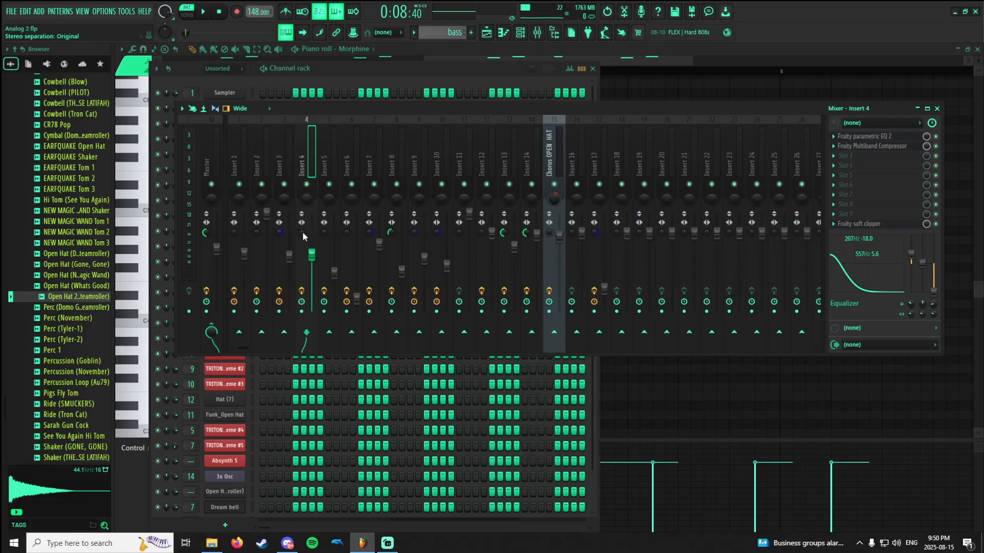
scroll(454, 33, up, 1)
click(504, 34)
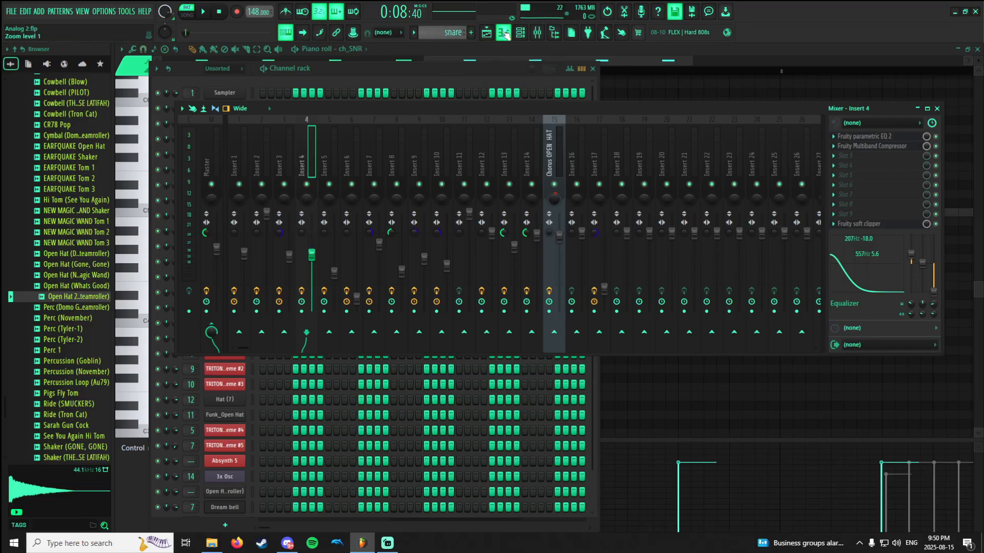
click(504, 34)
click(506, 34)
click(520, 33)
click(520, 34)
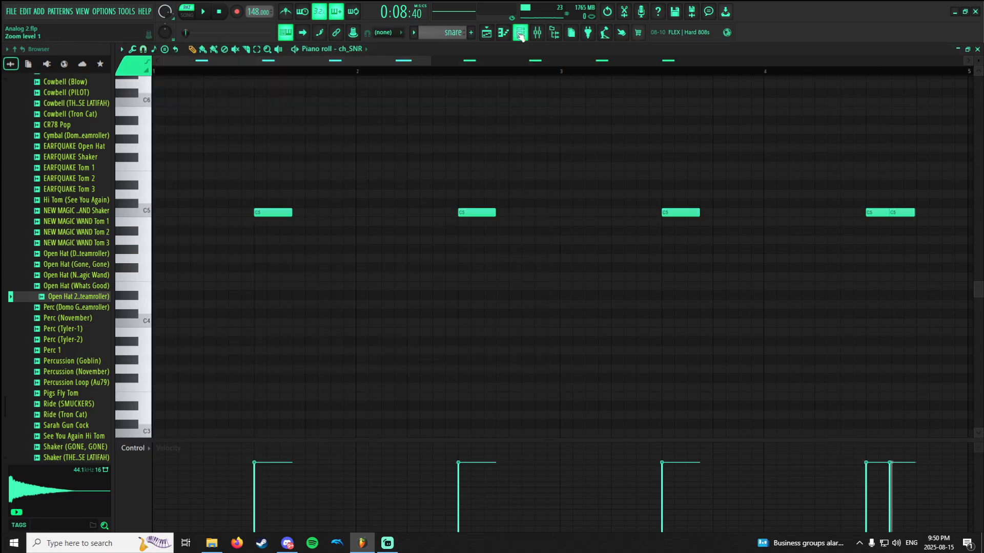
View the effects of Insert 1, then switch to the OH pattern and show the Chorus OPEN HAT track's effects.
click(504, 35)
click(237, 168)
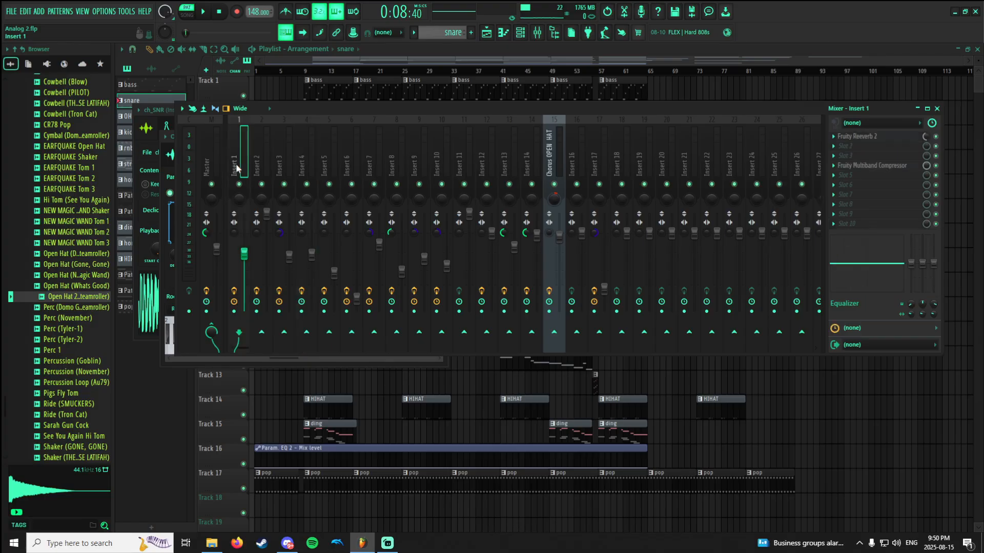
scroll(449, 34, down, 1)
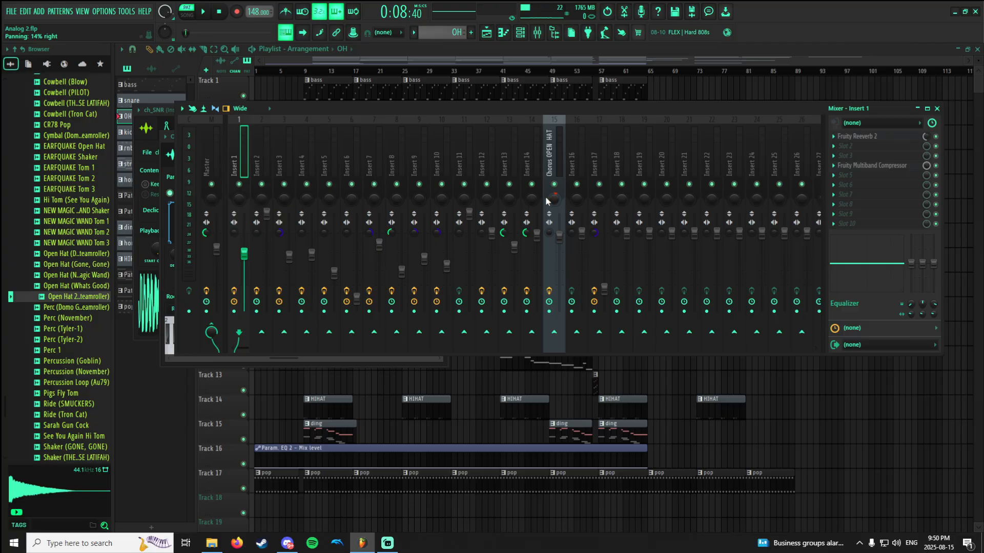
drag(556, 200, 556, 199)
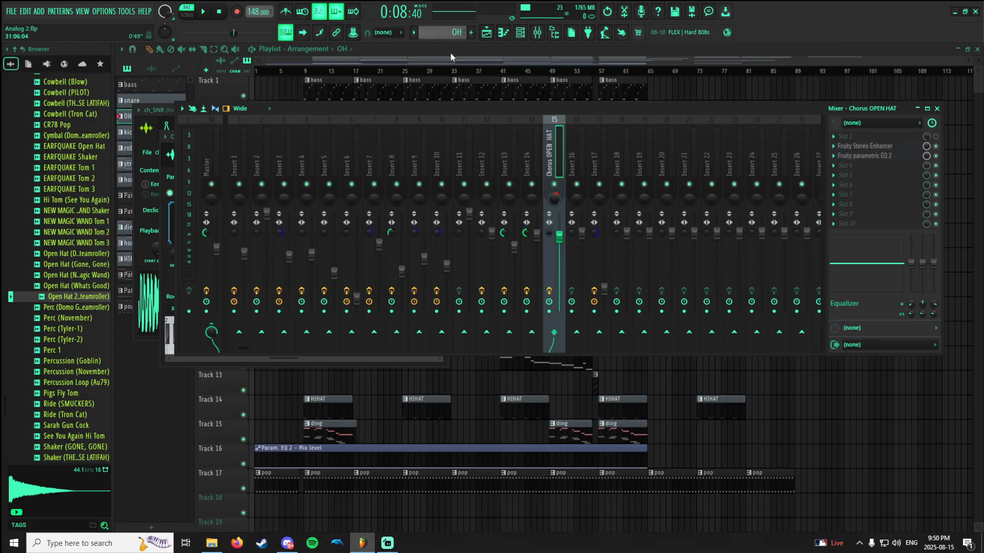
Switch to the kick pattern, show its notes in the piano roll and play it.
scroll(448, 32, down, 1)
click(506, 35)
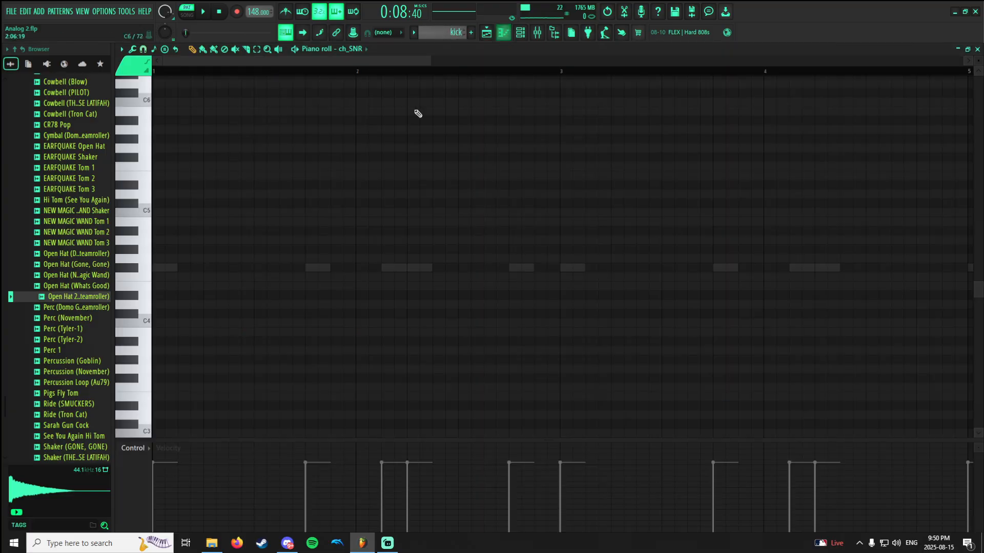
scroll(410, 235, down, 4)
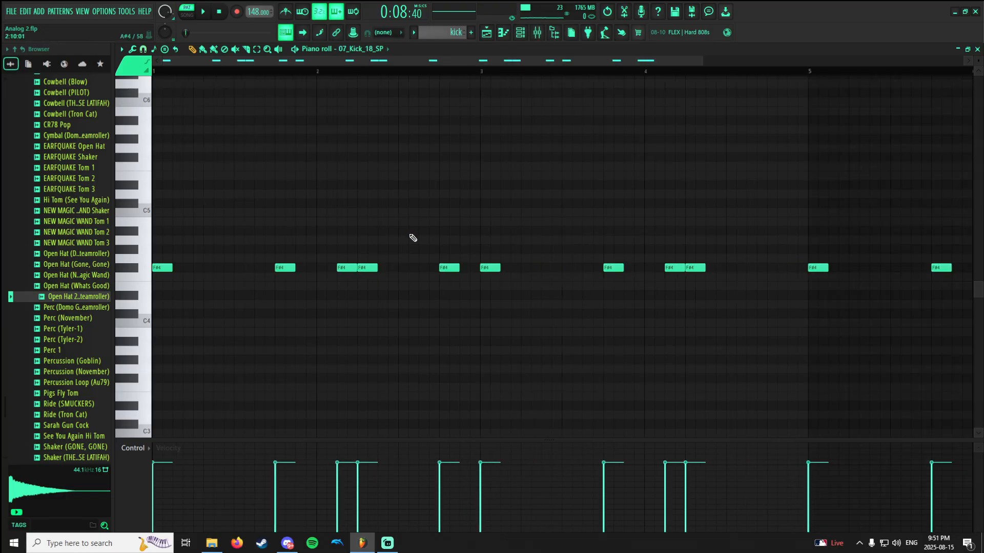
key(space)
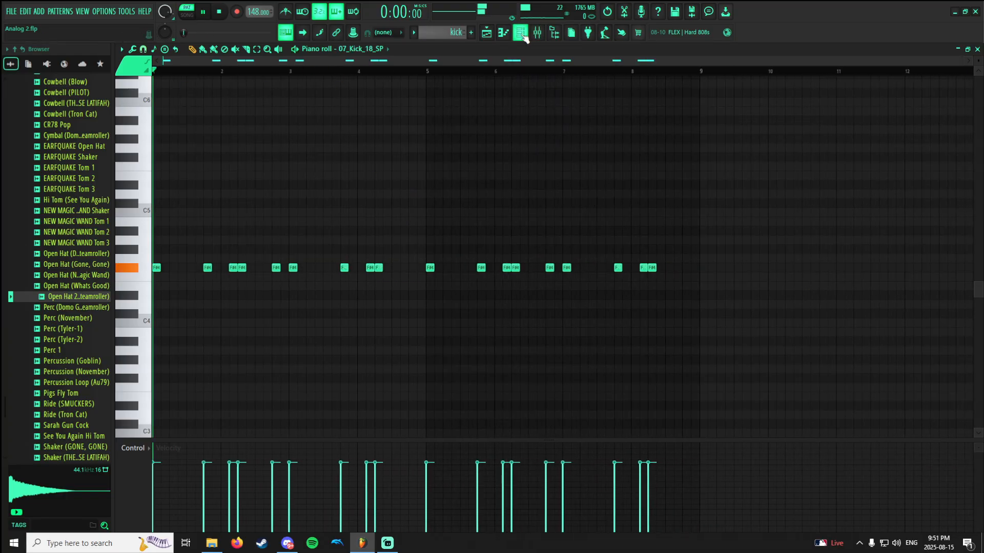
Show Insert 2 in the mixer and play the kick with all its effects bypassed.
click(536, 33)
click(536, 33)
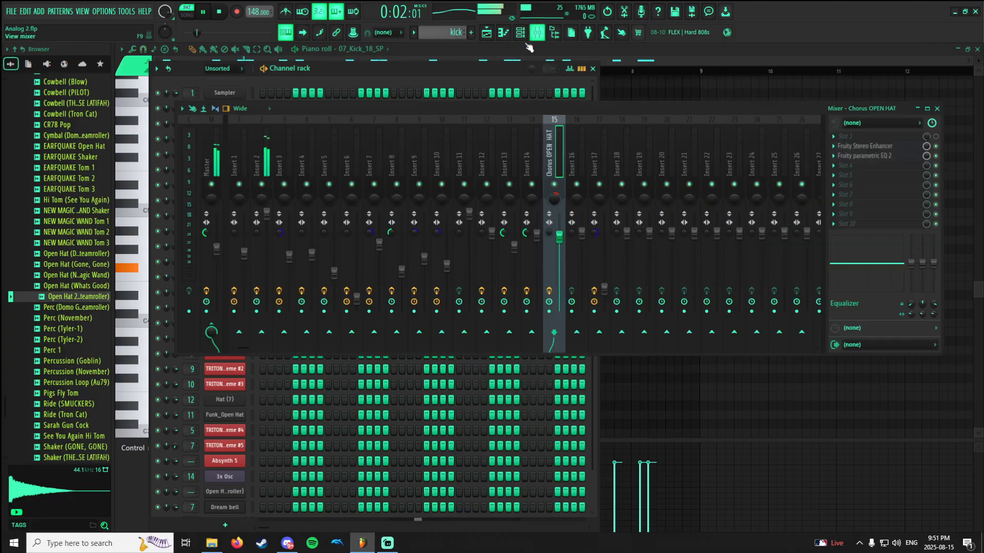
click(257, 165)
key(space)
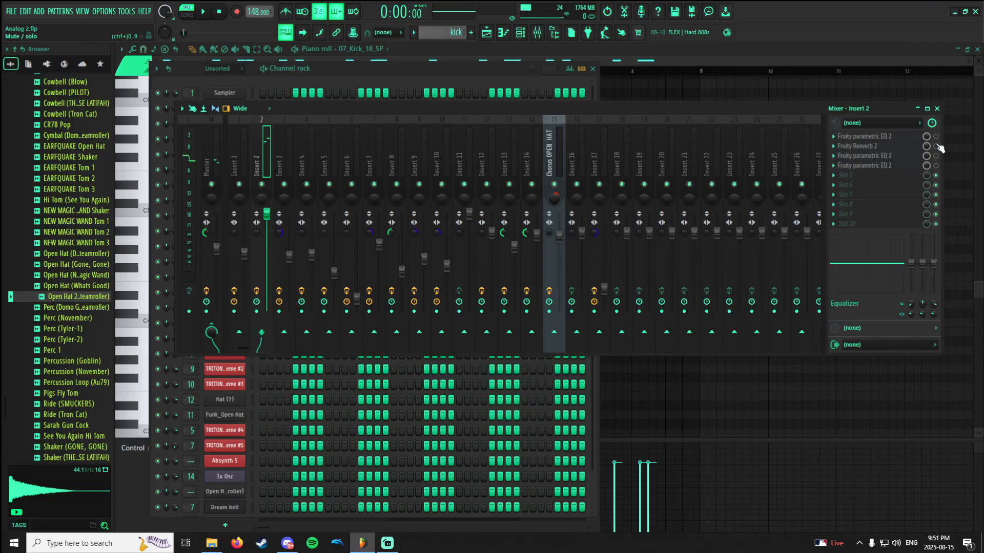
key(space)
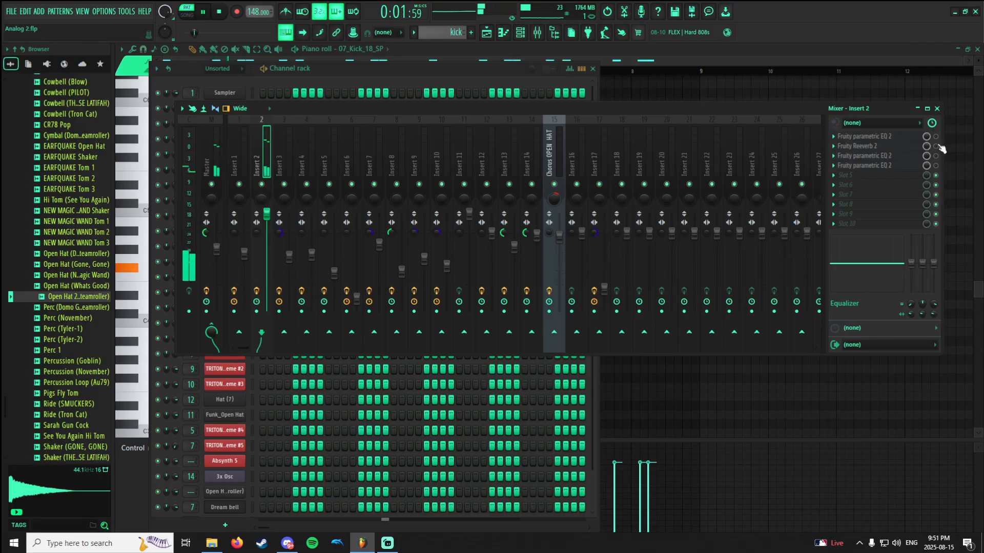
key(space)
View the 07_Kick_18_SP channel's sampler settings, locate its sample in the browser and preview it.
click(447, 80)
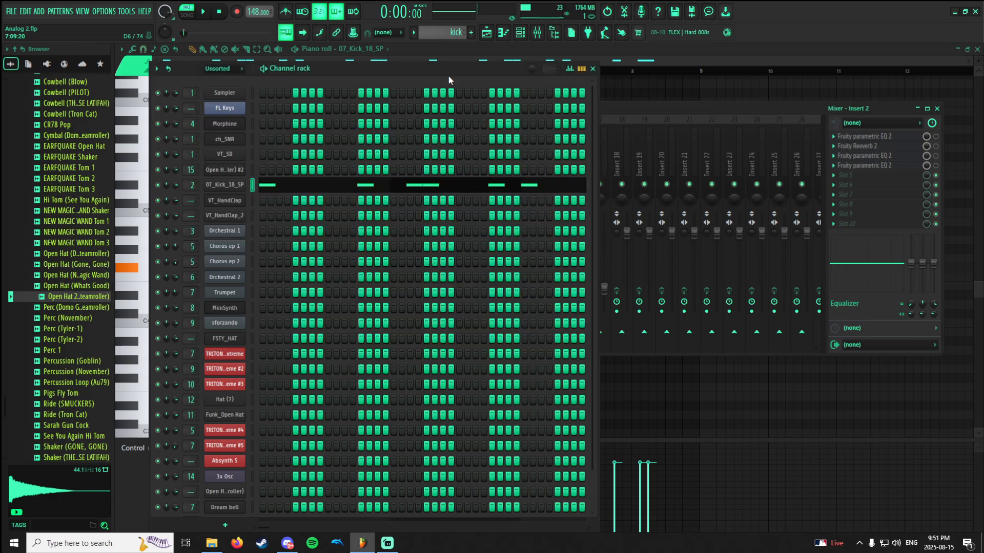
click(226, 185)
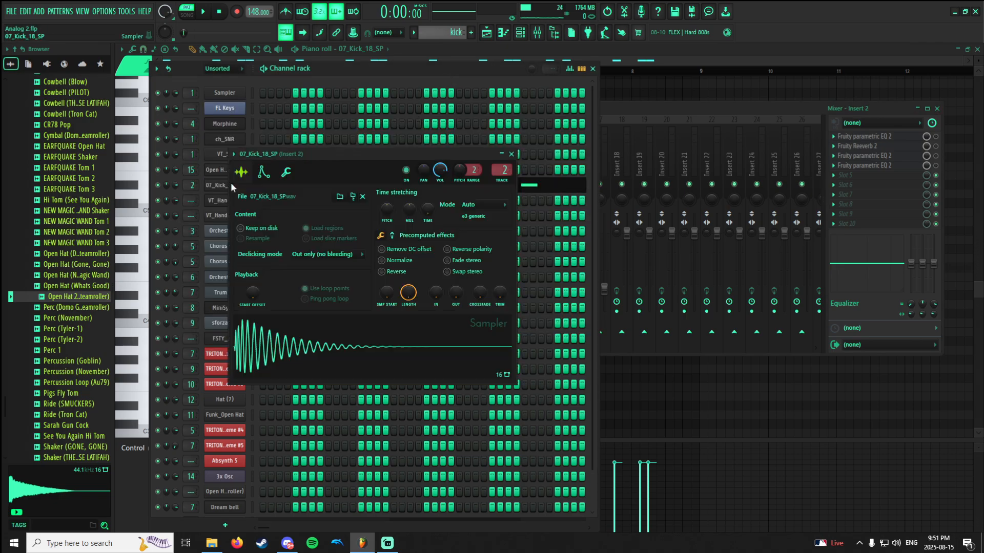
click(354, 197)
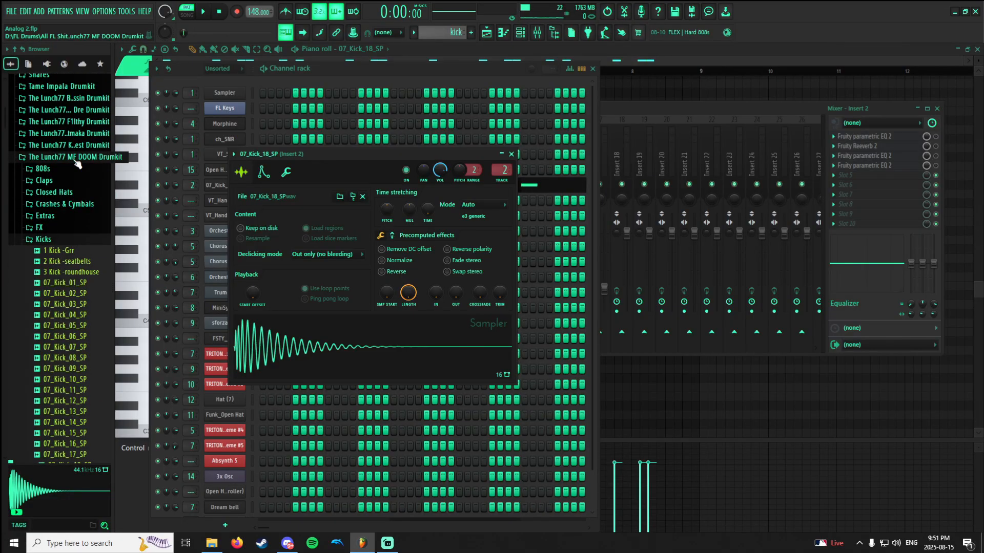
click(61, 209)
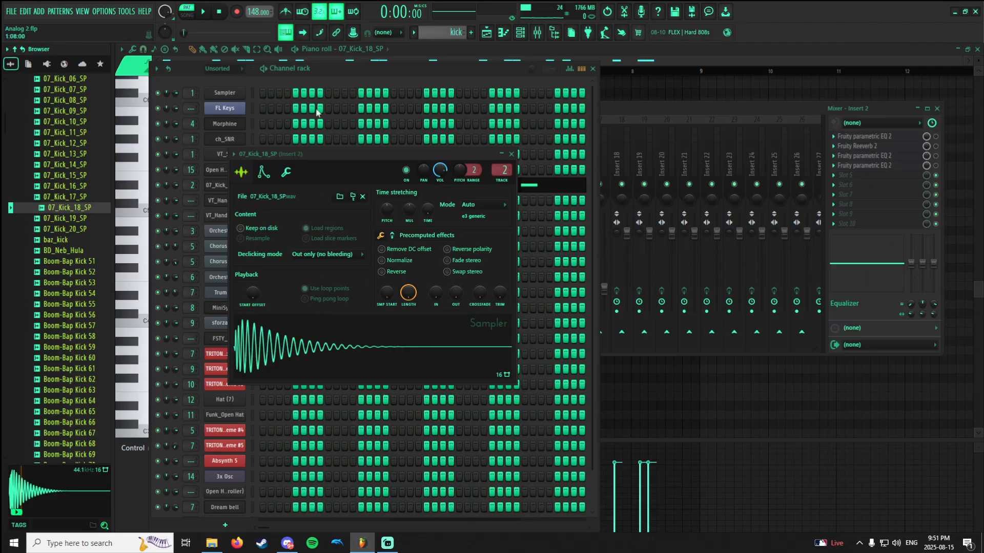
Return to the kick's piano roll and compare the sample's sound at C5 and F#4.
click(557, 58)
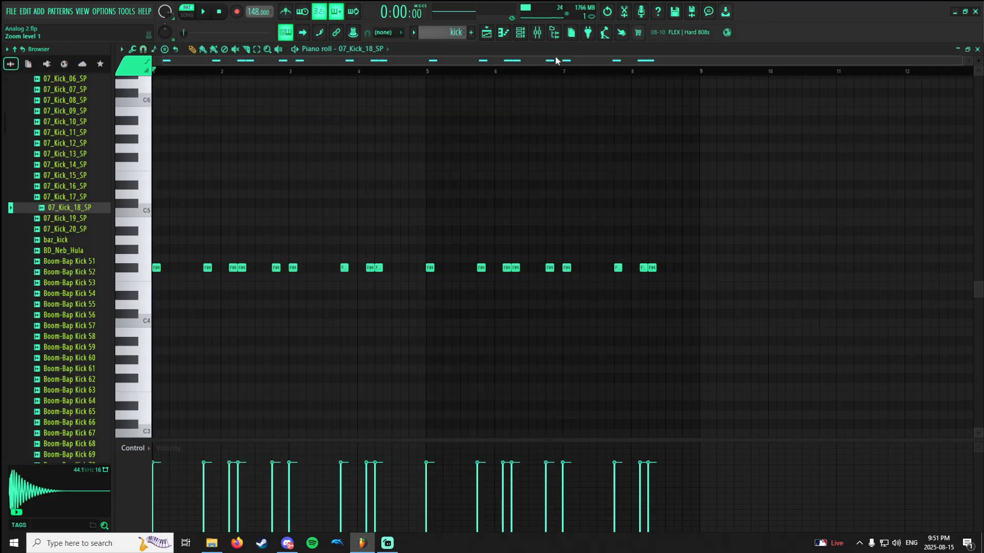
click(149, 216)
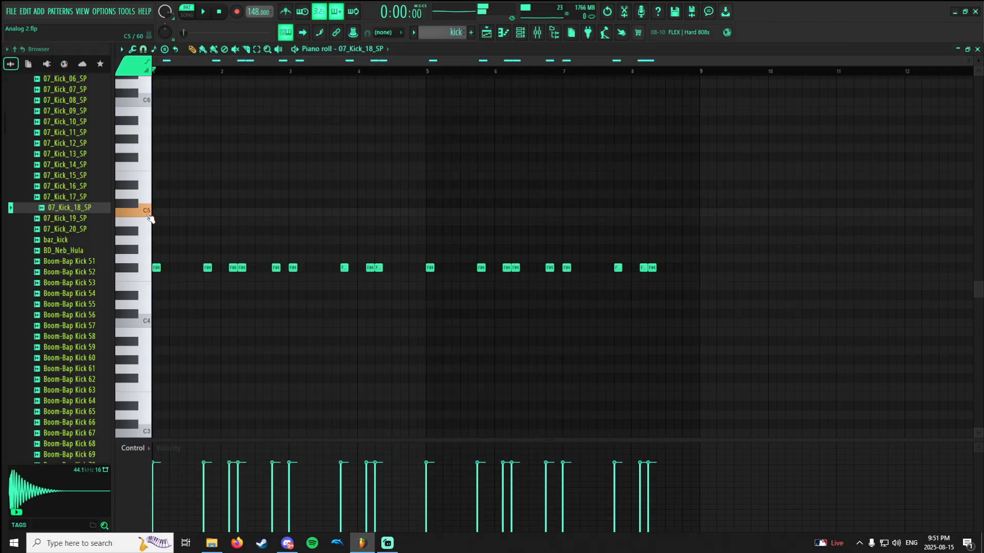
click(141, 271)
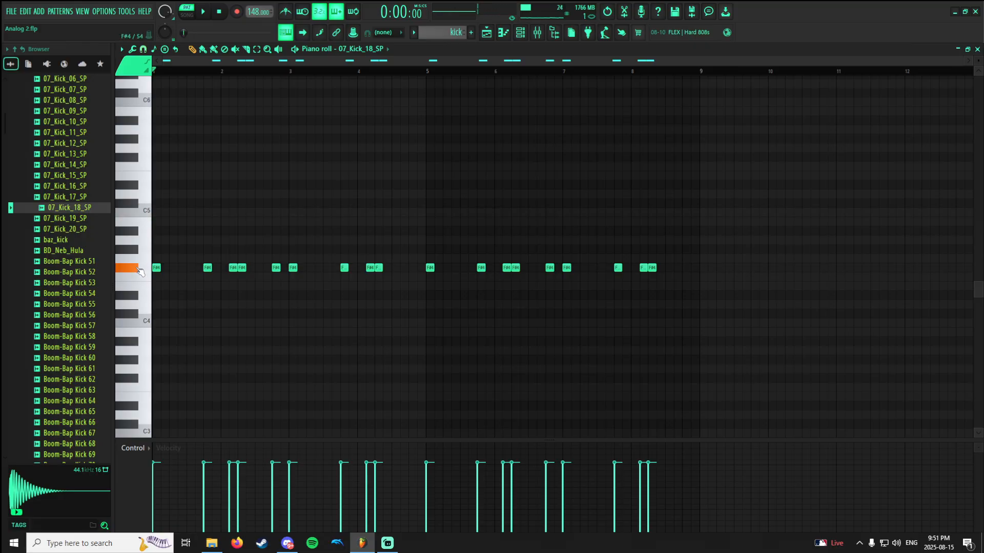
click(139, 270)
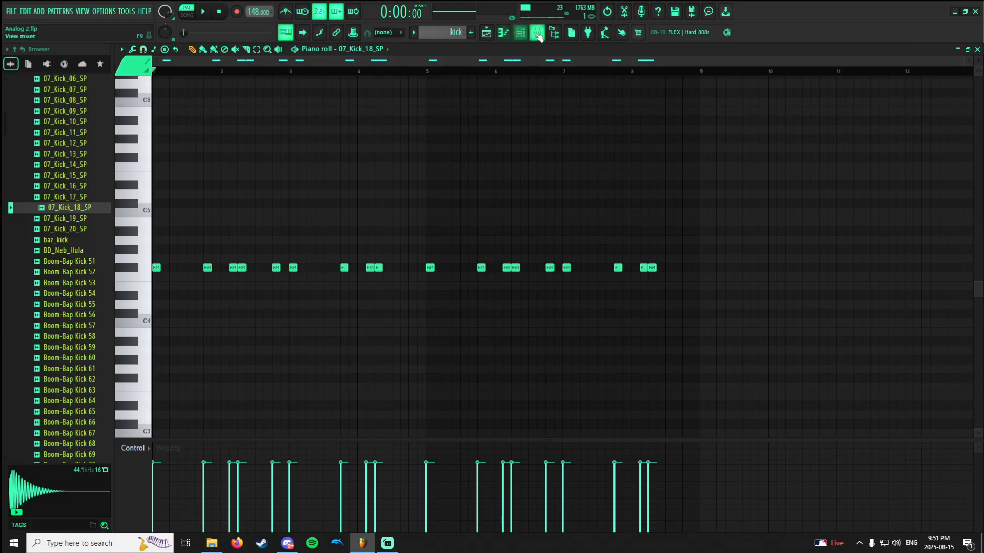
Play the kick, enable the first Fruity parametric EQ 2 on Insert 2 and view its curve.
key(F9)
key(space)
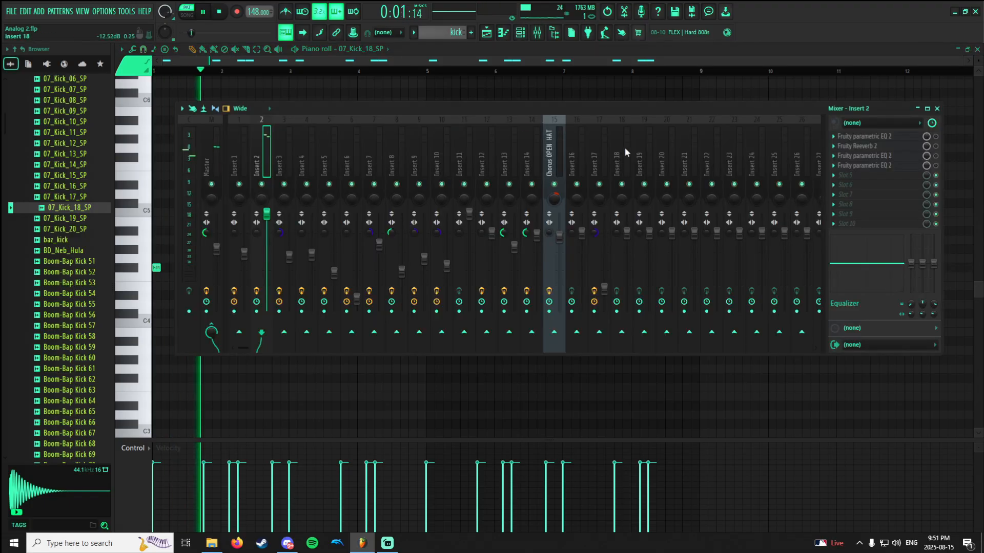
click(885, 137)
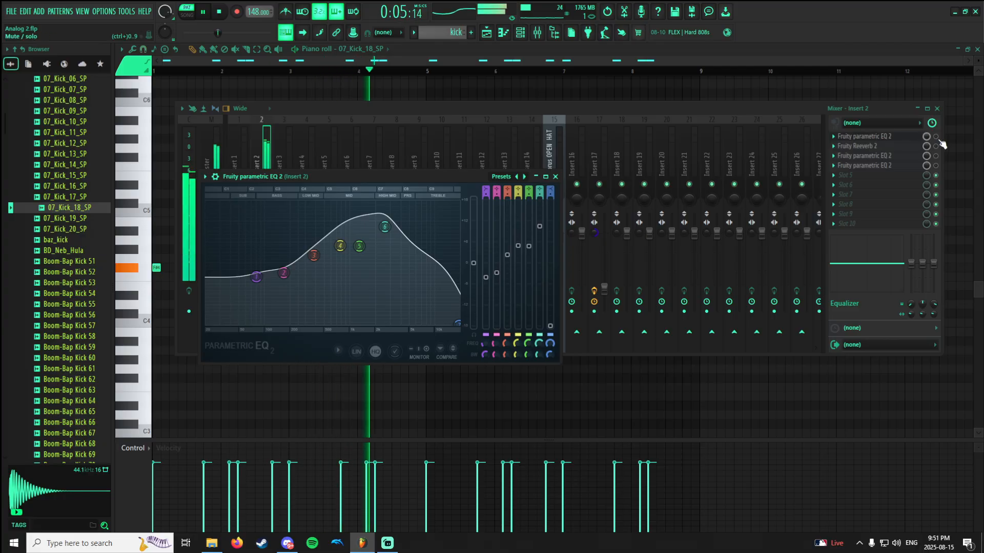
click(922, 138)
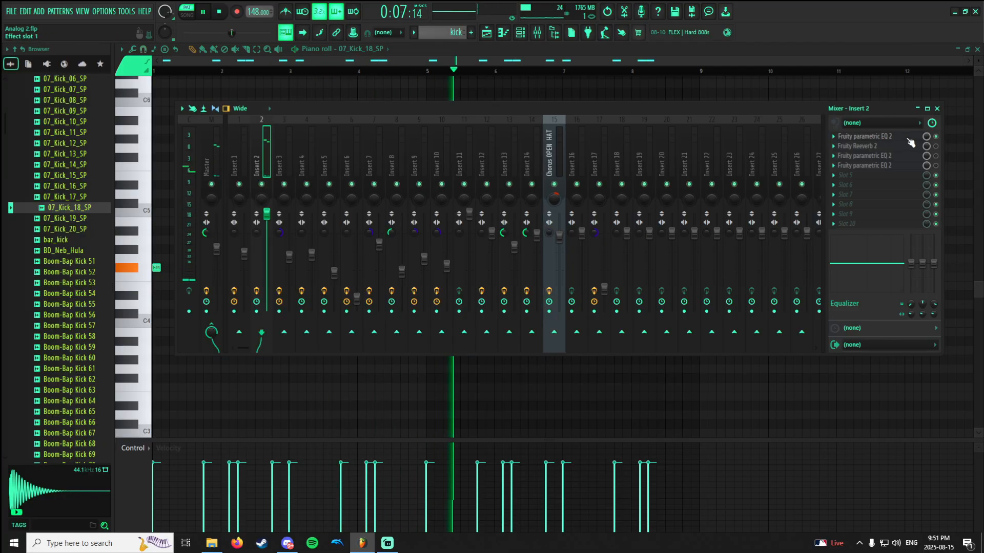
click(911, 138)
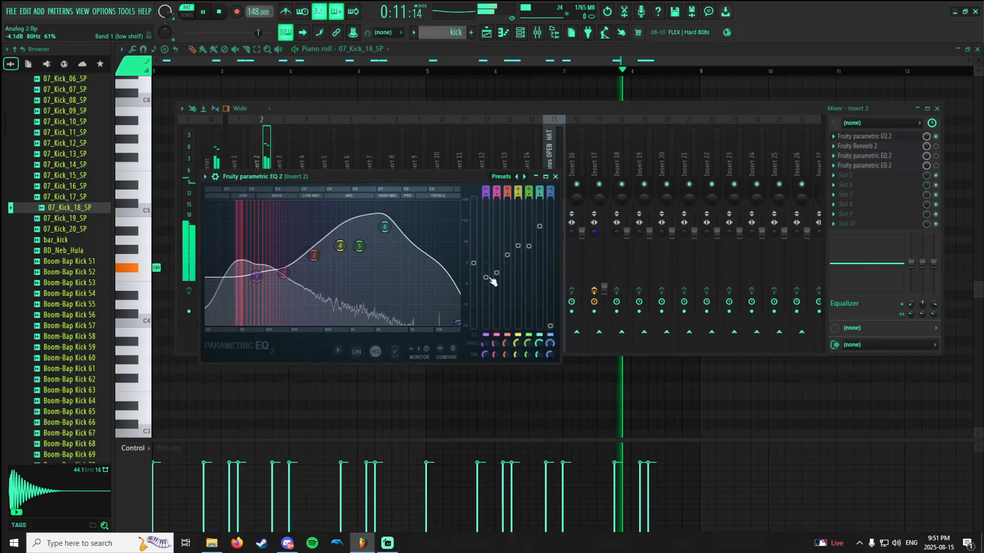
Enable Fruity Reeverb 2 on Insert 2 and view its settings while the kick plays.
click(883, 148)
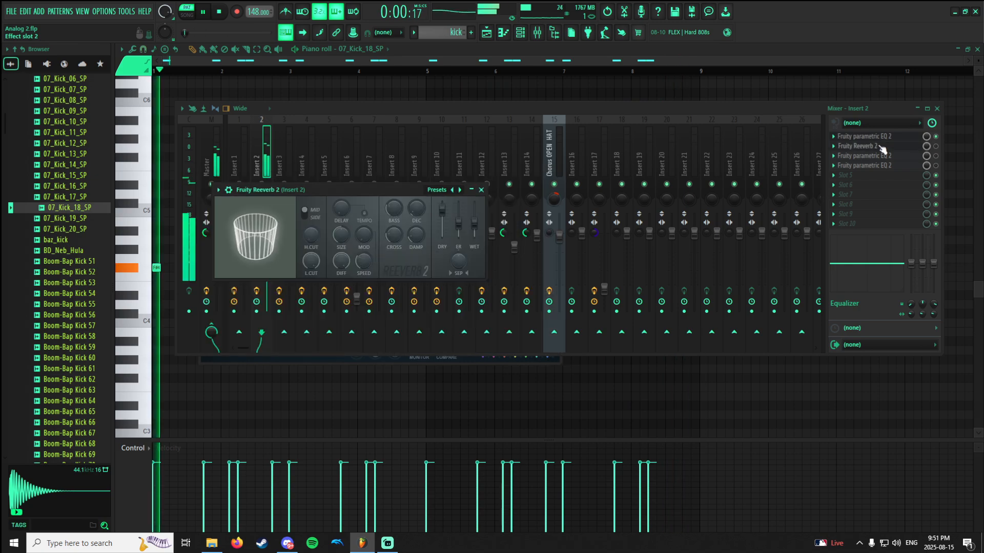
click(939, 152)
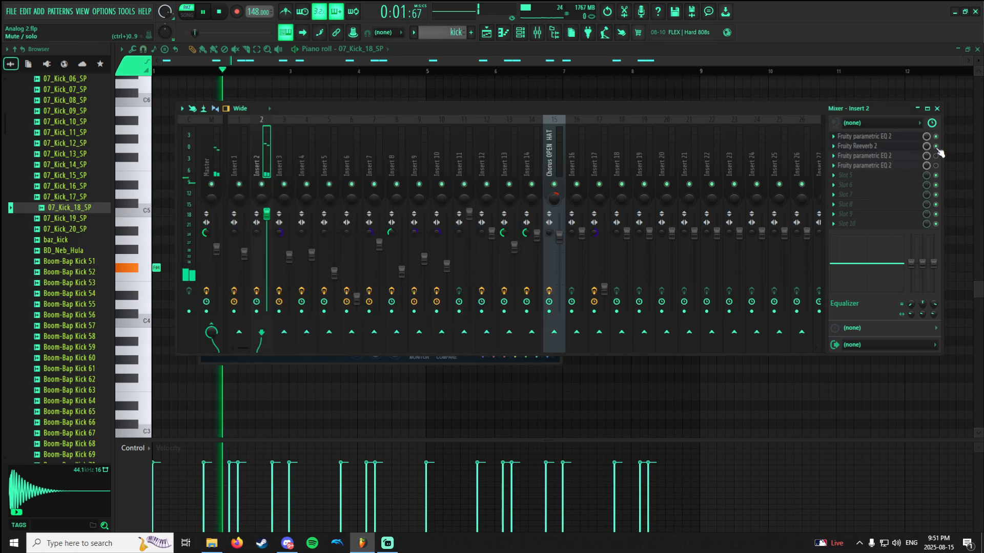
click(909, 150)
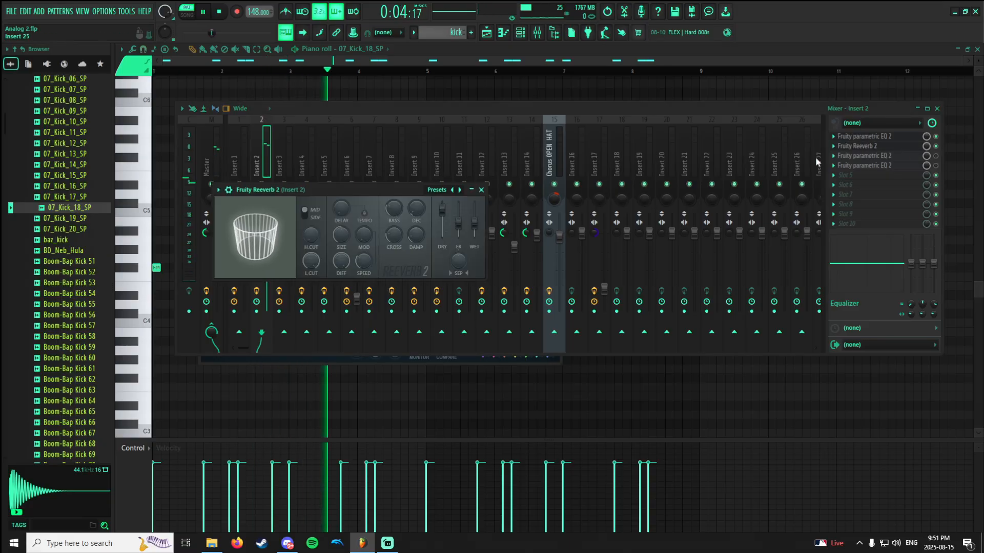
click(937, 148)
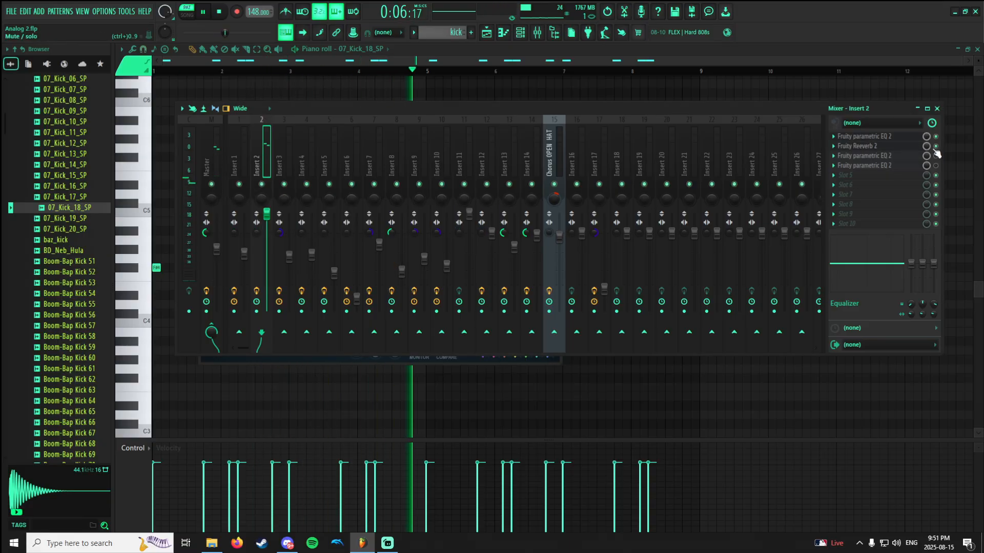
click(910, 149)
click(896, 137)
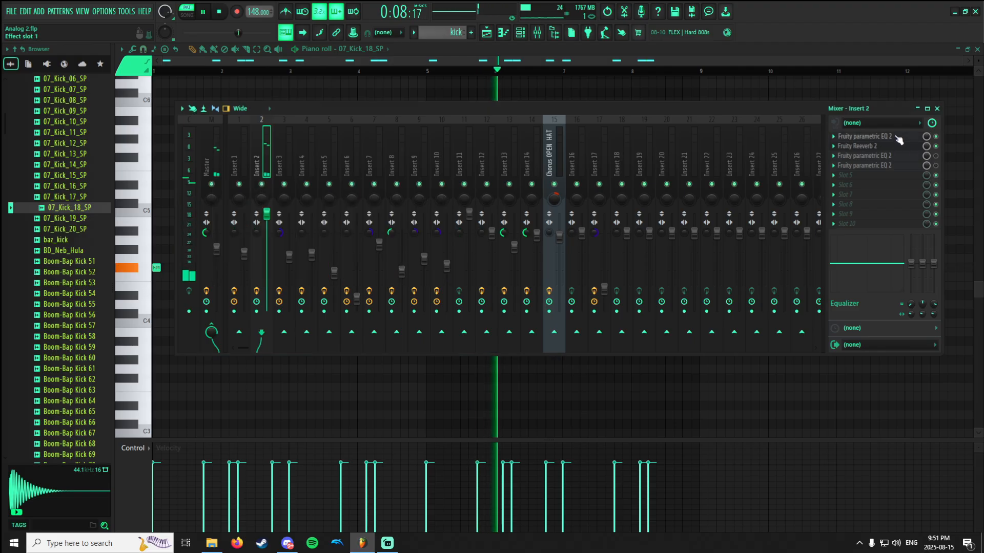
Turn Fruity Reeverb 2's low cut off on Insert 2 while the kick plays, then raise it again.
click(888, 148)
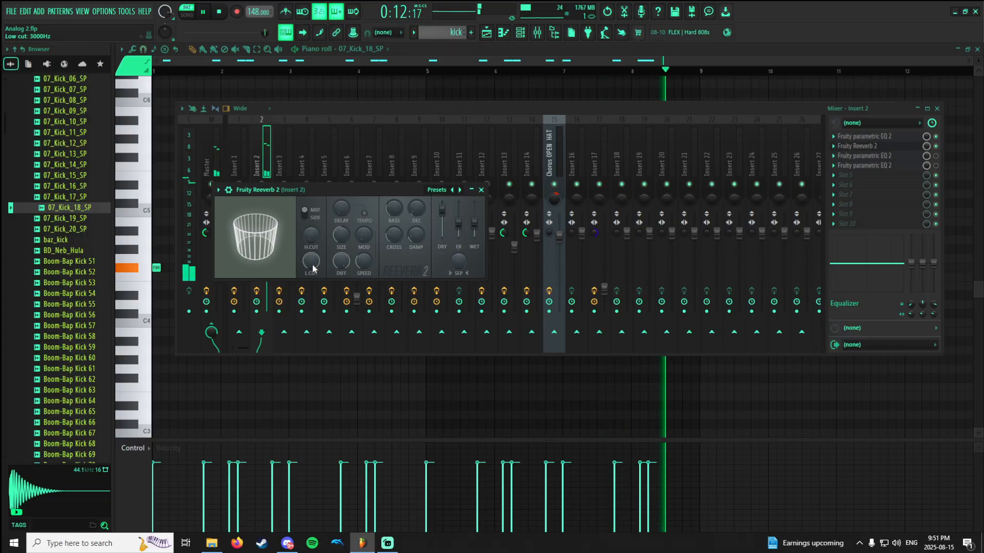
drag(313, 269, 313, 358)
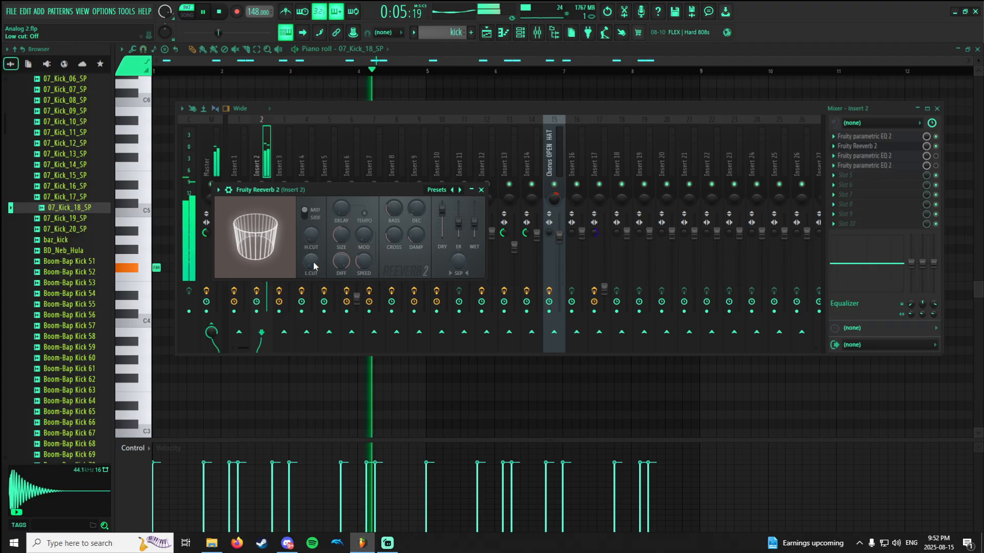
drag(313, 264, 313, 189)
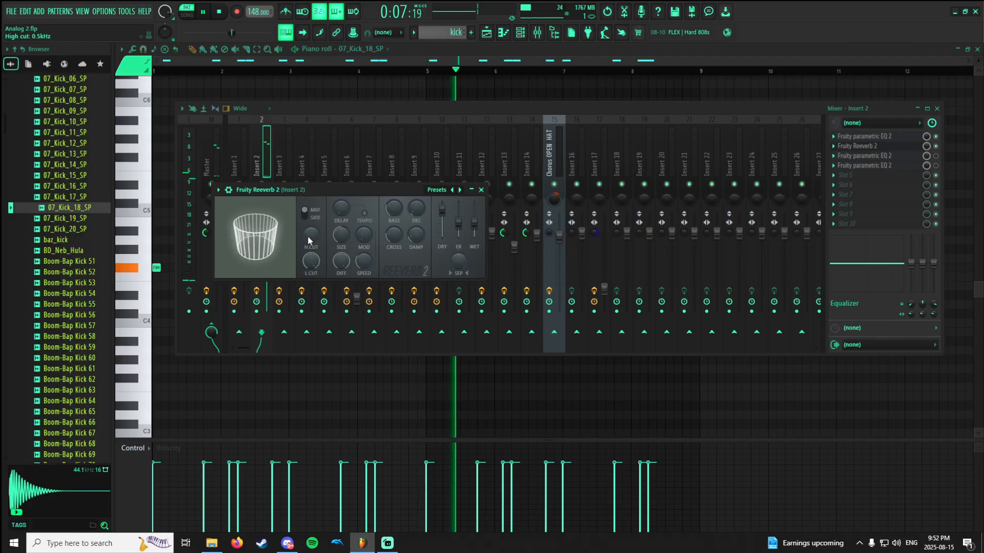
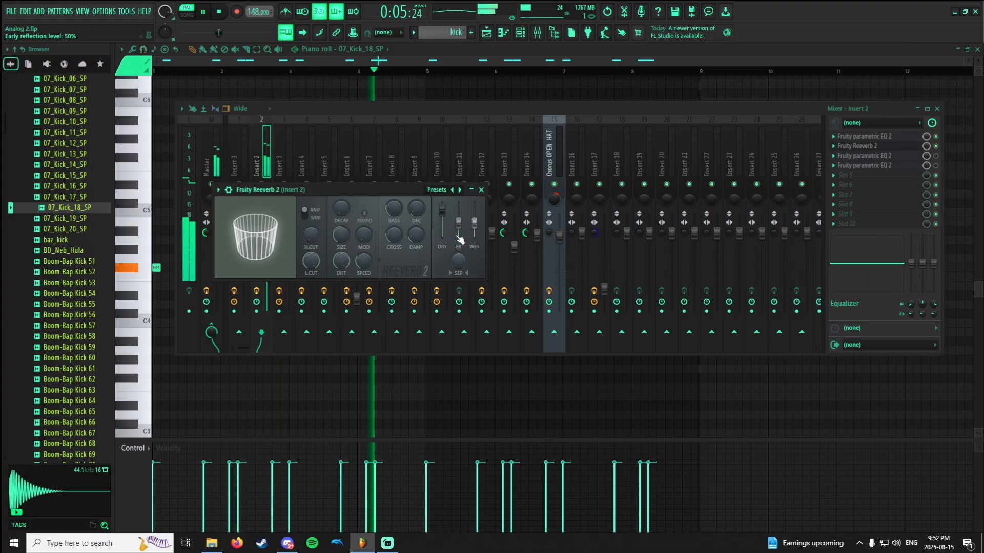
View the third-slot Fruity parametric EQ 2's curve on Insert 2 and enable that EQ while the kick plays.
click(901, 160)
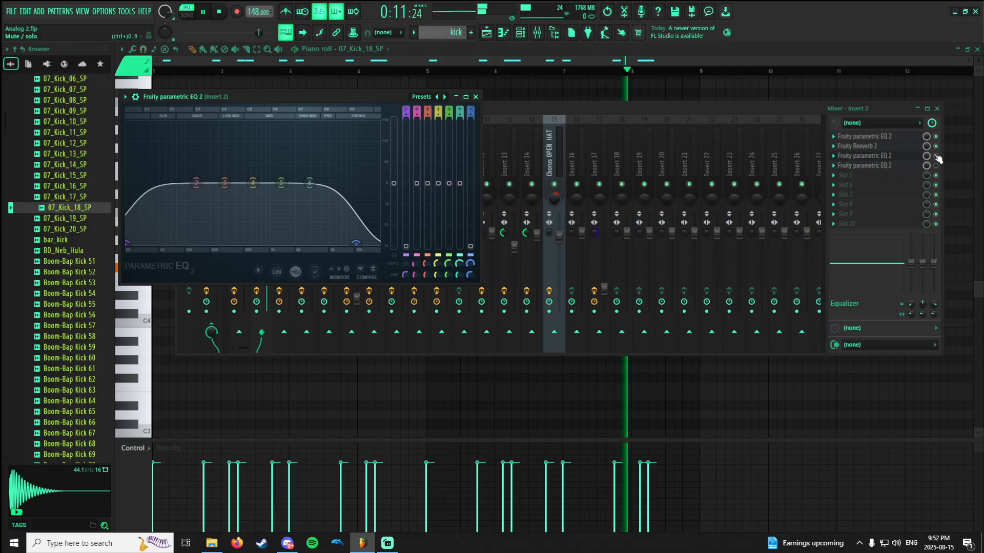
click(920, 162)
click(920, 161)
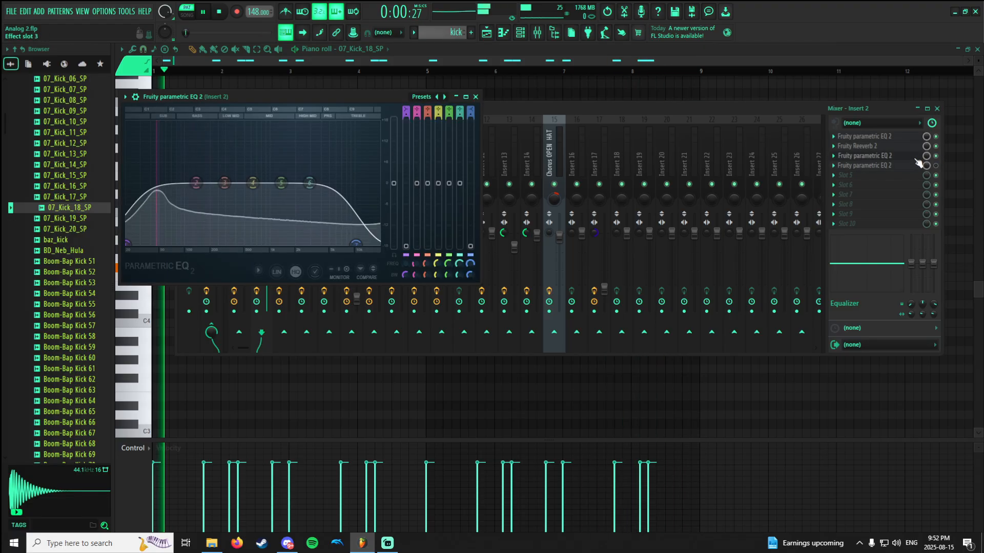
click(938, 163)
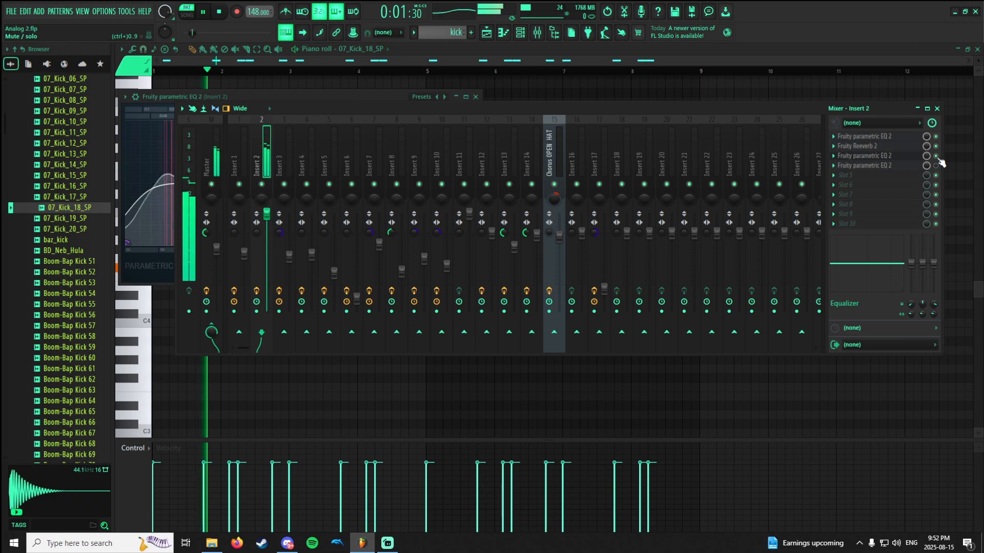
key(space)
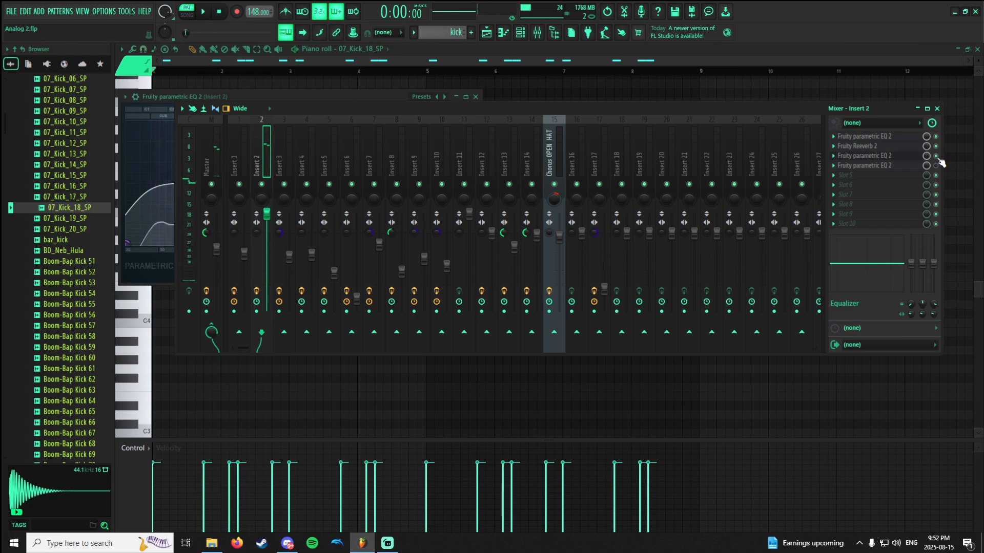
View the fourth-slot Fruity parametric EQ 2's curve on Insert 2, enable the EQ and play the kick.
click(906, 165)
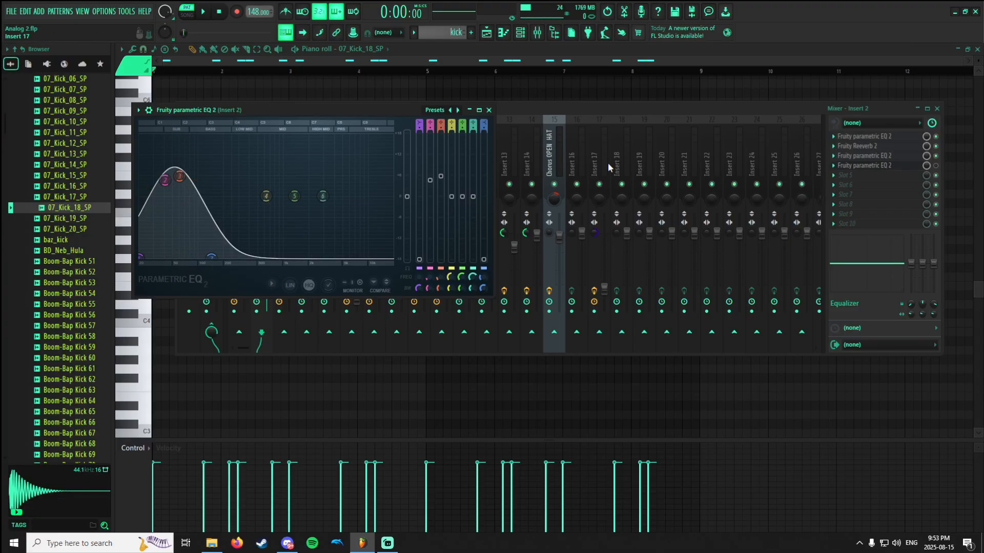
click(938, 166)
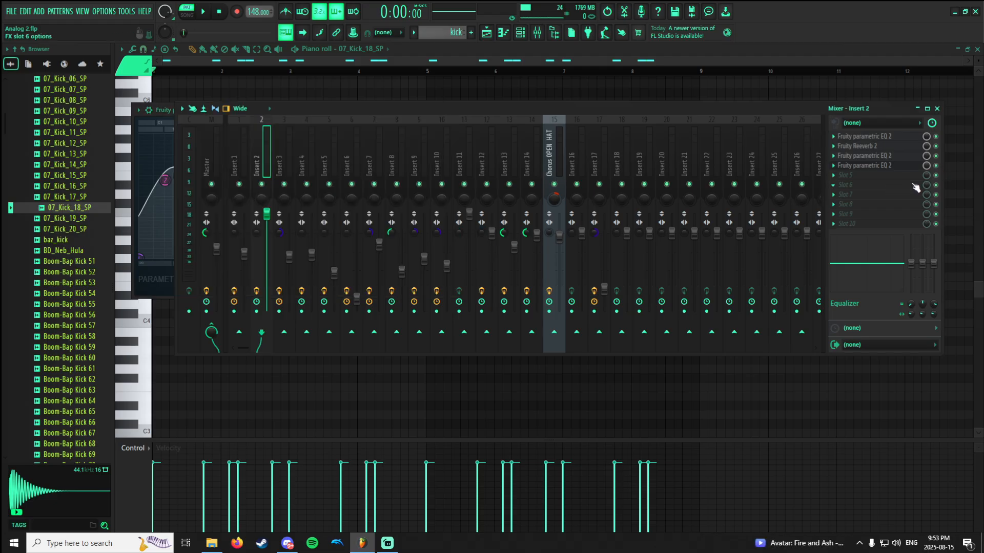
key(space)
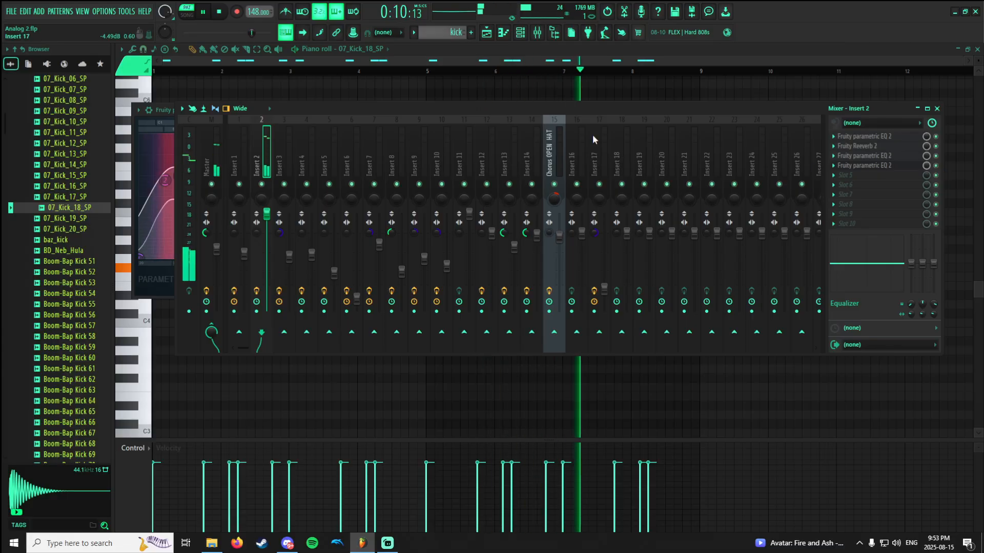
key(space)
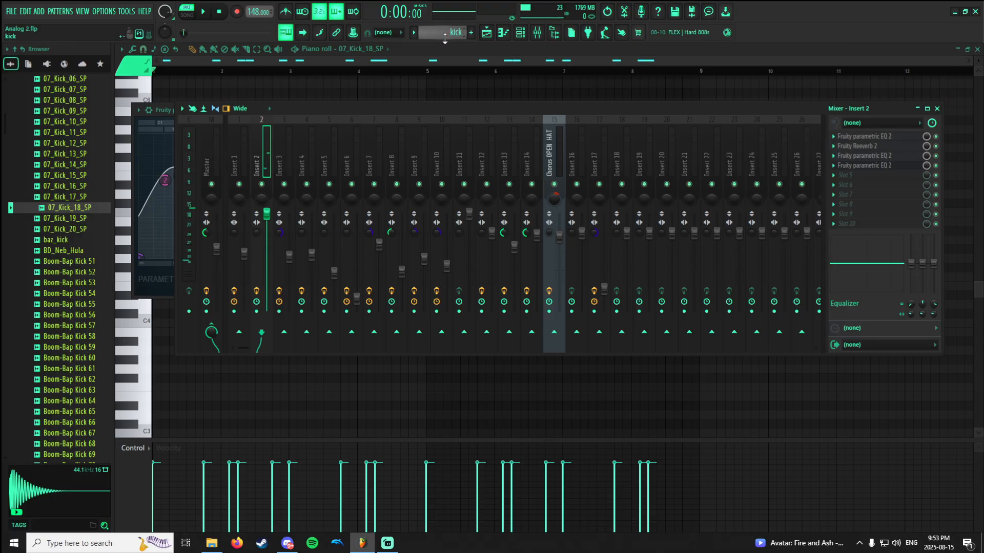
Switch to the rnb pattern, view the Orchestral 1 notes in the piano roll and play them.
scroll(445, 39, up, 1)
click(507, 33)
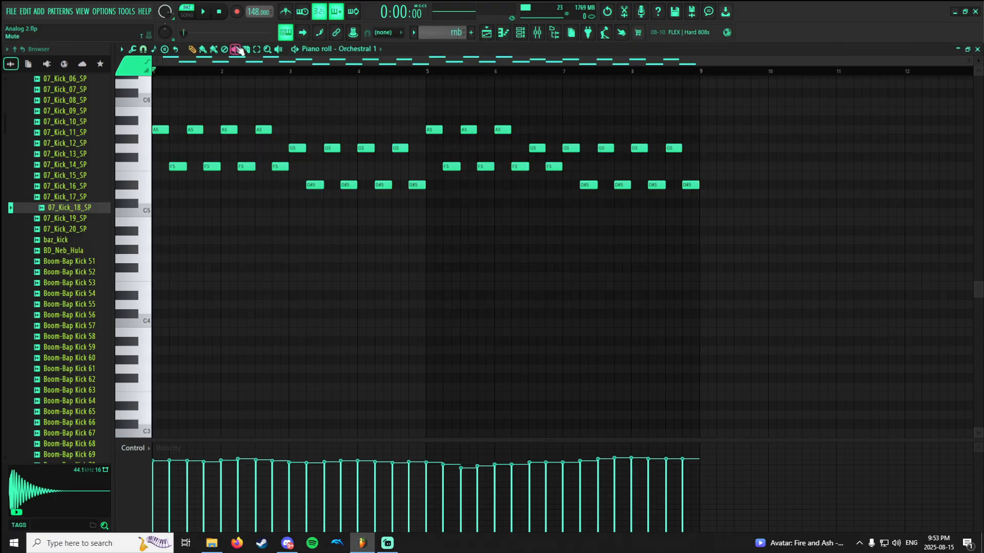
key(space)
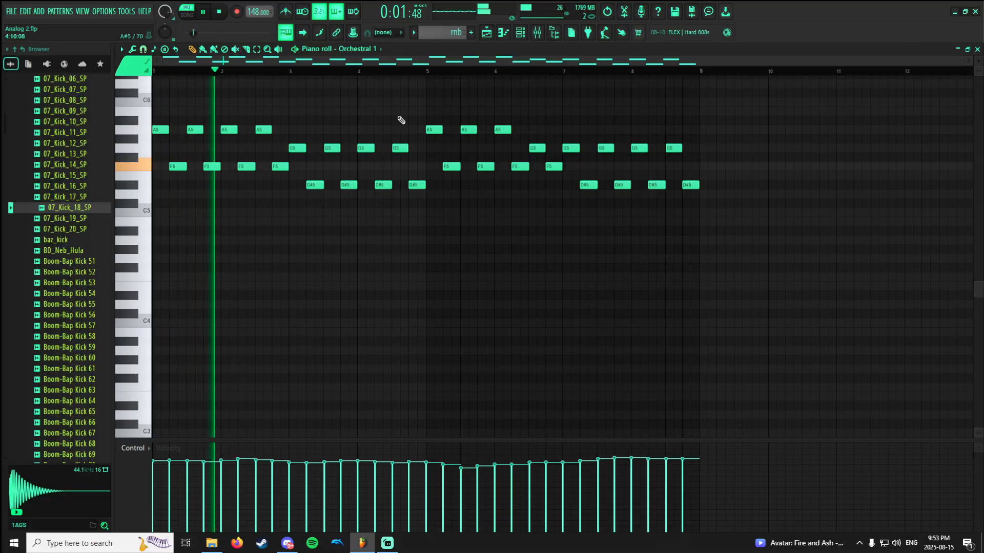
key(space)
Open the Orchestral 1 channel's Sytrus, move its window clear of the channel list and load the Orchestral 1 preset.
click(523, 34)
click(224, 233)
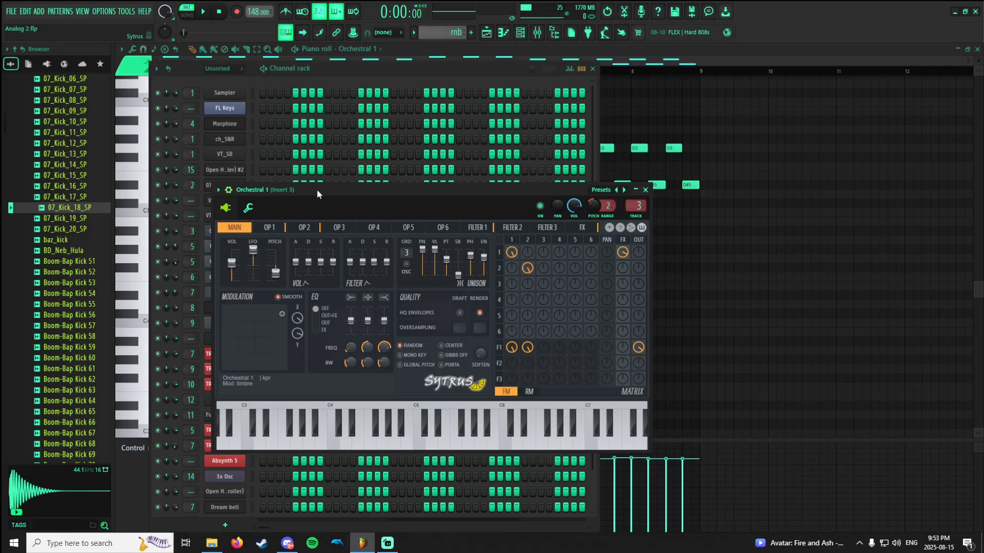
drag(317, 191, 527, 177)
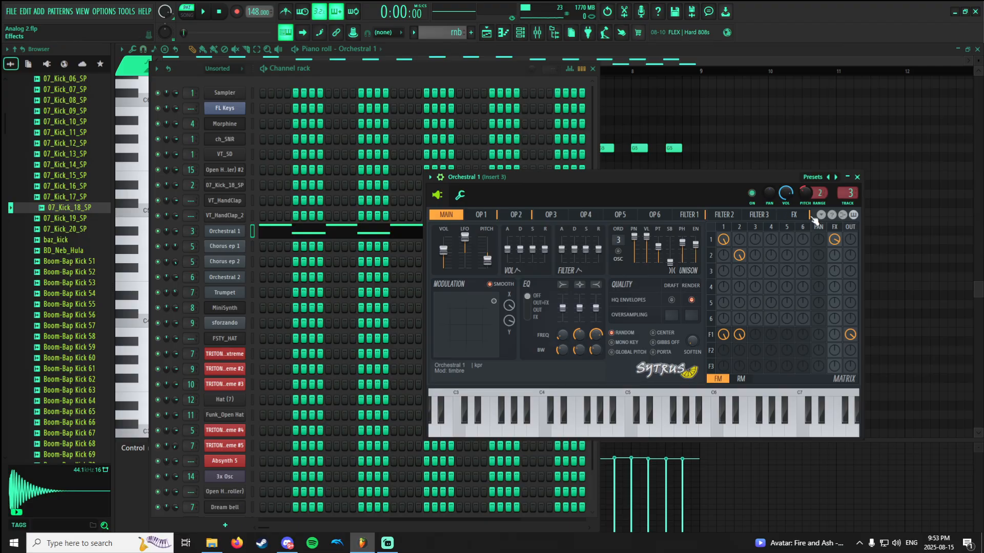
click(813, 176)
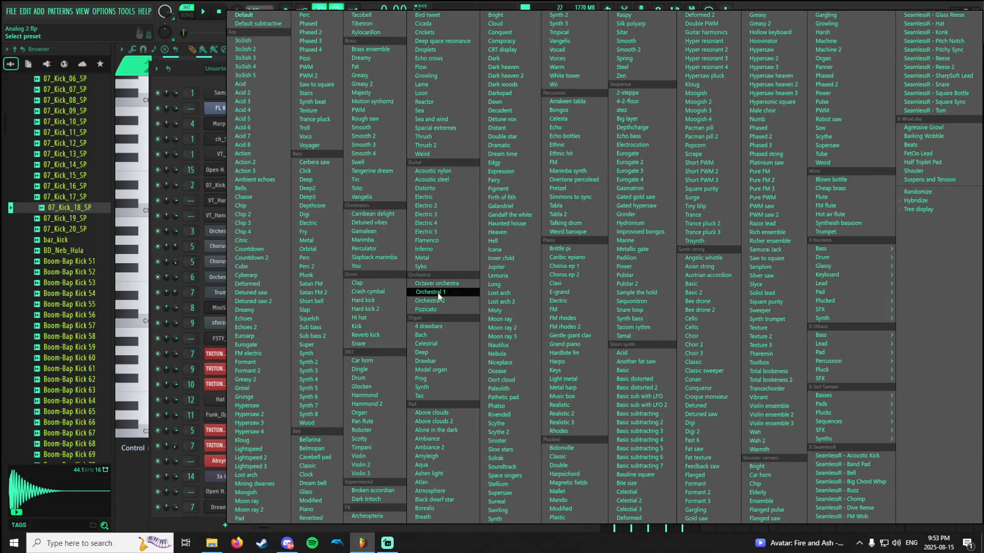
click(266, 127)
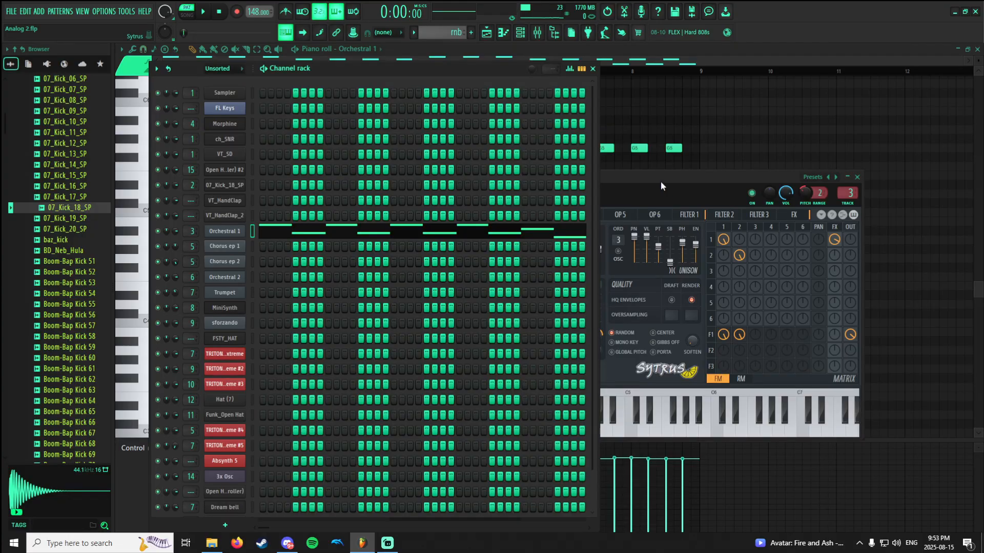
click(819, 180)
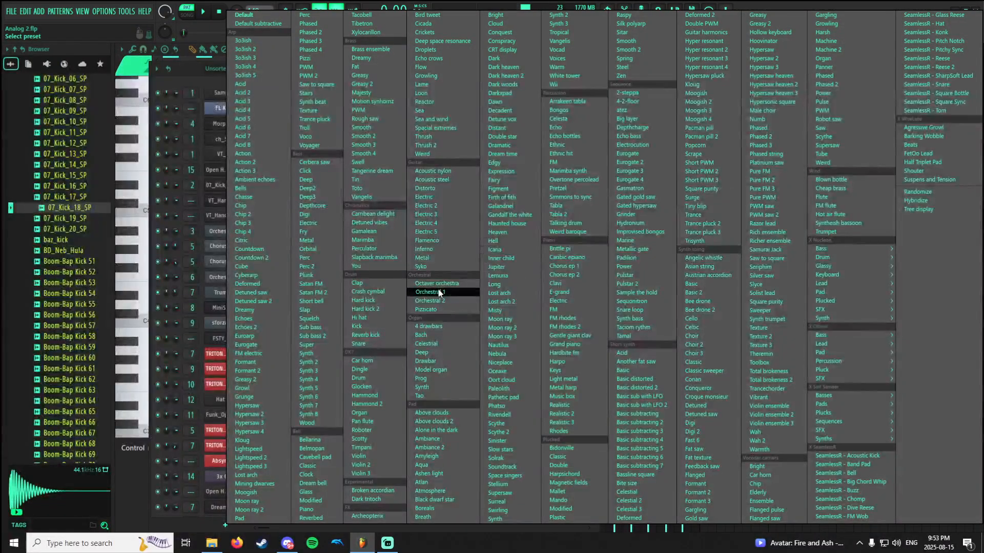
click(439, 292)
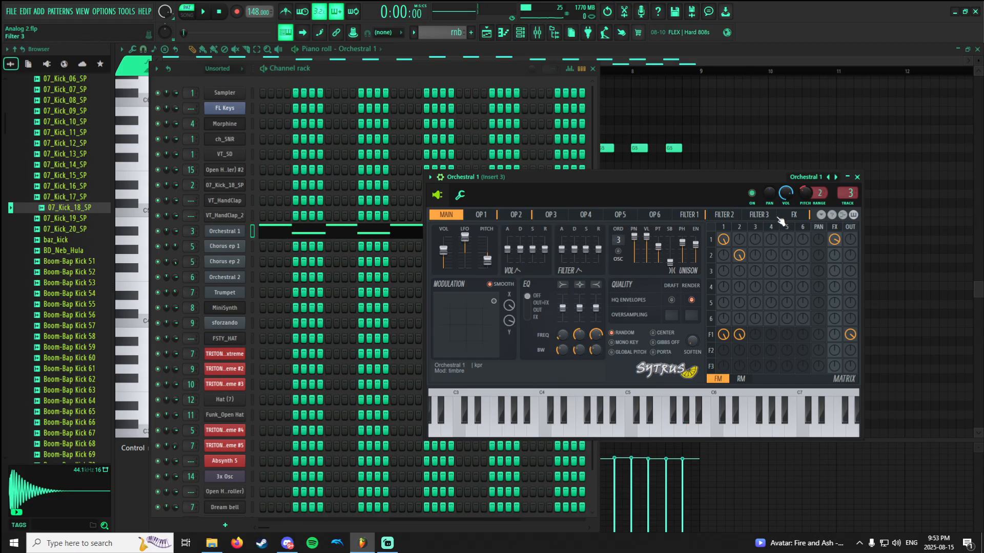
Play the rnb pattern through Insert 3 and compare the track at original stereo separation and merged again.
click(538, 33)
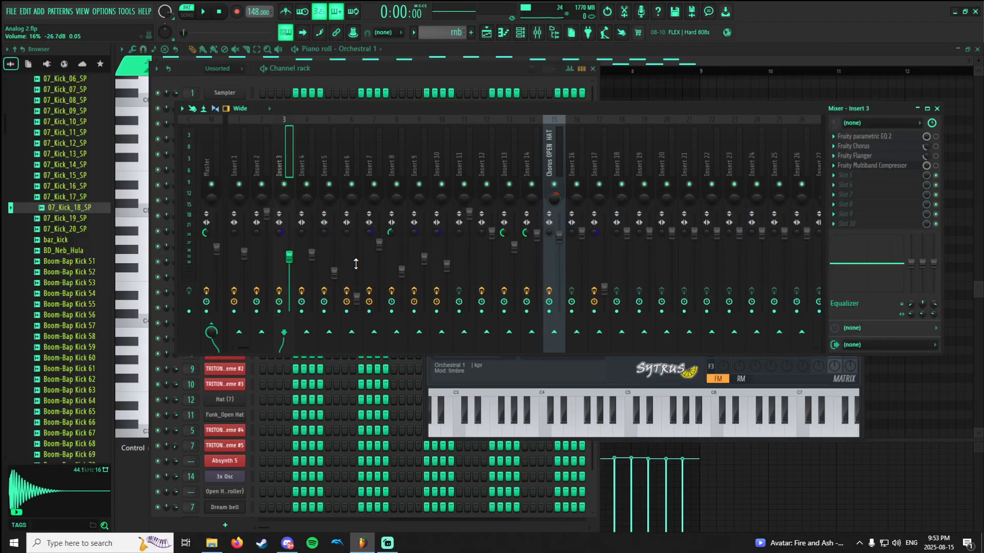
key(space)
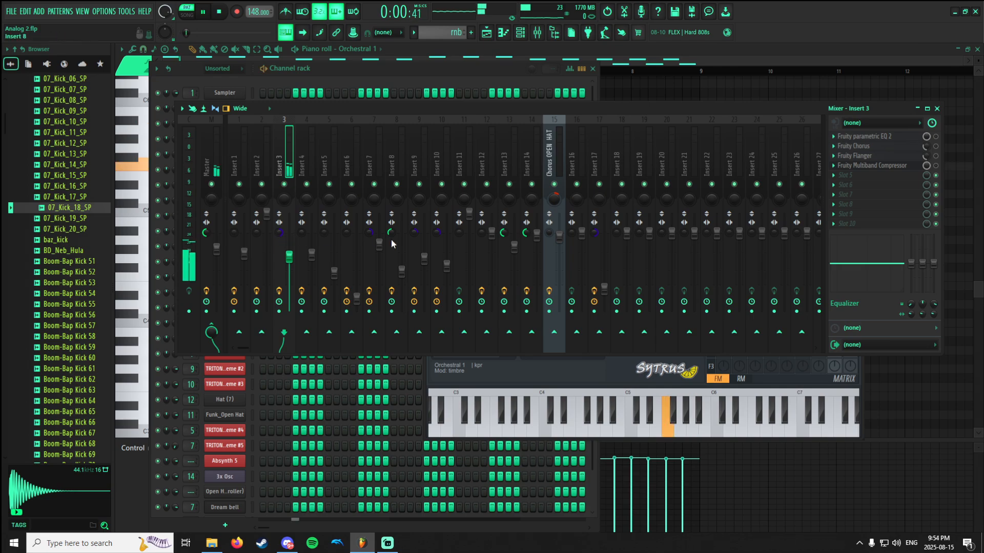
key(space)
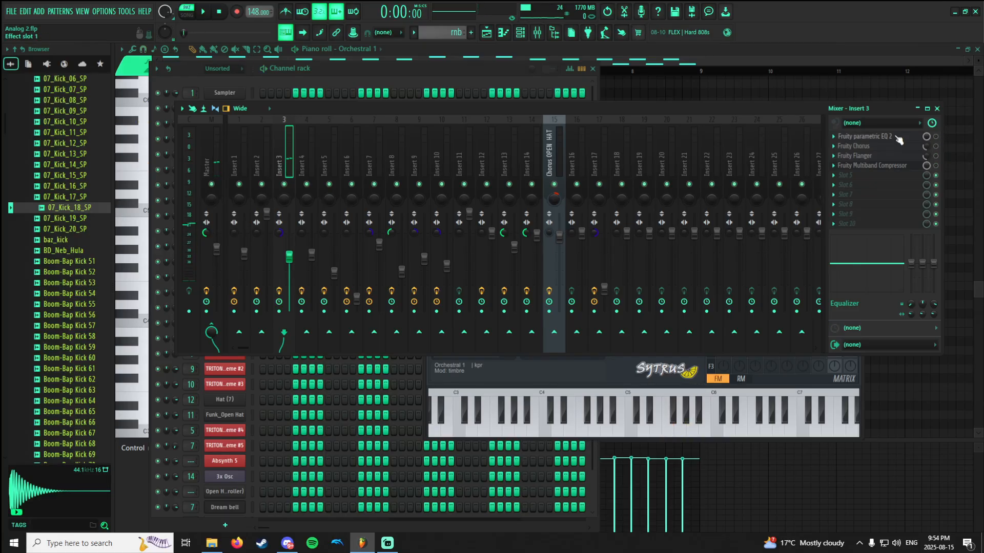
right_click(280, 232)
click(294, 237)
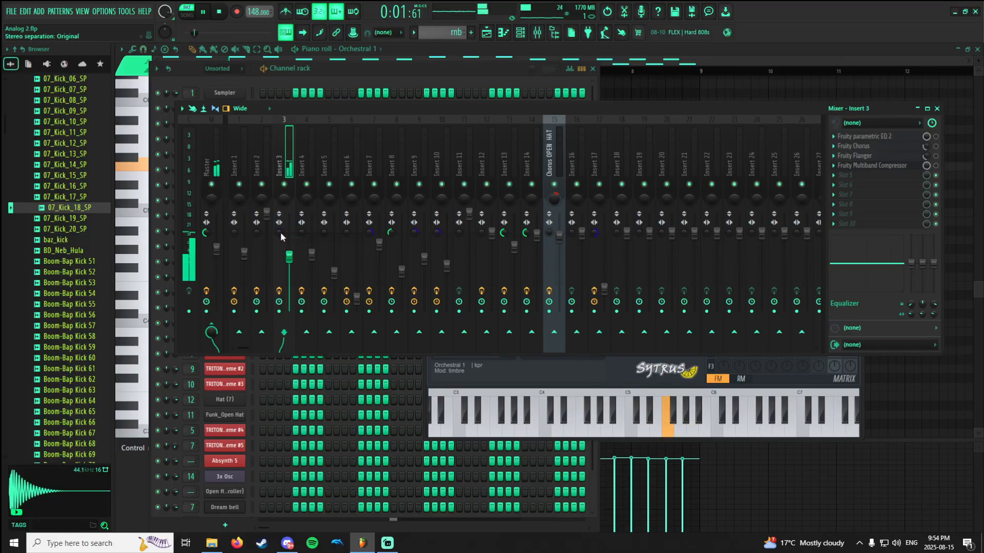
drag(277, 232, 276, 205)
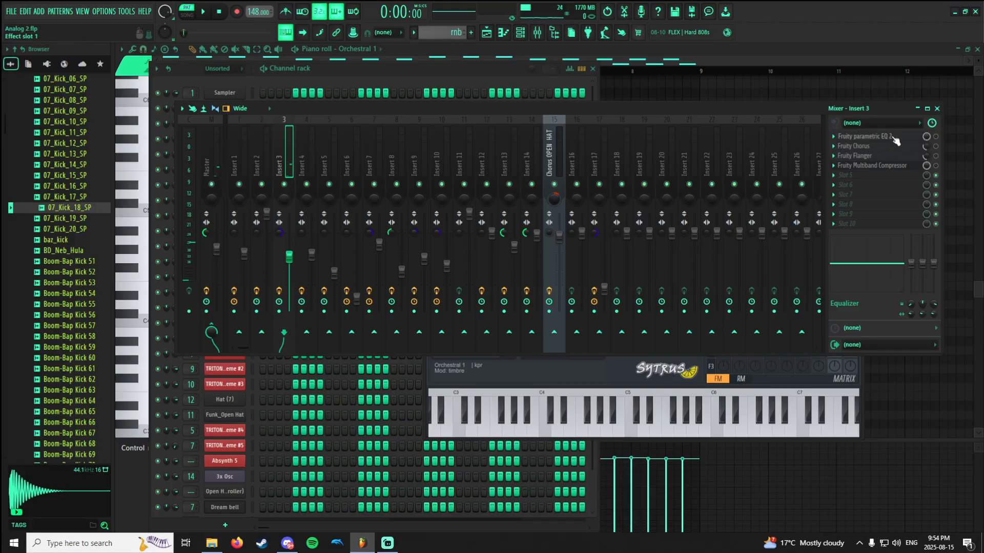
View Fruity parametric EQ 2's curve on Insert 3 and enable the EQ while the rnb pattern plays.
click(894, 138)
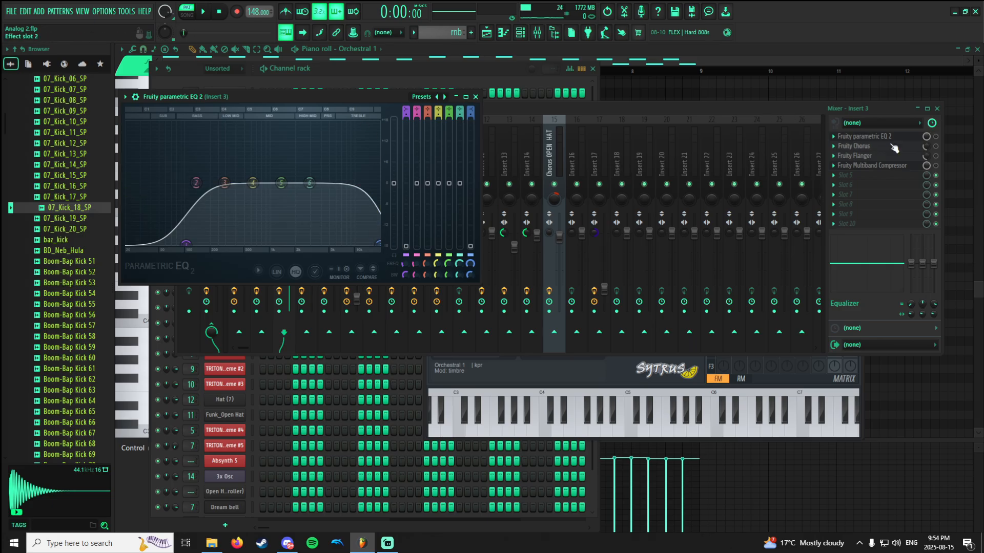
click(939, 142)
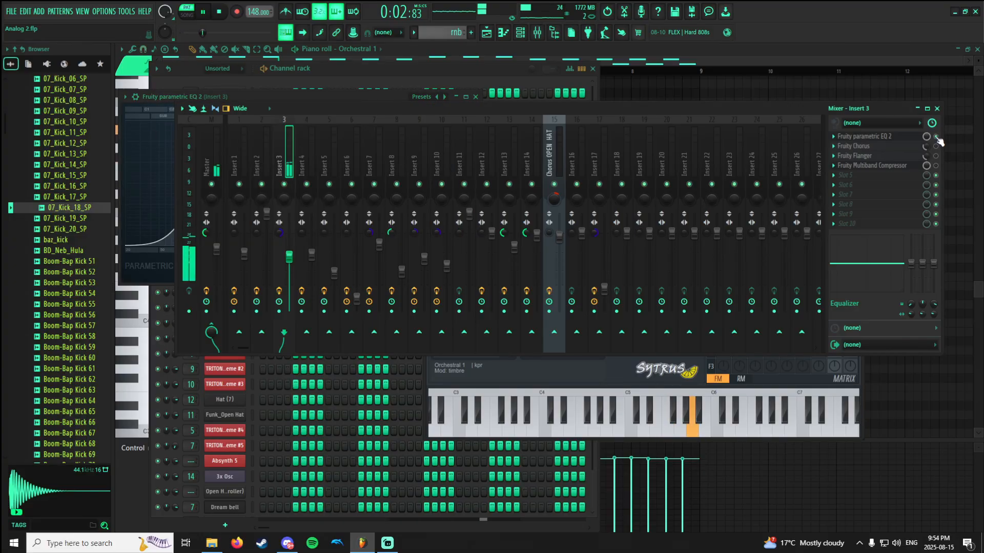
click(890, 137)
key(space)
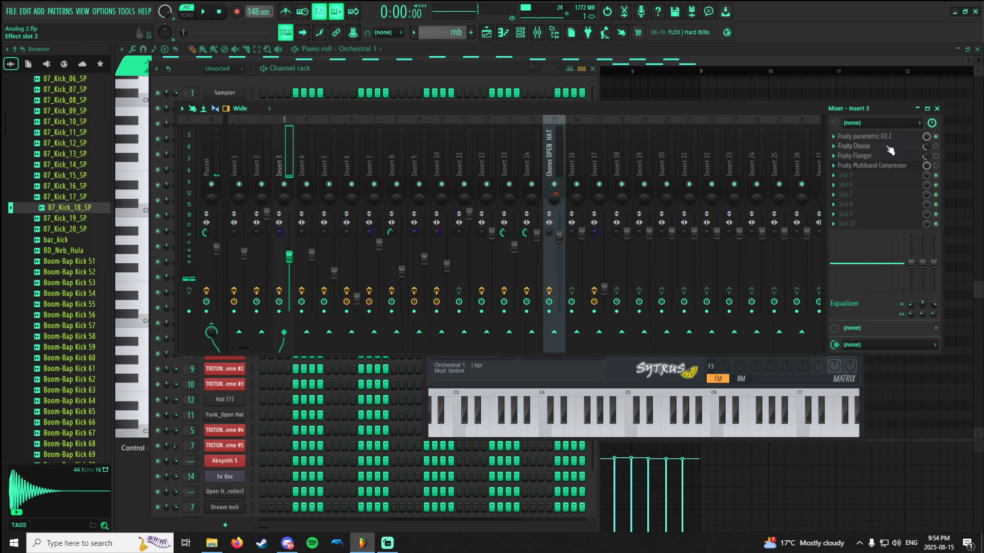
Enable Fruity Chorus on Insert 3 while the rnb pattern plays and view its settings.
click(887, 148)
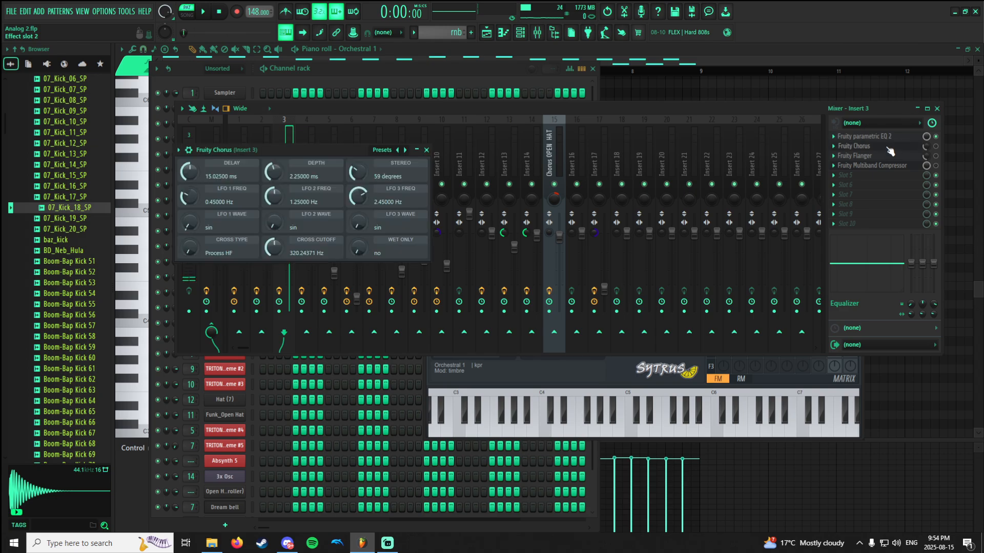
click(938, 153)
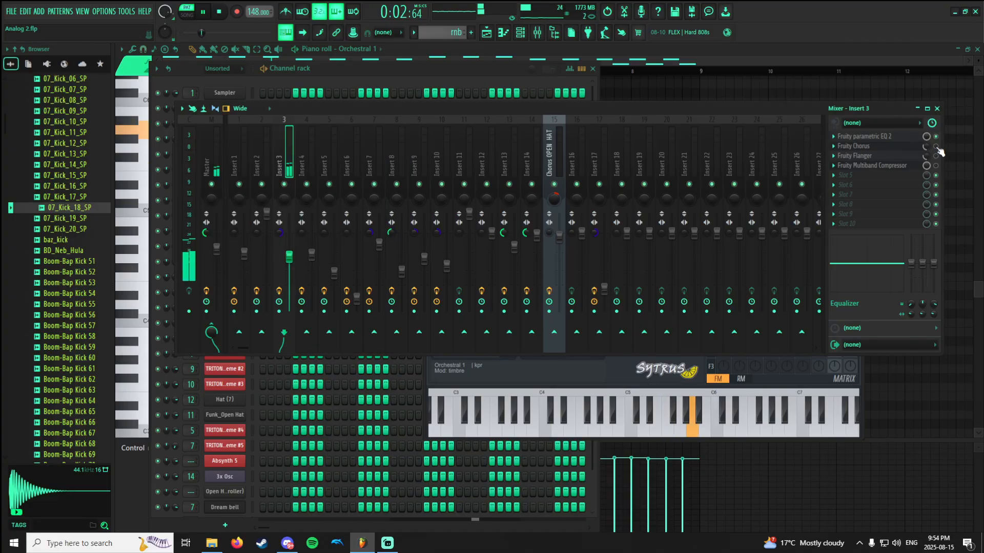
click(905, 150)
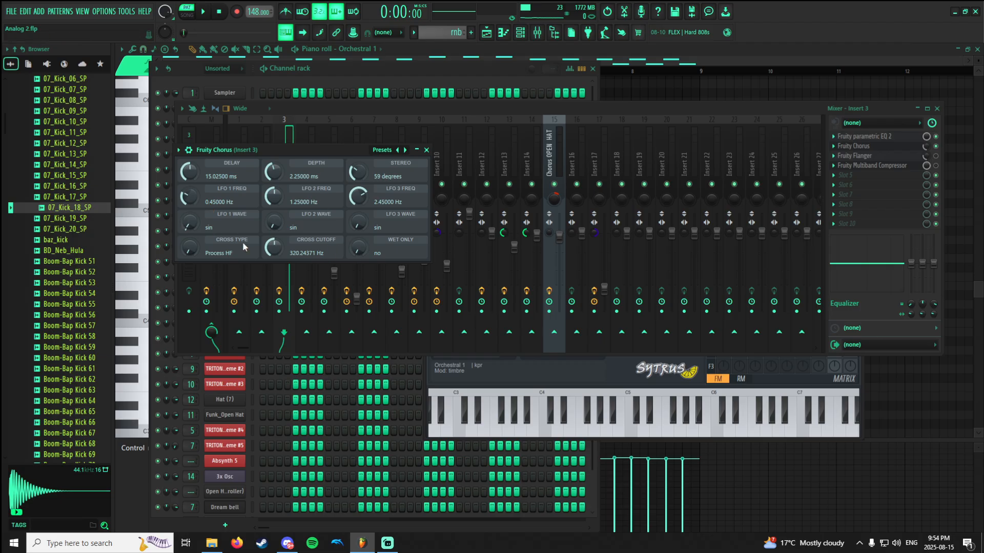
click(883, 149)
Enable Fruity Flanger on Insert 3 while the rnb pattern plays and view its settings.
click(890, 155)
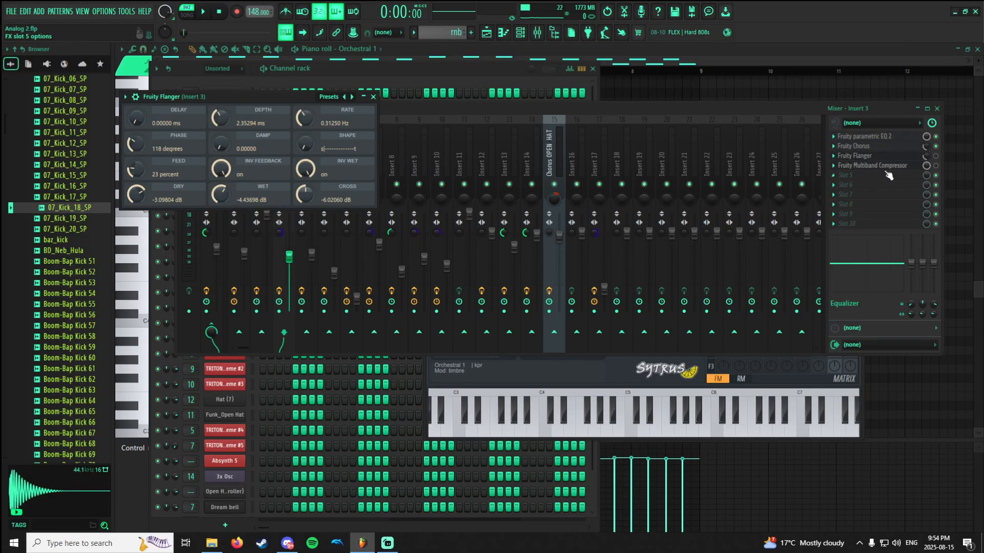
key(space)
click(936, 156)
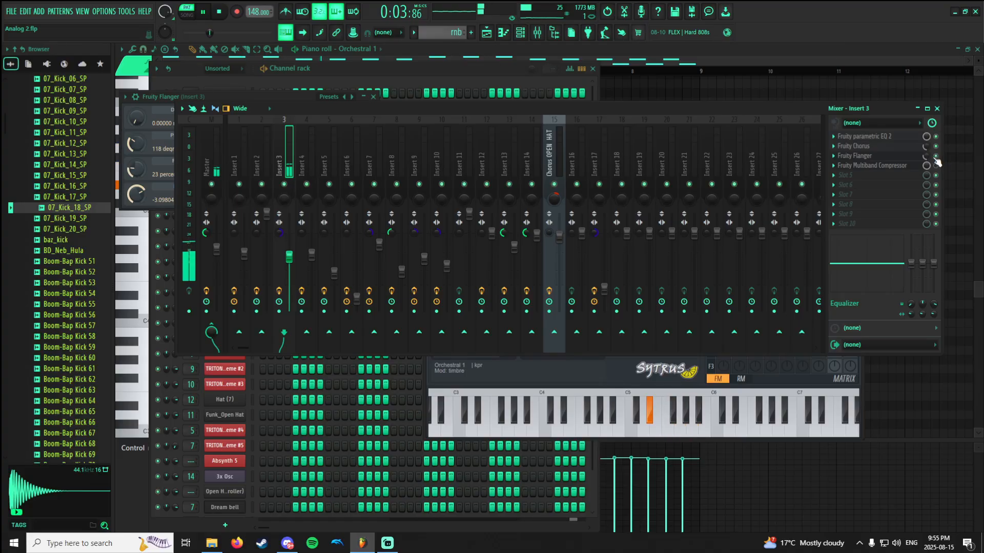
key(space)
click(861, 156)
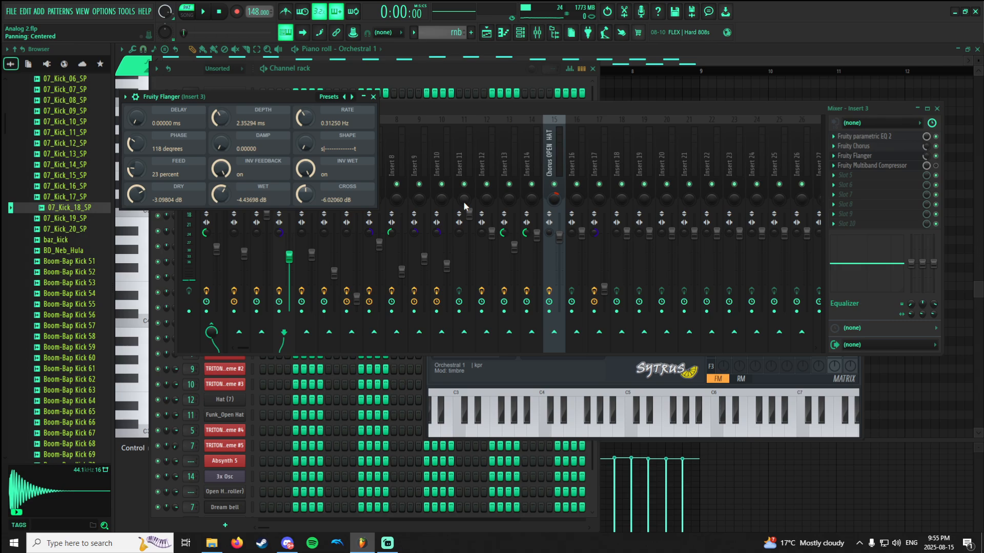
click(878, 162)
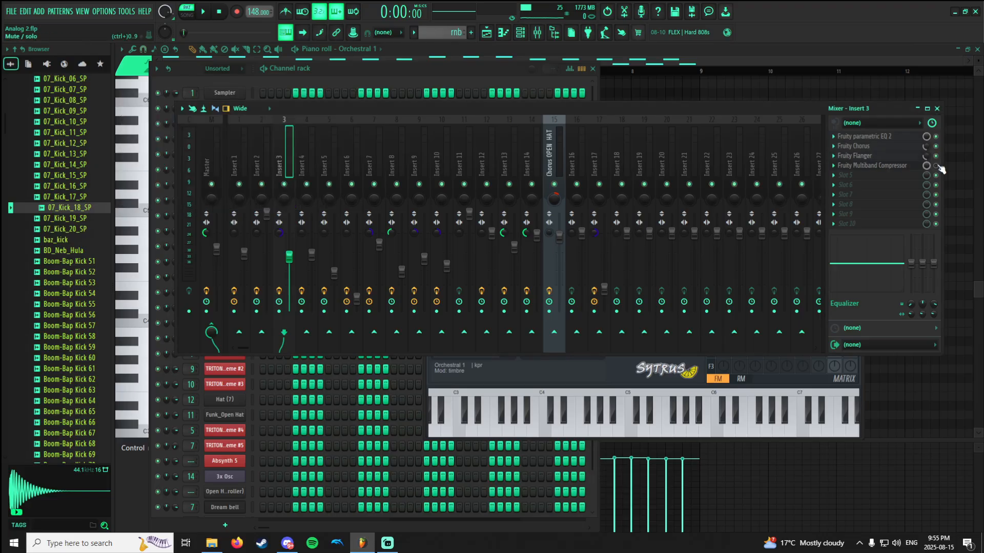
Enable Fruity Multiband Compressor on Insert 3 while the rnb pattern plays and view its band settings.
key(space)
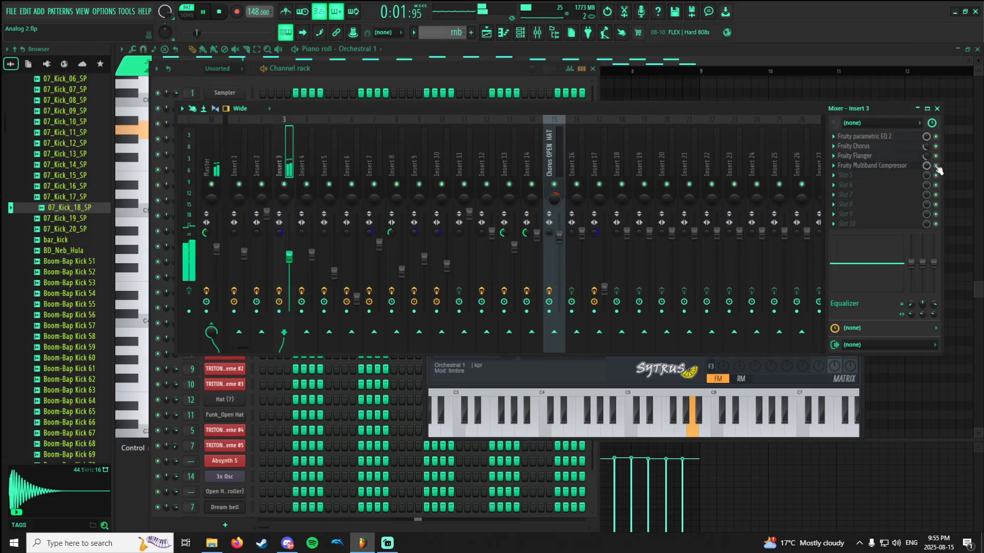
key(space)
click(908, 166)
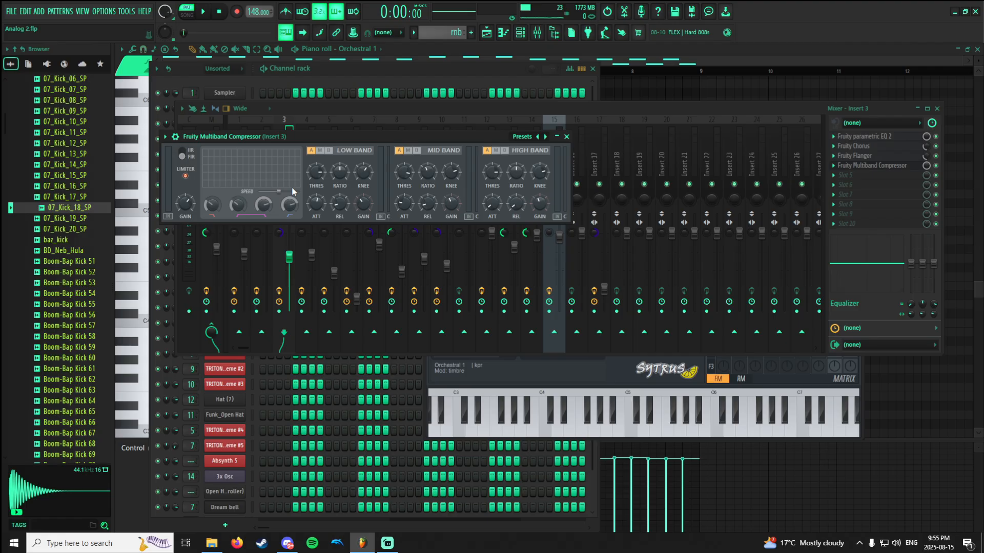
click(883, 166)
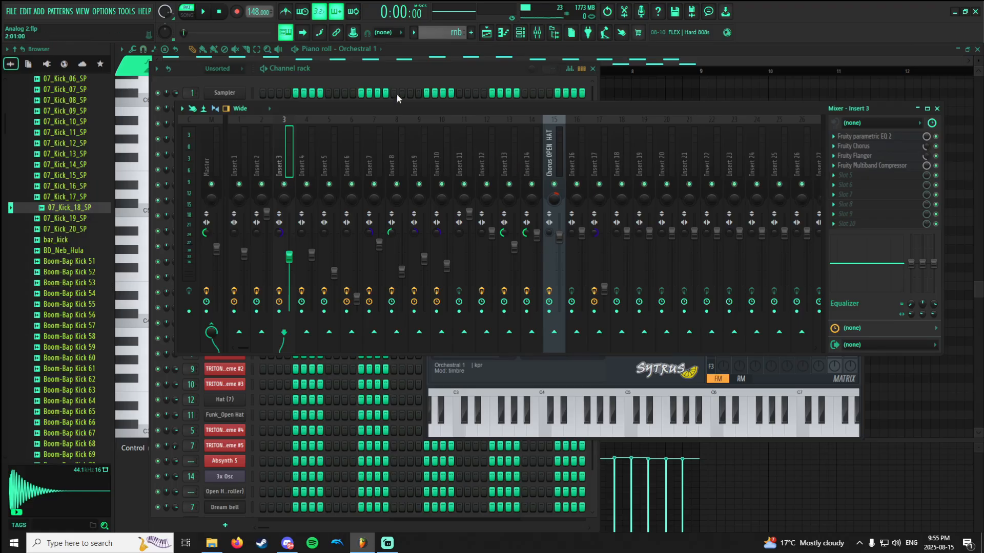
Switch from the rnb pattern to the strings pattern and locate its Orchestral 2 channel in the channel rack.
click(357, 70)
scroll(472, 123, down, 2)
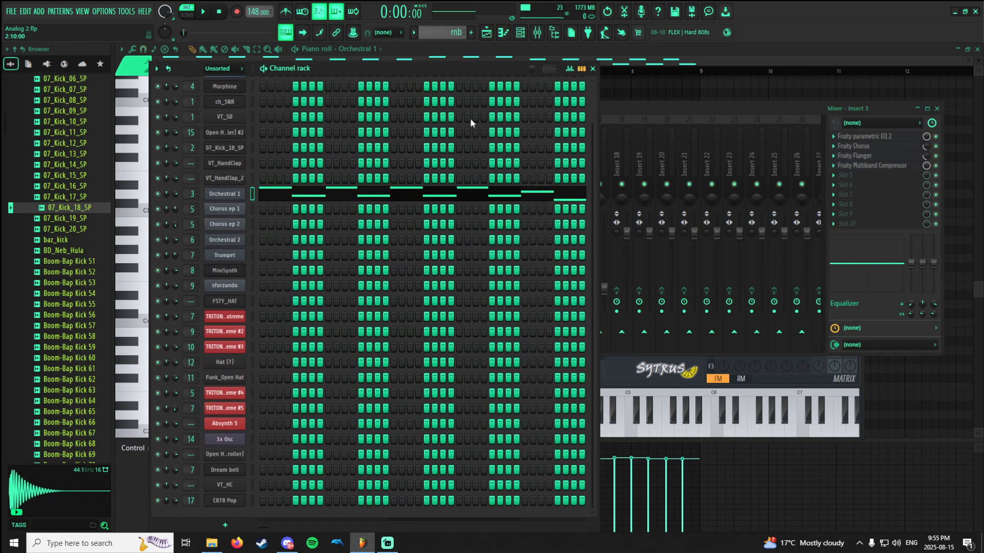
scroll(453, 32, down, 1)
scroll(397, 143, up, 2)
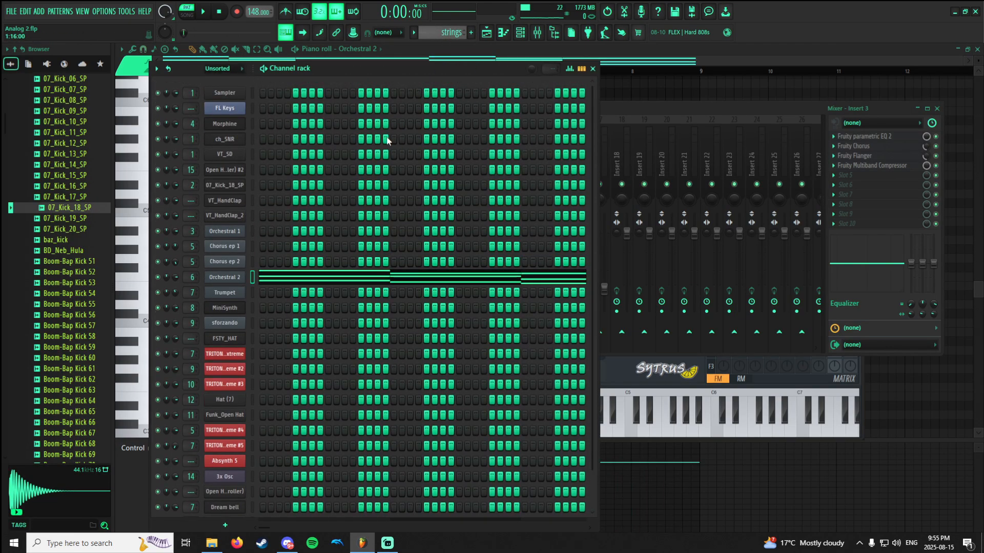
scroll(388, 141, down, 1)
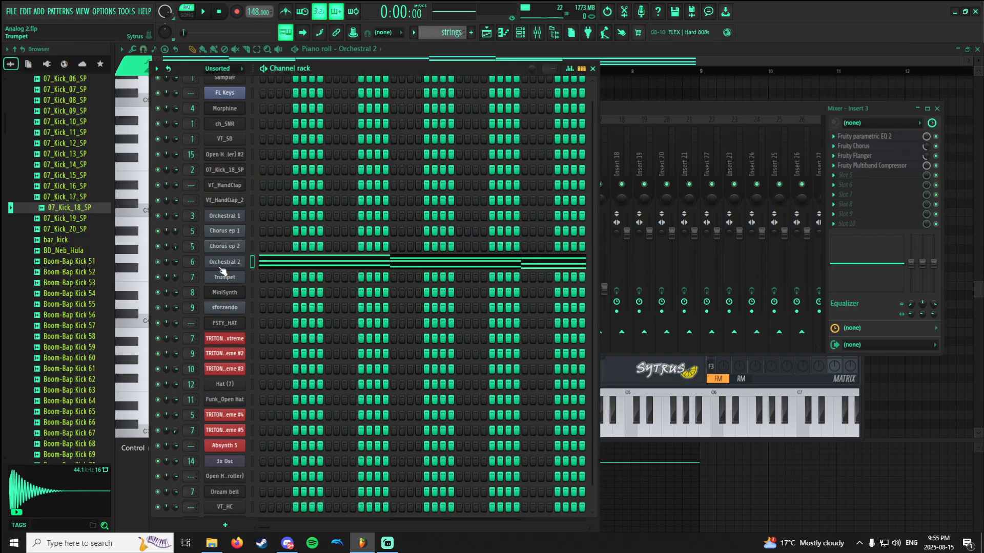
Bypass all four effects on Insert 6 in the mixer and play the strings pattern dry.
key(F9)
click(339, 150)
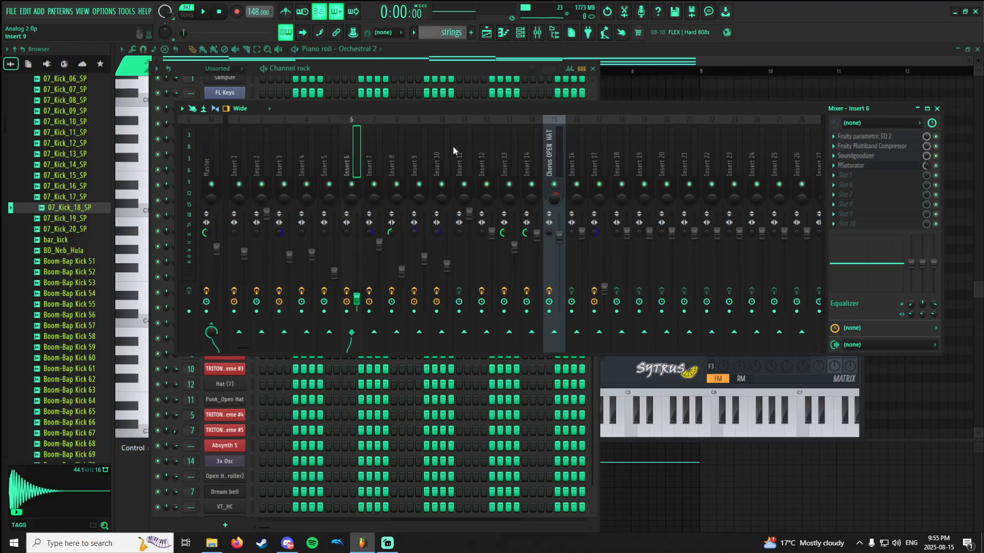
drag(936, 137, 940, 157)
key(space)
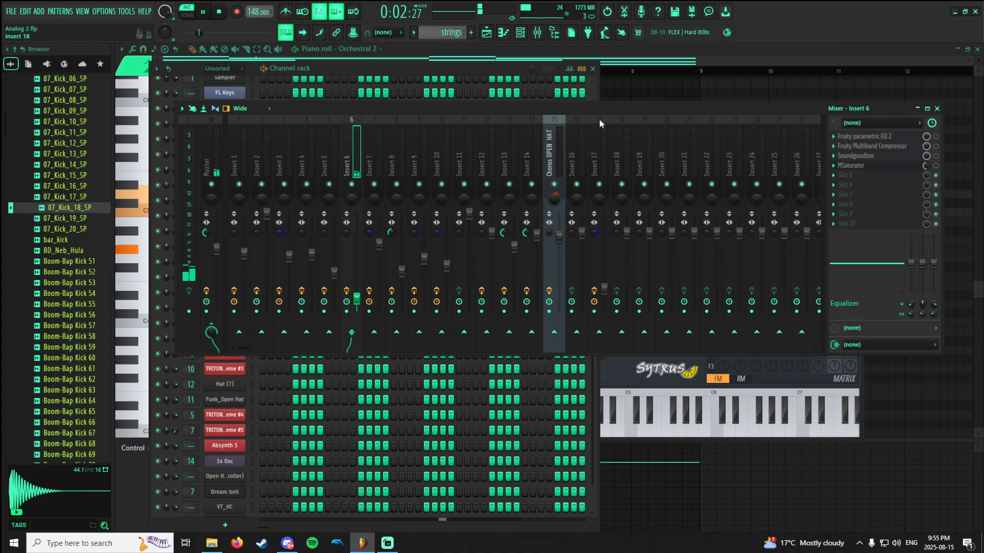
Stop playback, open the Orchestral 2 channel's Sytrus and select its Orchestral 2 preset.
click(424, 73)
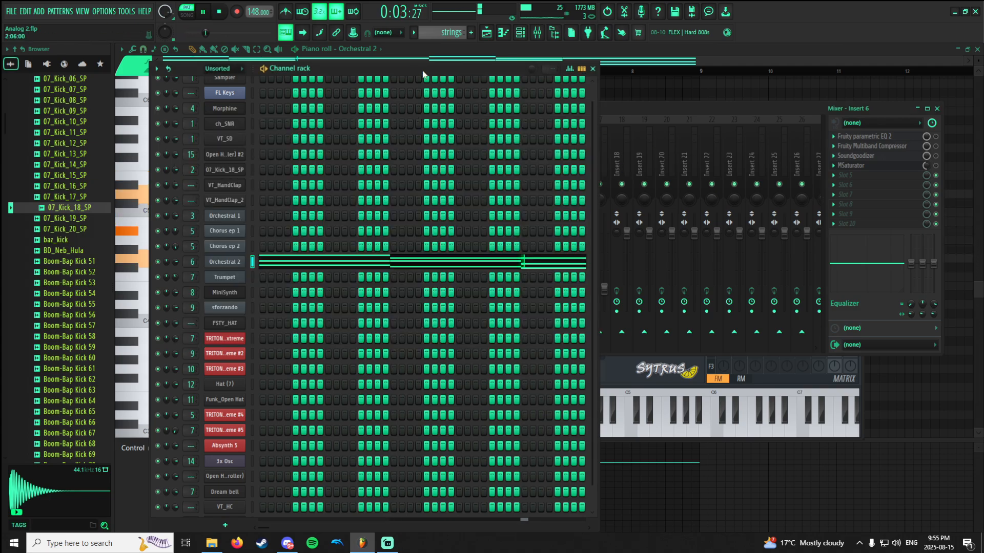
key(space)
right_click(234, 266)
key(Escape)
click(233, 267)
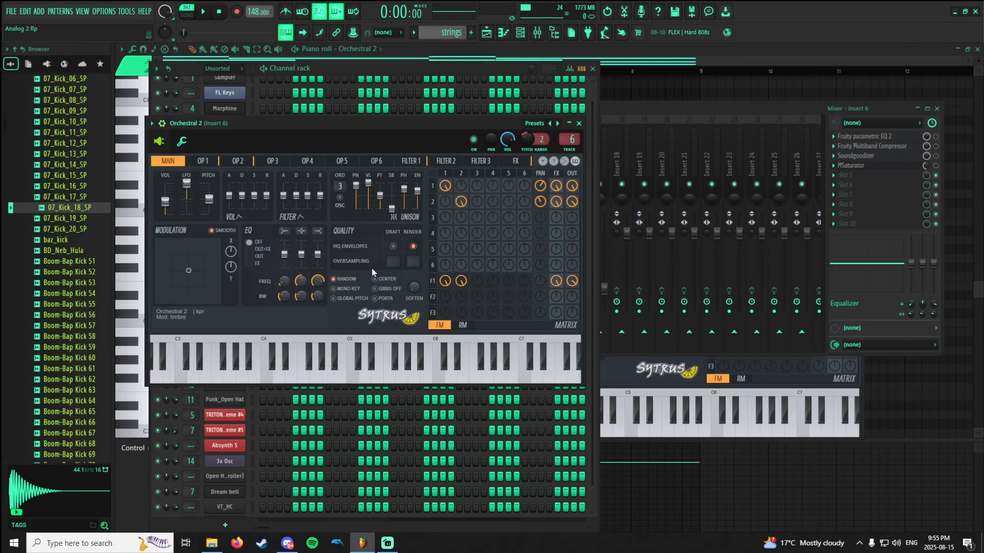
click(534, 123)
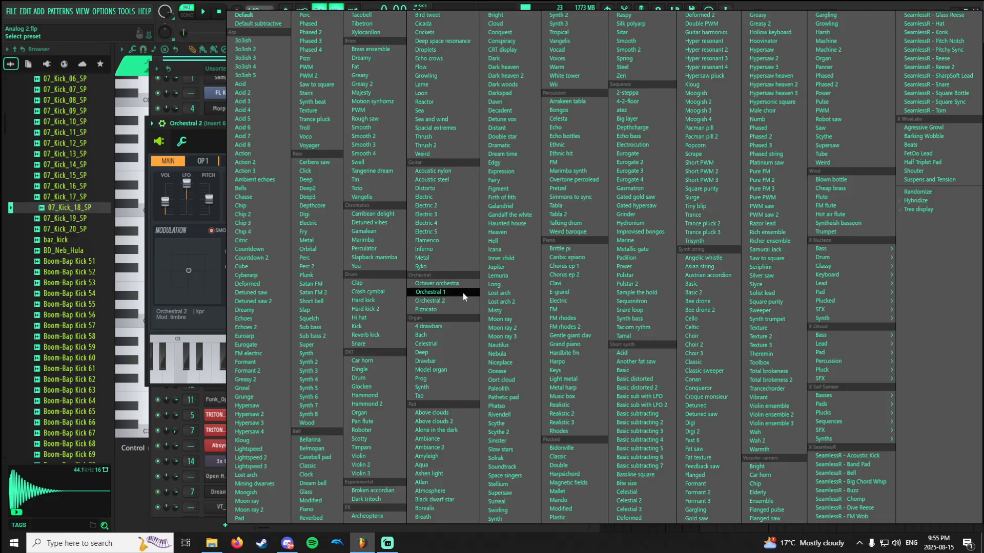
click(449, 303)
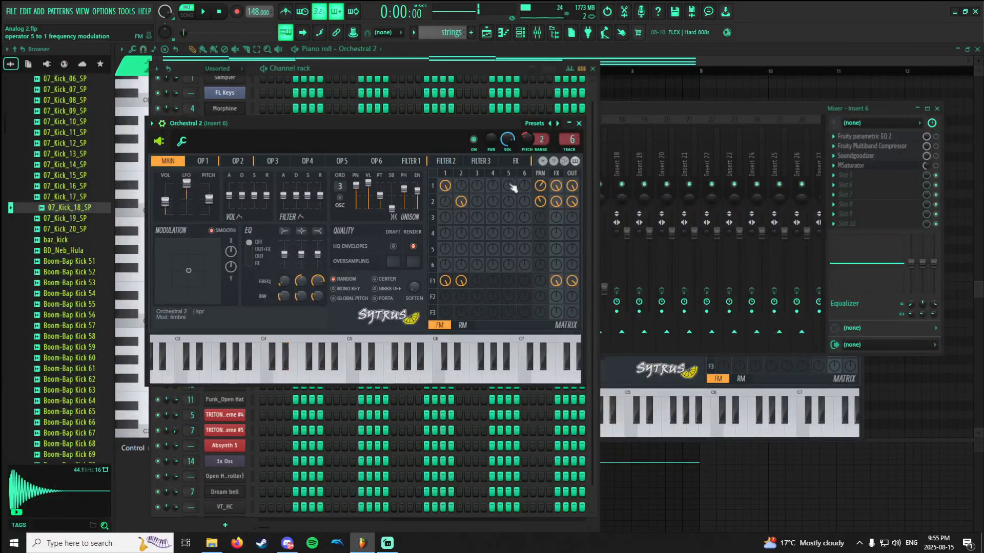
Enable Fruity parametric EQ 2 on Insert 6 while the strings pattern plays and view its curve.
click(625, 108)
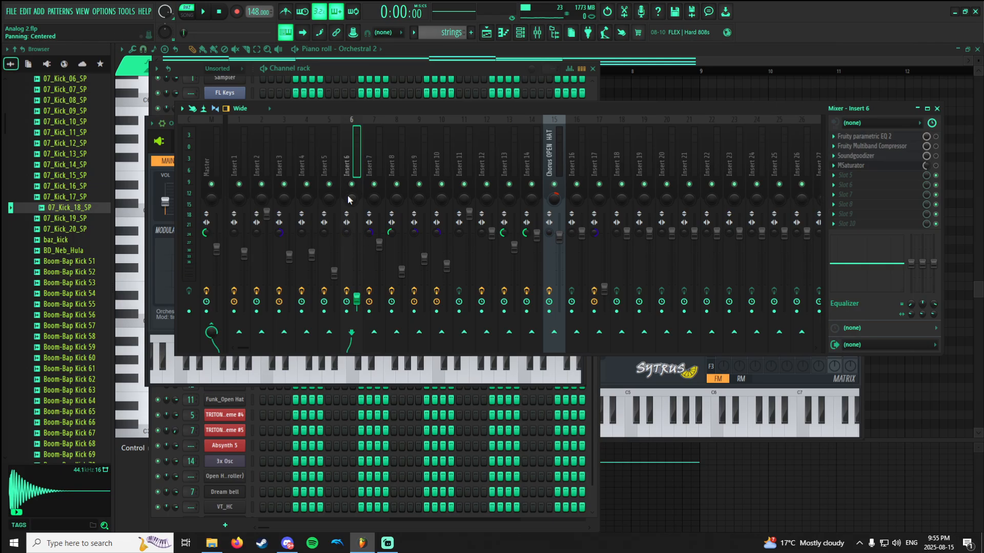
click(897, 139)
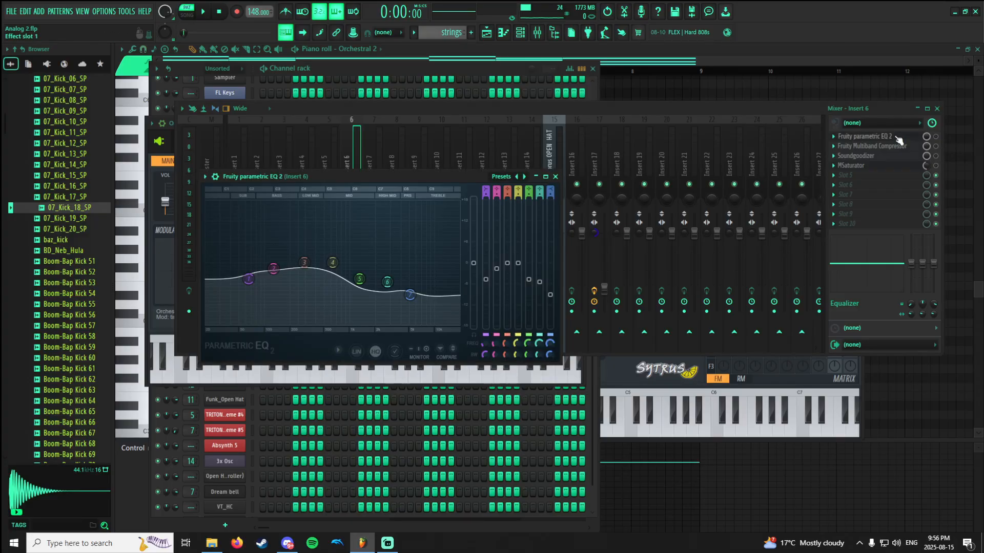
key(space)
click(937, 139)
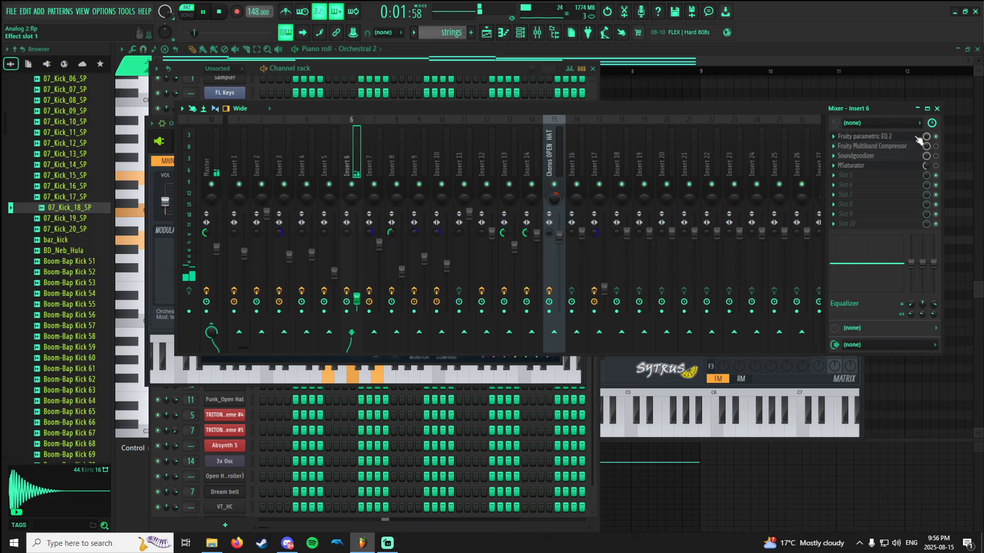
click(918, 140)
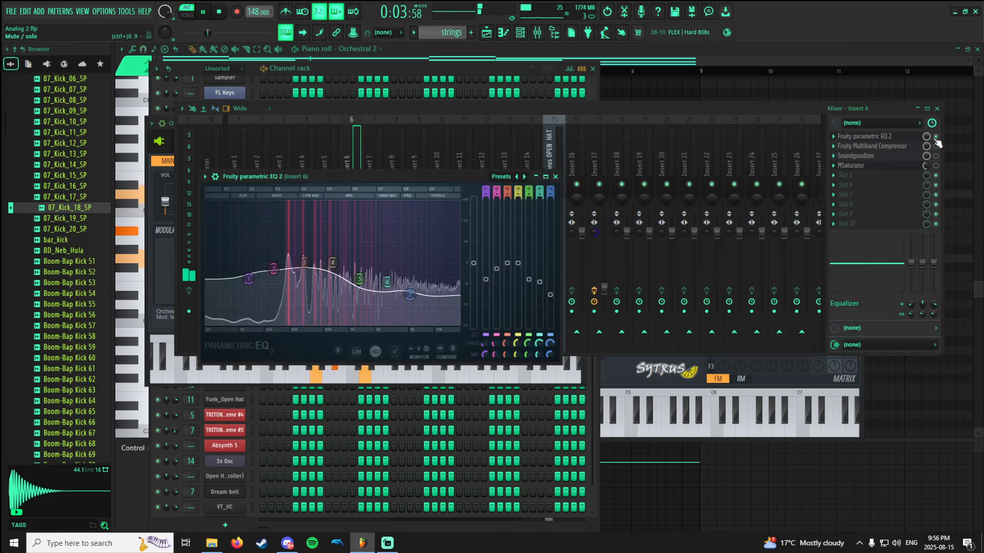
Compare the strings with Insert 6's EQ bypassed and re-enabled, then stop playback with its curve open.
click(937, 140)
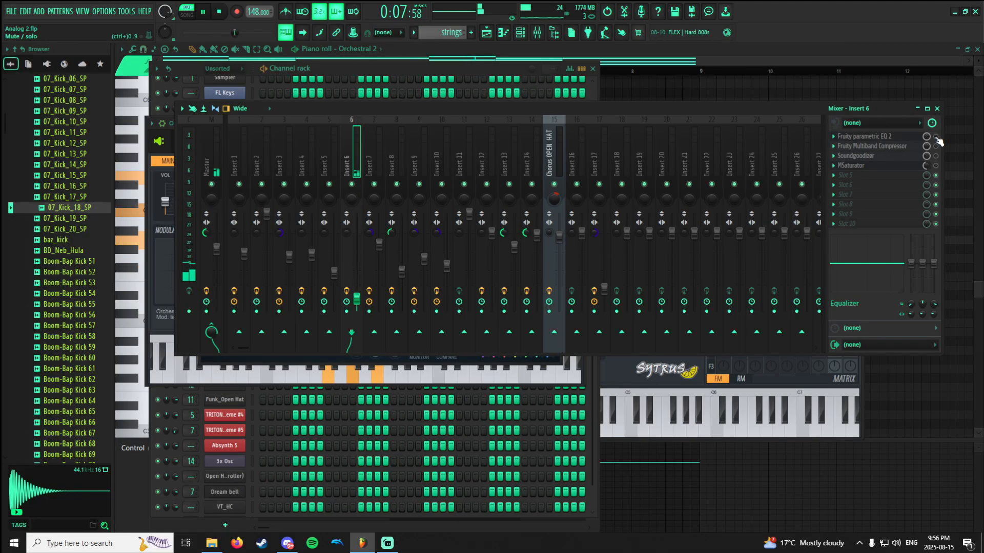
click(937, 139)
click(917, 140)
click(916, 140)
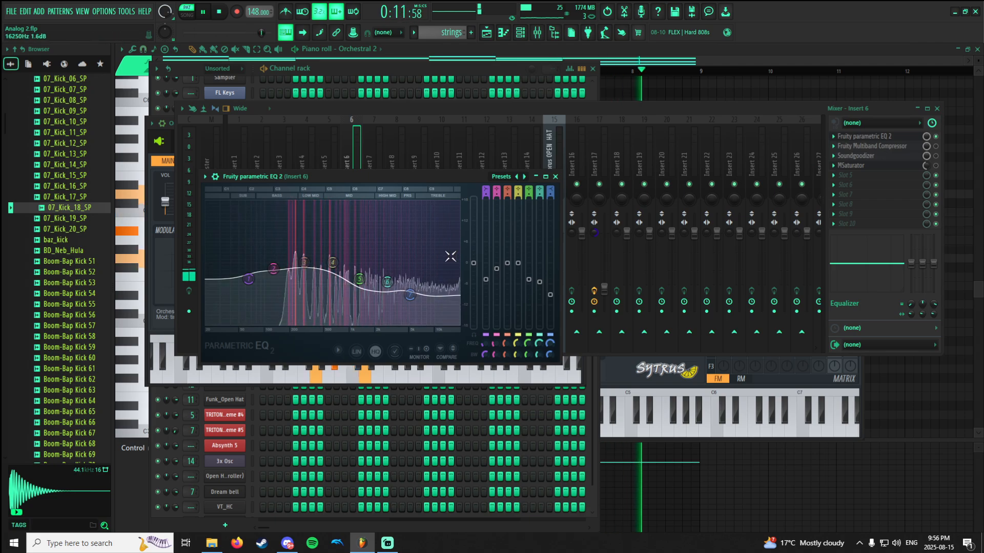
key(space)
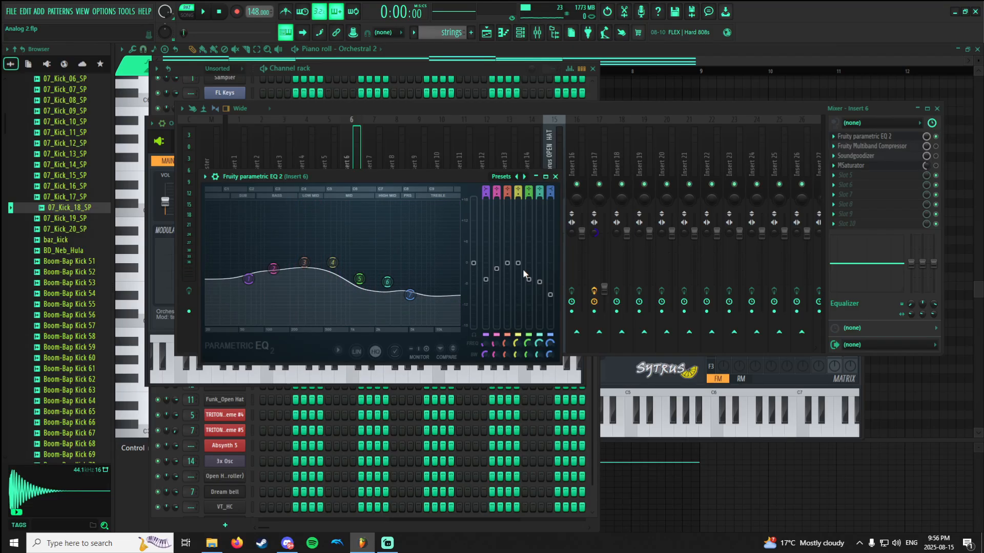
Enable Fruity Multiband Compressor on Insert 6 while the strings pattern plays and view its band settings.
click(897, 148)
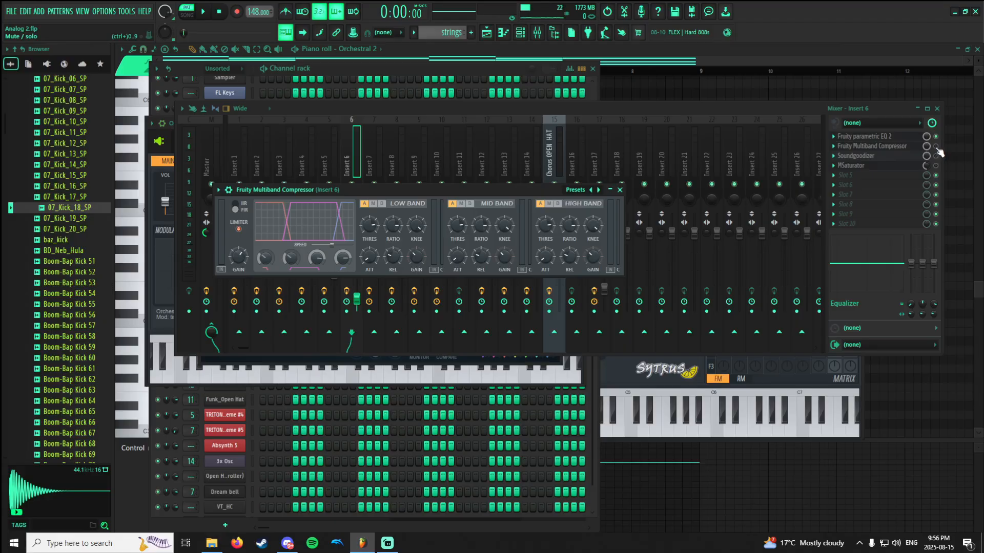
key(space)
click(892, 148)
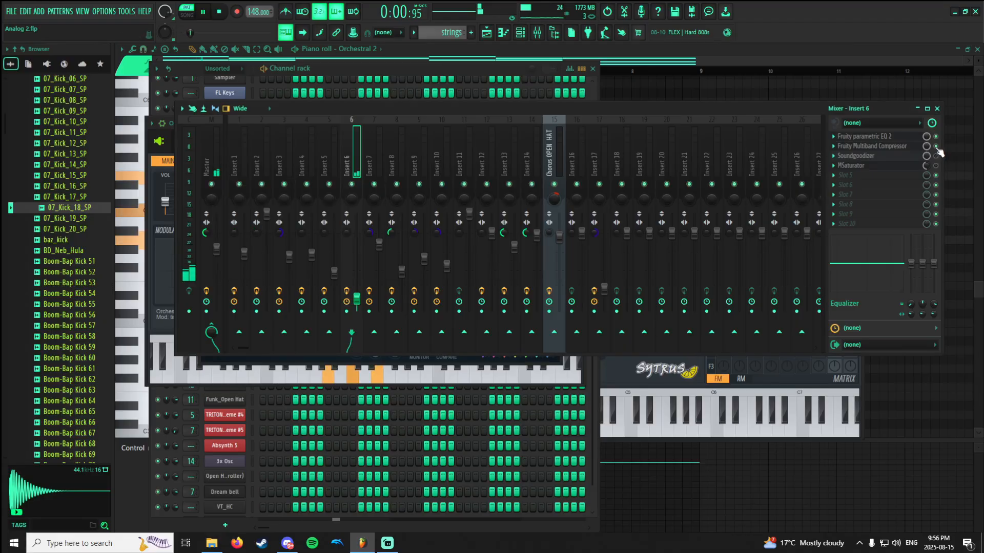
click(891, 147)
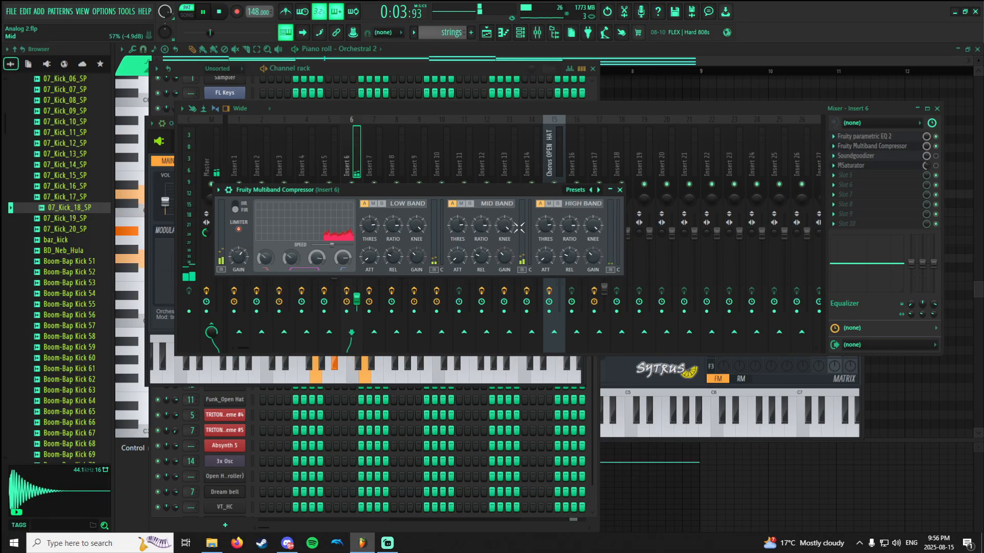
drag(507, 190, 560, 169)
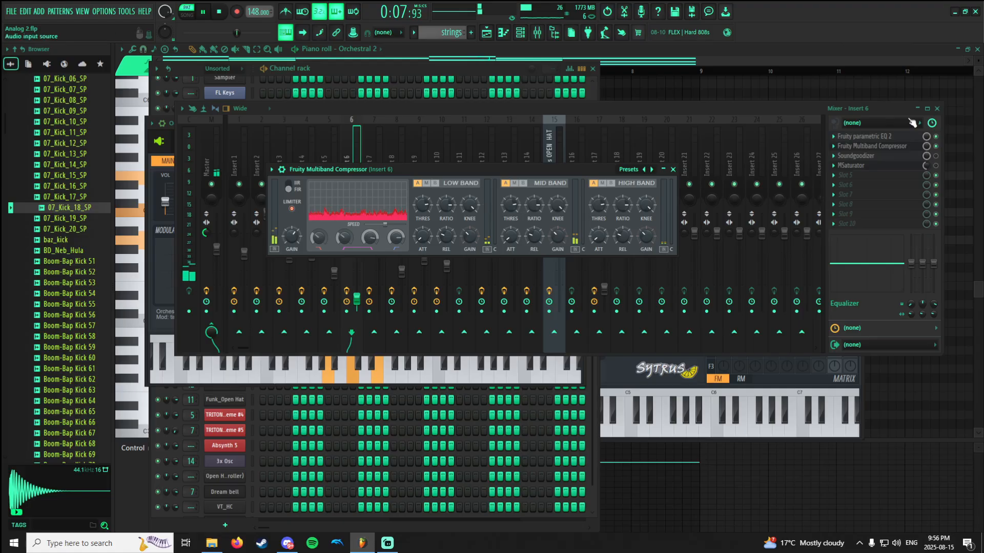
click(936, 146)
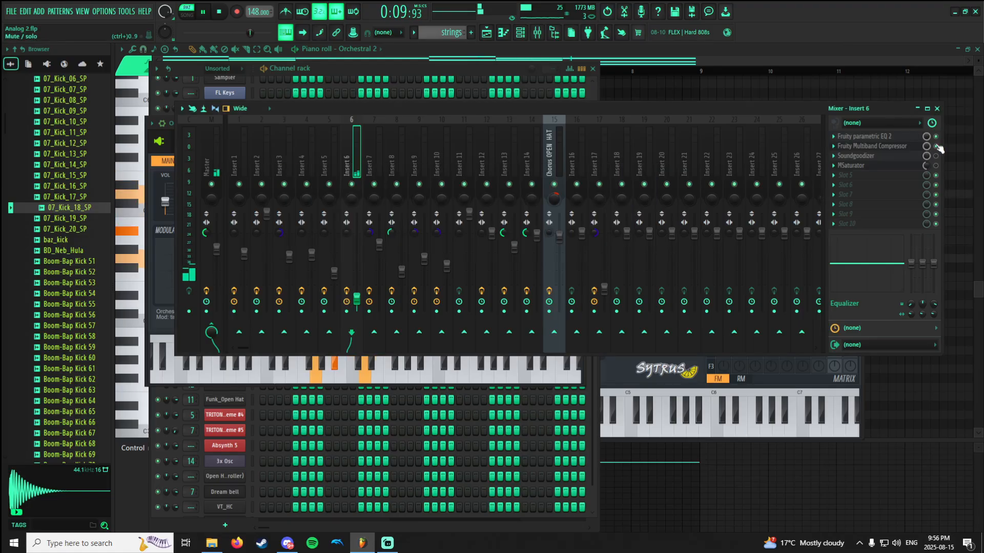
key(space)
click(903, 148)
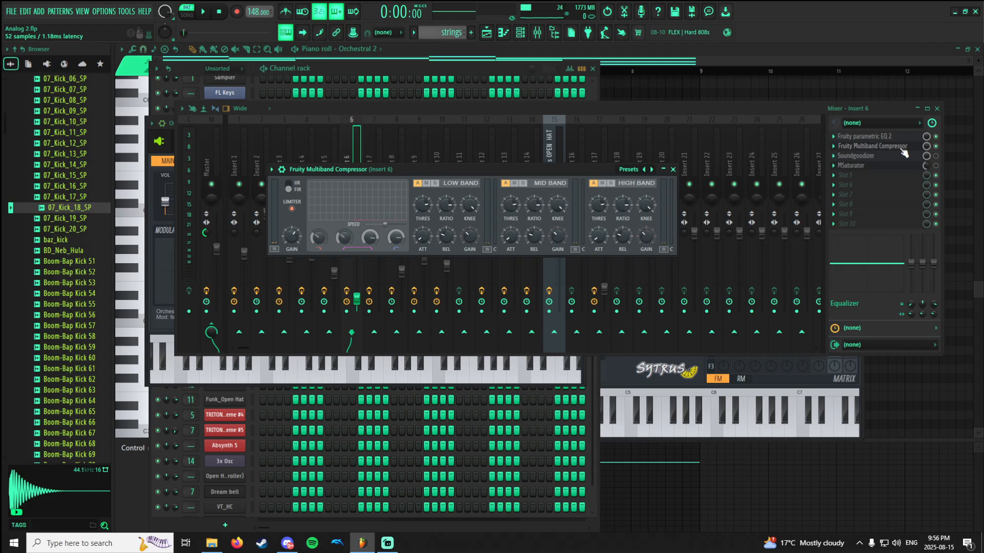
click(903, 148)
View Soundgoodizer's mode A setting on Insert 6 and enable the effect while the strings pattern plays.
click(897, 158)
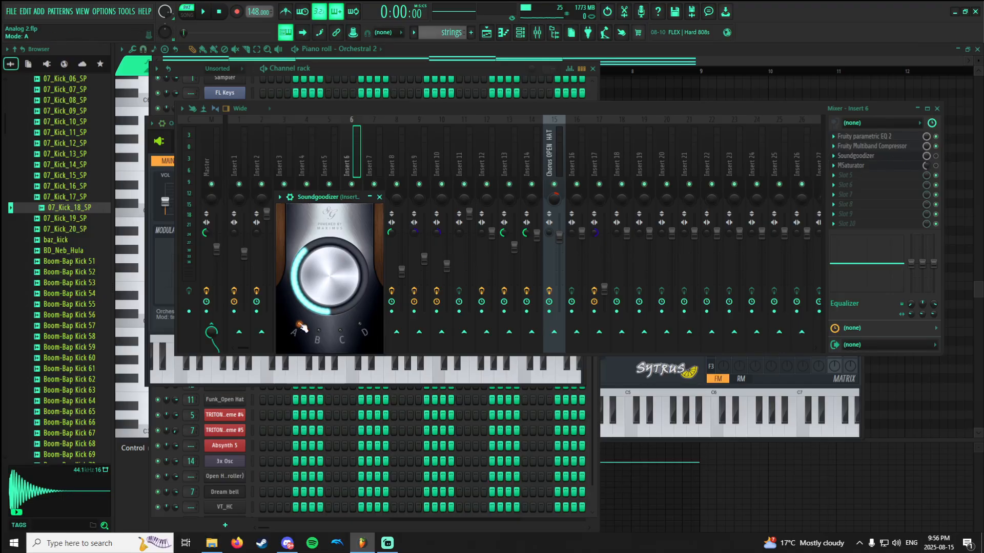
key(space)
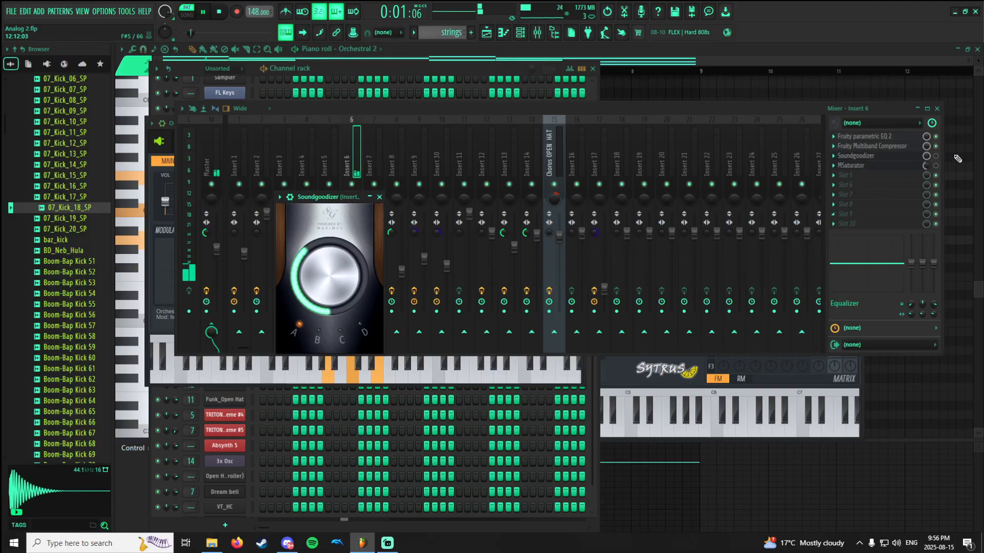
click(936, 157)
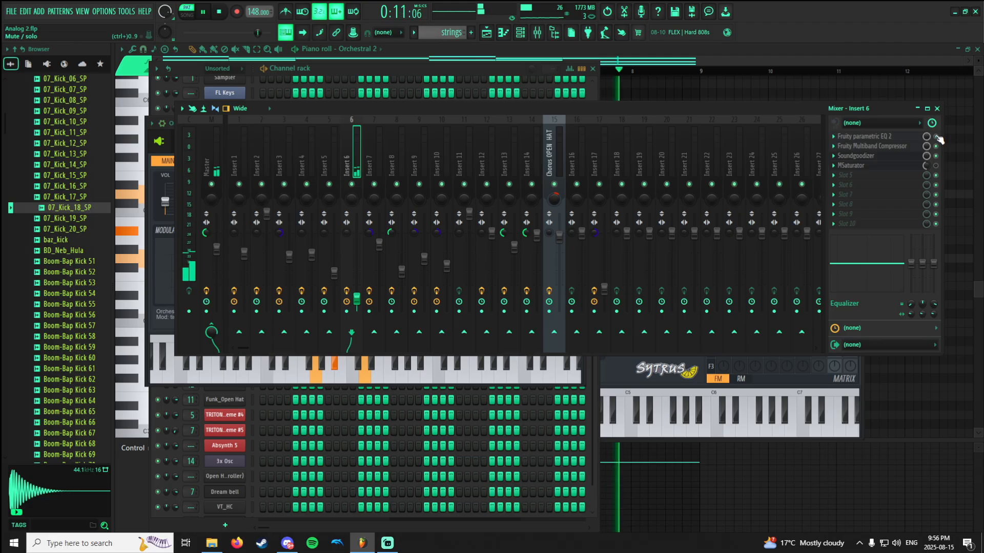
click(877, 157)
key(space)
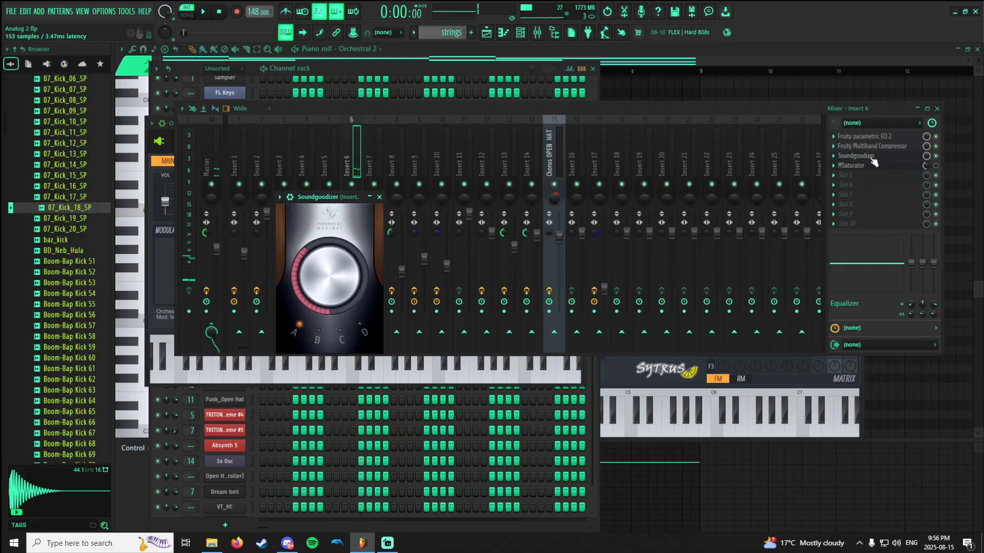
Enable MSaturator on Insert 6 while the strings pattern plays and view its Clip 3 saturation settings.
click(875, 166)
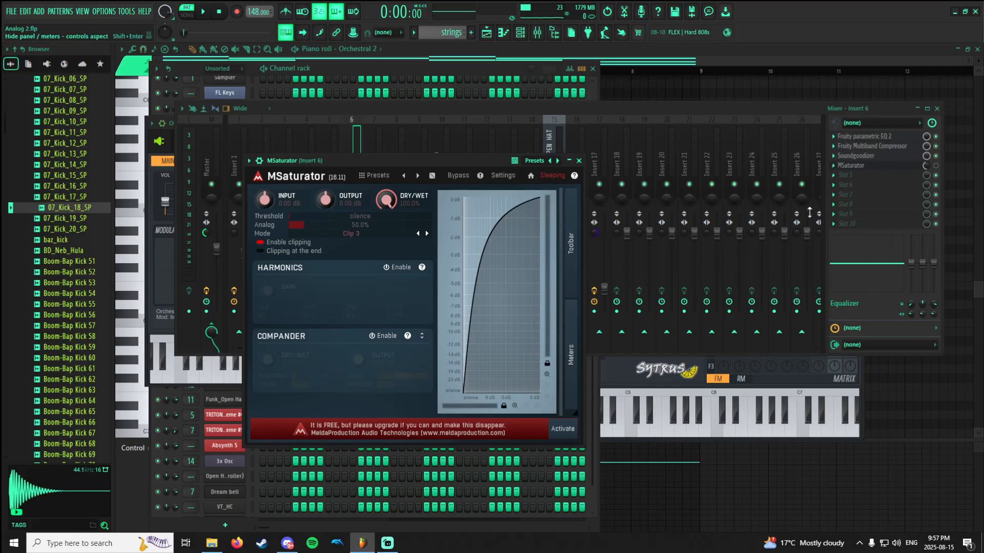
key(space)
click(937, 166)
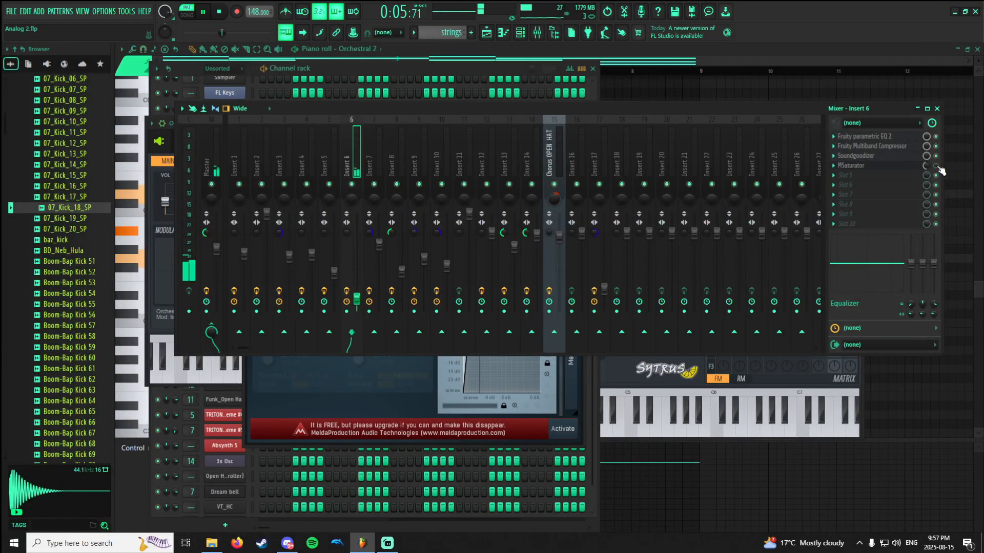
key(space)
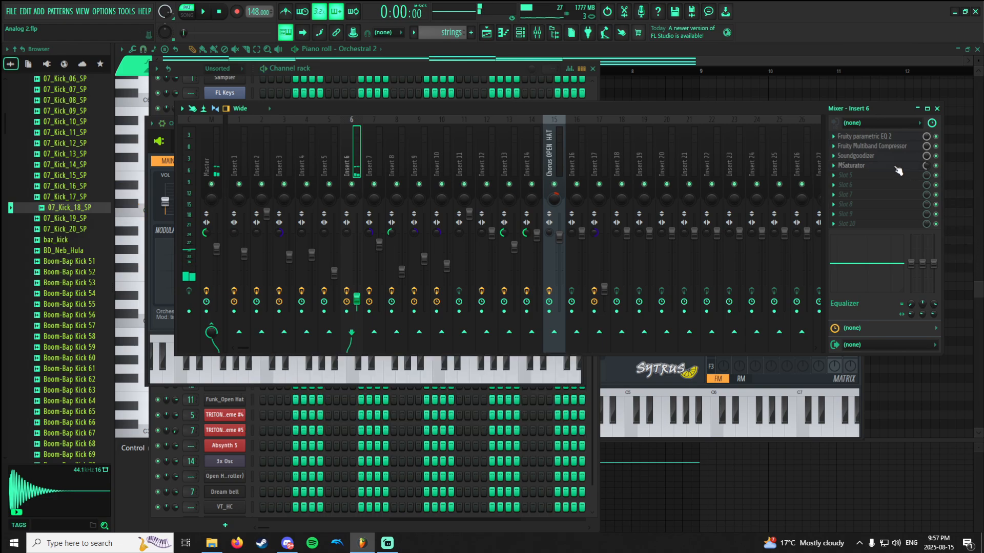
click(895, 166)
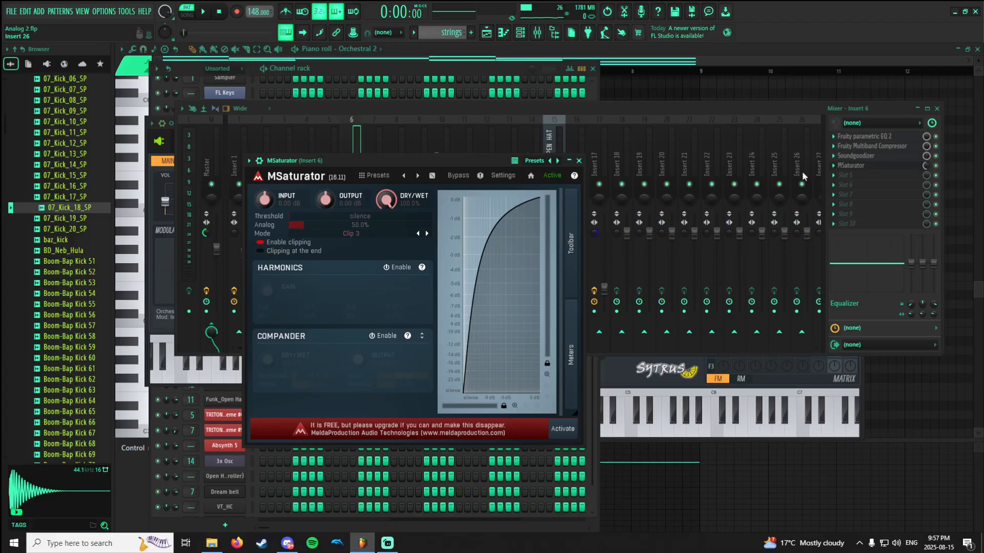
click(869, 167)
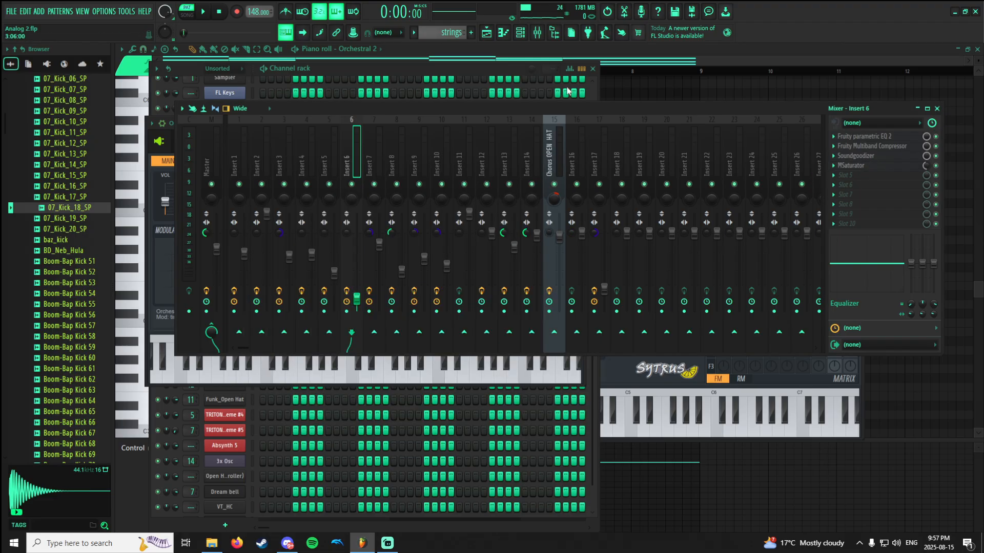
Switch to the horns pattern and mute the TRITON_Extreme #5 channel in the channel rack.
click(440, 49)
scroll(441, 34, down, 1)
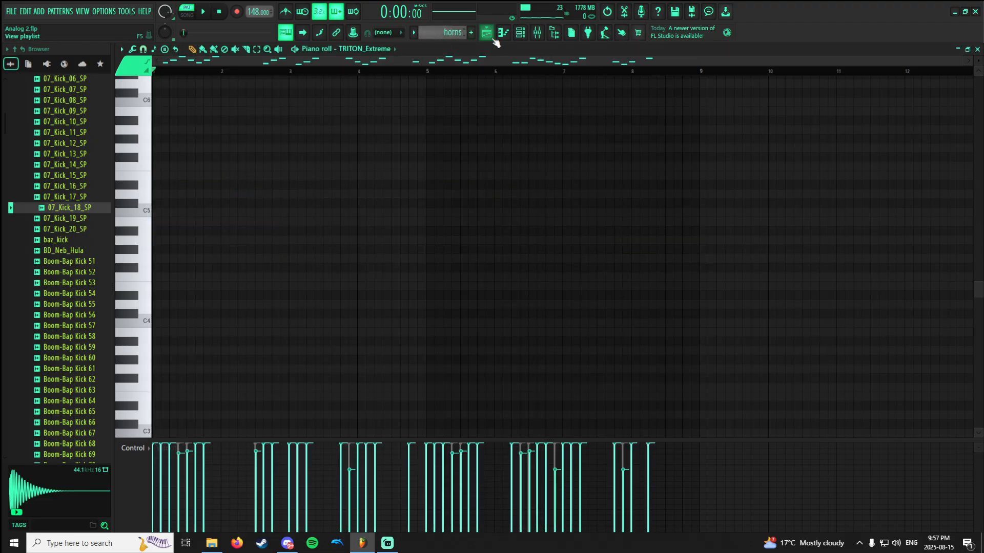
click(523, 35)
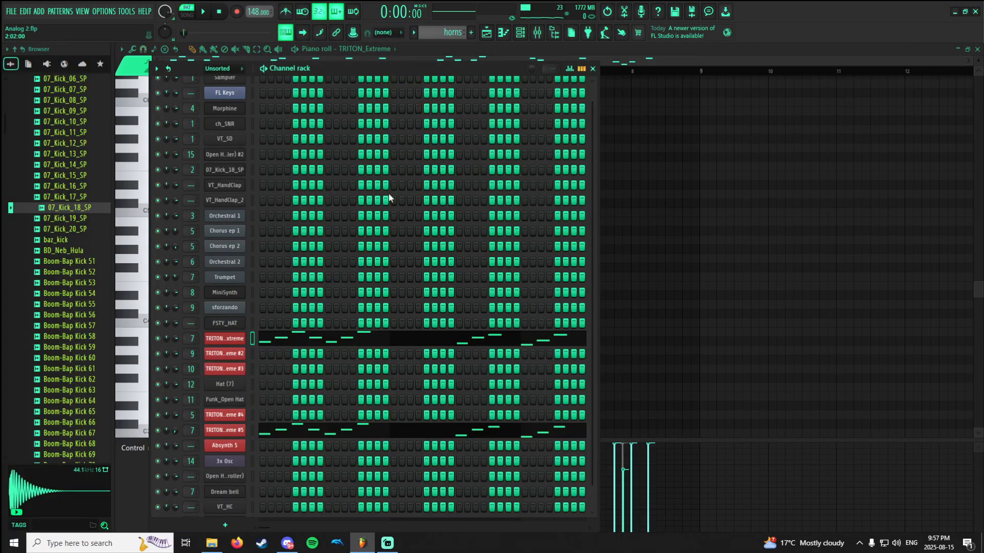
click(158, 430)
Bypass all six effects on Insert 7 in the mixer and return to the channel rack.
click(537, 34)
click(374, 145)
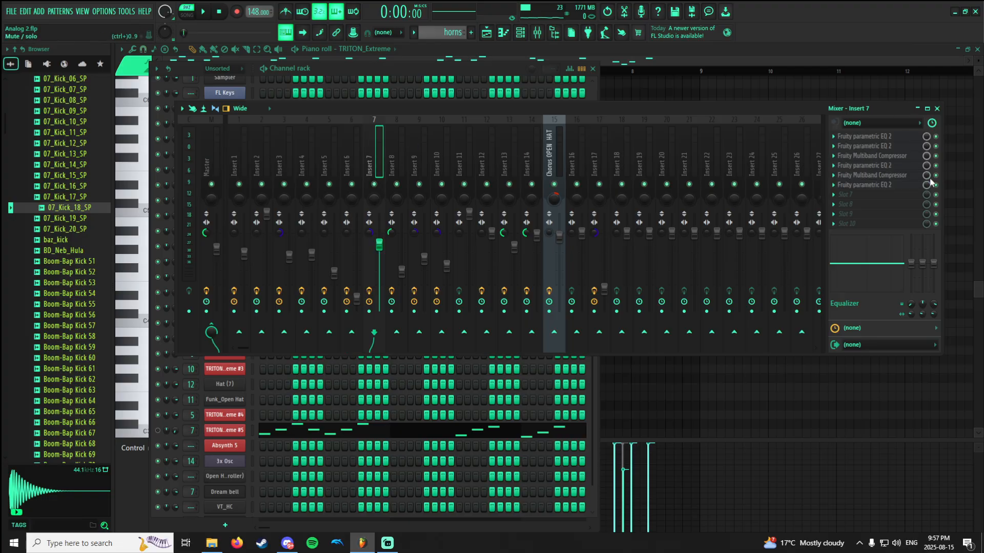
click(936, 137)
click(515, 35)
click(516, 35)
click(515, 35)
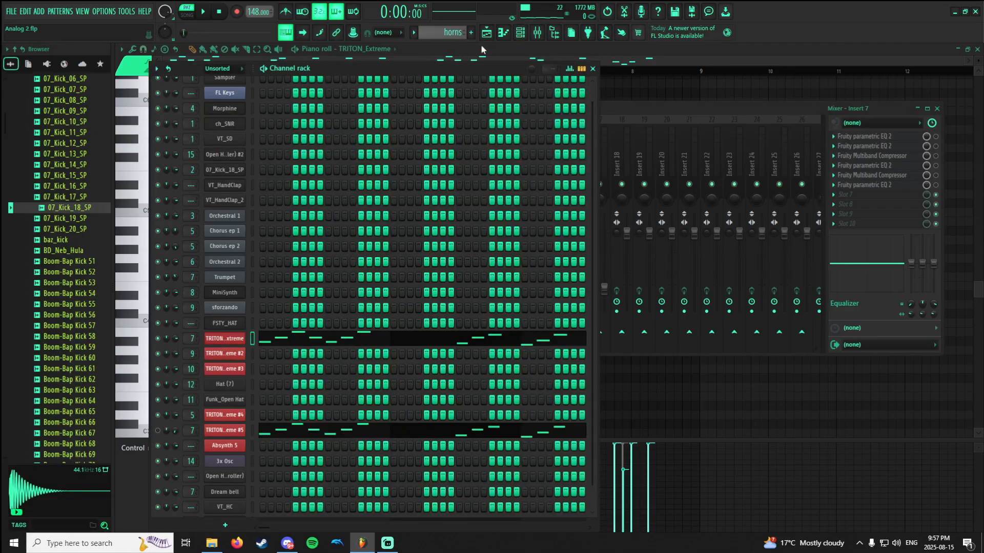
Preview the horns pattern, open the TRITON_Extreme channel's Soft Synth Brass program and browse the Fast Synth category.
key(space)
key(space)
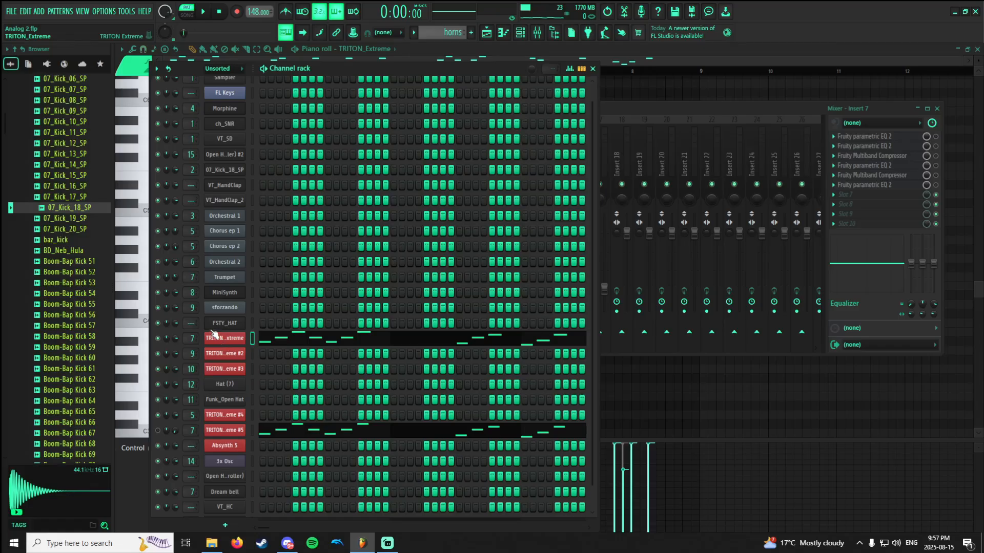
click(214, 334)
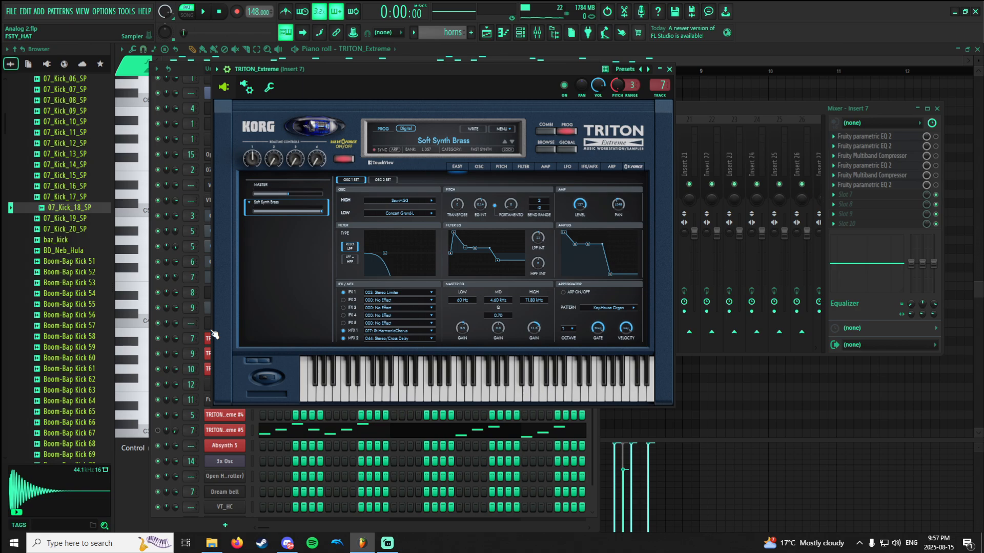
click(455, 145)
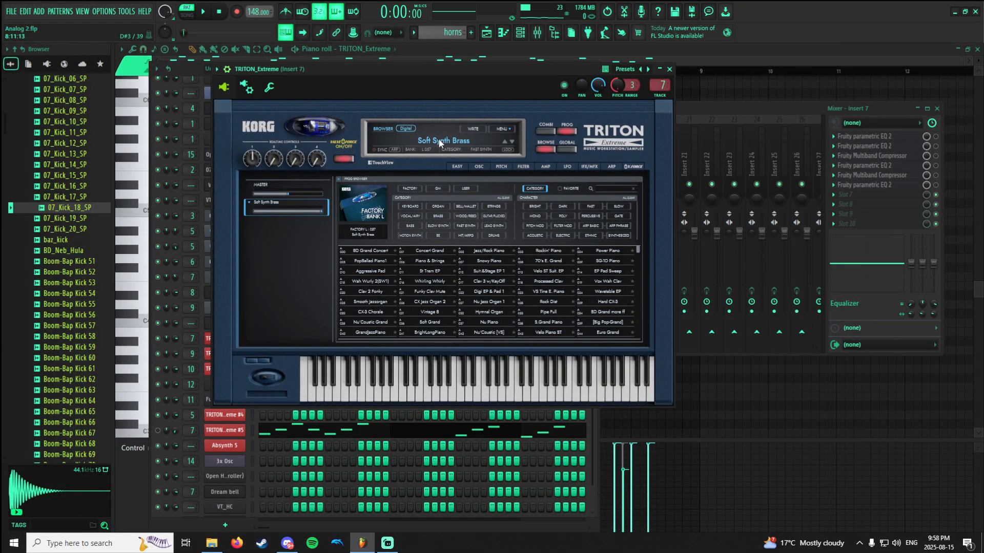
click(465, 227)
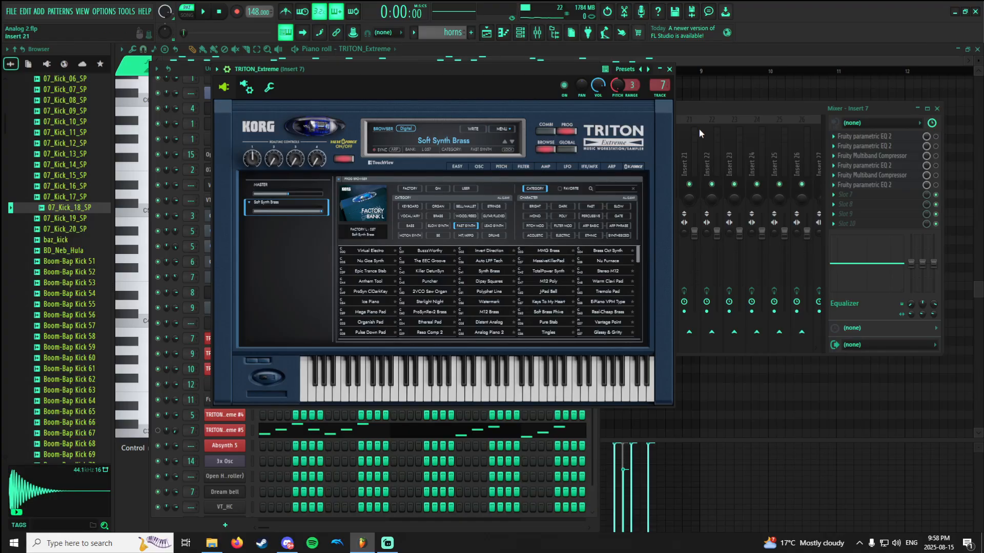
Play the horns pattern, view the first Fruity parametric EQ 2 on Insert 7 and enable it.
click(693, 112)
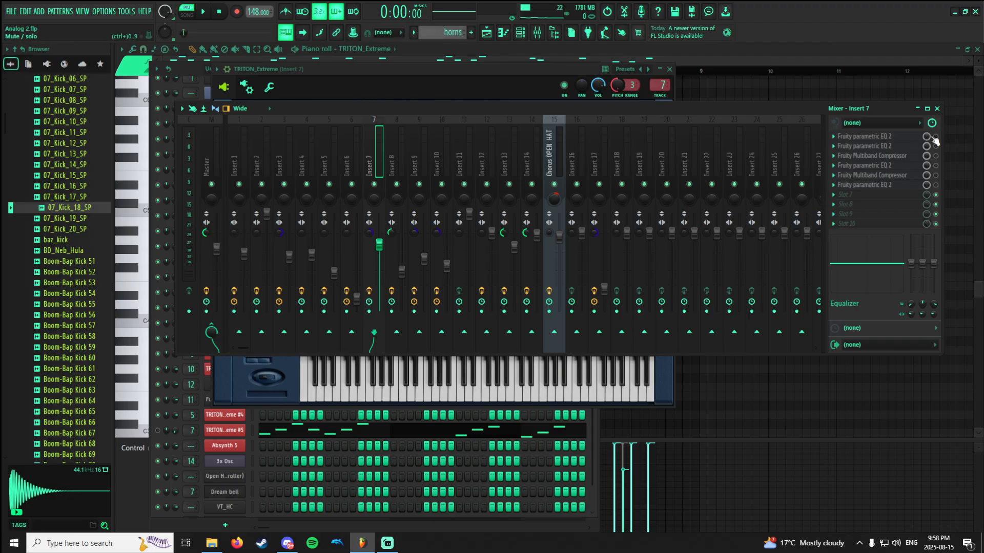
key(space)
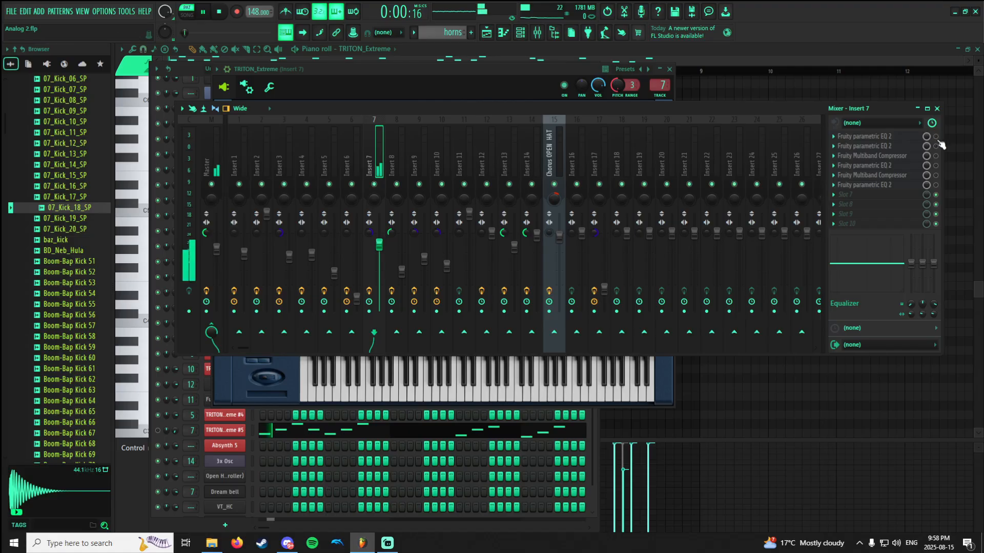
click(890, 138)
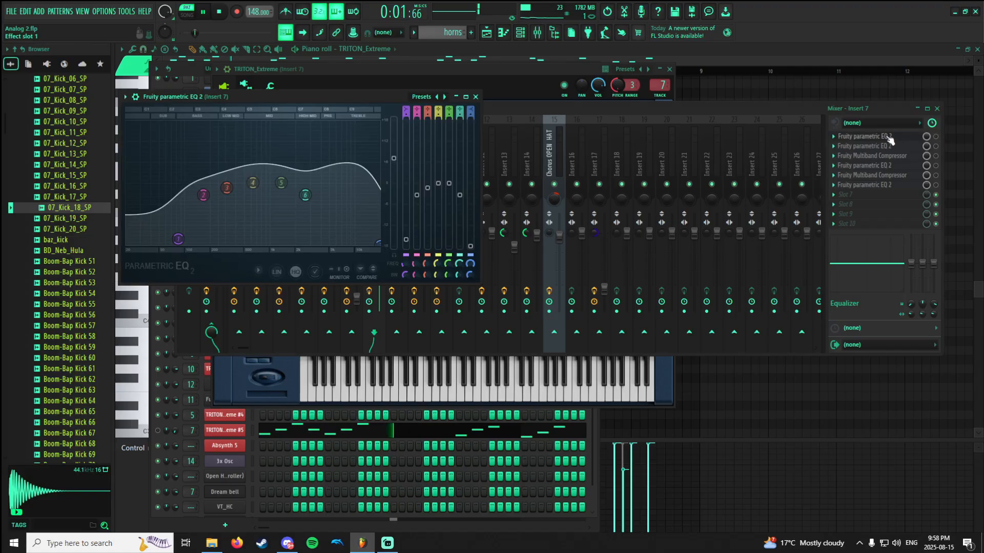
click(938, 139)
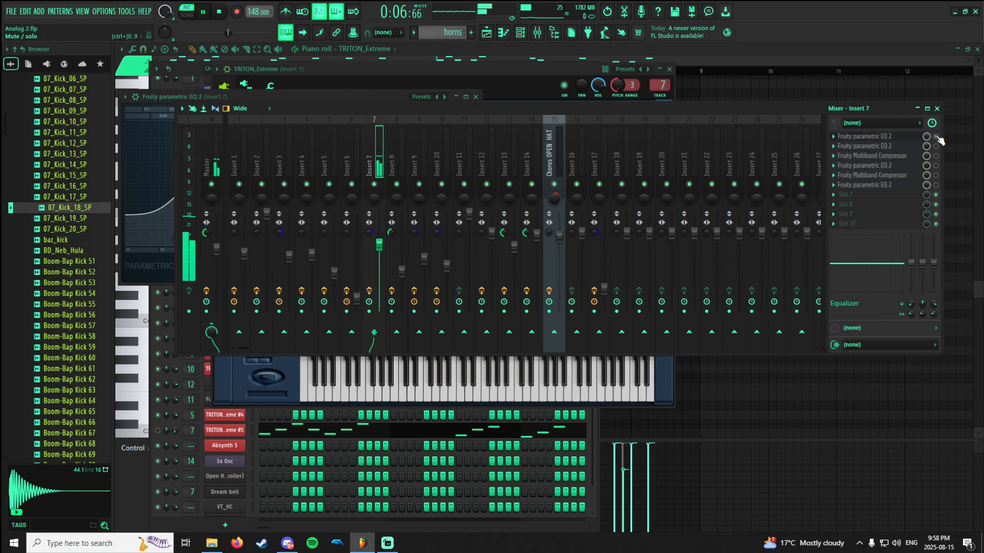
click(905, 139)
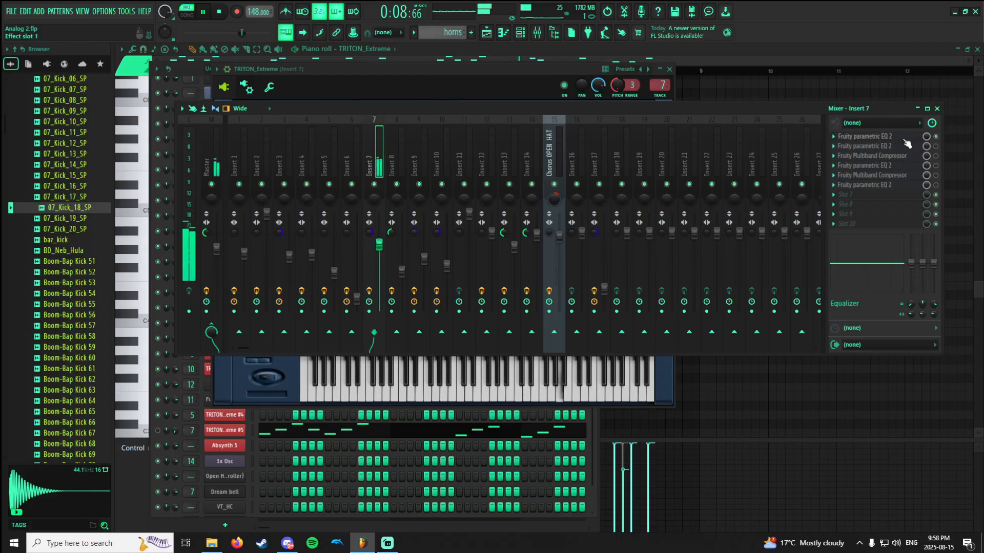
View the curve of the second Fruity parametric EQ 2 on Insert 7 and enable it during playback.
click(905, 148)
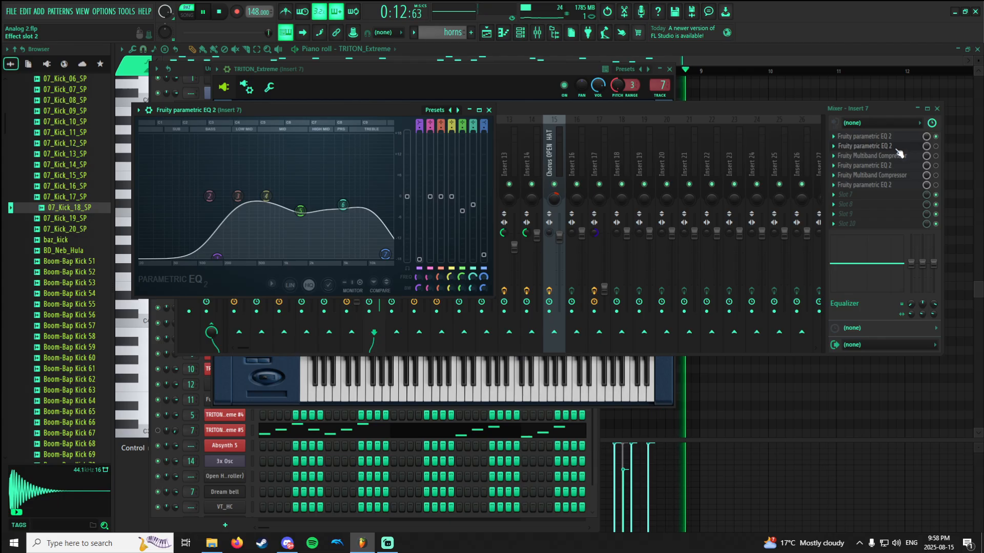
click(937, 153)
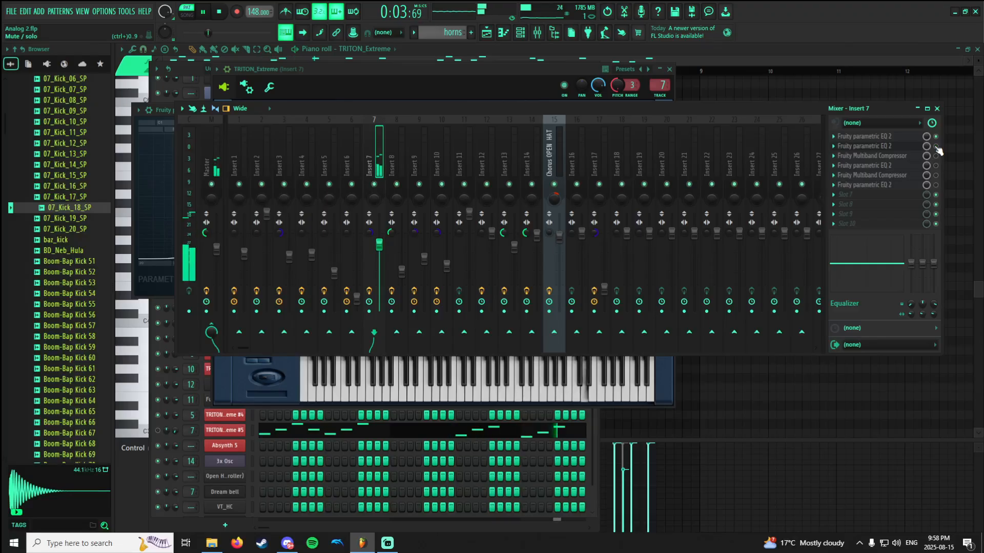
click(901, 153)
key(space)
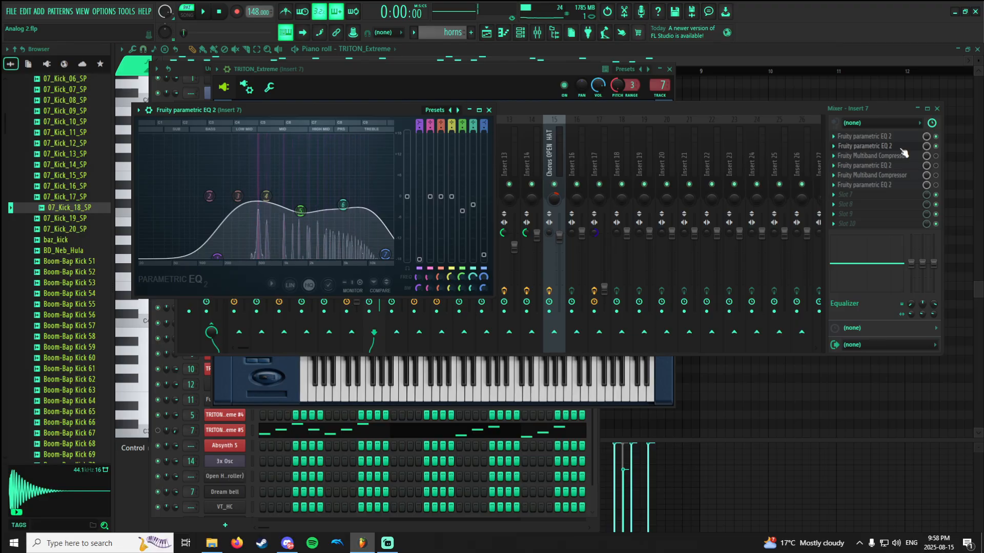
View the first Fruity Multiband Compressor on Insert 7 and enable it while the horns pattern plays.
click(904, 155)
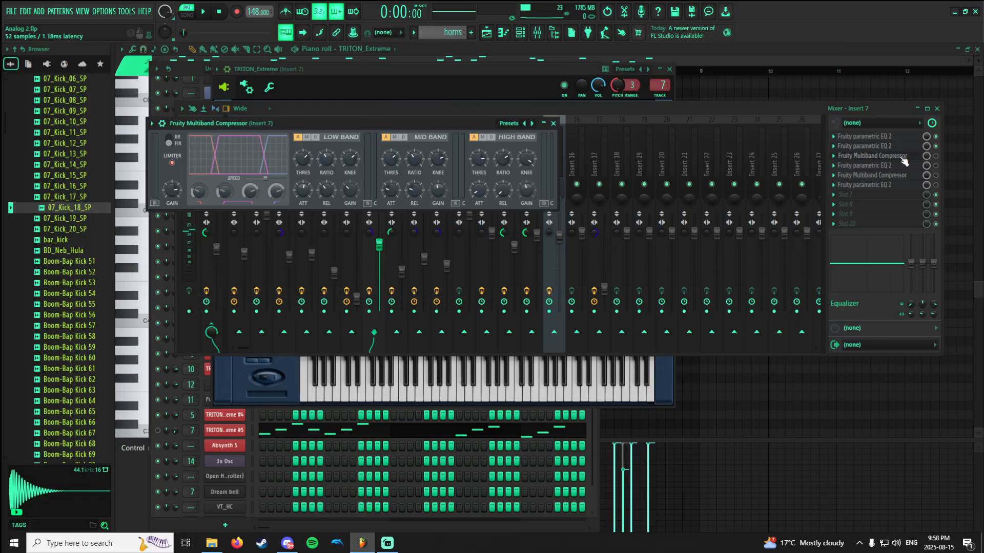
click(901, 157)
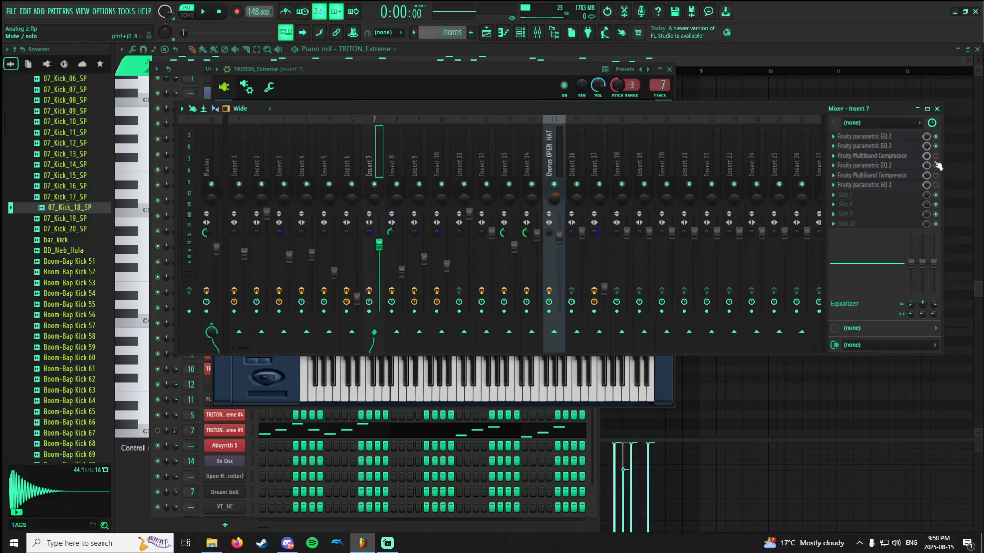
click(908, 157)
key(space)
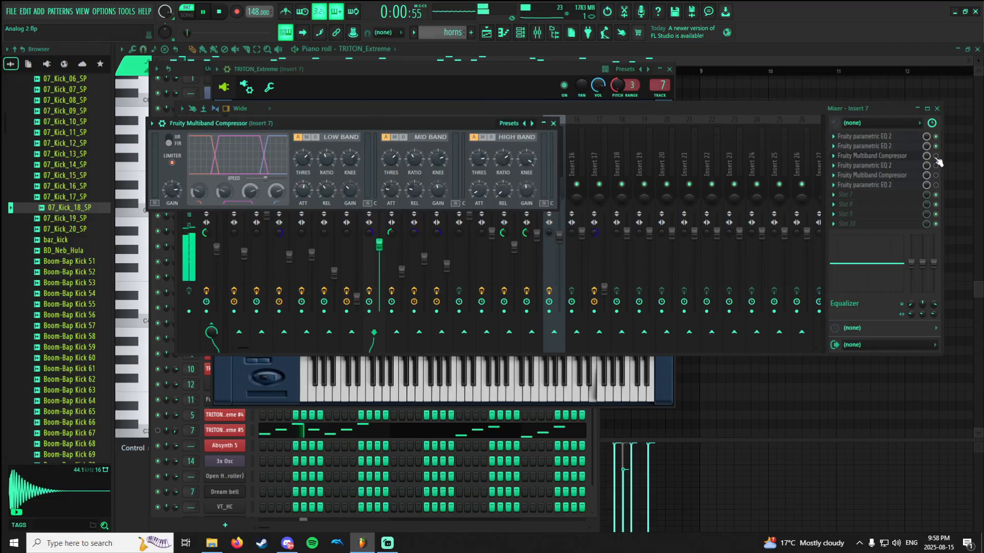
click(936, 156)
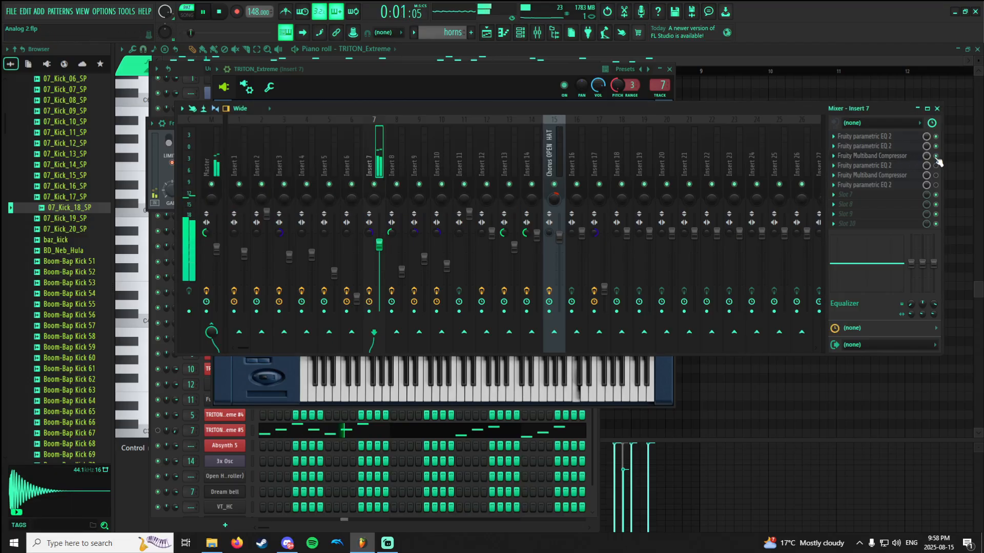
key(space)
click(893, 157)
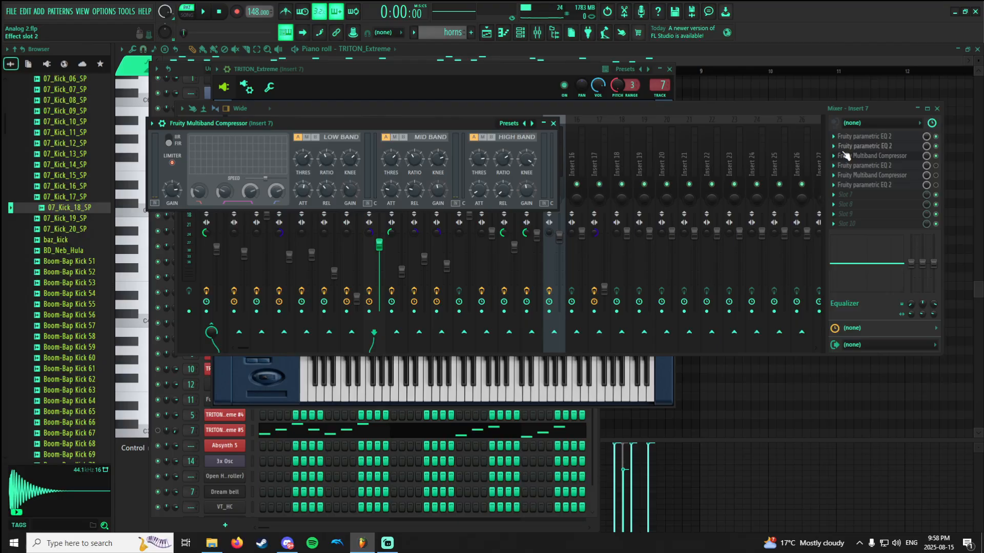
View the third Fruity parametric EQ 2 on Insert 7, in slot 4, and enable it while the horns pattern plays.
click(885, 167)
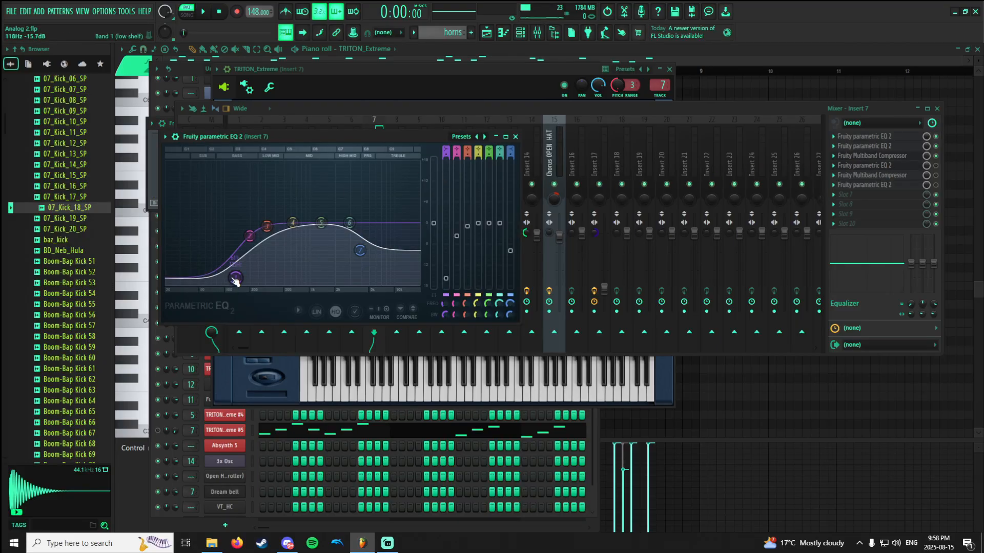
key(space)
click(936, 174)
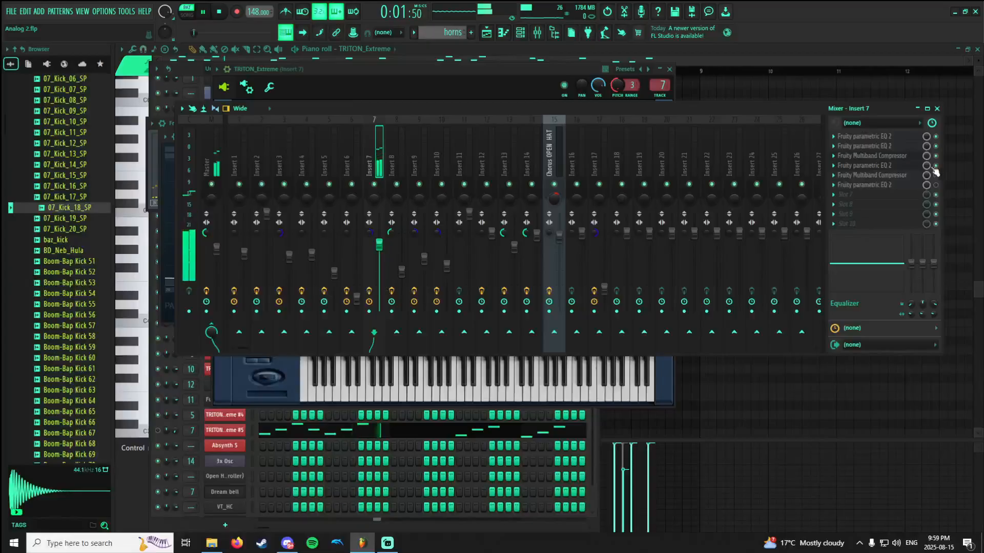
click(909, 167)
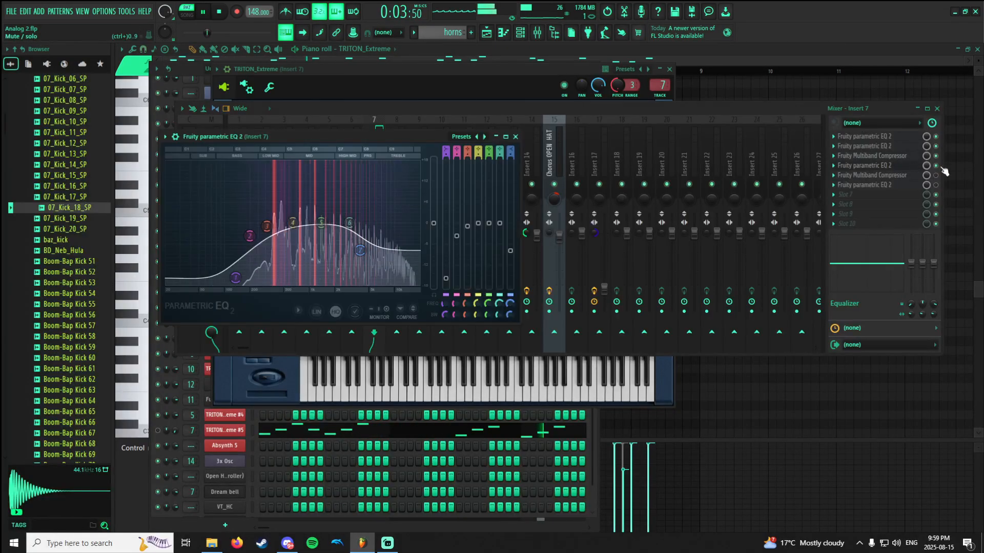
click(936, 167)
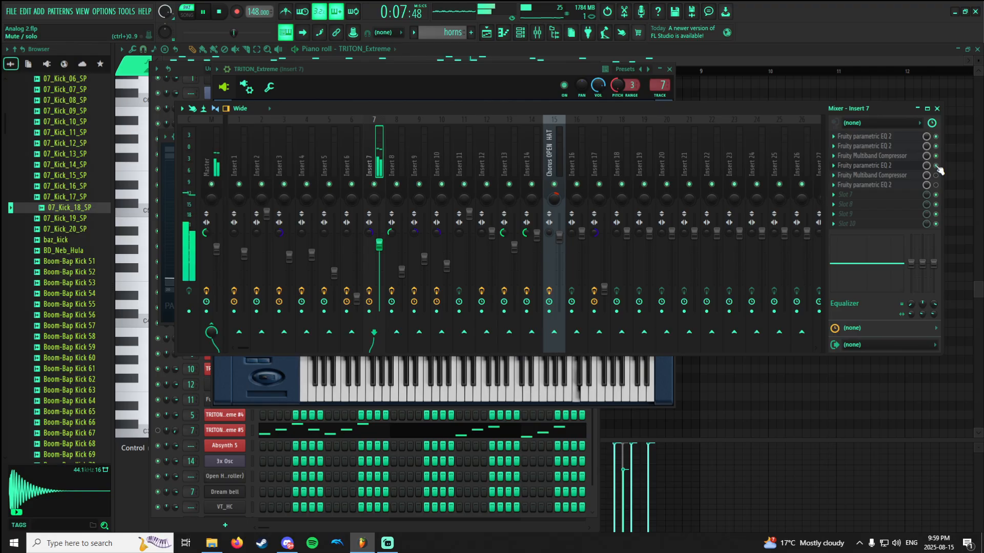
View the second Fruity Multiband Compressor on Insert 7, in slot 5, and enable it during playback.
click(900, 175)
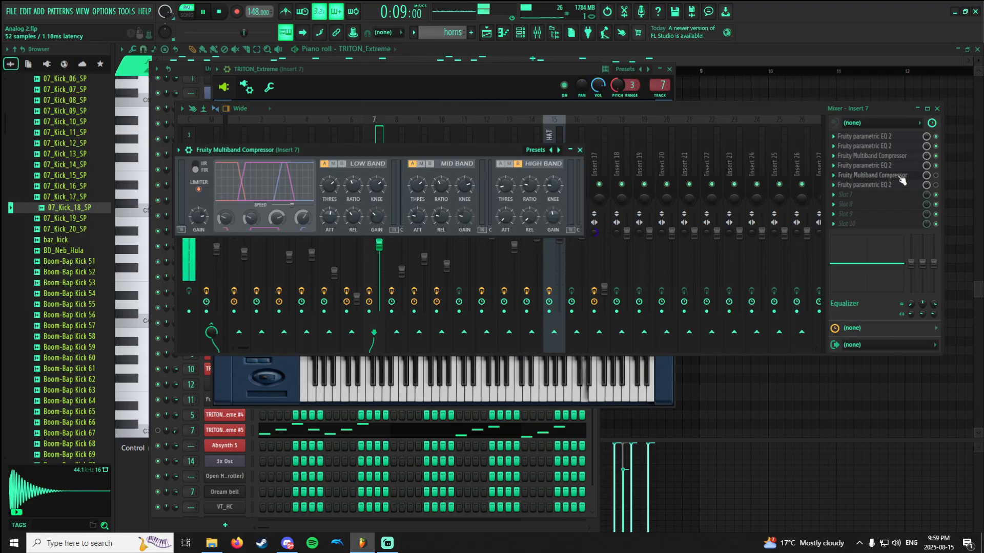
click(935, 176)
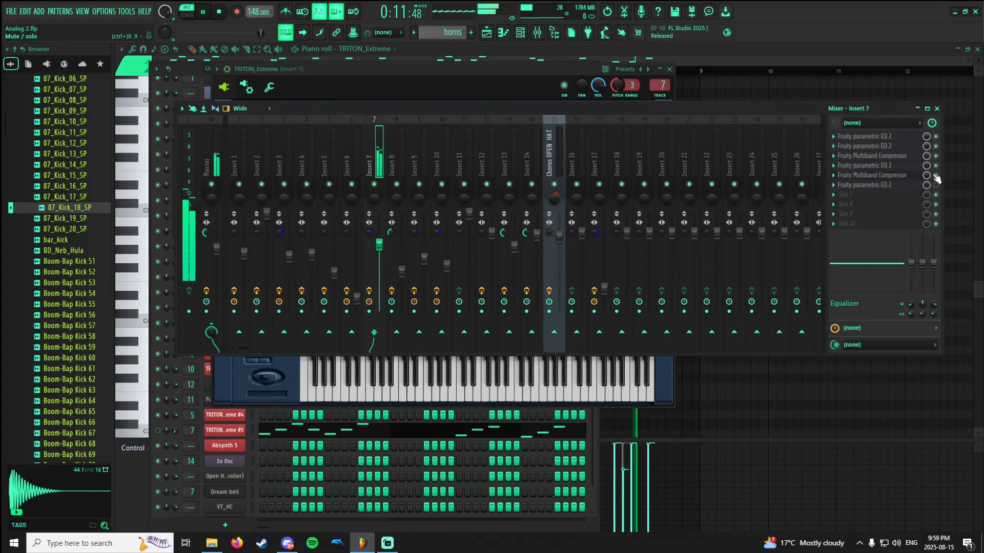
click(900, 176)
click(901, 177)
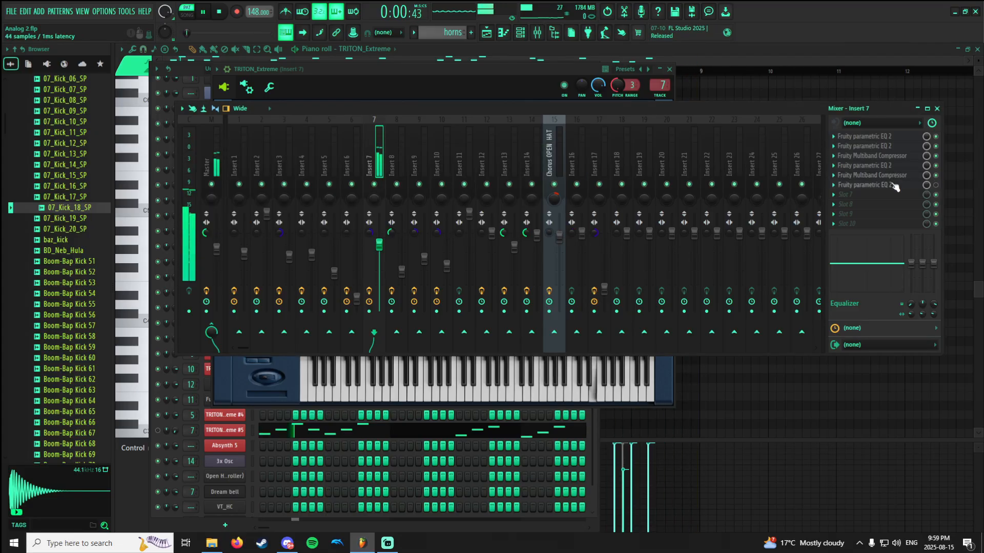
Enable the last Fruity parametric EQ 2 on Insert 7, in slot 6, view its curve during playback and stop the horns pattern.
click(897, 185)
click(936, 185)
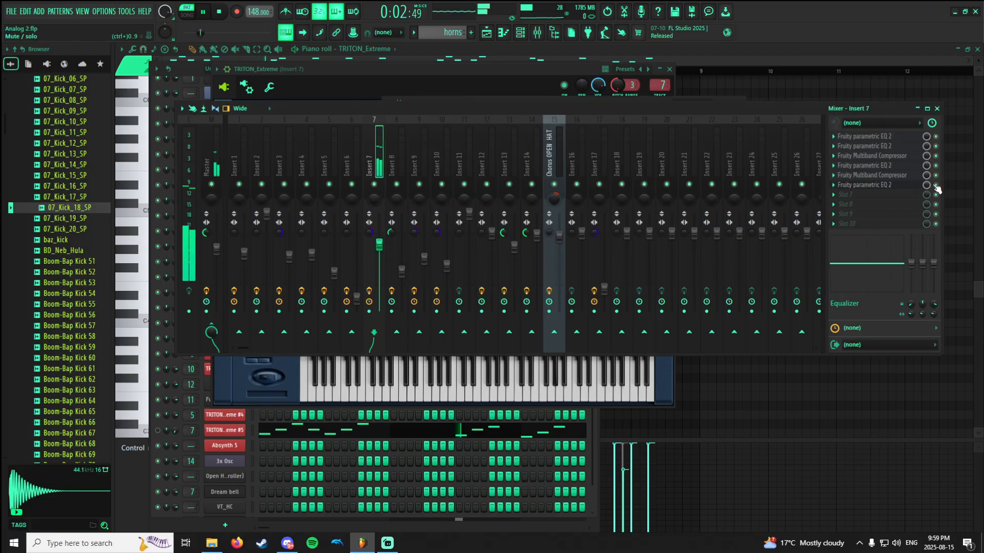
click(909, 186)
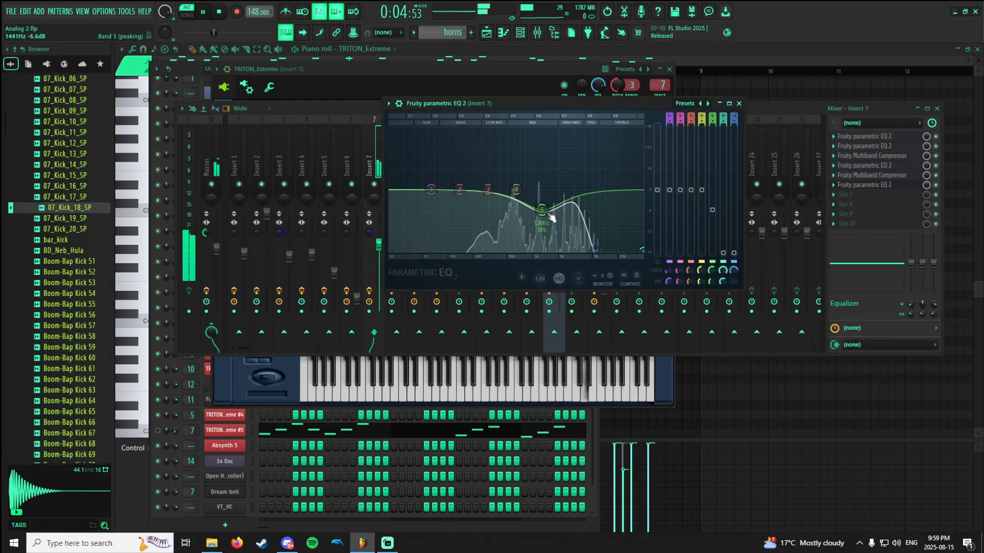
click(936, 185)
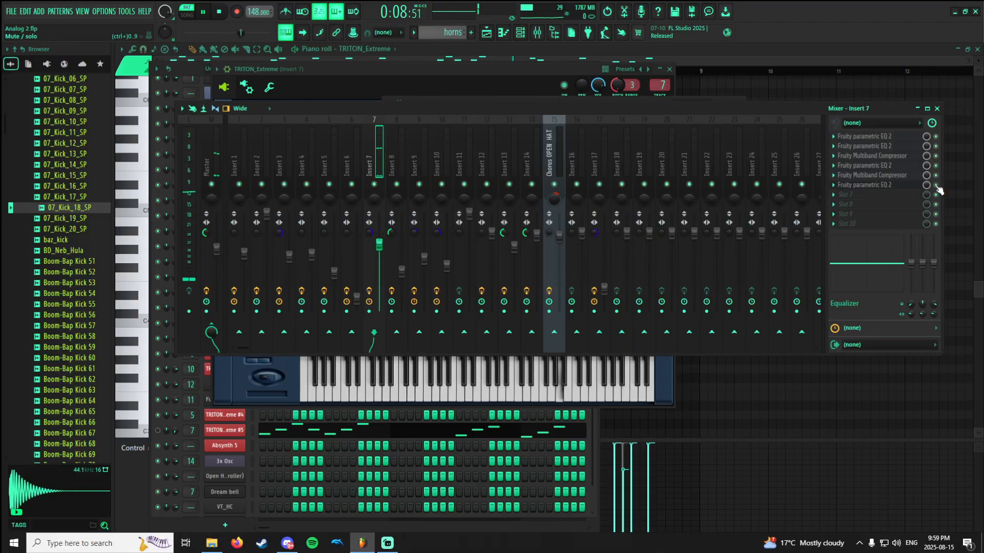
click(900, 186)
key(space)
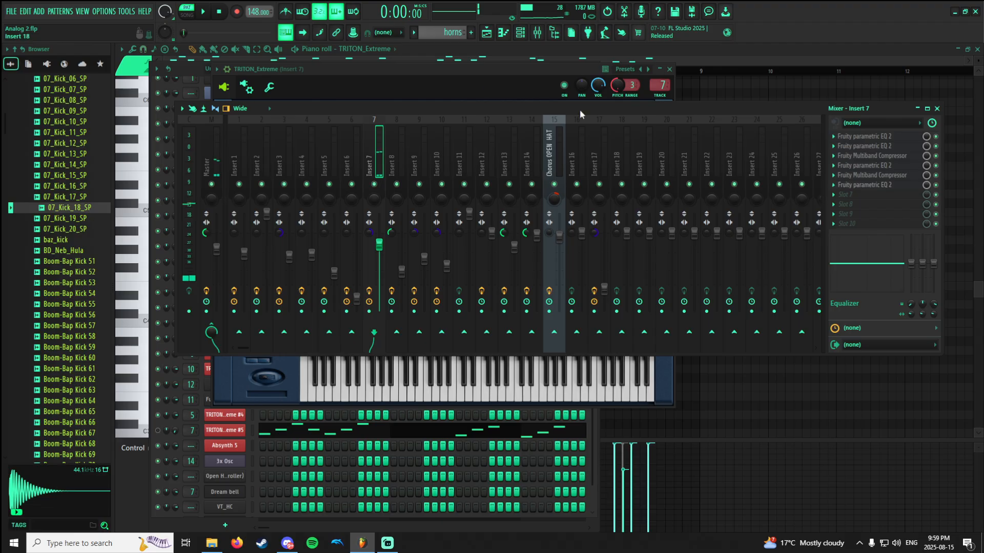
Switch to Pattern 8 and preview its MiniSynth notes in the piano roll.
click(457, 56)
scroll(452, 30, down, 1)
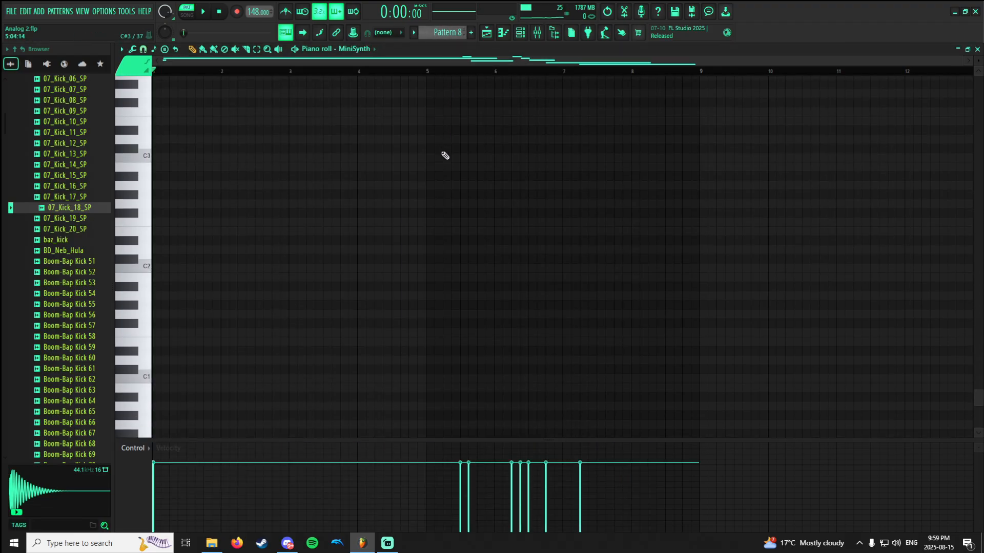
key(space)
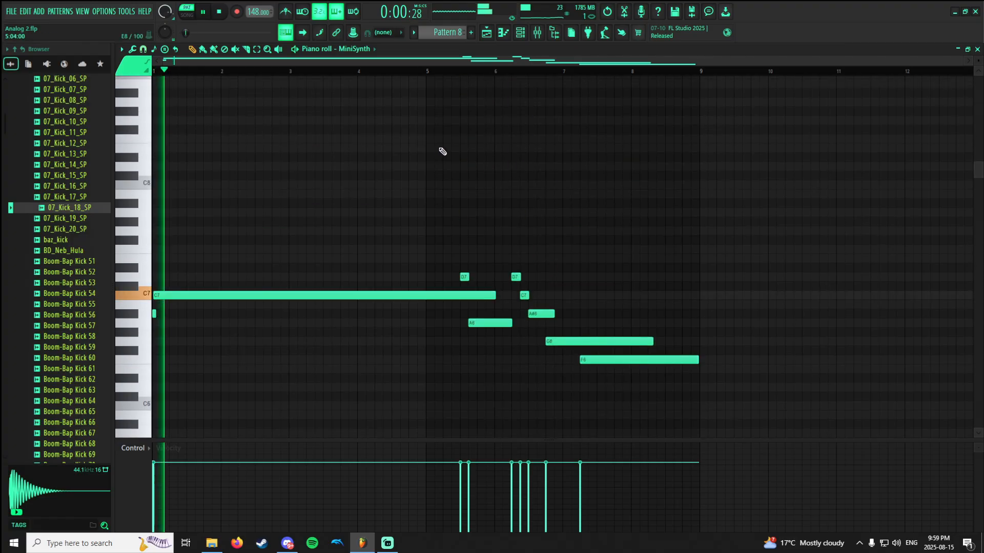
key(space)
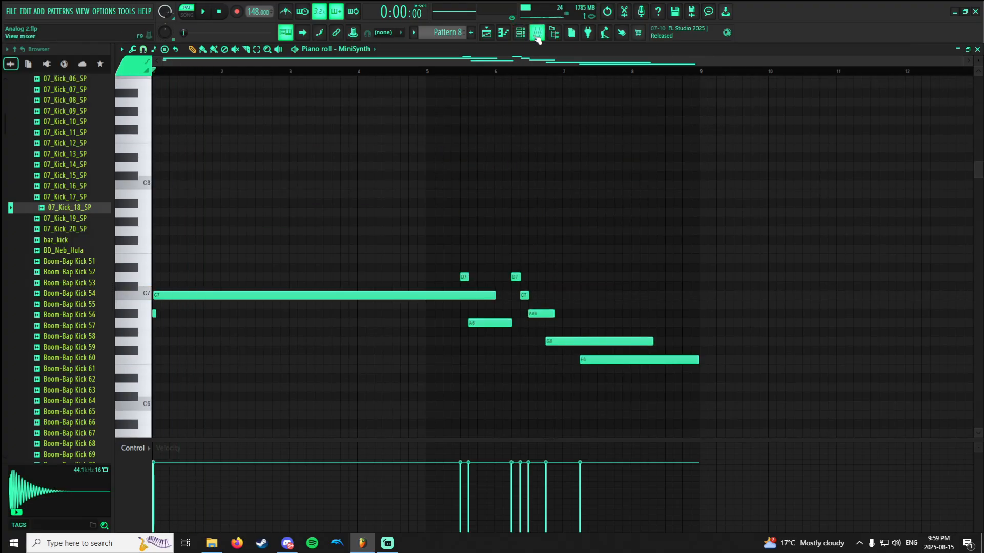
Open the MiniSynth instrument from the channel rack and view its Oscillator, Osc Env and Filter settings.
click(527, 38)
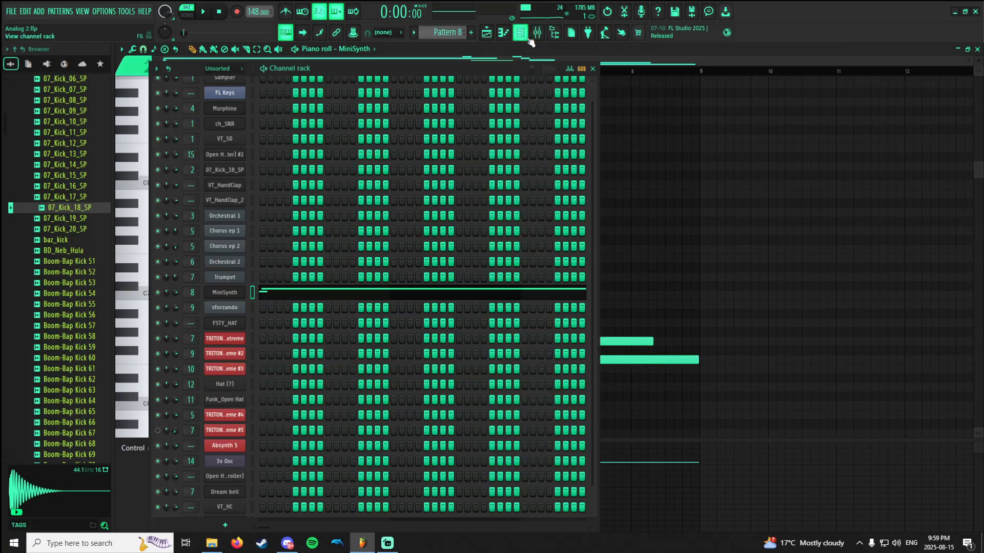
click(221, 293)
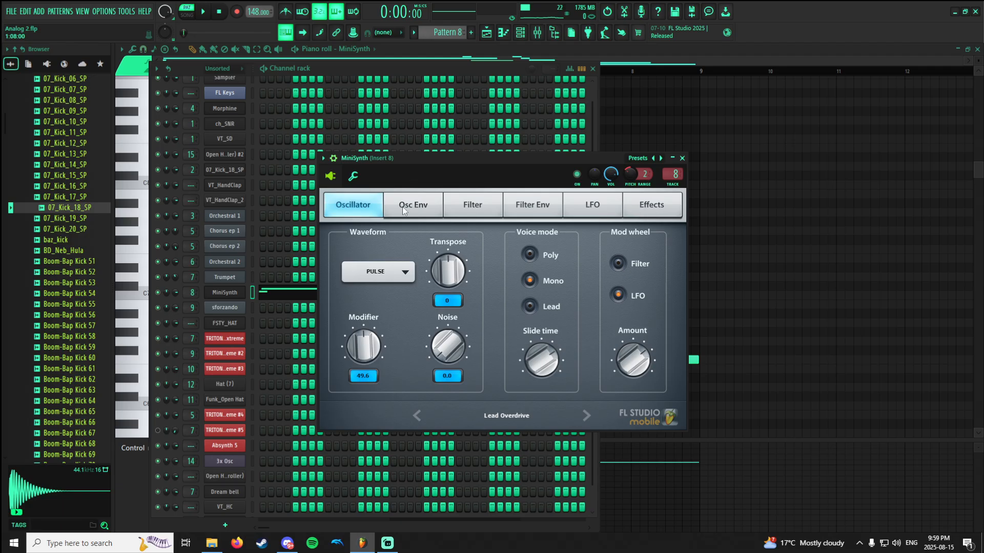
click(425, 215)
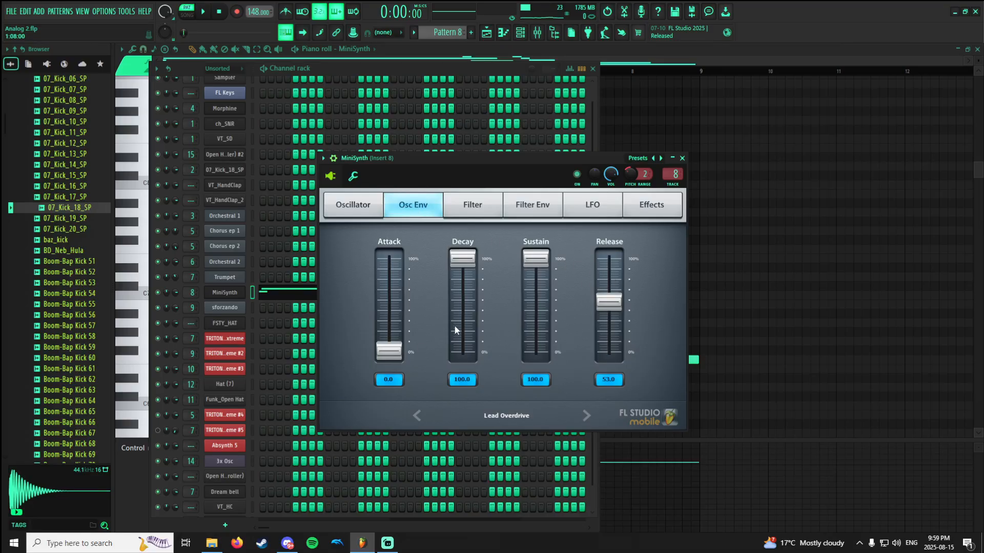
click(470, 210)
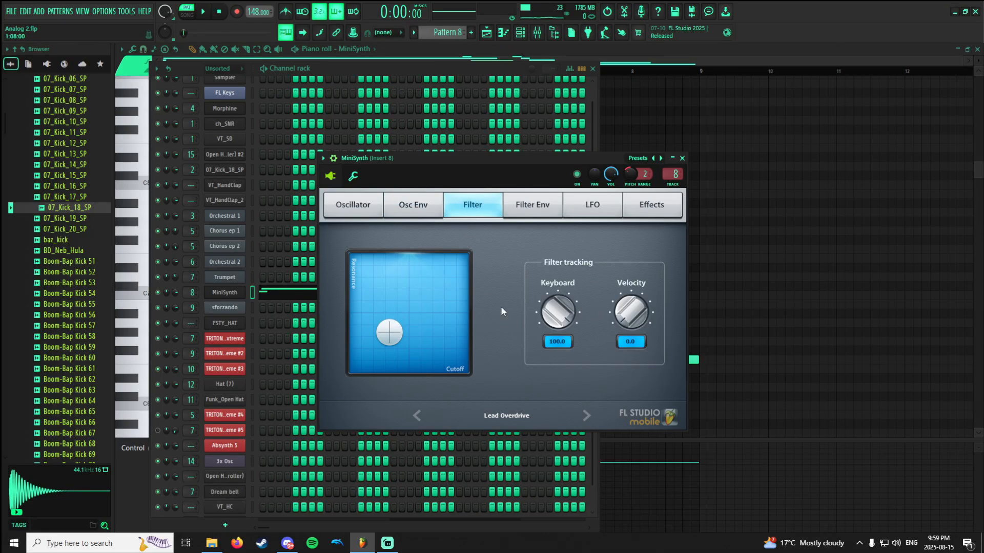
View the MiniSynth's Filter, Filter Env and LFO settings.
click(389, 332)
drag(390, 338, 391, 341)
click(540, 205)
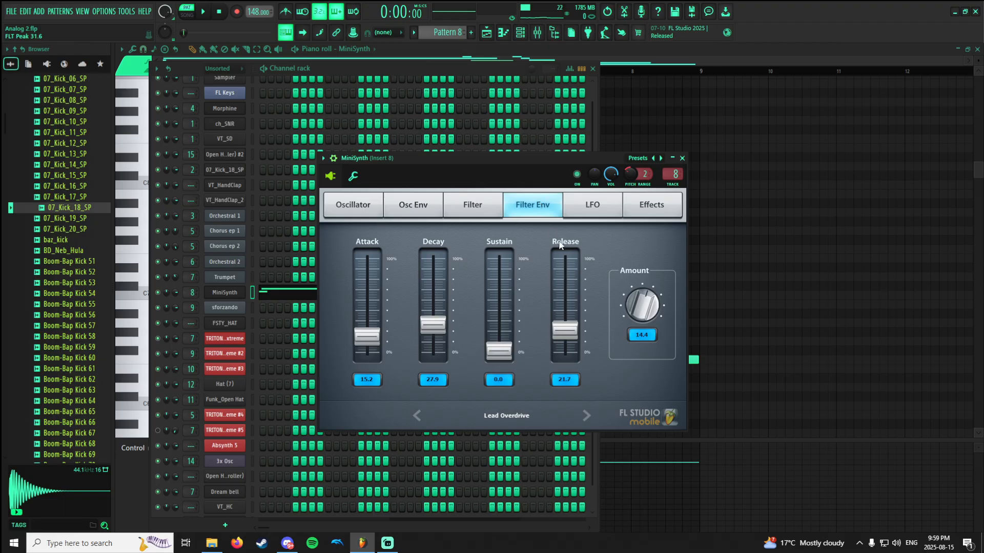
click(588, 215)
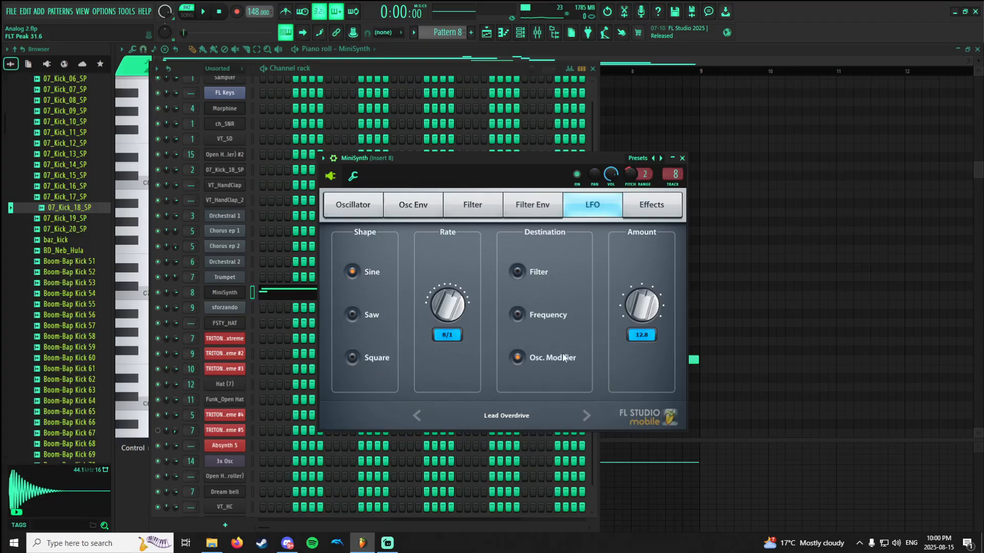
View the MiniSynth's Effects settings, going through Delay, Chorus, Phaser and Distortion.
click(652, 201)
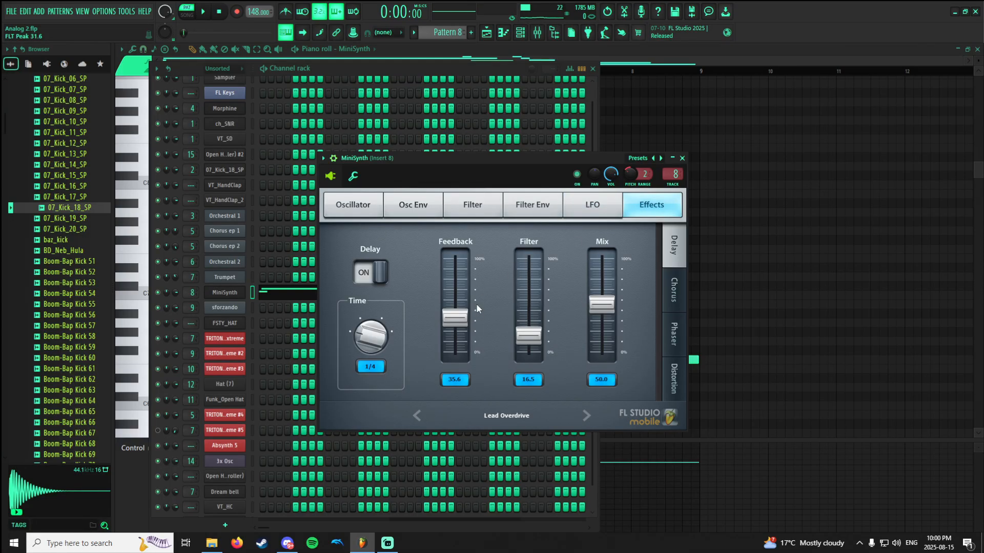
click(671, 286)
click(673, 331)
click(679, 368)
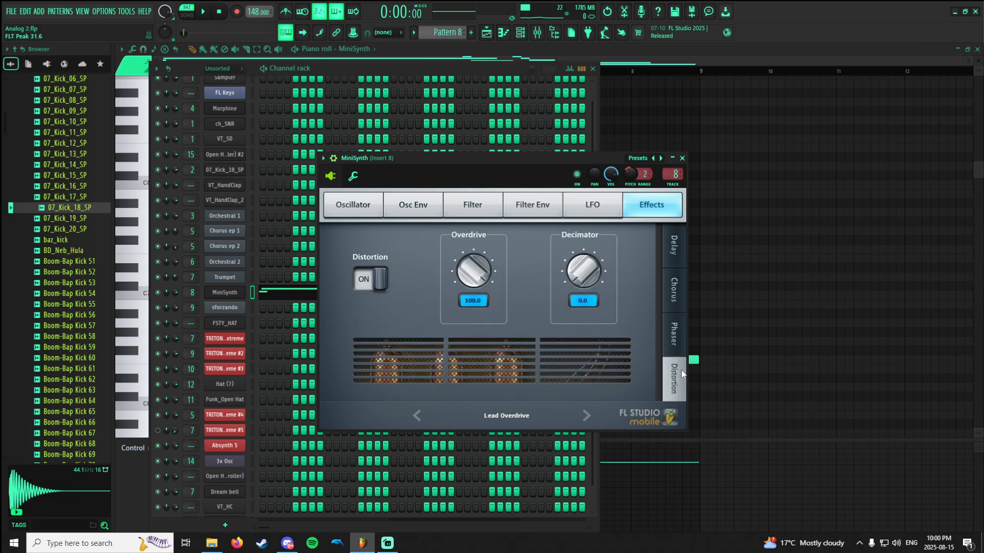
click(673, 257)
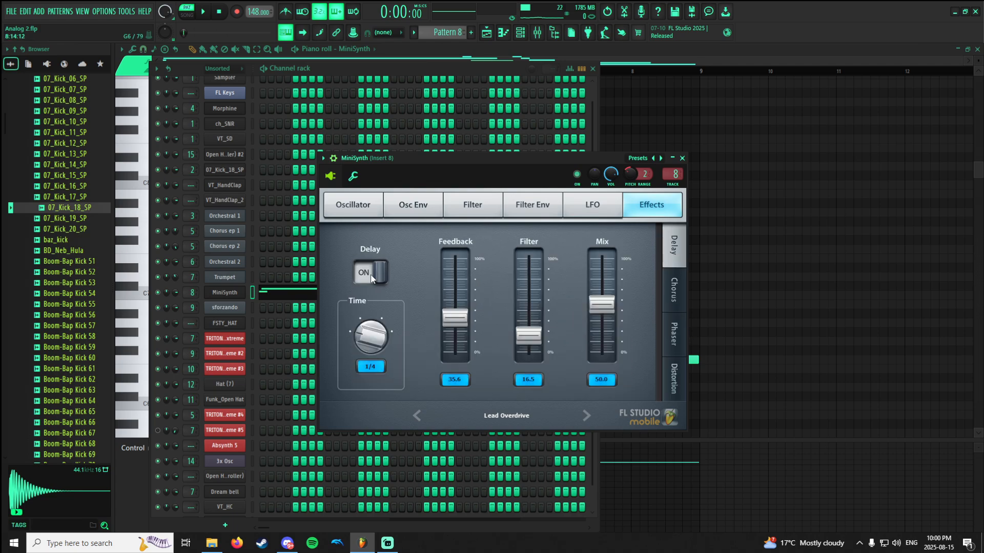
click(669, 290)
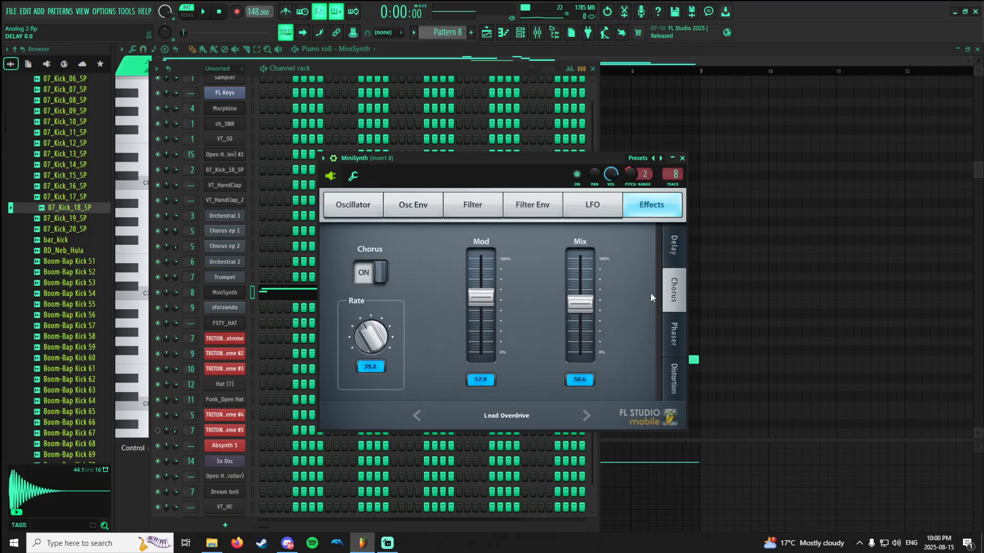
click(679, 384)
Play Pattern 8 while viewing the MiniSynth's Distortion, Chorus and Delay effects, and stop playback.
key(space)
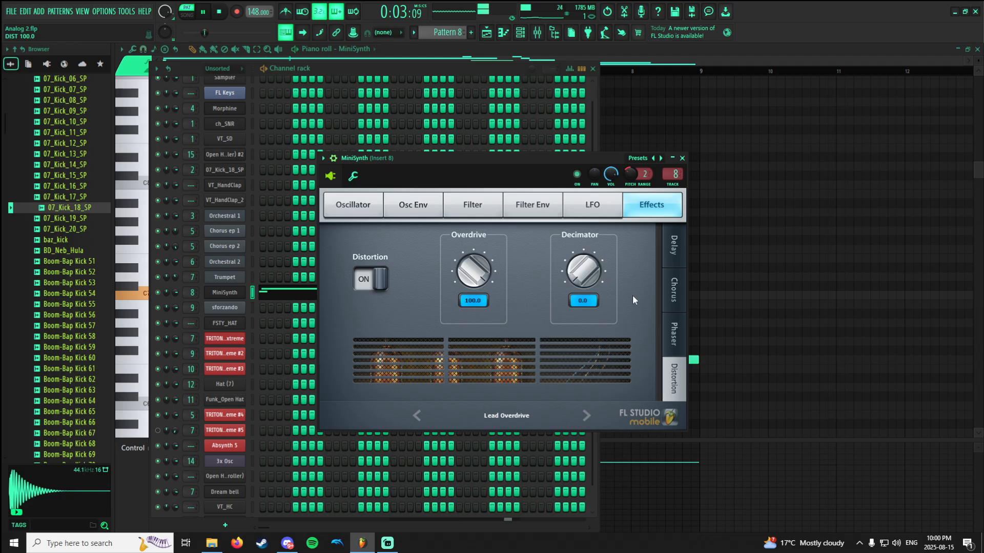
click(673, 290)
click(674, 254)
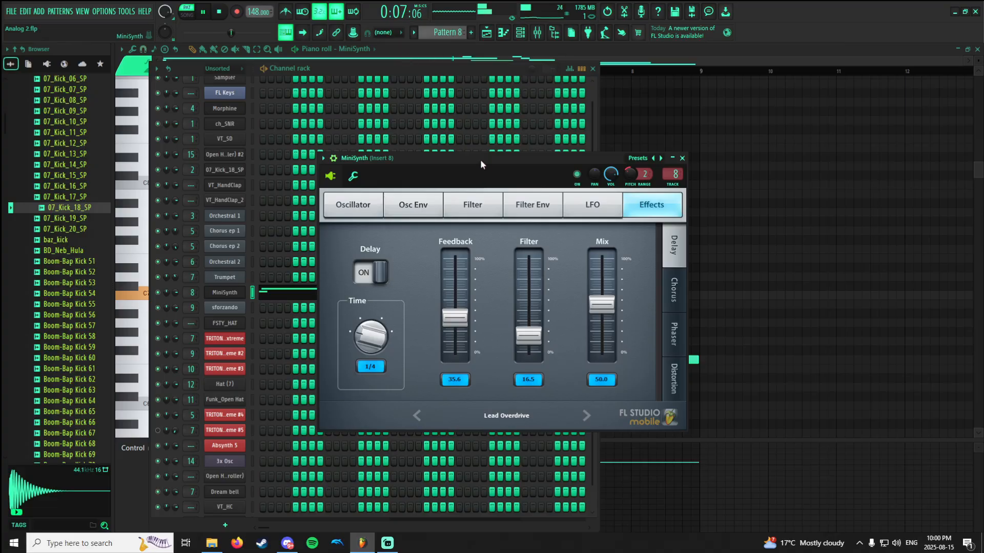
key(space)
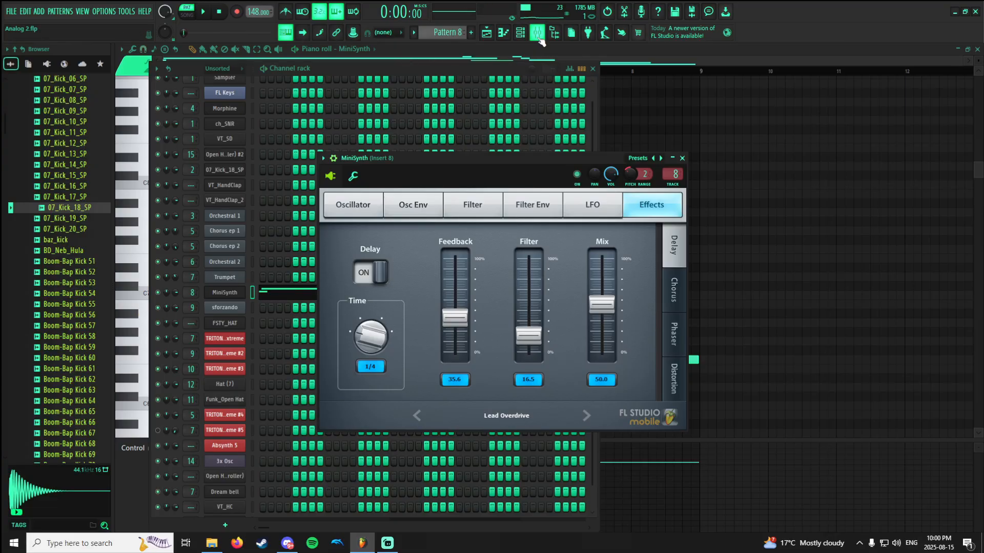
Open the mixer, view the Fruity Flanger settings on Insert 8 and enable the effect during playback.
click(538, 36)
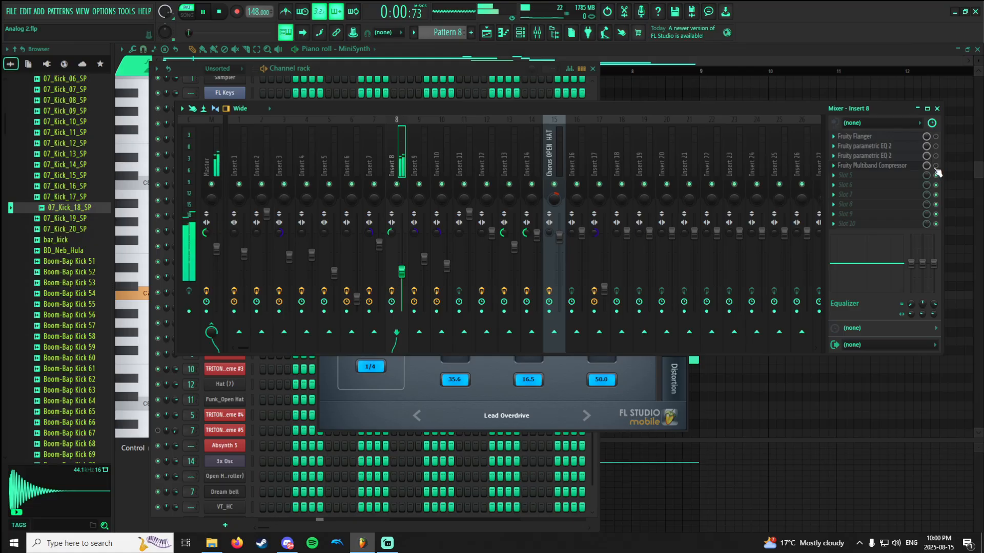
click(886, 138)
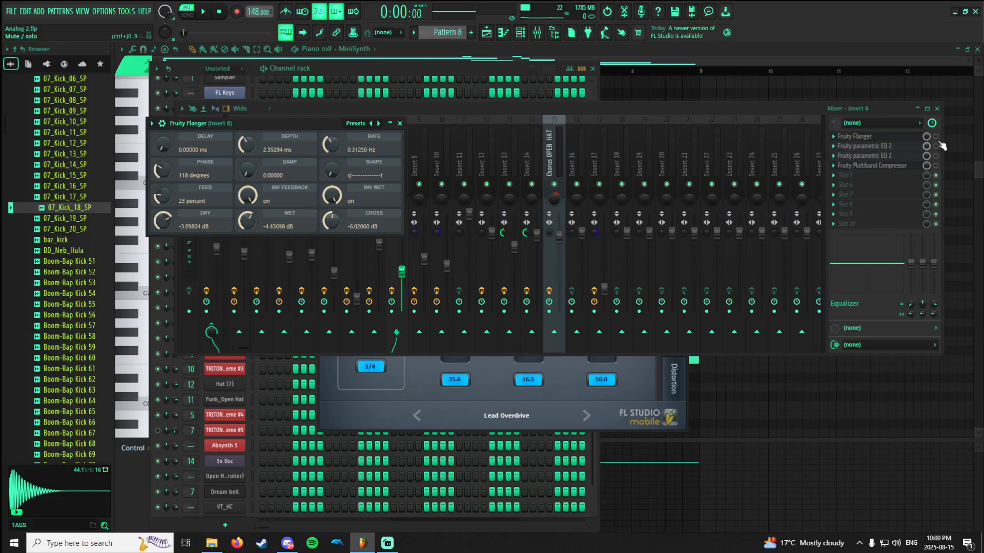
key(ctrl+s)
key(space)
click(940, 142)
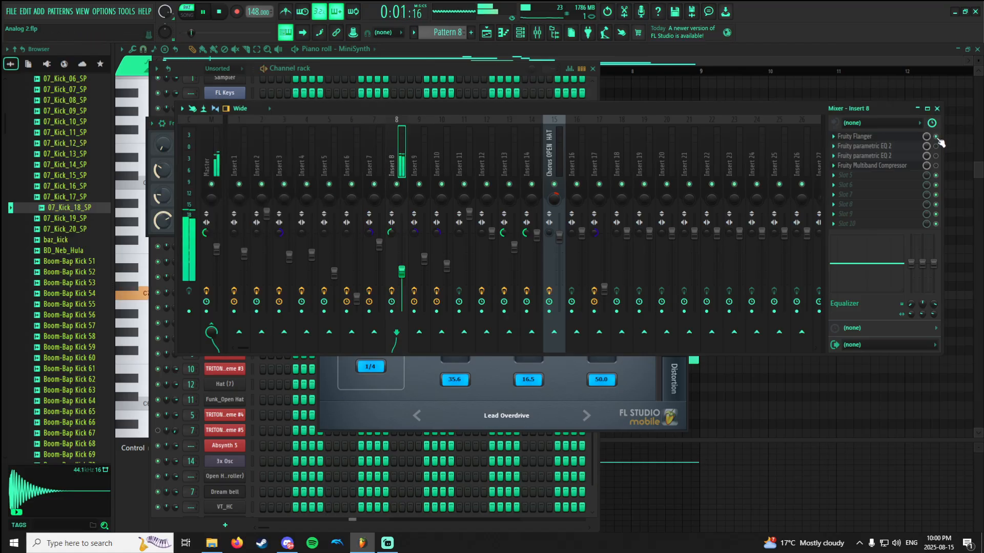
View the two Fruity parametric EQ 2 curves on Insert 8, in slots 2 and 3, and enable both during playback.
click(903, 148)
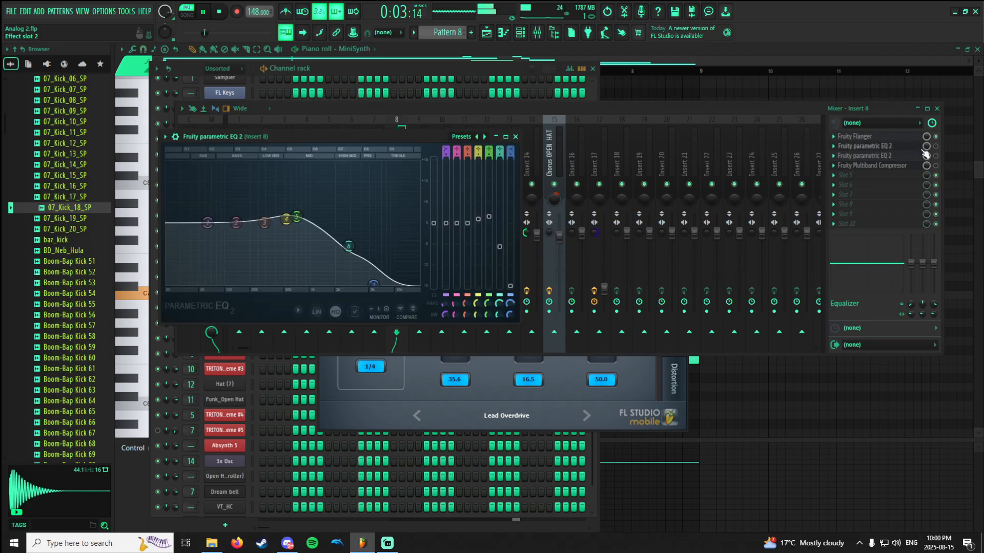
click(936, 147)
click(916, 149)
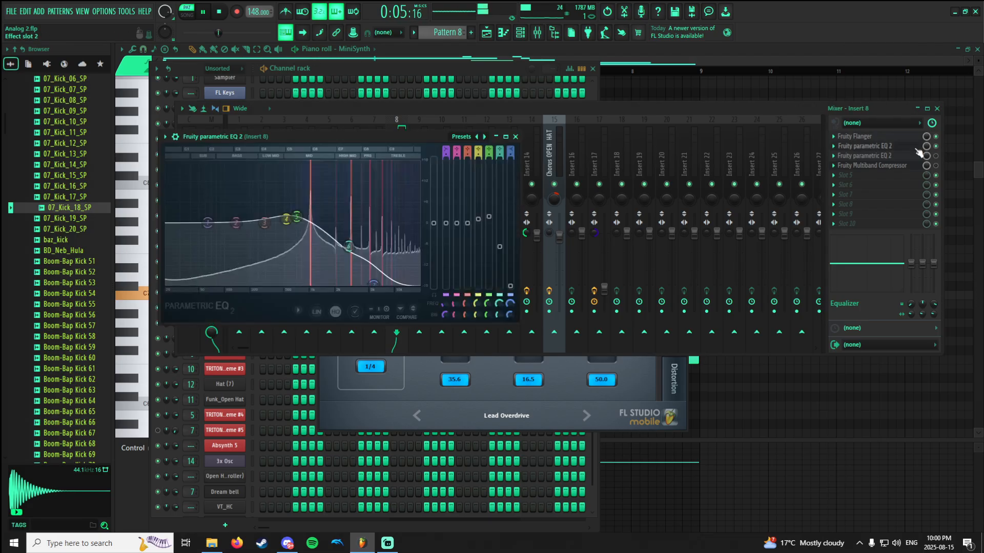
click(916, 155)
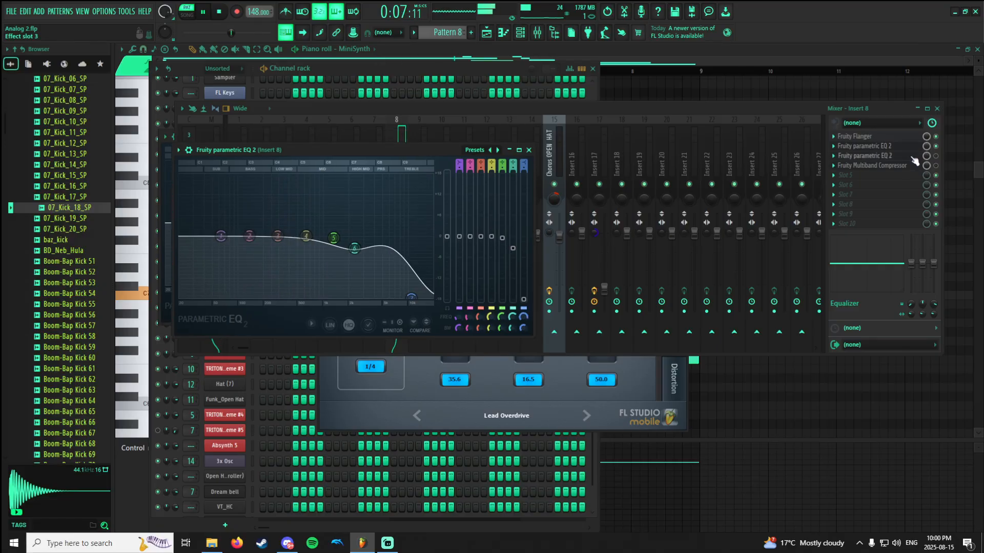
click(913, 157)
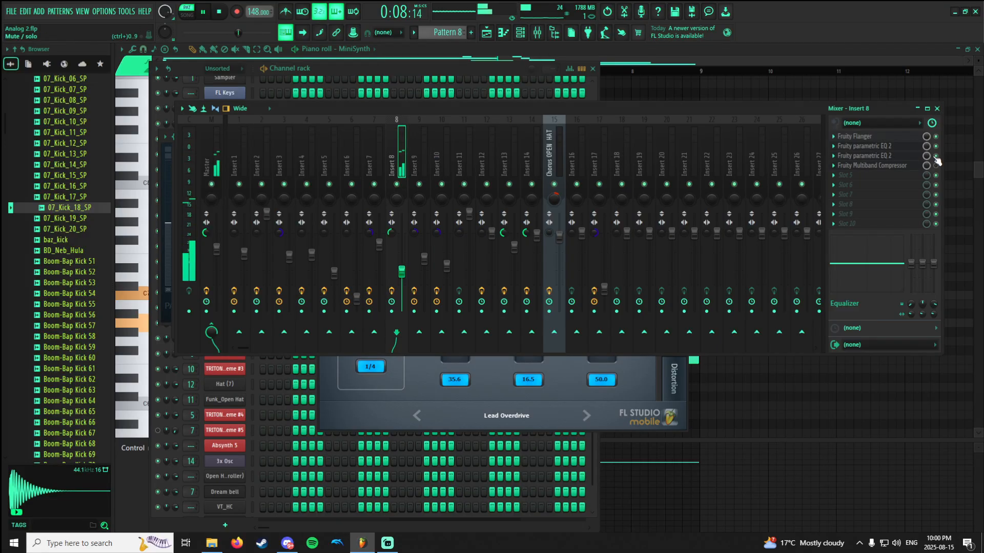
Enable the Fruity Multiband Compressor on Insert 8 during playback, stop the pattern and view the compressor's settings.
click(894, 165)
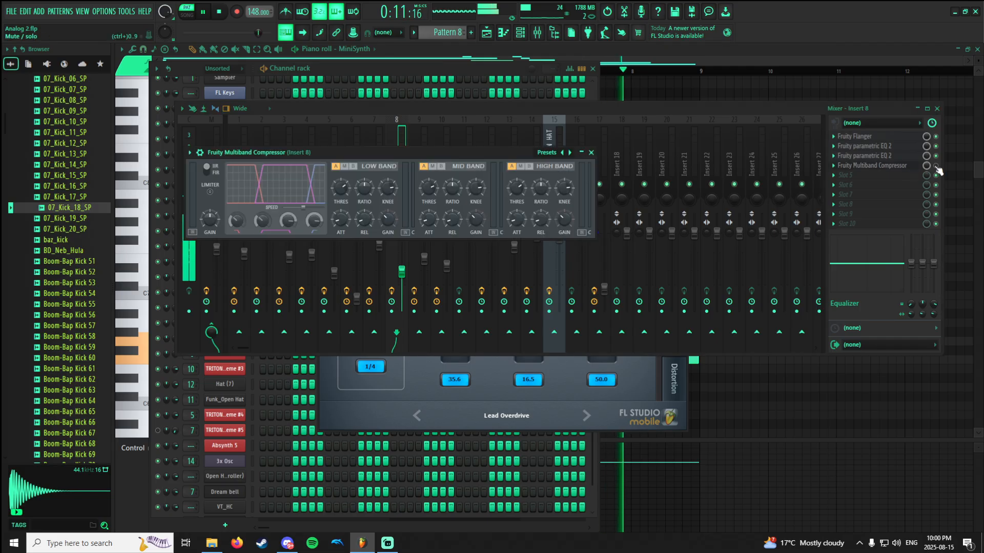
click(937, 167)
click(916, 168)
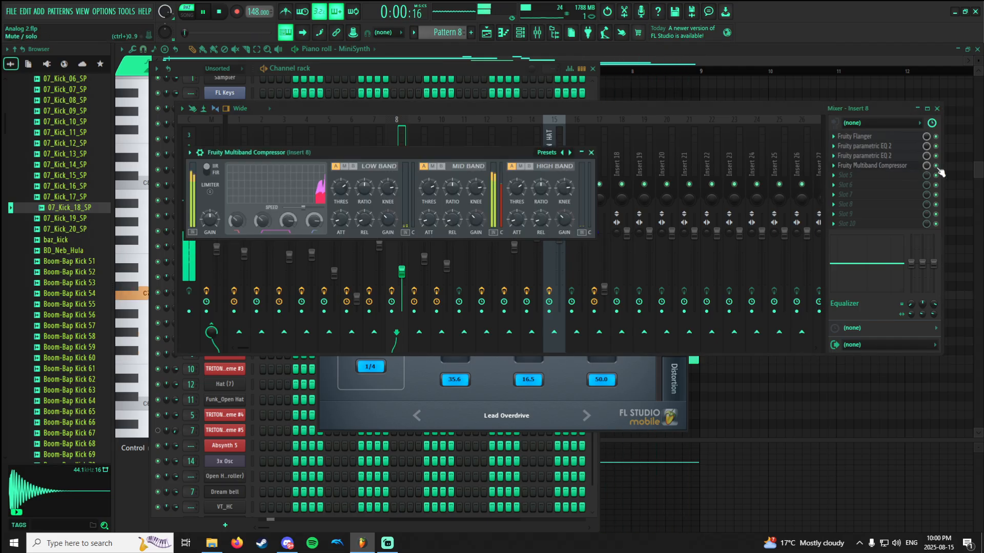
click(938, 169)
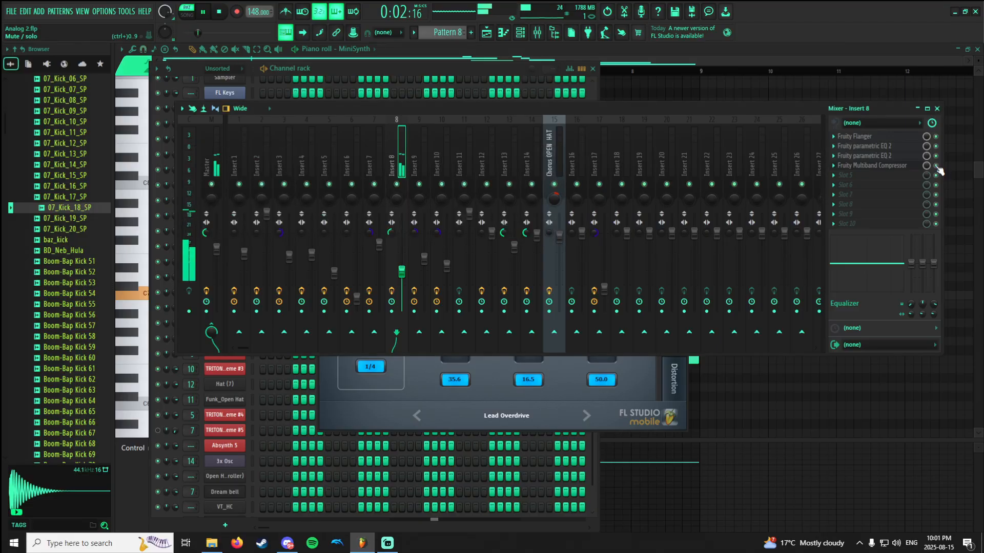
key(space)
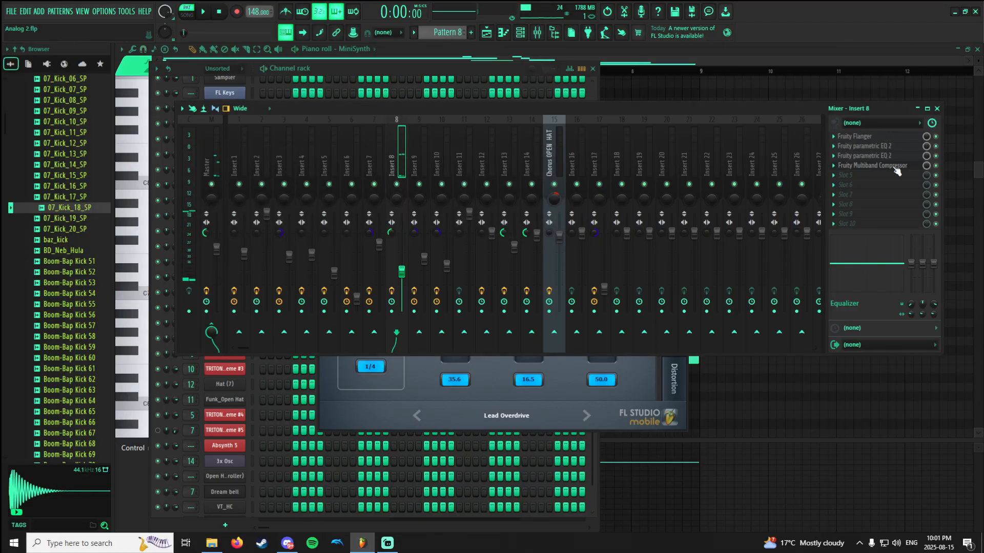
click(893, 168)
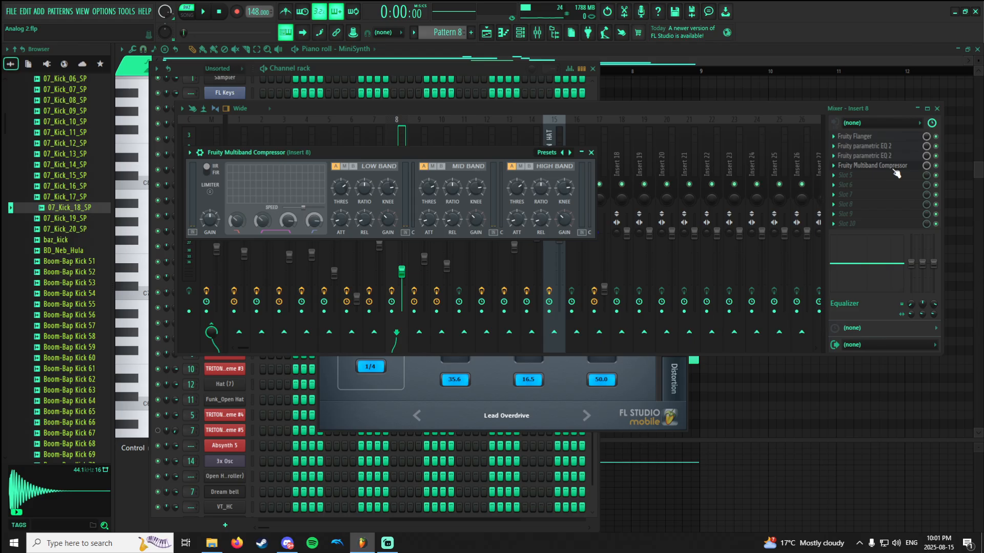
click(894, 171)
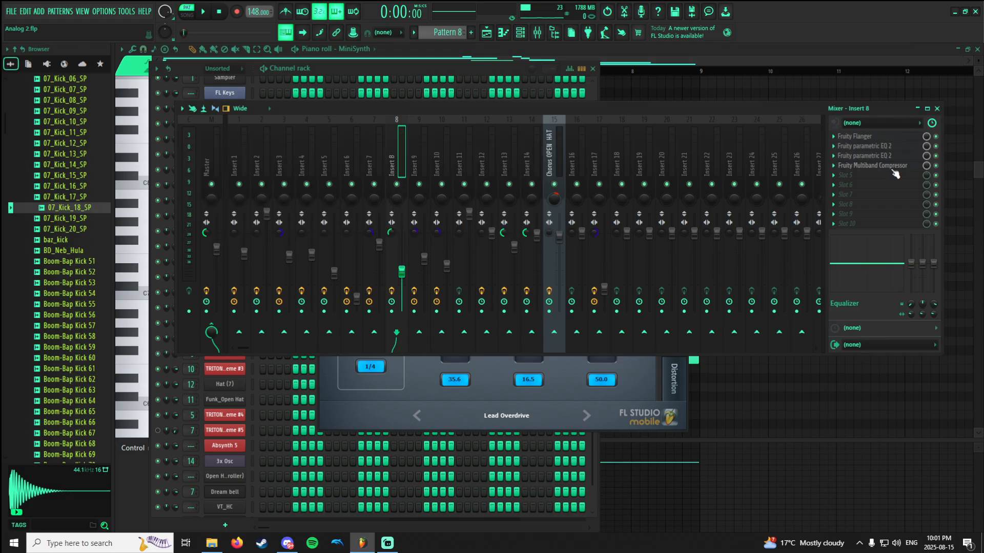
Return to the piano roll, switch from Pattern 8 to Pattern 9 and view its sforzando notes.
click(617, 68)
scroll(454, 188, down, 2)
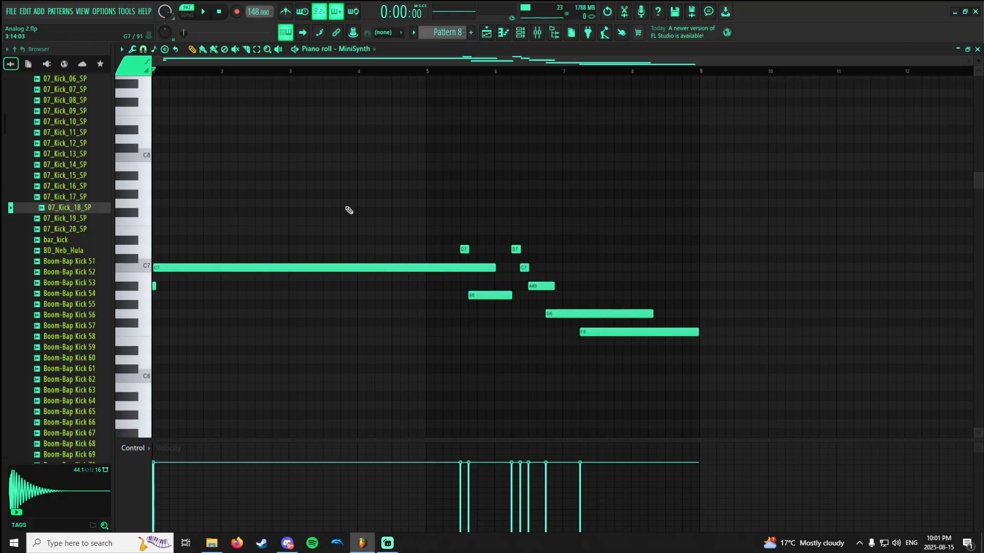
scroll(349, 207, down, 5)
scroll(347, 207, up, 13)
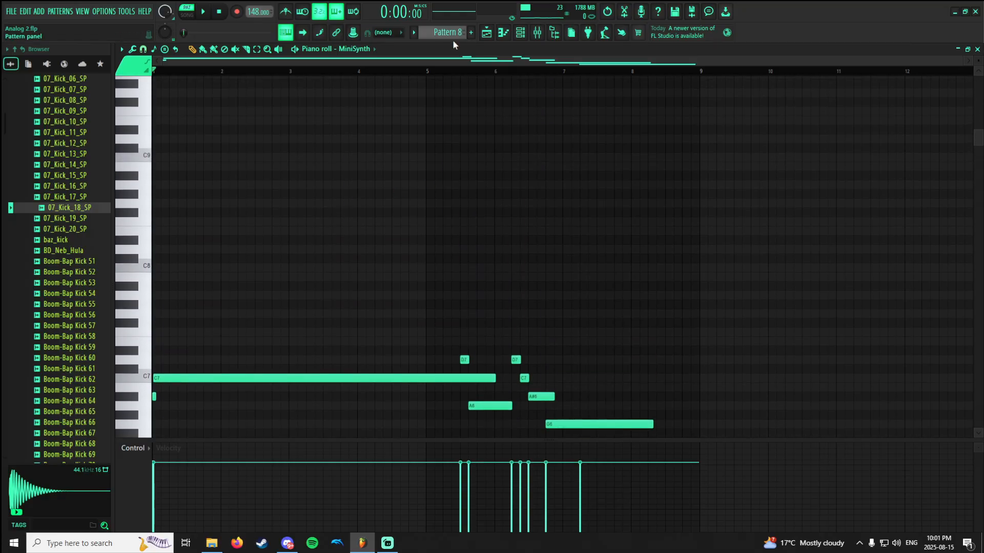
scroll(453, 35, down, 1)
scroll(449, 156, down, 10)
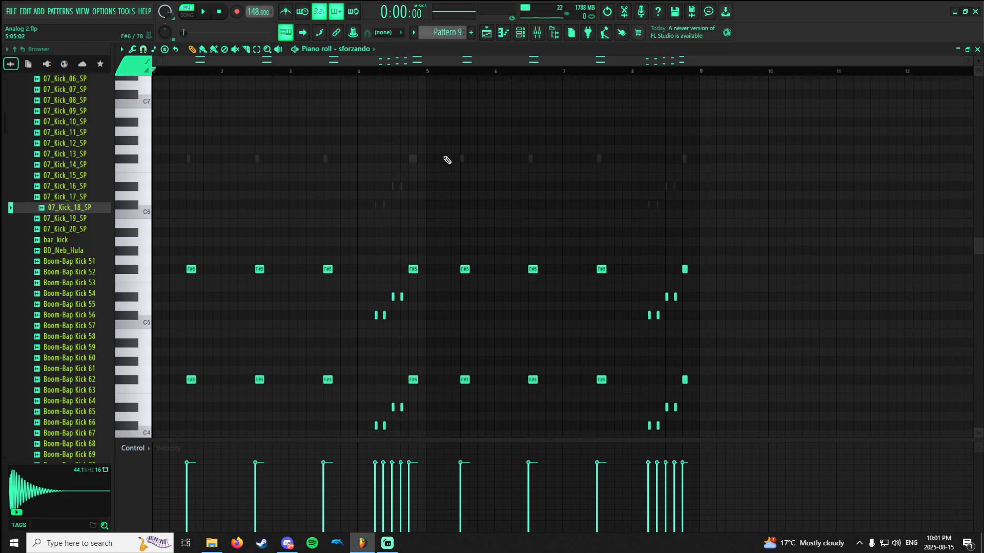
scroll(471, 129, down, 3)
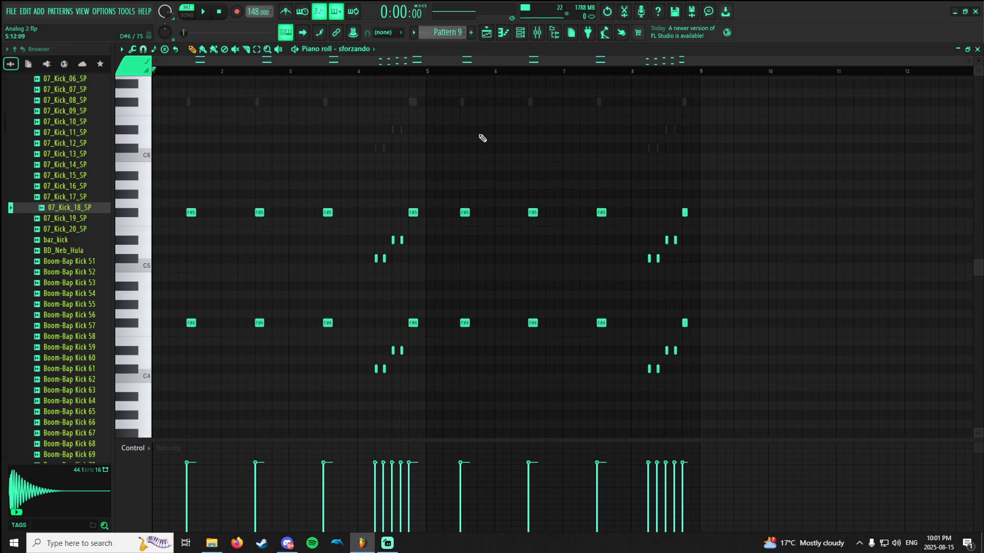
Open the channel rack and mixer and view the effects chain on Insert 9.
click(521, 35)
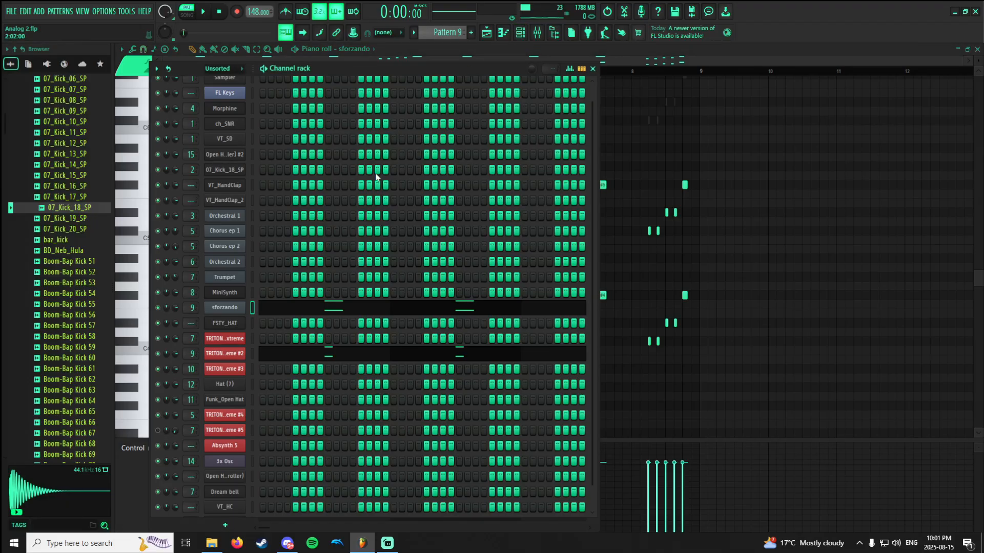
click(537, 36)
click(412, 155)
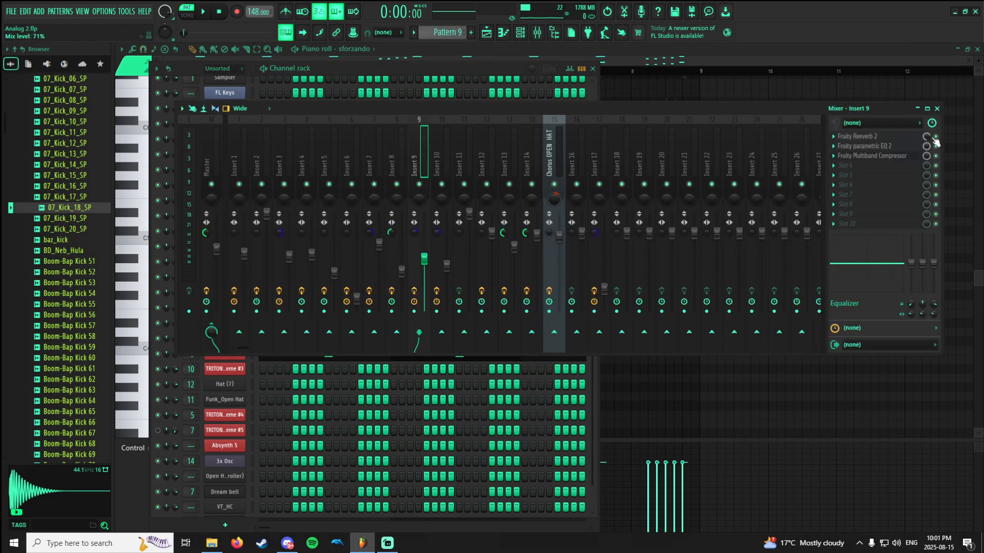
Return to the piano roll and briefly play Pattern 9's sforzando notes.
click(718, 69)
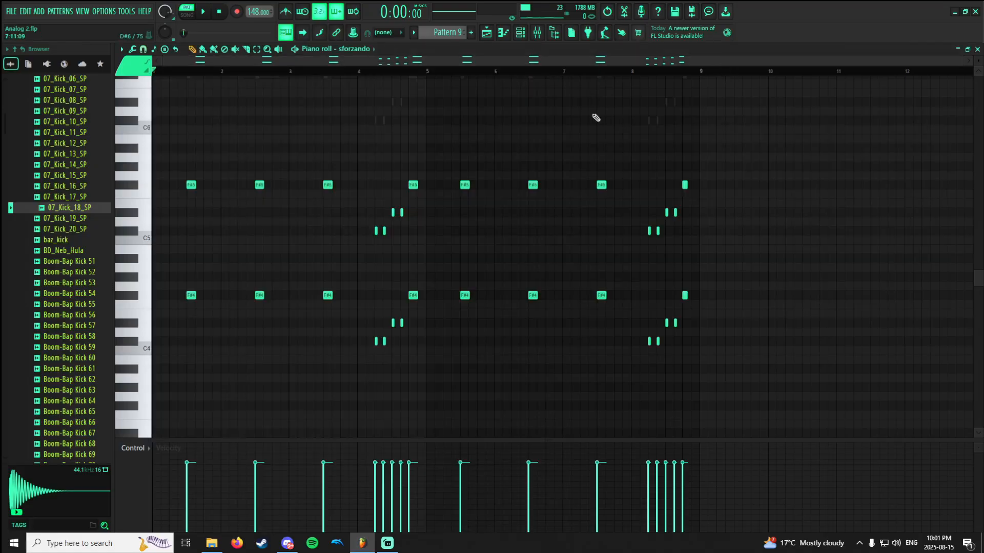
scroll(479, 162, up, 2)
key(space)
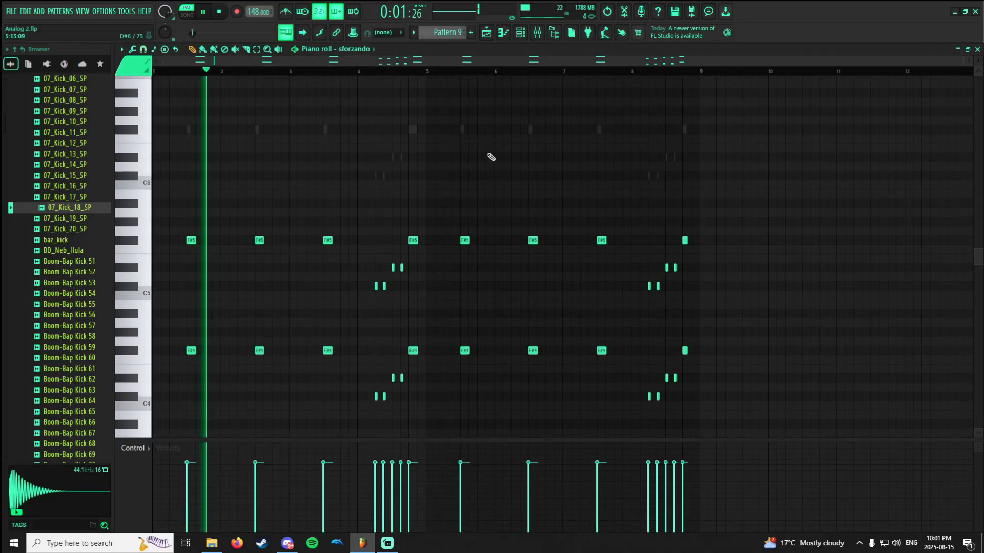
key(space)
Solo the sforzando channel for a preview and delete that channel from the channel rack.
click(519, 33)
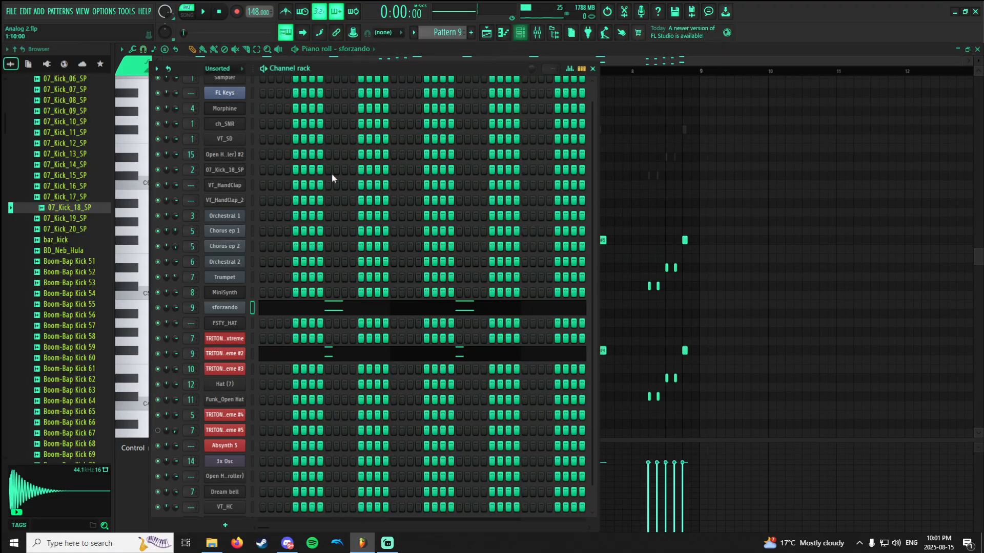
right_click(158, 307)
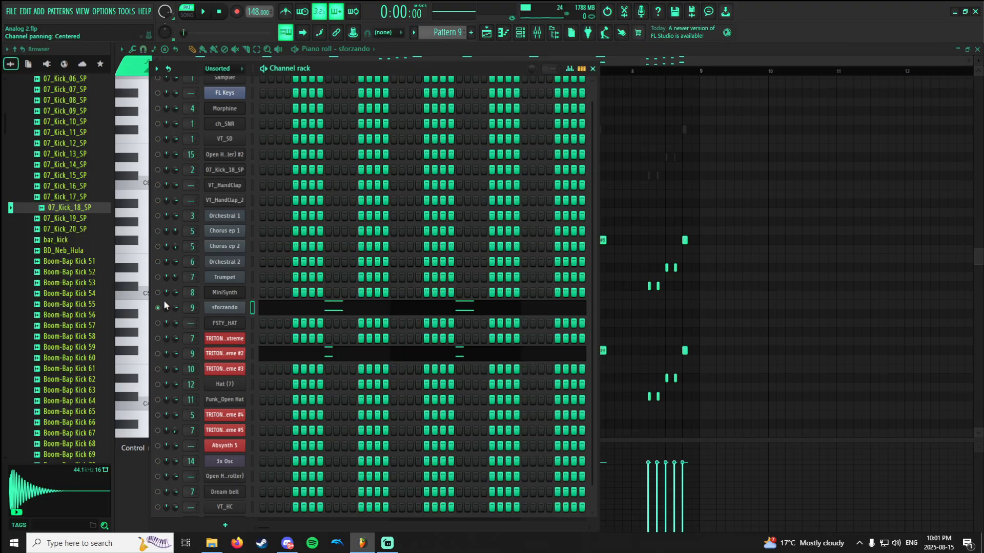
key(space)
key(space)
right_click(220, 307)
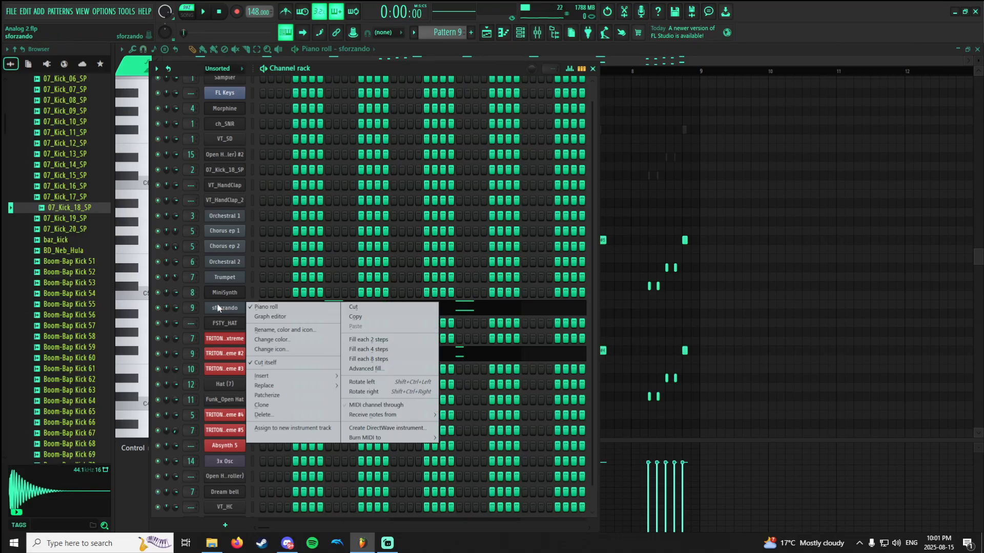
click(271, 416)
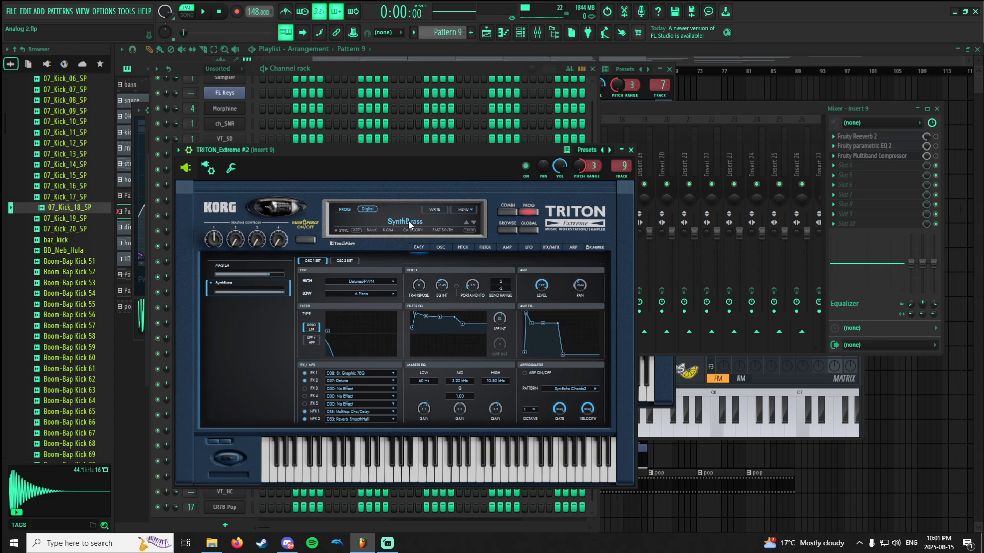
Open the program browser for TRITON_Extreme #2's SynthBrass sound and filter it to the Fast Synth category.
click(413, 231)
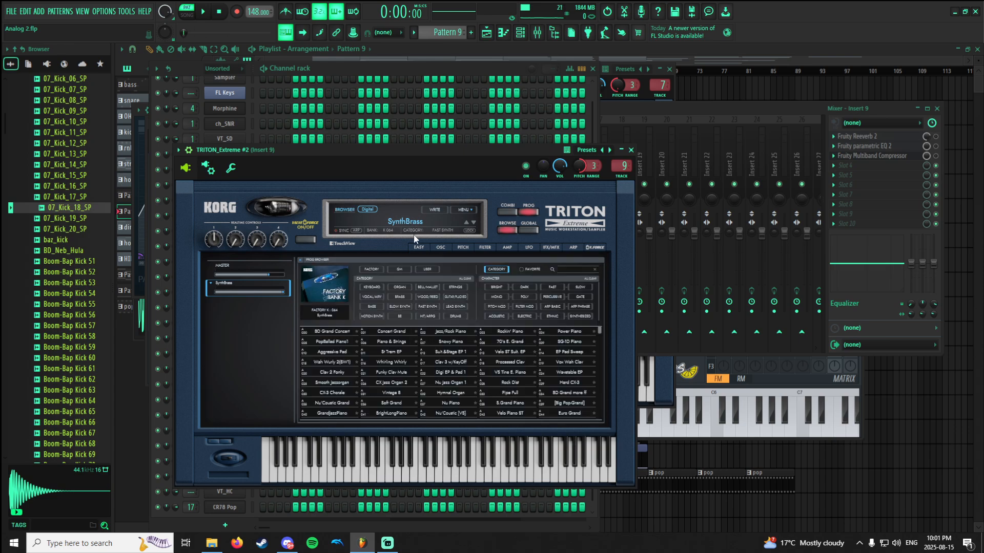
click(428, 306)
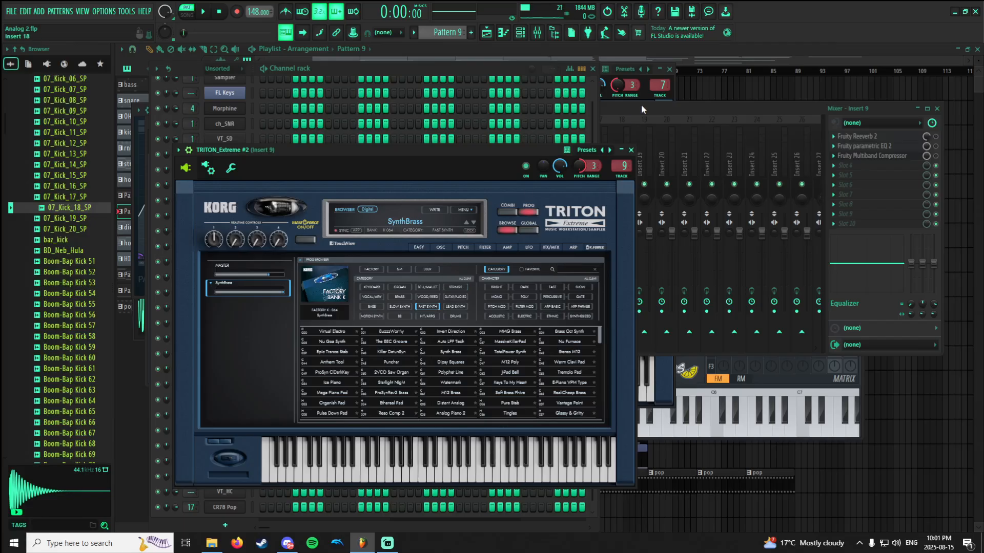
Play Pattern 9, switch on Fruity Reeverb 2 in Insert 9's effects chain and view the reverb's settings.
click(607, 102)
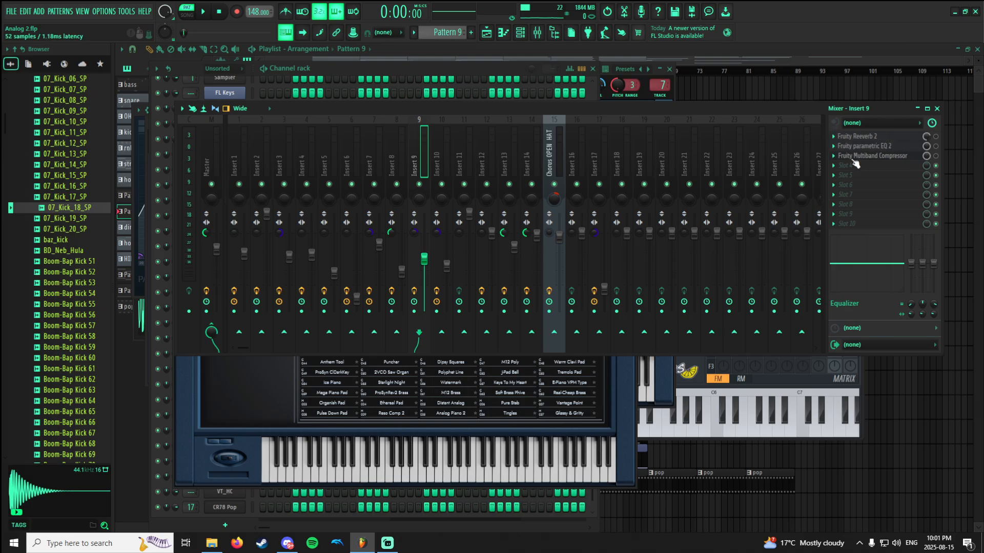
key(space)
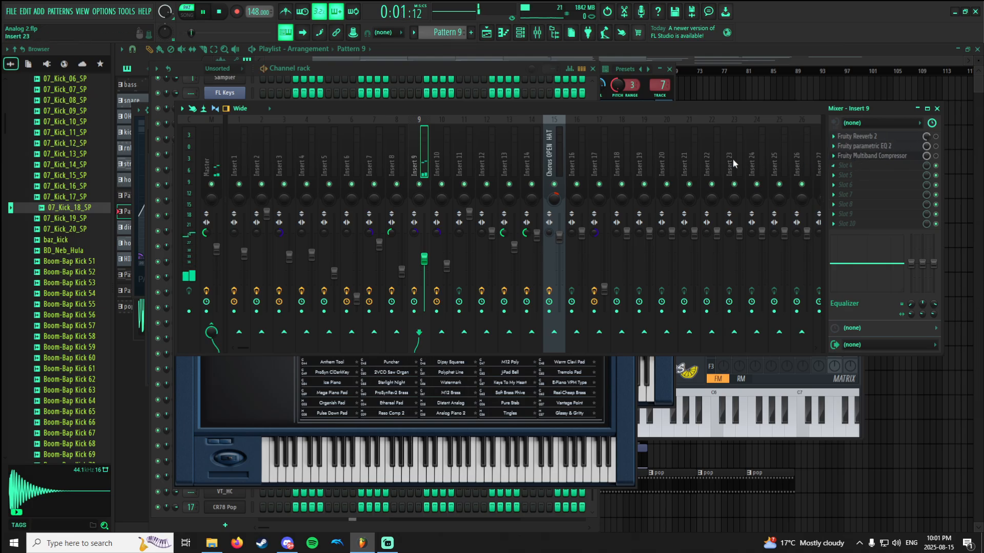
click(852, 137)
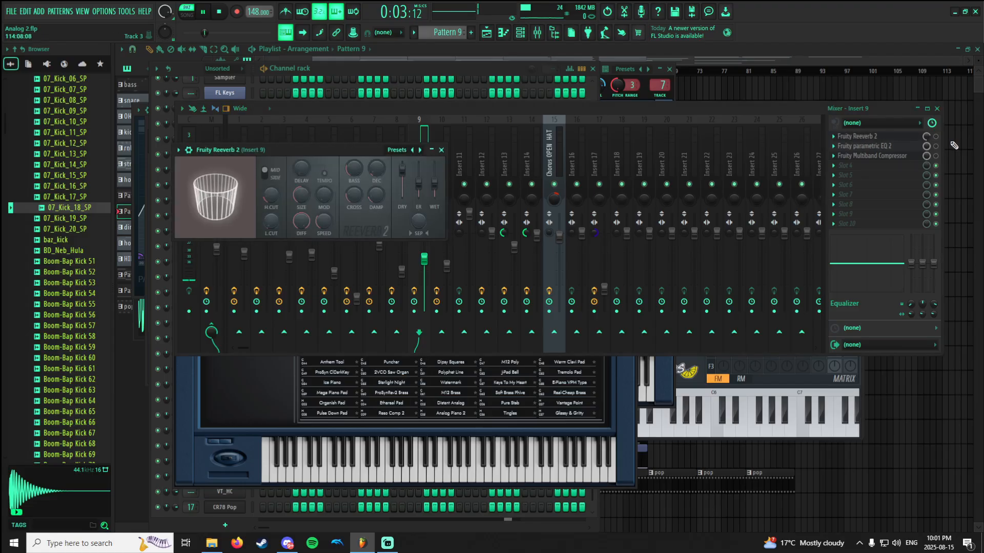
click(936, 137)
click(907, 137)
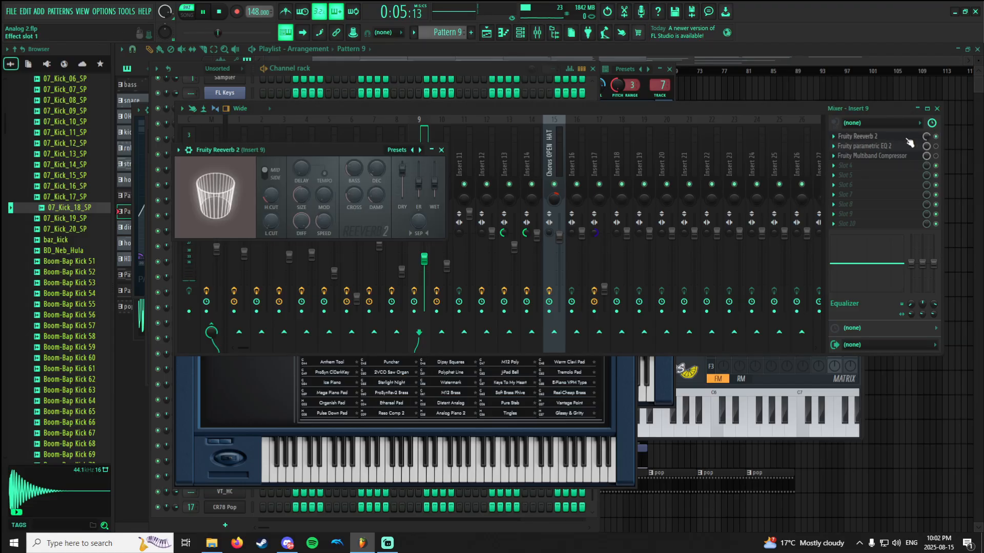
click(936, 136)
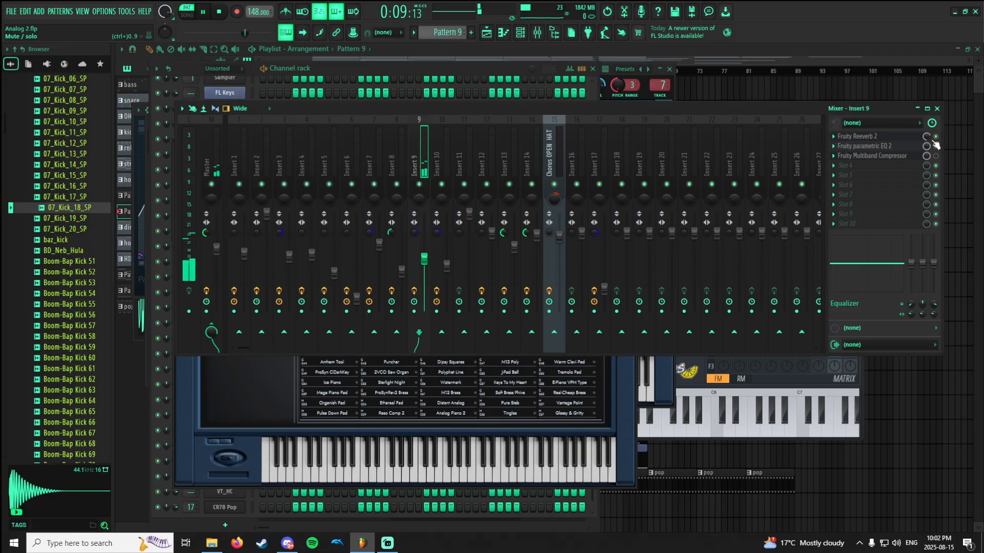
click(898, 138)
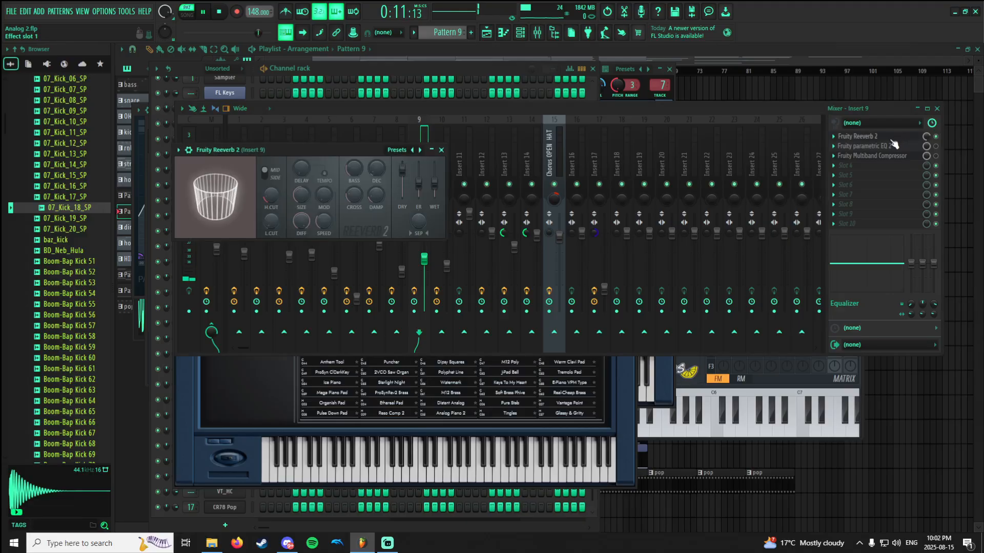
key(space)
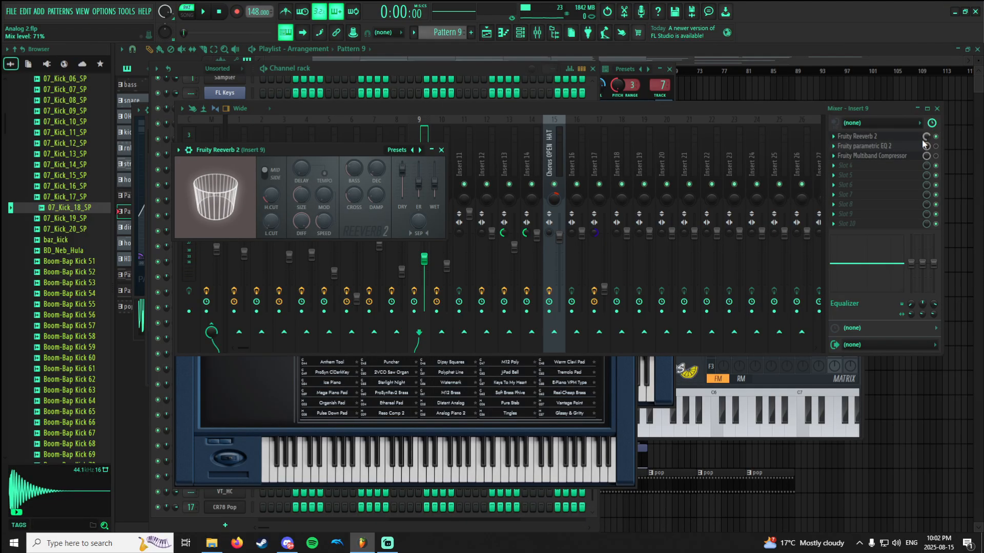
View the Fruity parametric EQ 2 curve on Insert 9 and enable the EQ during playback.
click(902, 148)
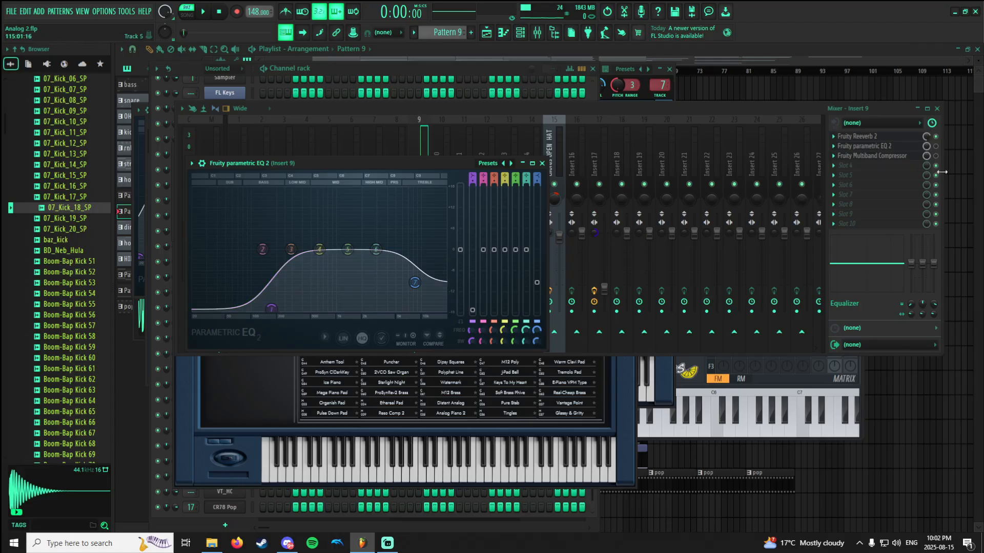
key(space)
click(942, 153)
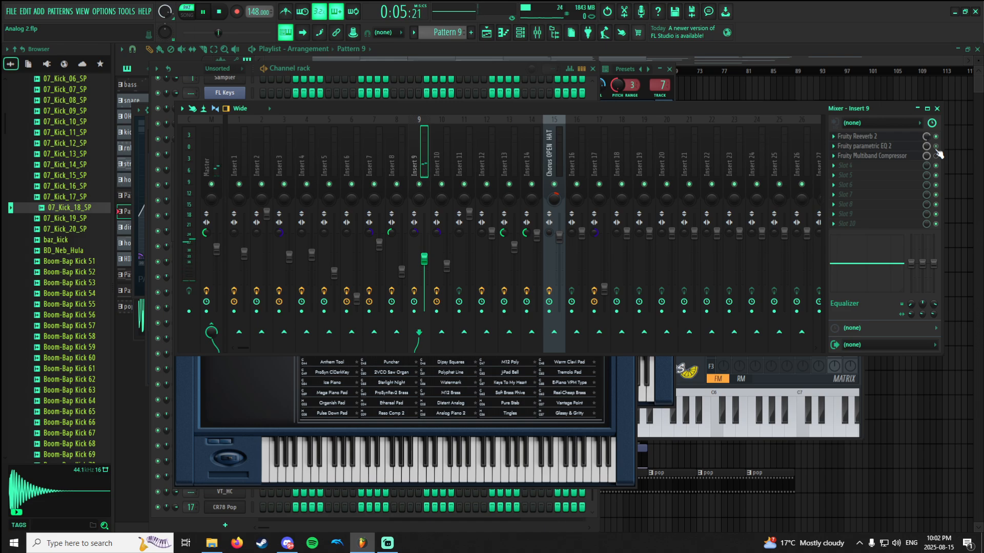
click(935, 156)
key(space)
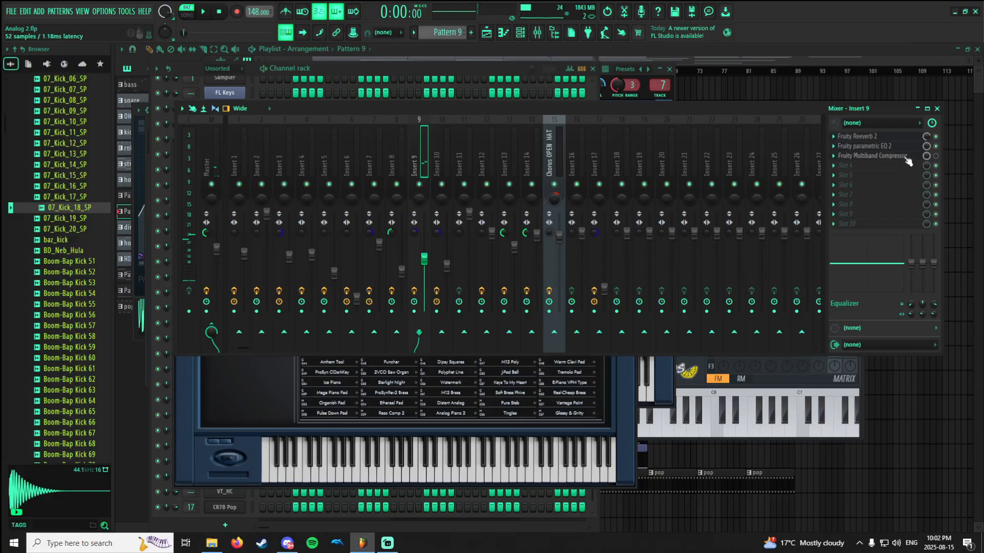
View the Fruity Multiband Compressor on Insert 9, enable it and briefly play the pattern.
click(896, 156)
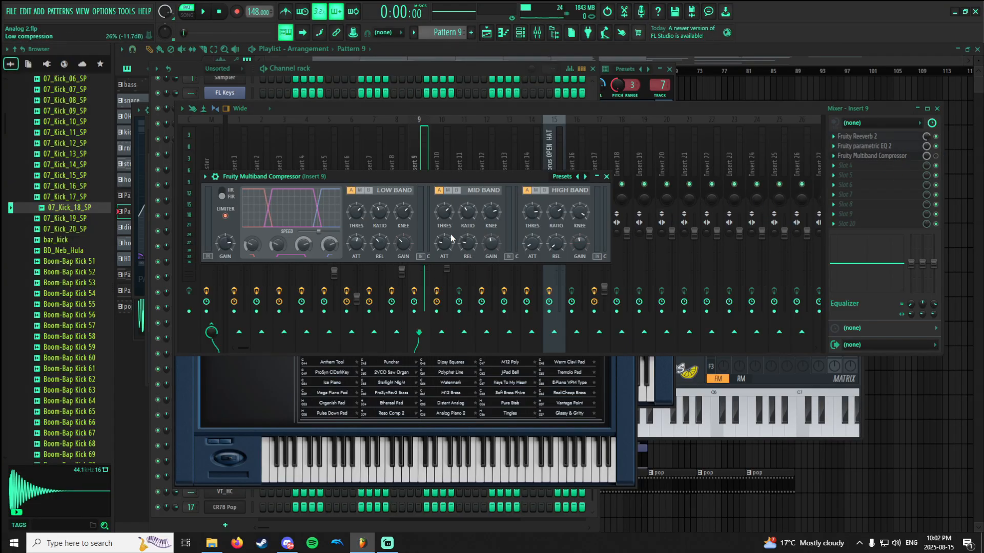
click(936, 156)
key(space)
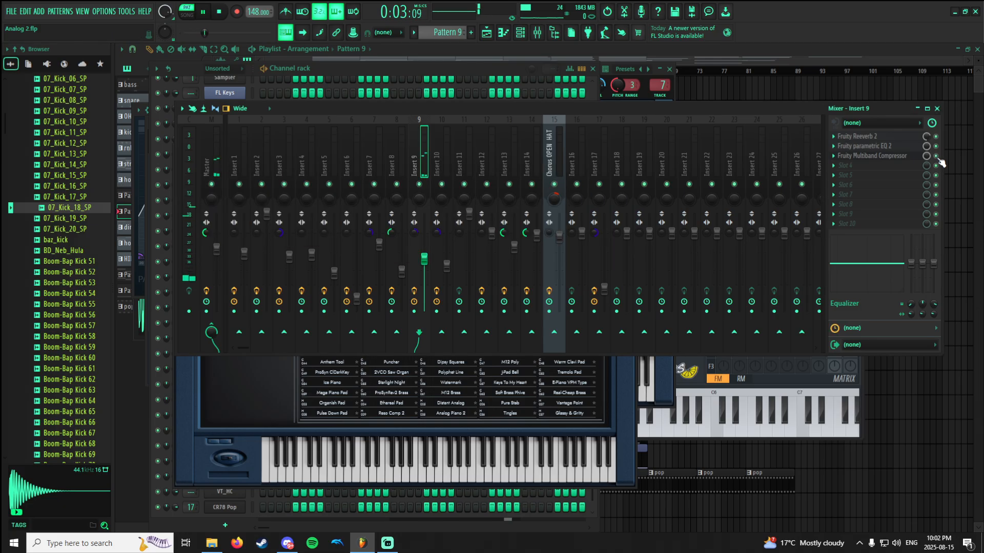
key(space)
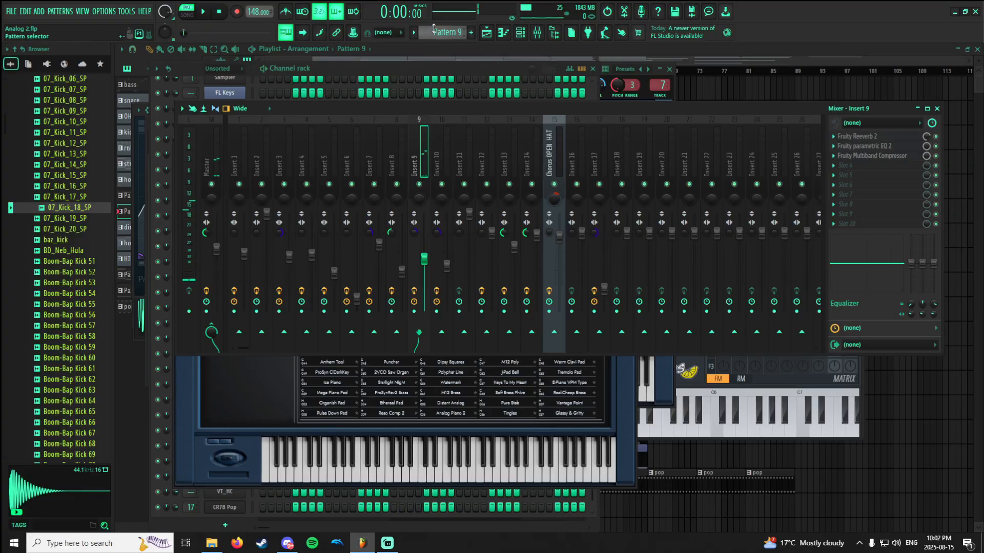
Switch to the ding pattern and show its TRITON_Extreme #3 notes in the piano roll.
scroll(427, 33, down, 1)
click(443, 48)
click(504, 34)
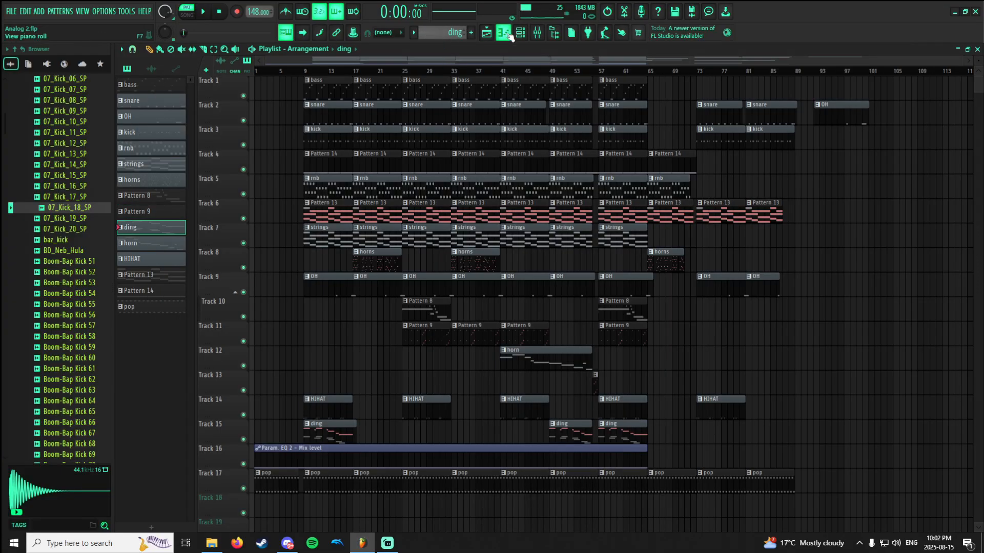
scroll(411, 185, up, 5)
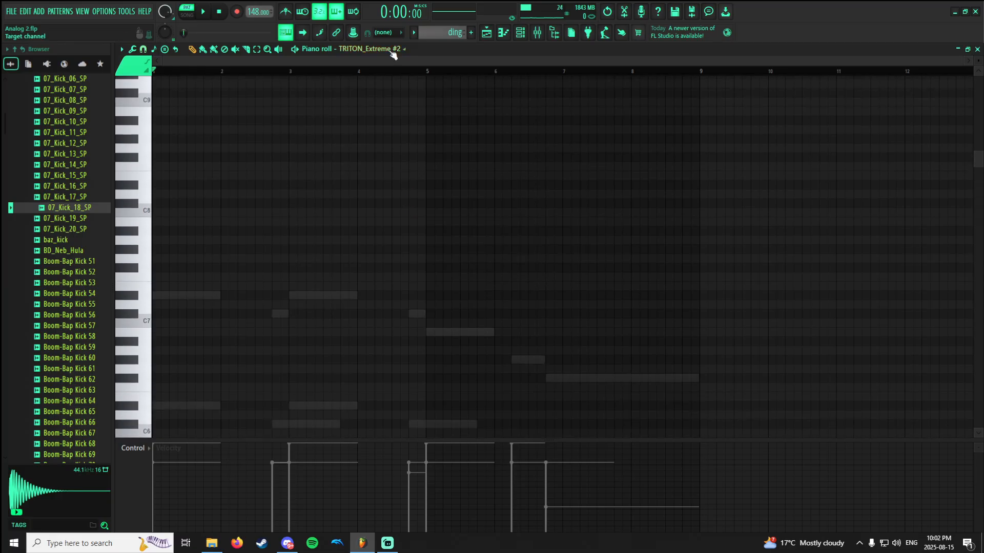
click(394, 49)
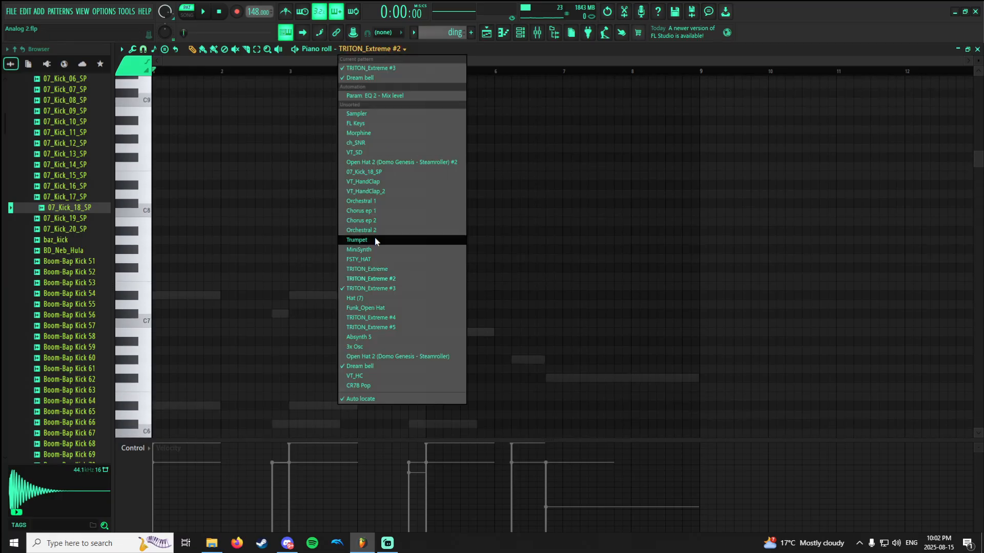
click(359, 289)
Solo the ding pattern's TRITON_Extreme #3 and Dream bell channels in turn and preview each one.
click(520, 32)
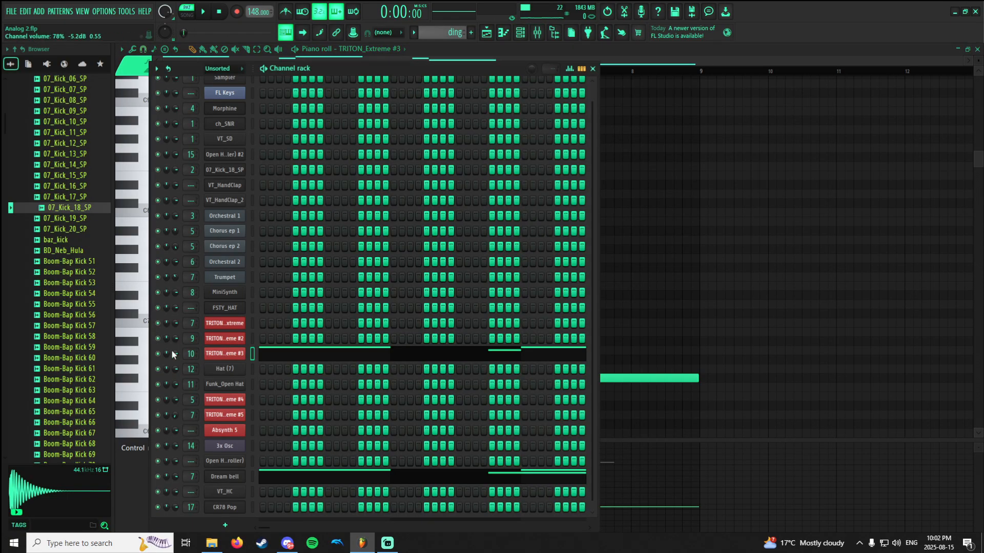
right_click(157, 354)
key(space)
key(space)
right_click(157, 477)
key(space)
key(space)
Check Insert 10 in the mixer, unmute Dream bell alongside TRITON_Extreme #3 and play both channels together.
click(537, 33)
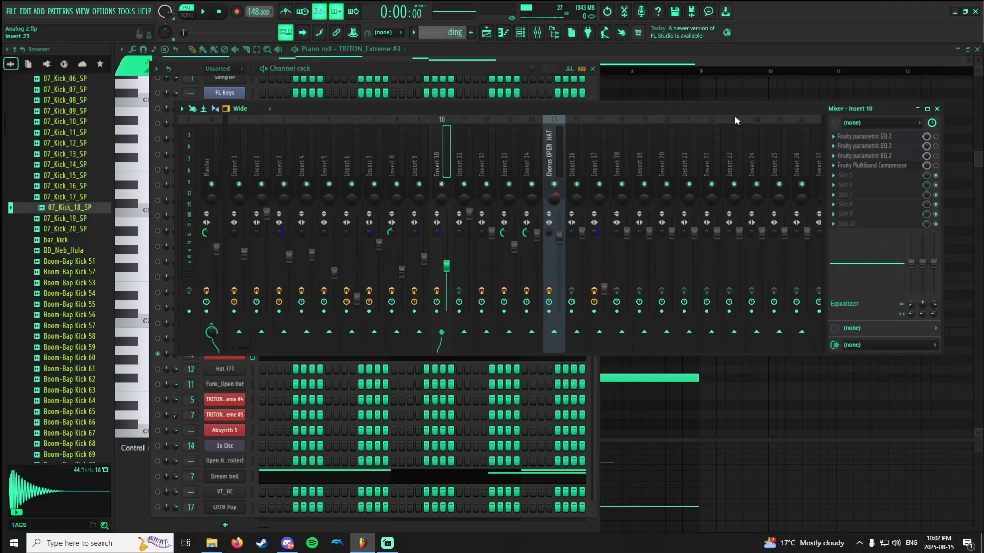
click(520, 34)
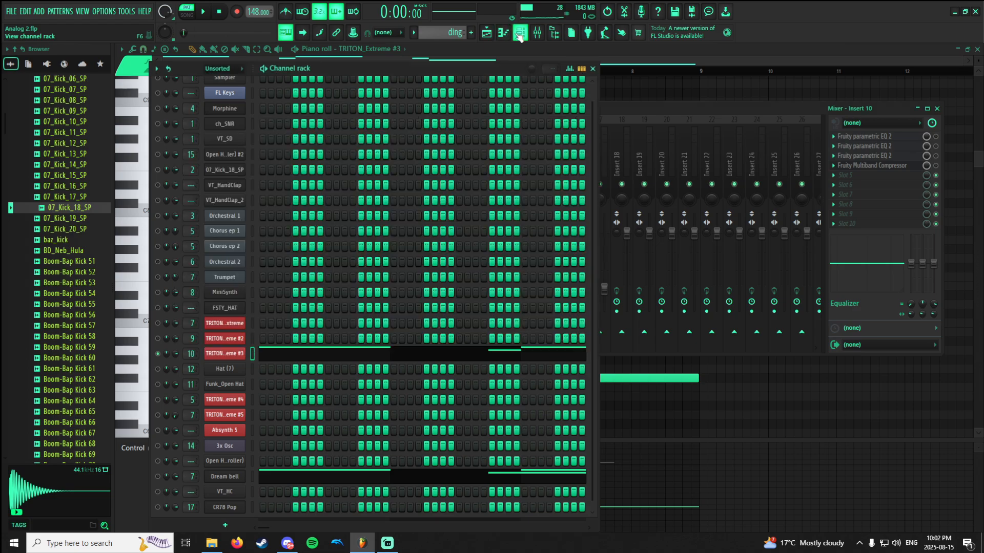
click(520, 34)
click(520, 33)
click(158, 476)
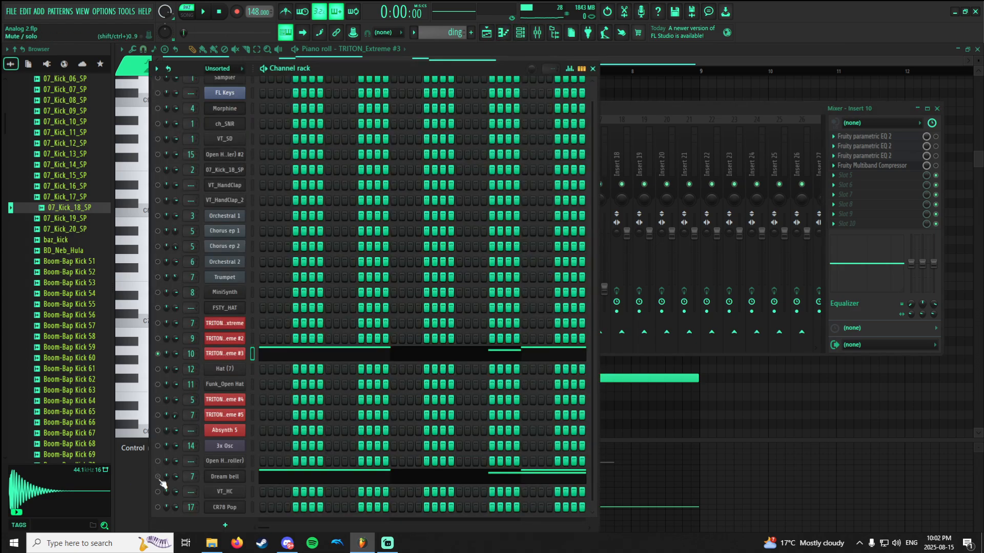
key(space)
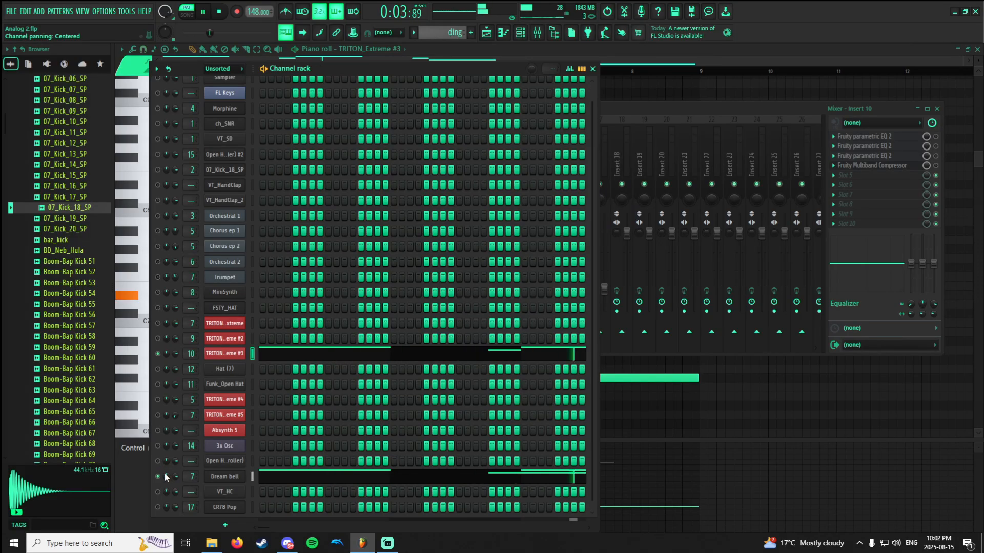
key(space)
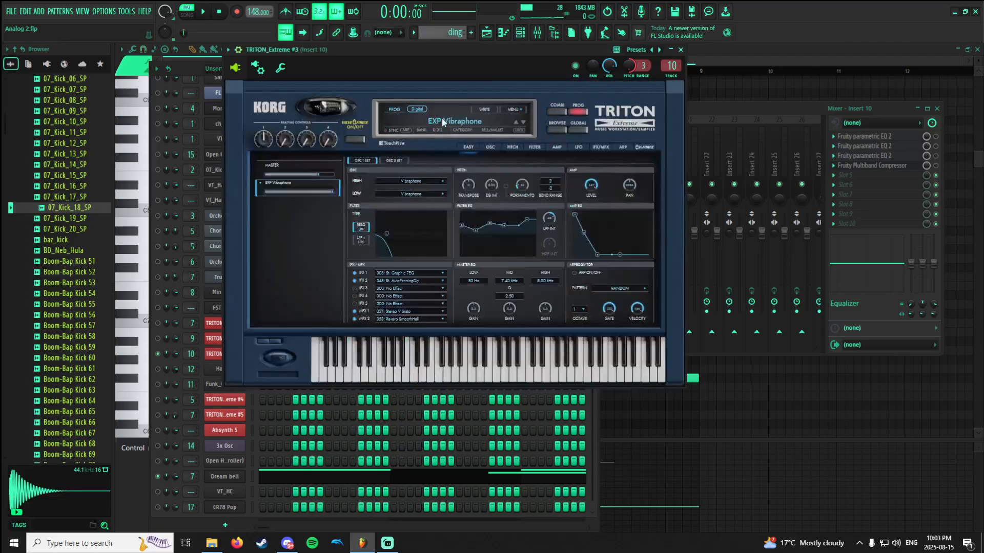
Filter TRITON_Extreme #3's program browser to Bell/Mallet to locate EXP Vibraphone, and bring the Insert 10 mixer view forward.
click(490, 118)
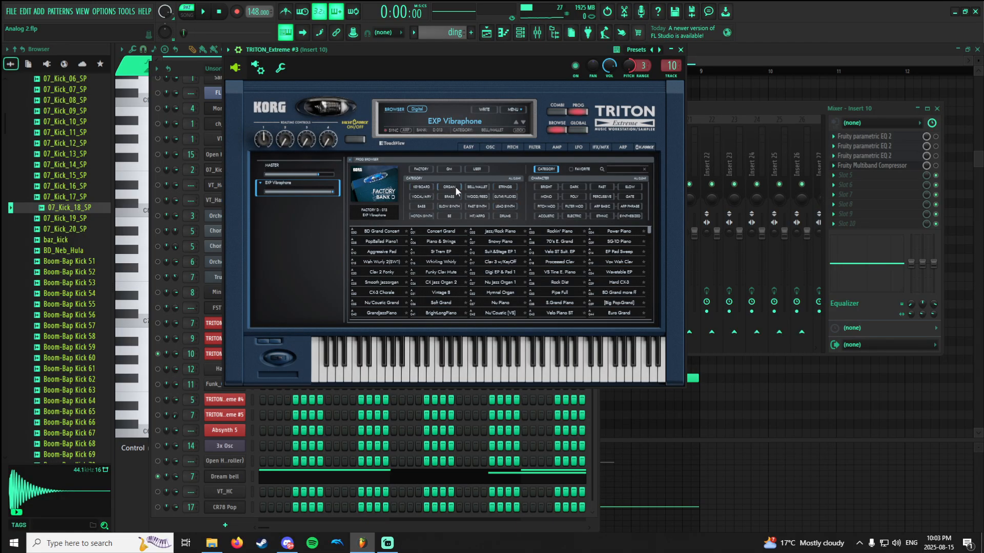
click(477, 187)
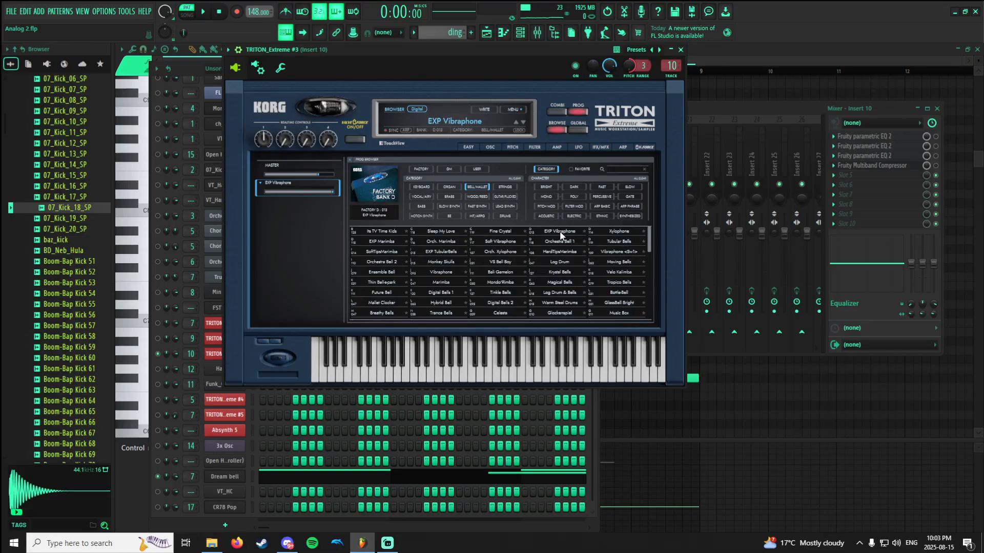
click(709, 111)
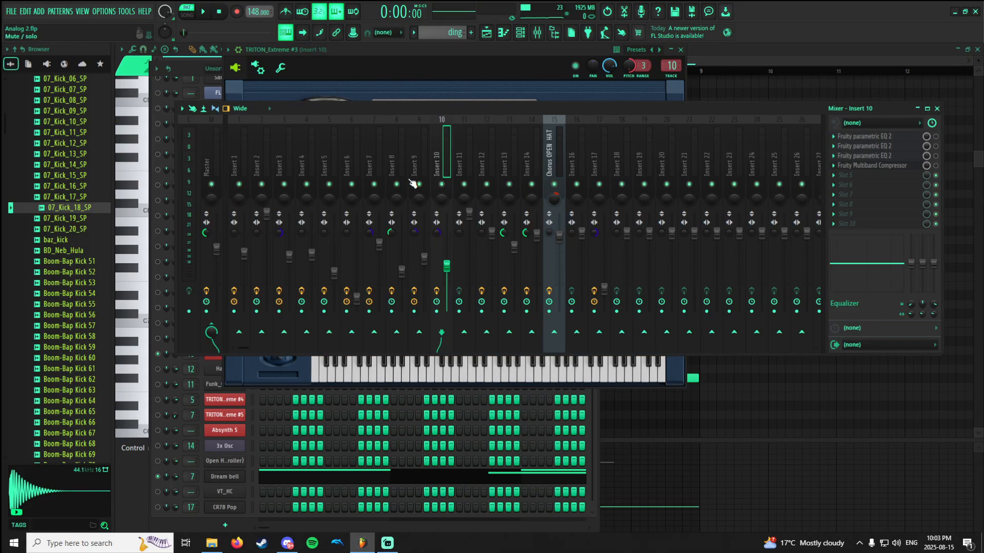
Open the Dream bell channel's Sytrus instrument, look through its preset list and close the list without changing the preset.
click(530, 33)
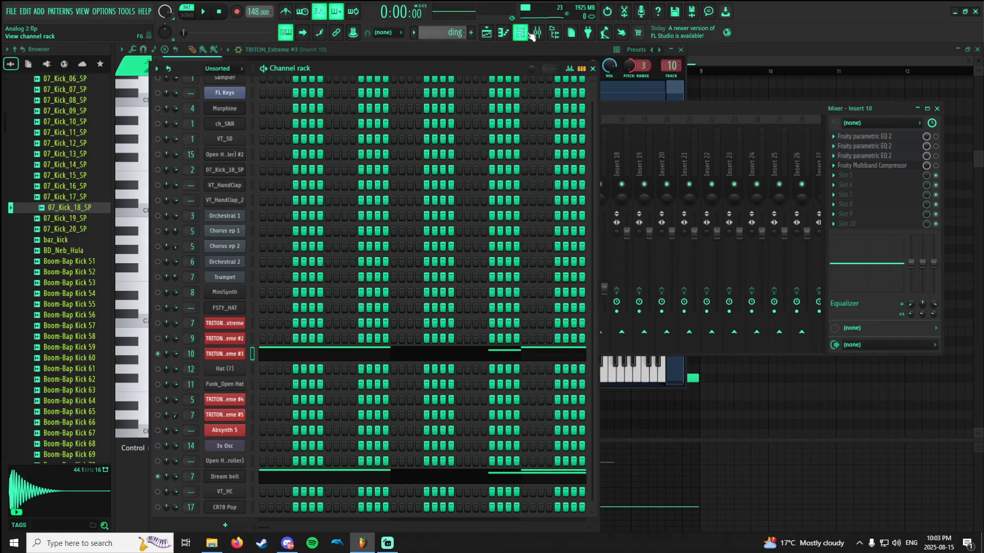
click(239, 482)
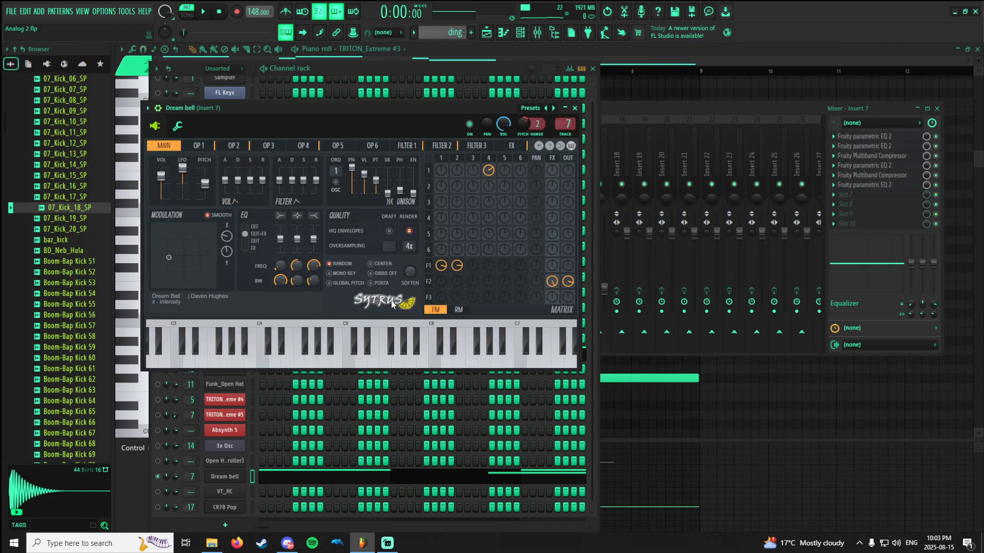
click(533, 109)
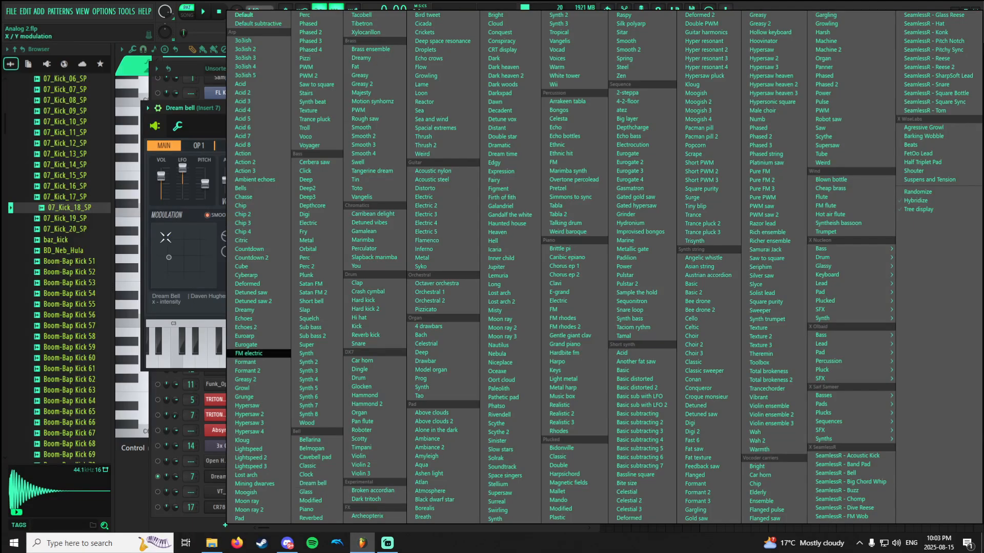
click(223, 107)
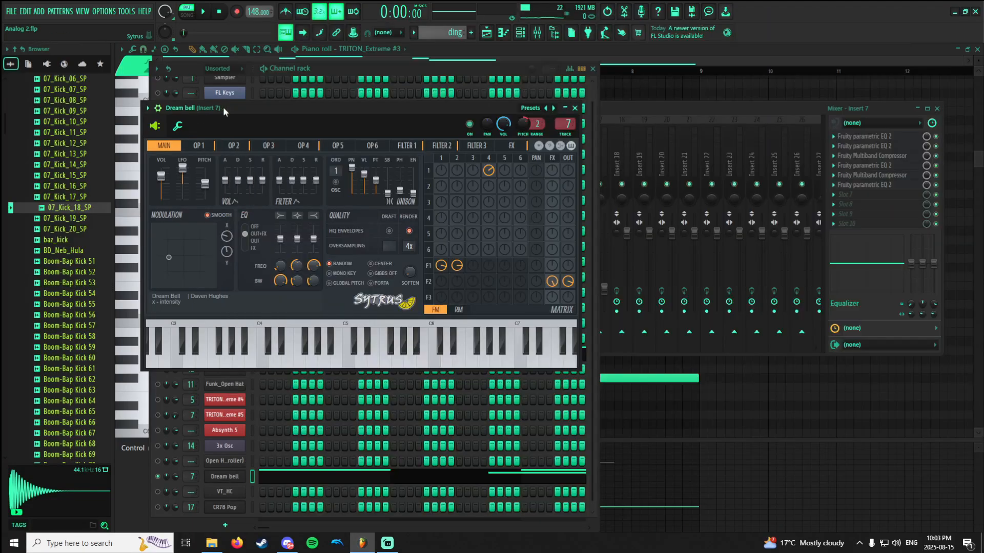
View the Dream bell notes of the ding pattern in the piano roll and audition keys on its keyboard.
click(504, 33)
click(141, 291)
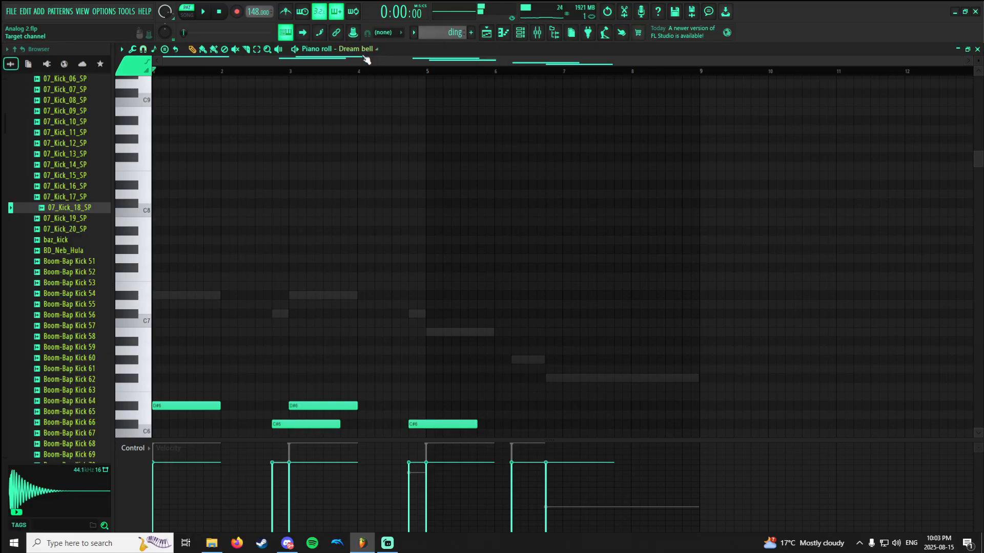
scroll(141, 287, down, 10)
click(137, 286)
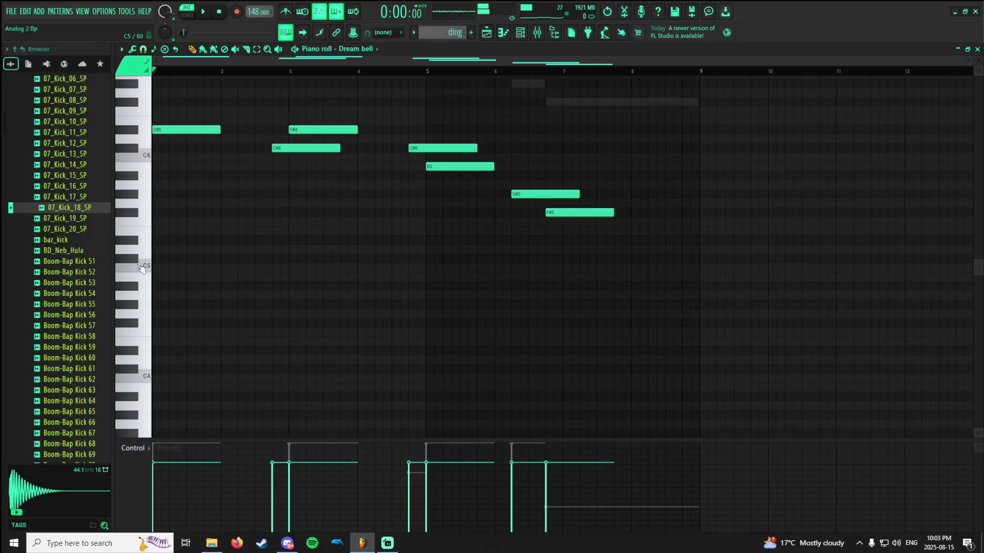
Close the piano roll, bypass all effects on mixer Insert 7 and audition the dry Dream bell sound.
click(508, 35)
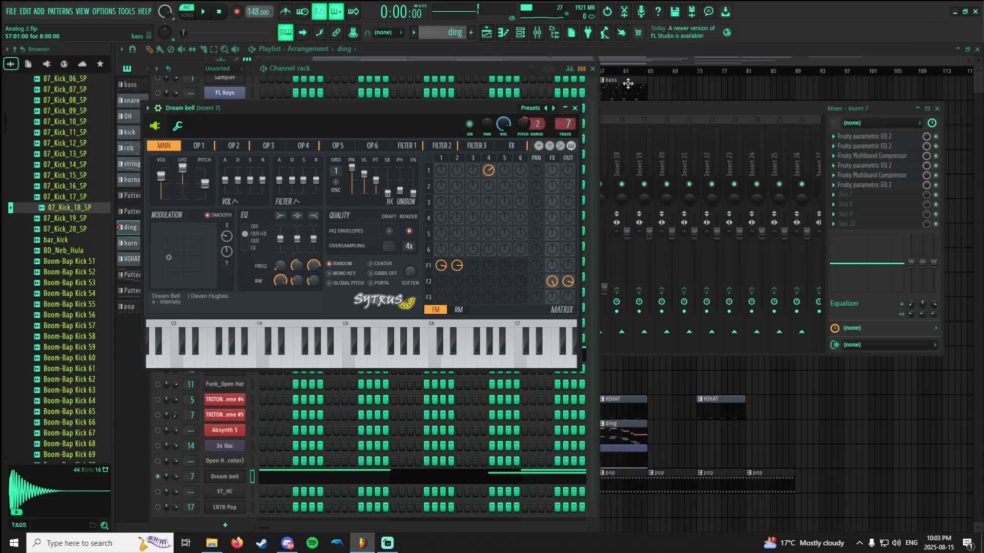
click(613, 110)
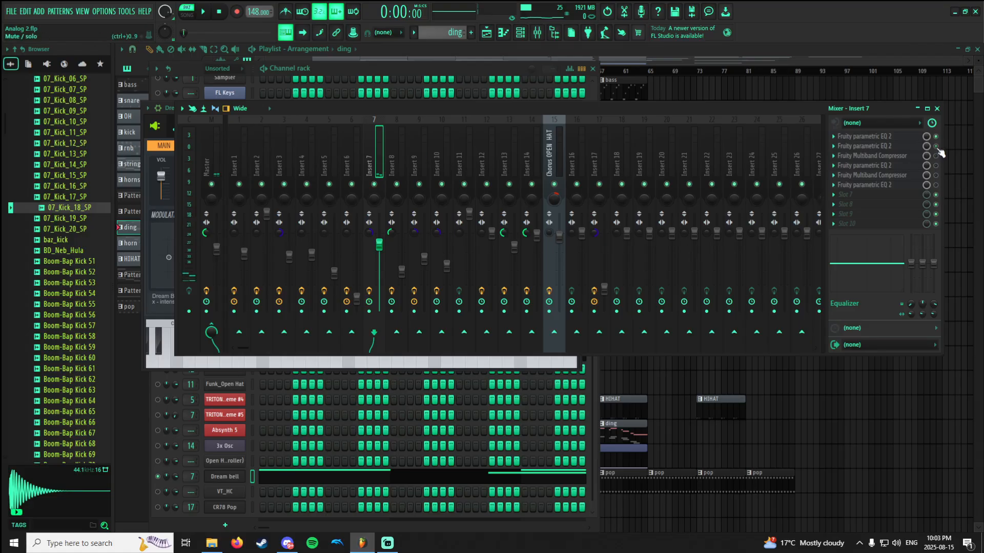
drag(937, 148, 936, 136)
key(d)
key(d)
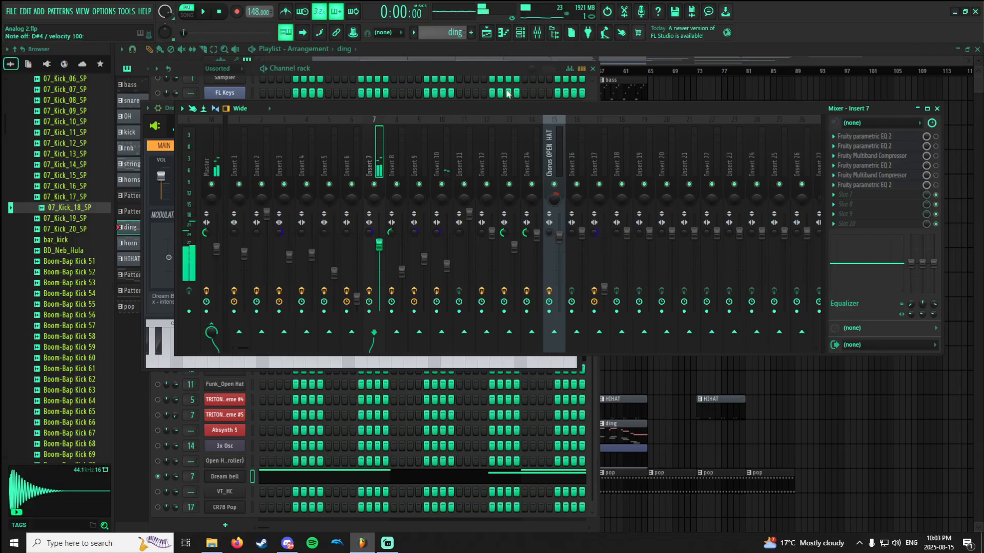
Play the ding pattern with Dream bell alone and inspect Insert 7's stereo separation in the mixer.
click(460, 69)
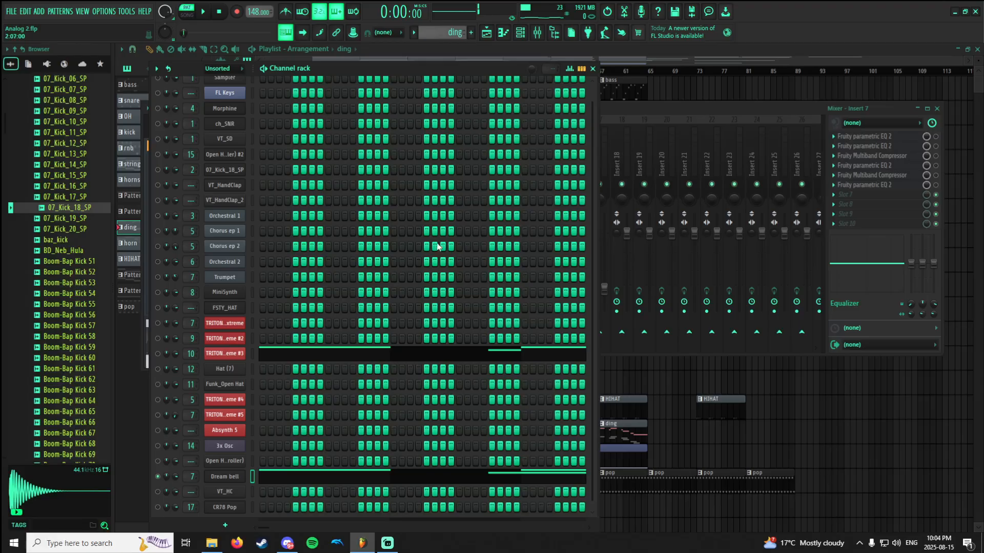
key(space)
click(537, 33)
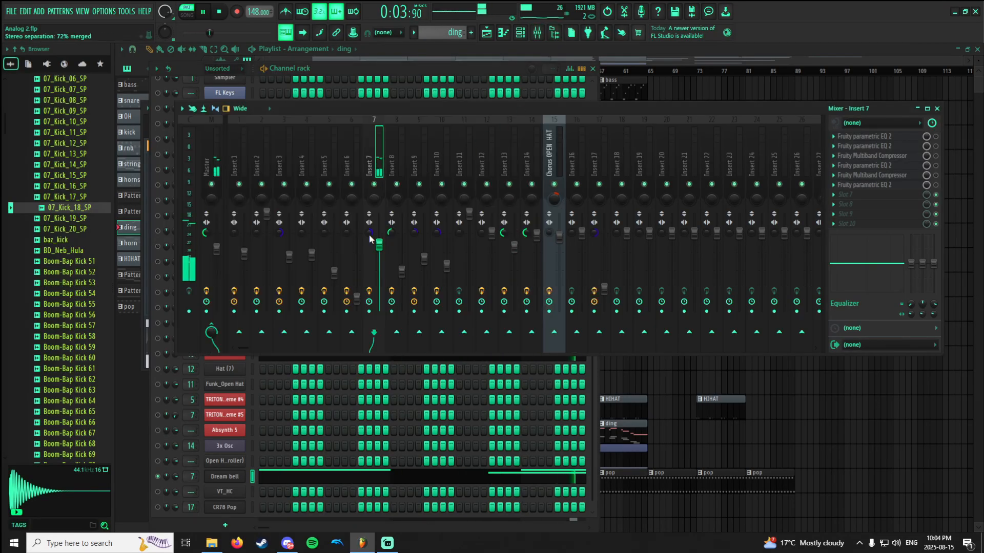
drag(369, 235, 369, 229)
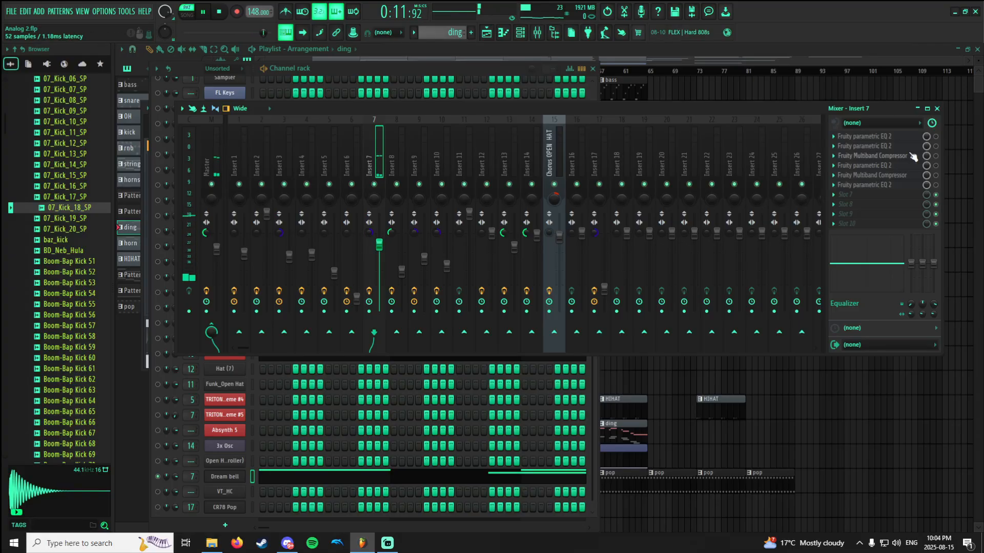
Enable the first Fruity parametric EQ 2 on Insert 7, view its curve during playback and stop playback.
click(902, 137)
click(938, 139)
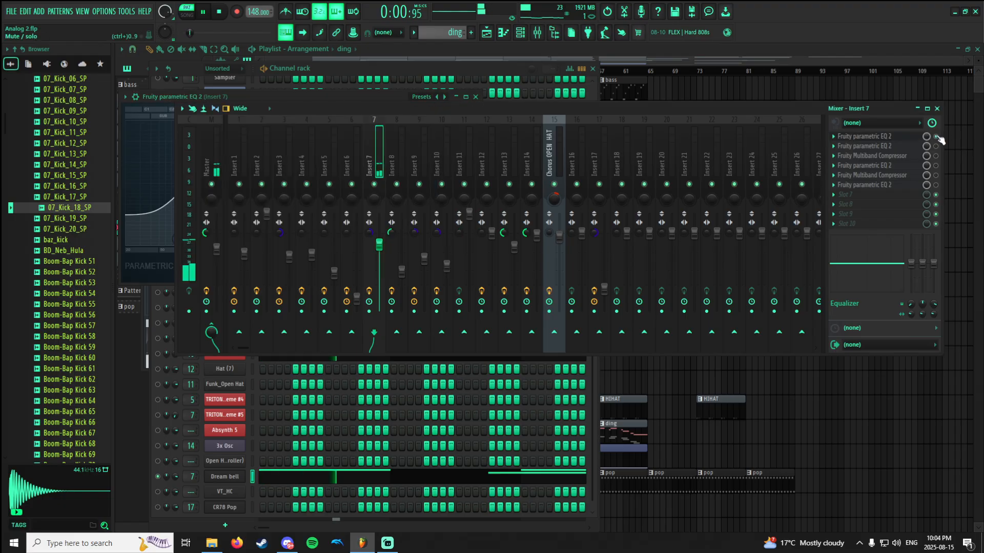
click(912, 137)
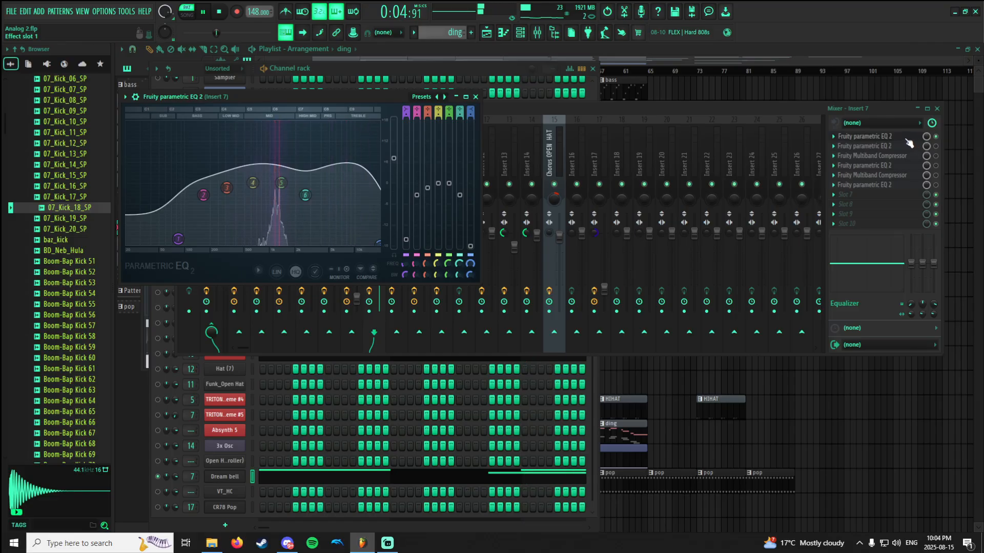
key(space)
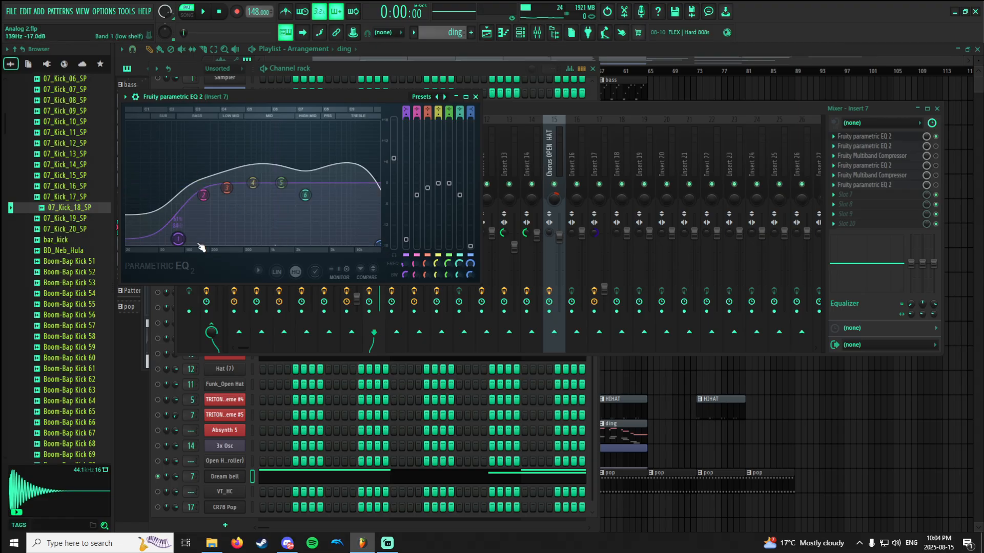
View the second Fruity parametric EQ 2 on Insert 7, enable it and play the pattern.
click(882, 147)
click(882, 148)
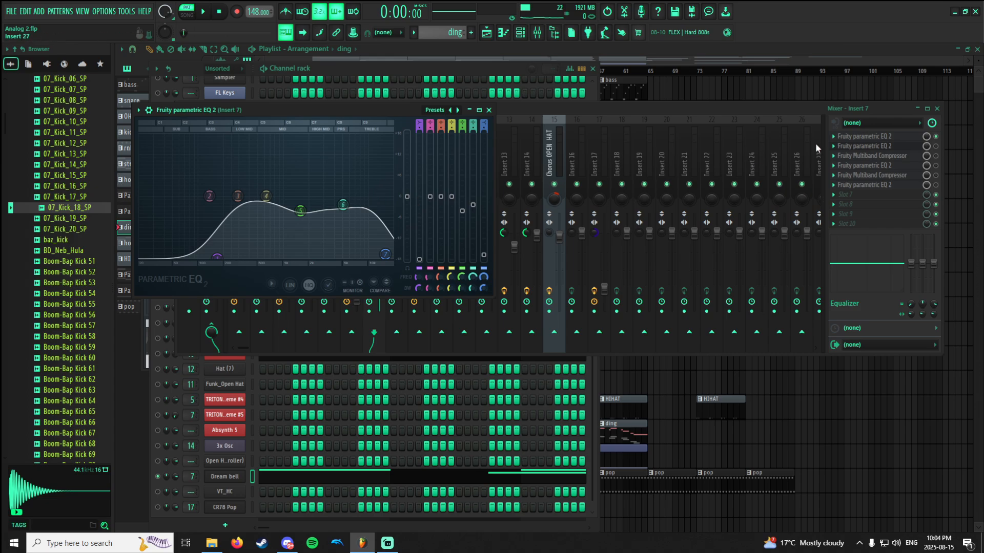
click(940, 152)
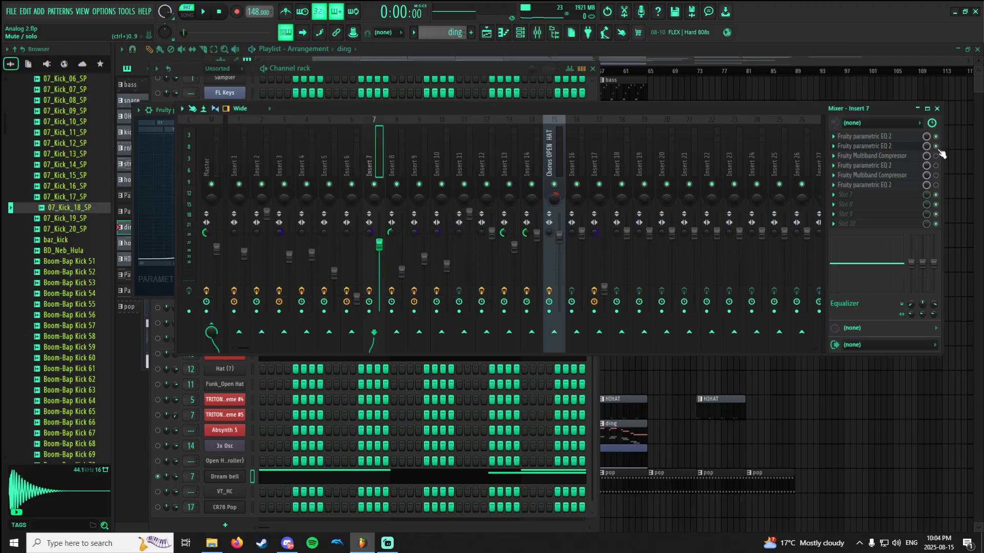
key(space)
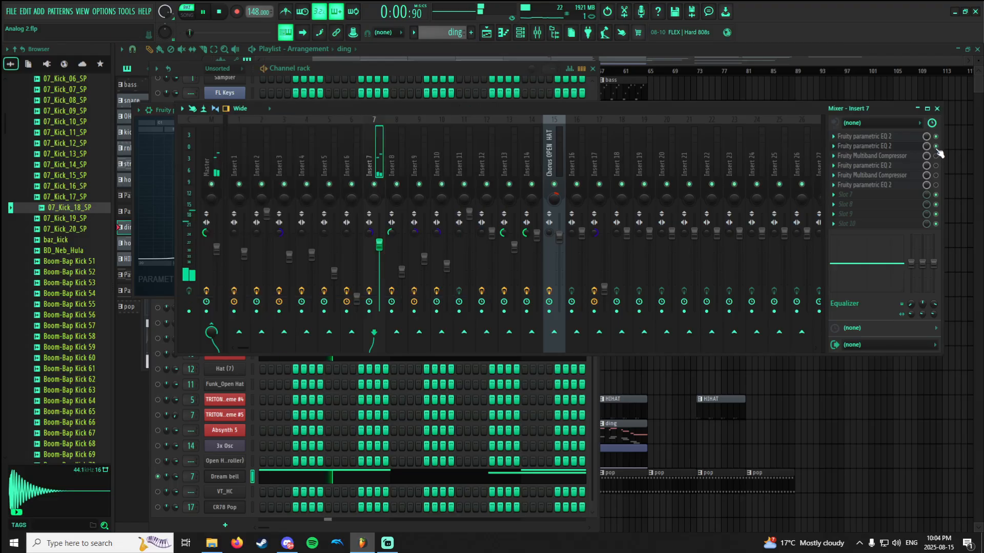
Enable Insert 7's first Fruity Multiband Compressor and the parametric EQ in slot 4, viewing both effects' settings.
click(905, 156)
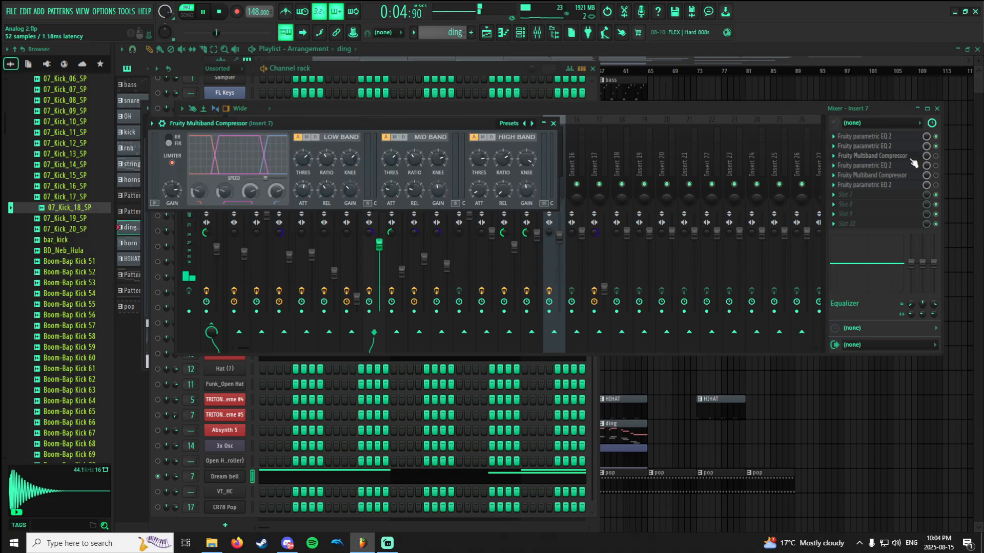
click(912, 162)
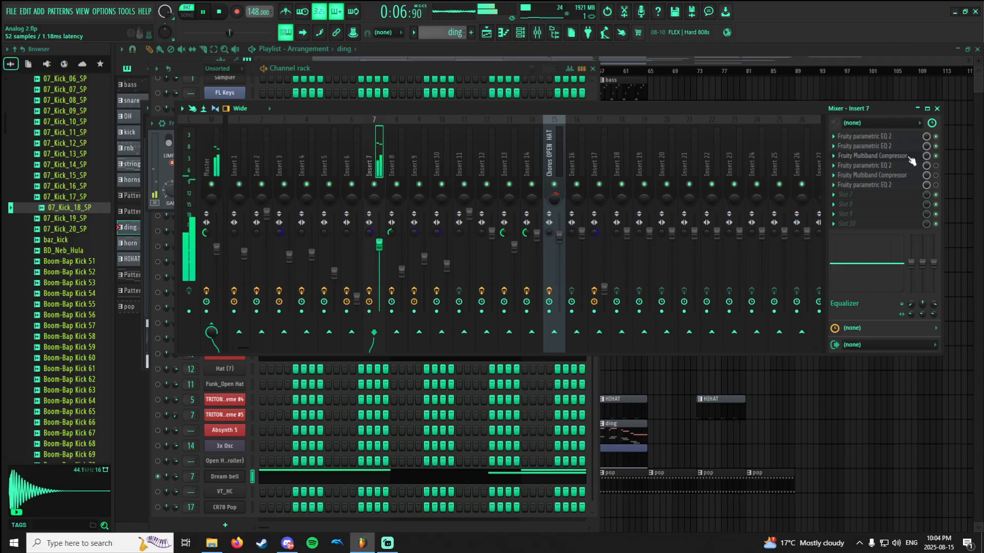
click(912, 167)
click(935, 167)
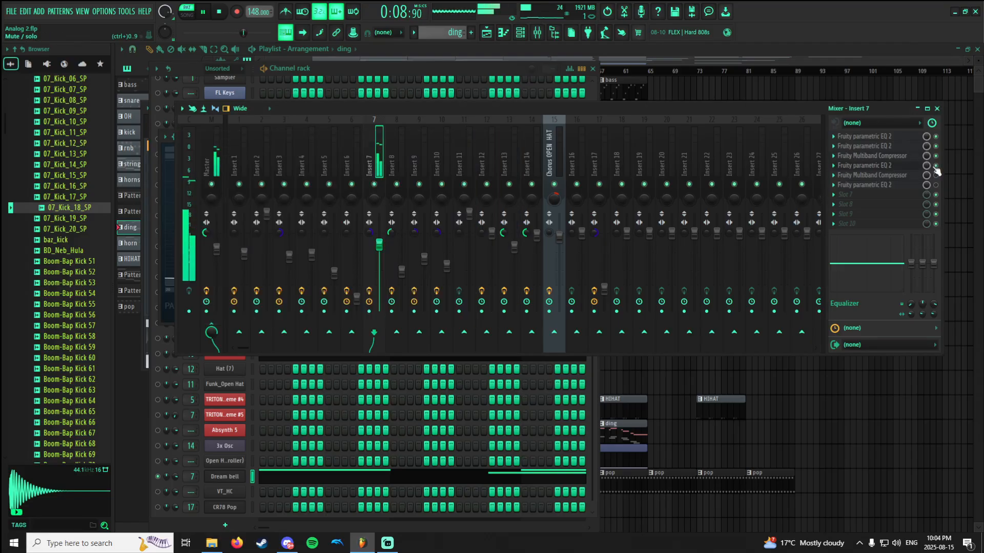
click(901, 167)
click(900, 167)
key(space)
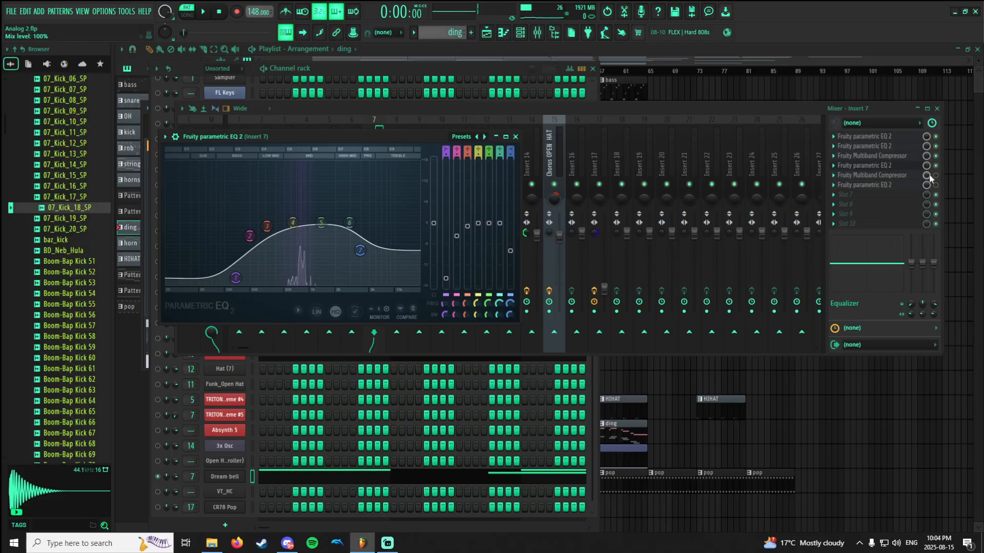
Enable the second Fruity Multiband Compressor on Insert 7 during playback and view its band settings.
click(892, 179)
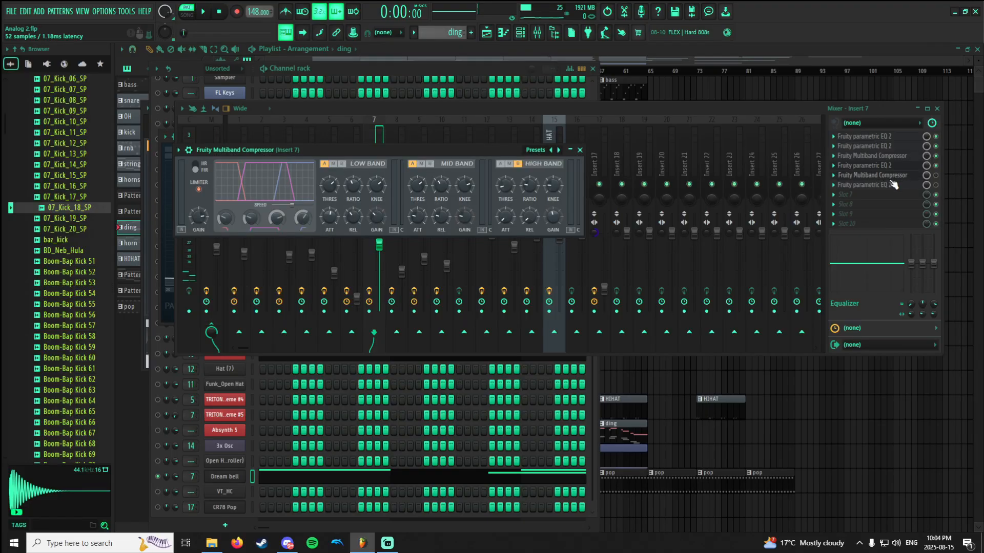
key(space)
click(936, 175)
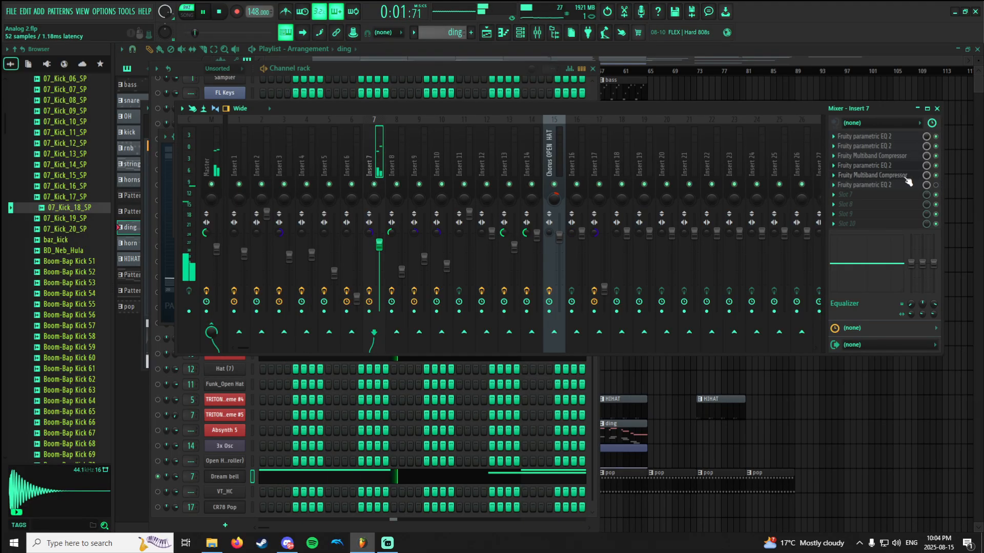
click(891, 178)
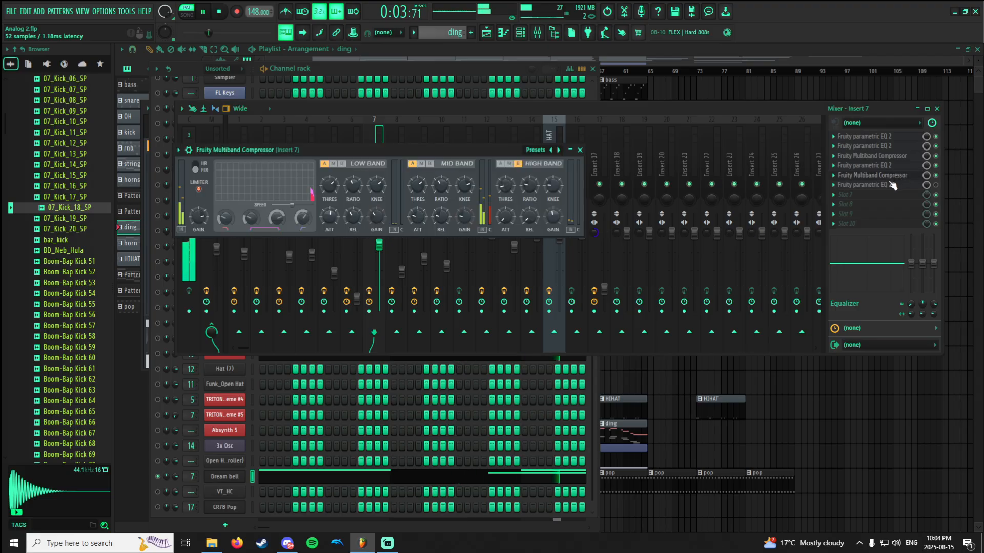
Enable the last Fruity parametric EQ 2 on Insert 7, examine its curve while playing, and stop playback.
click(940, 188)
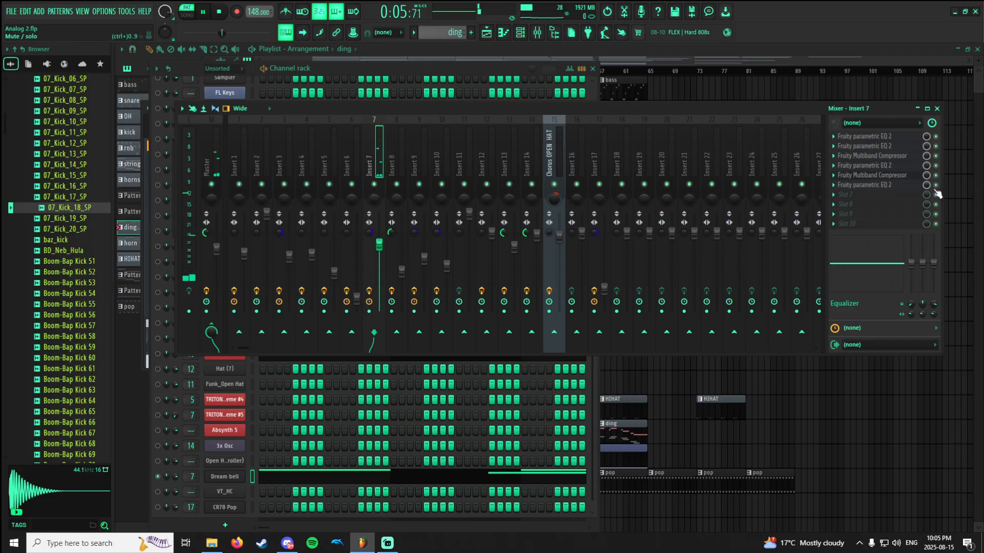
click(900, 186)
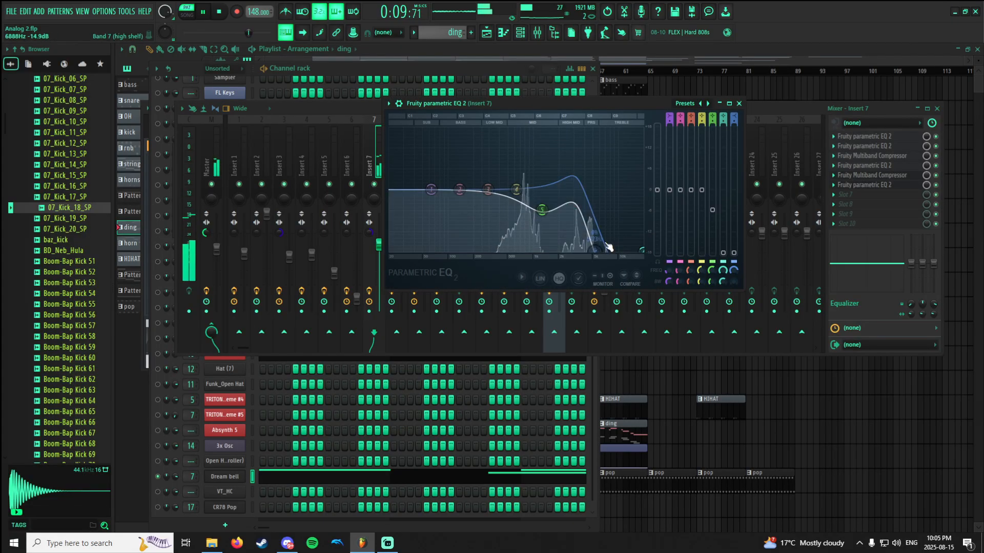
click(941, 188)
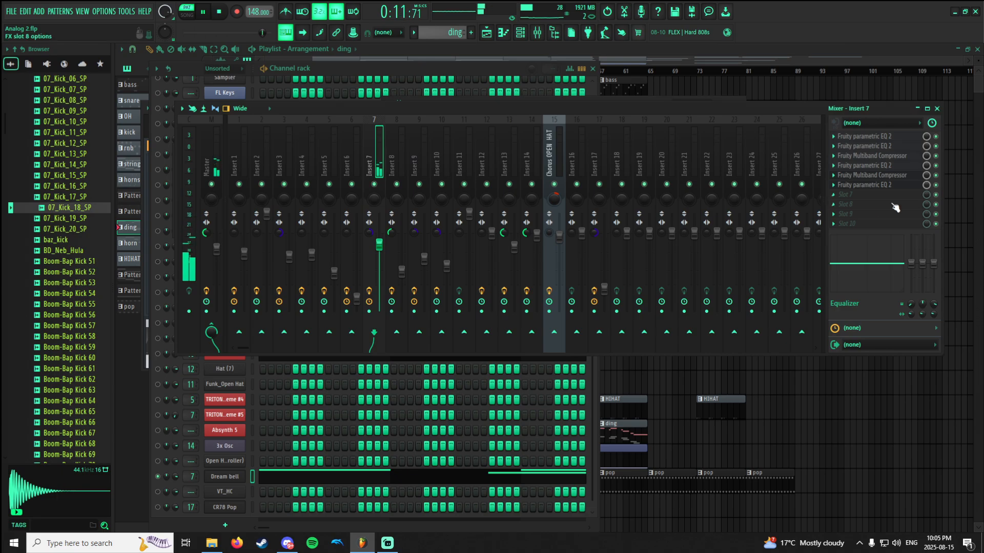
key(space)
Solo the TRITON_Extreme #3 channel, select mixer Insert 10 and play the ding pattern with the track's effects bypassed.
key(F9)
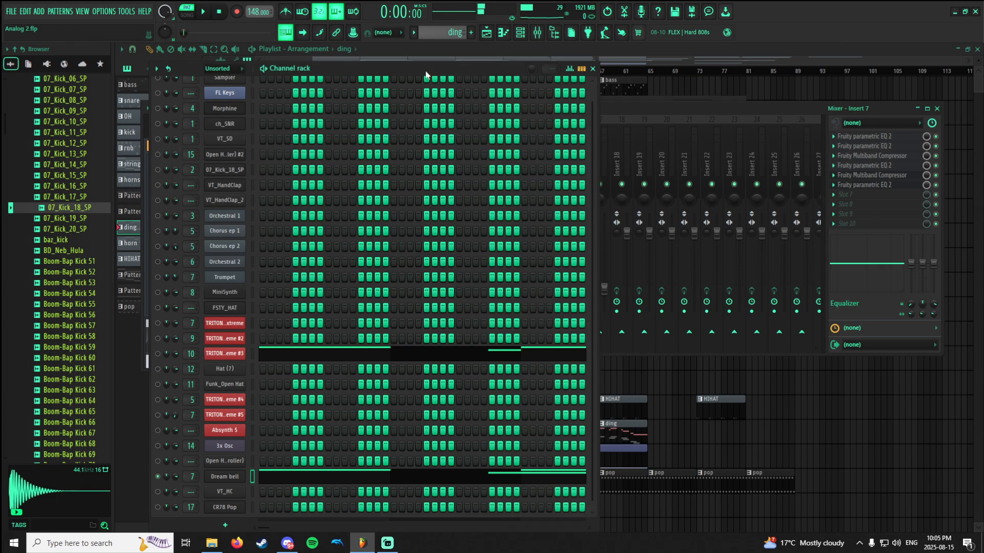
click(157, 353)
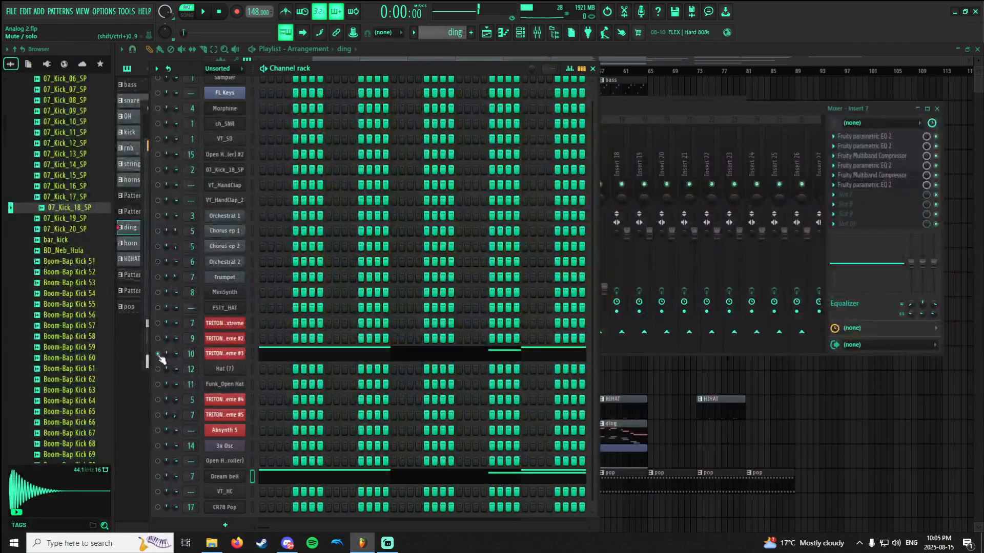
click(643, 119)
click(444, 158)
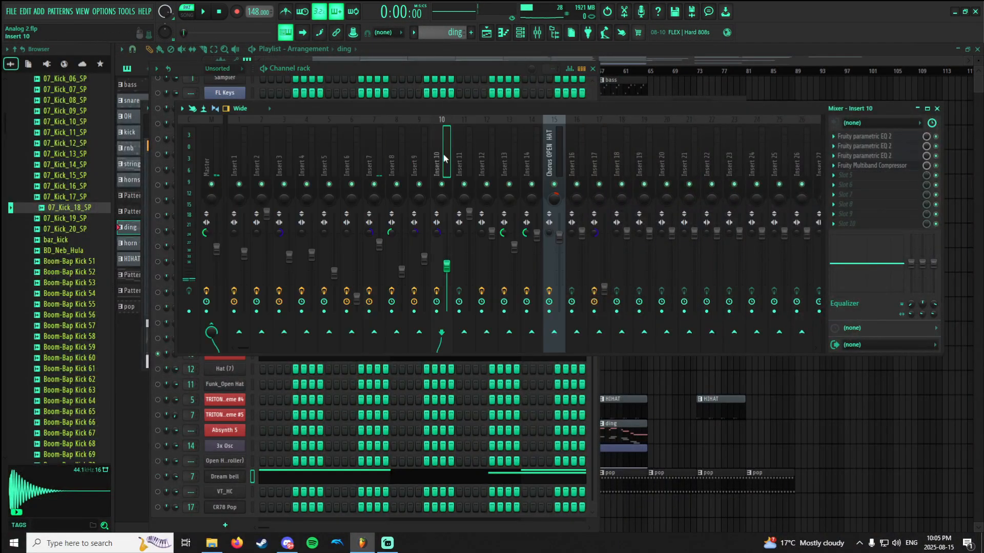
key(space)
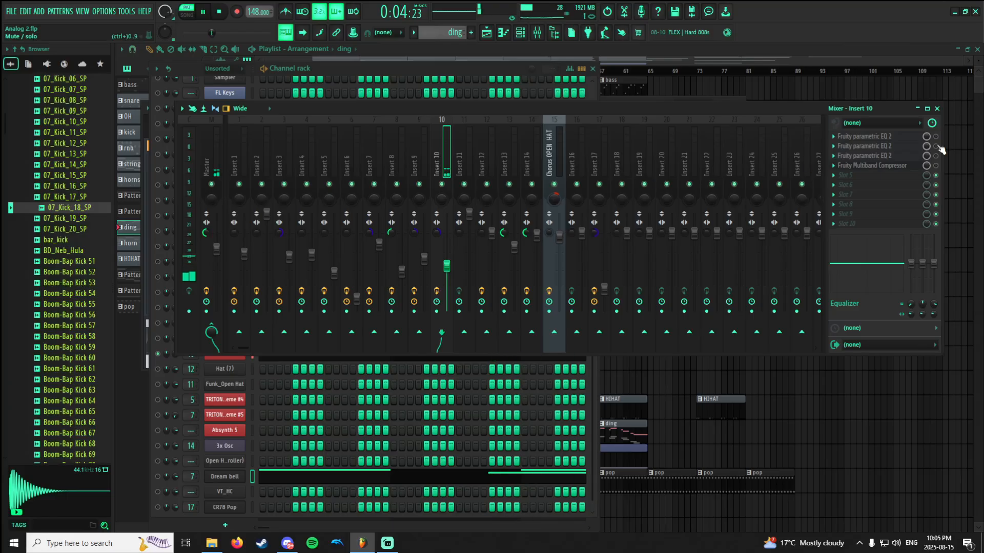
Enable the first and second Fruity parametric EQ 2 on Insert 10 and view both curves during playback.
click(885, 137)
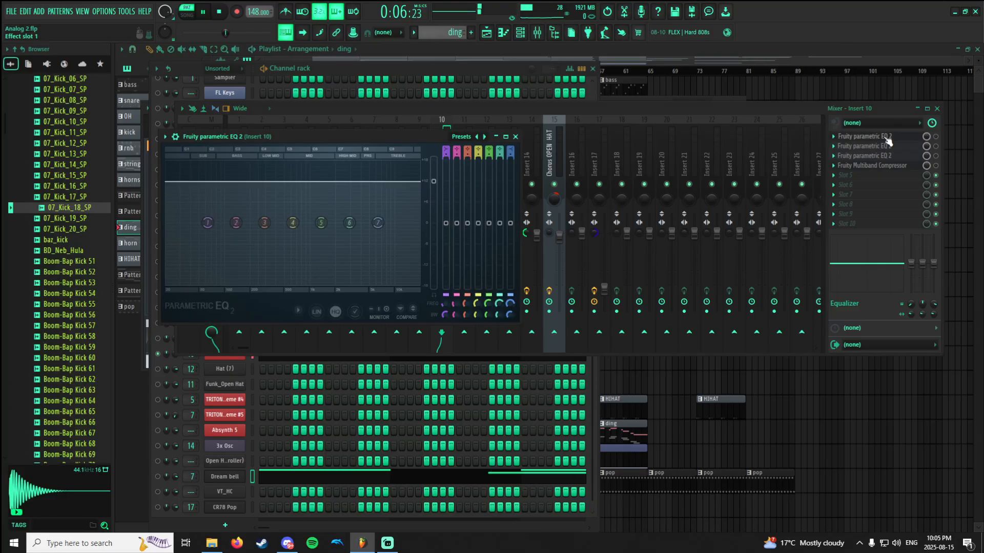
click(910, 138)
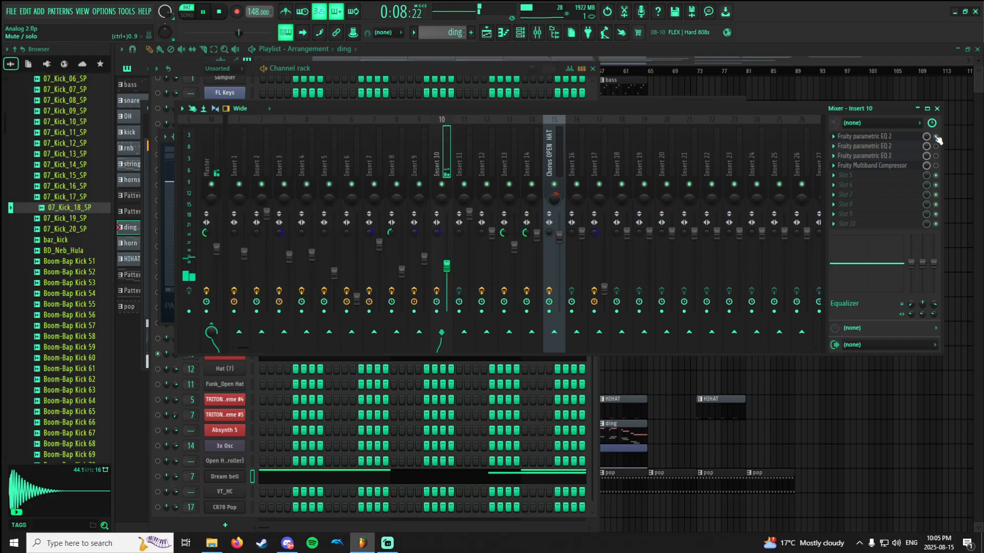
click(909, 149)
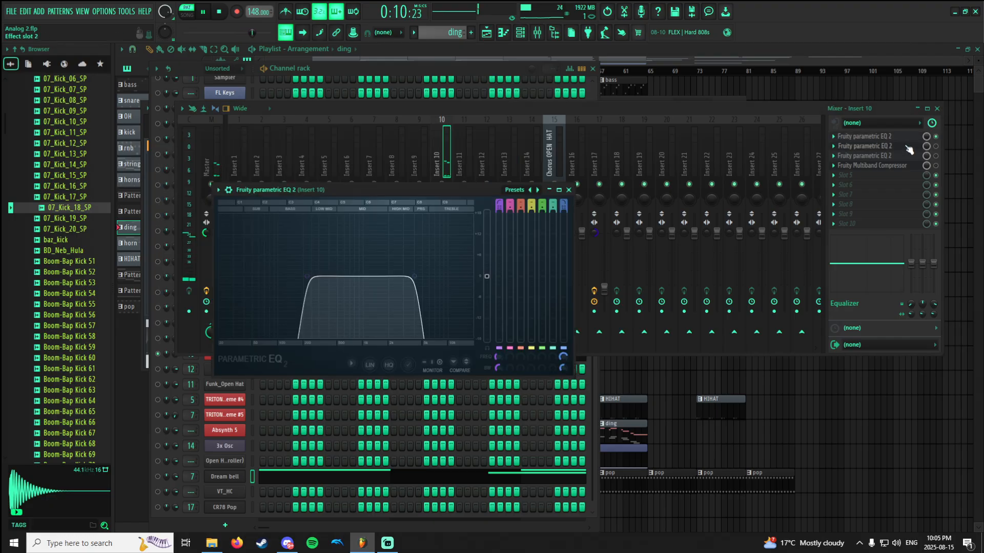
click(921, 153)
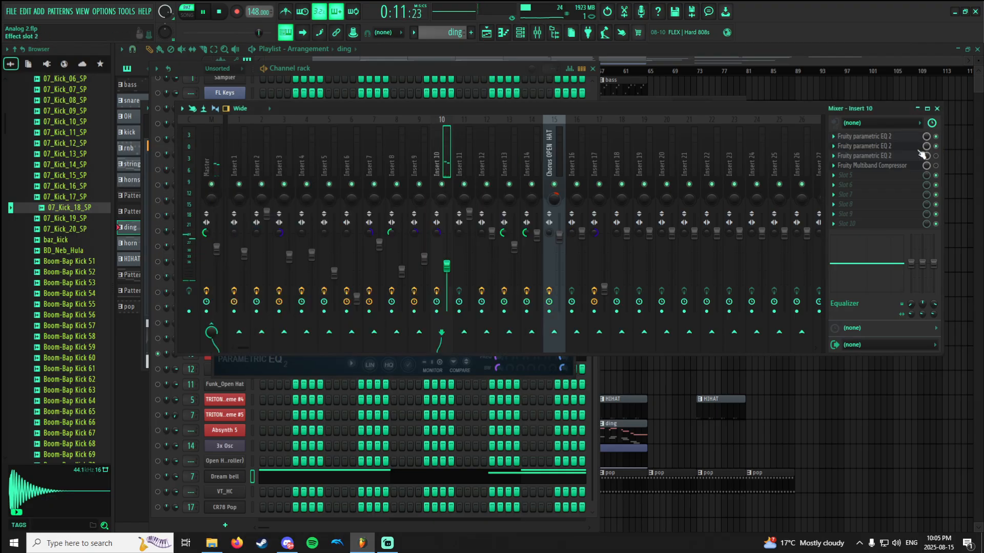
click(890, 156)
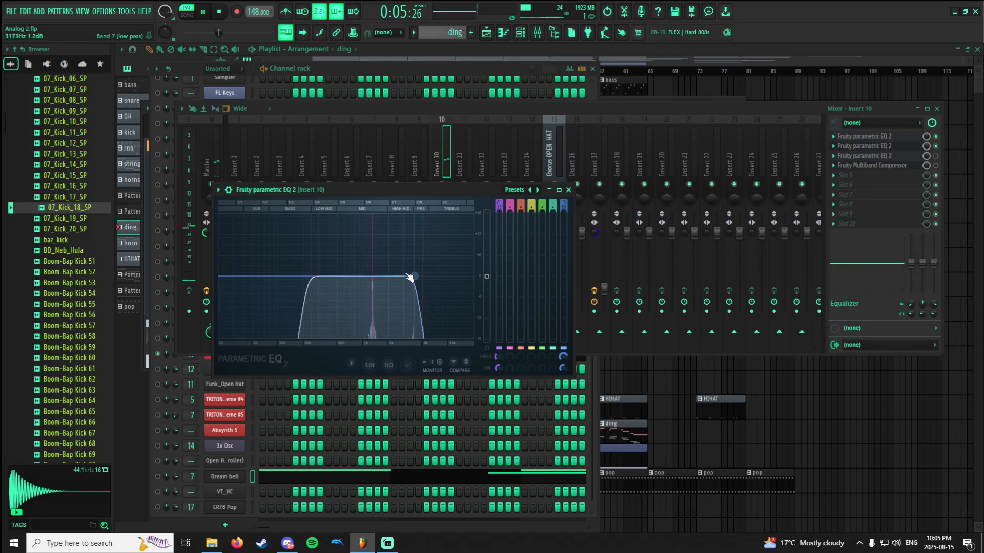
Enable the third Fruity parametric EQ 2 on Insert 10 and examine its narrow midrange cut during playback.
click(905, 157)
click(935, 156)
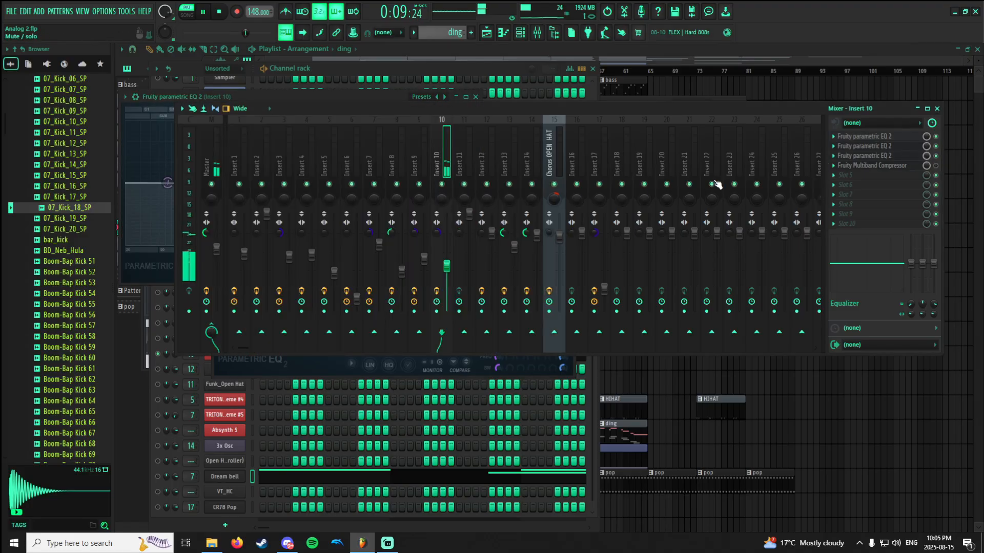
click(884, 157)
click(884, 147)
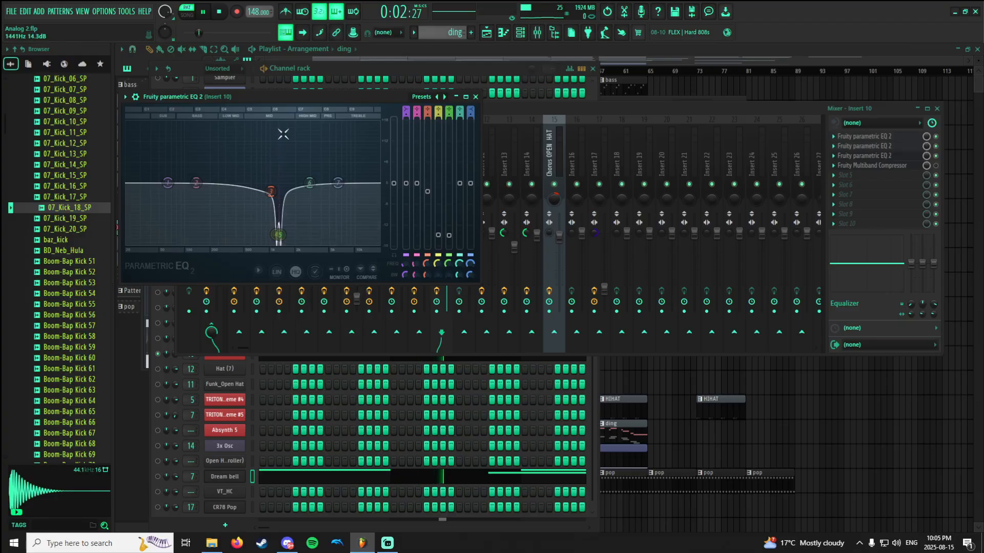
drag(286, 188, 277, 240)
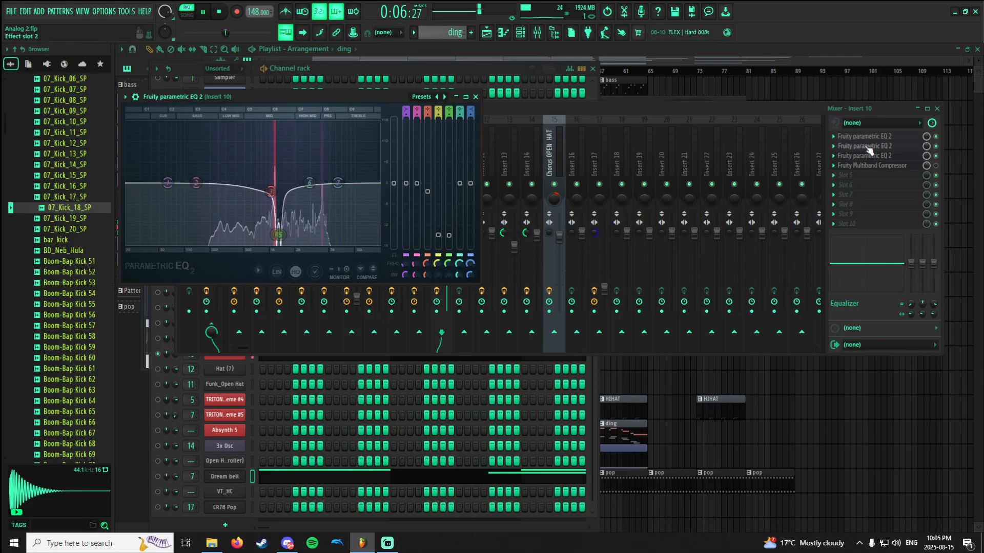
Enable the Fruity Multiband Compressor on Insert 10, check its settings, and stop playback.
click(897, 158)
click(902, 165)
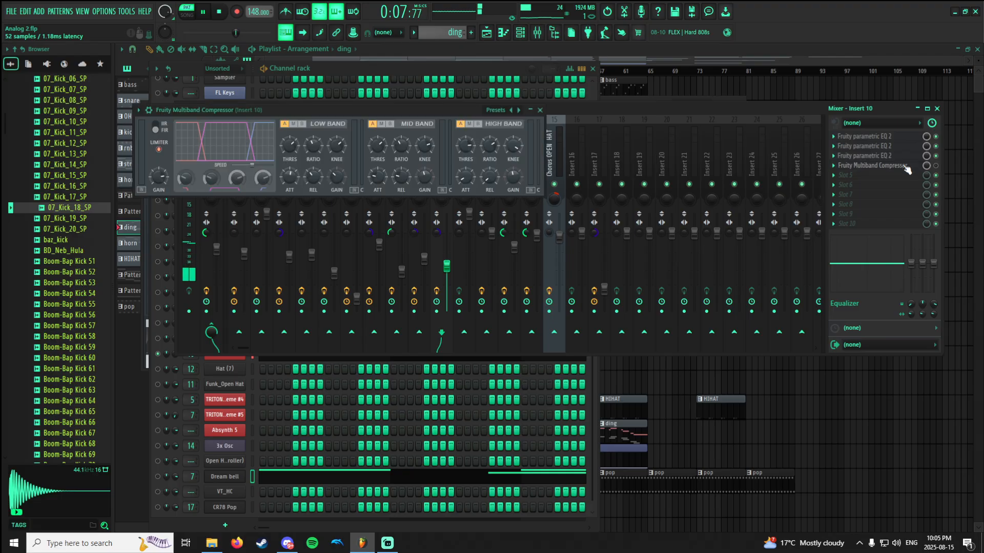
click(936, 165)
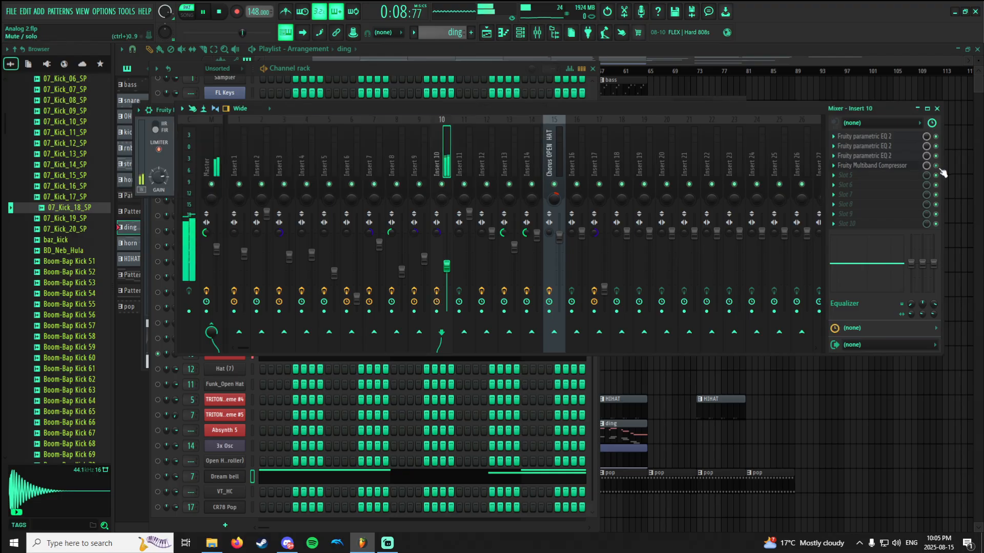
click(912, 167)
key(space)
click(912, 168)
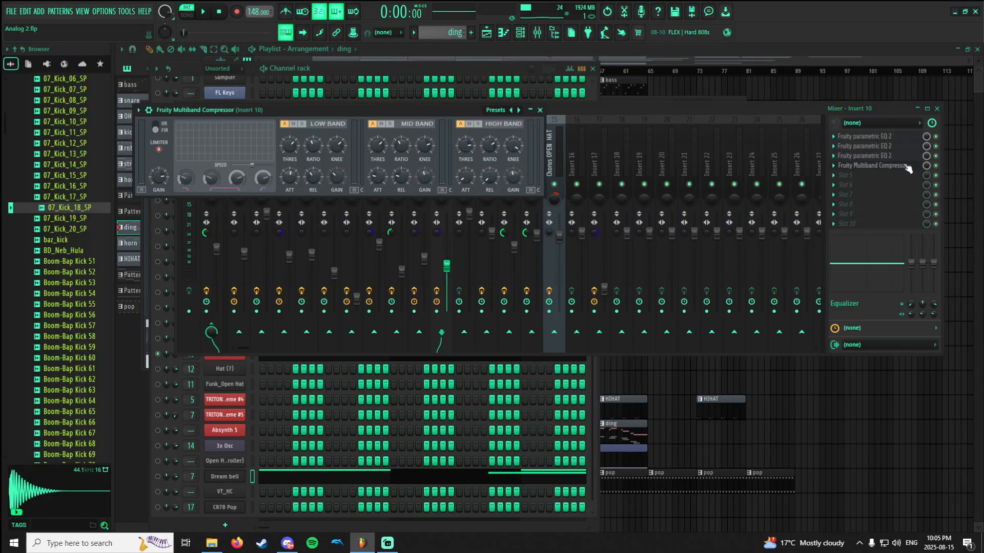
click(897, 169)
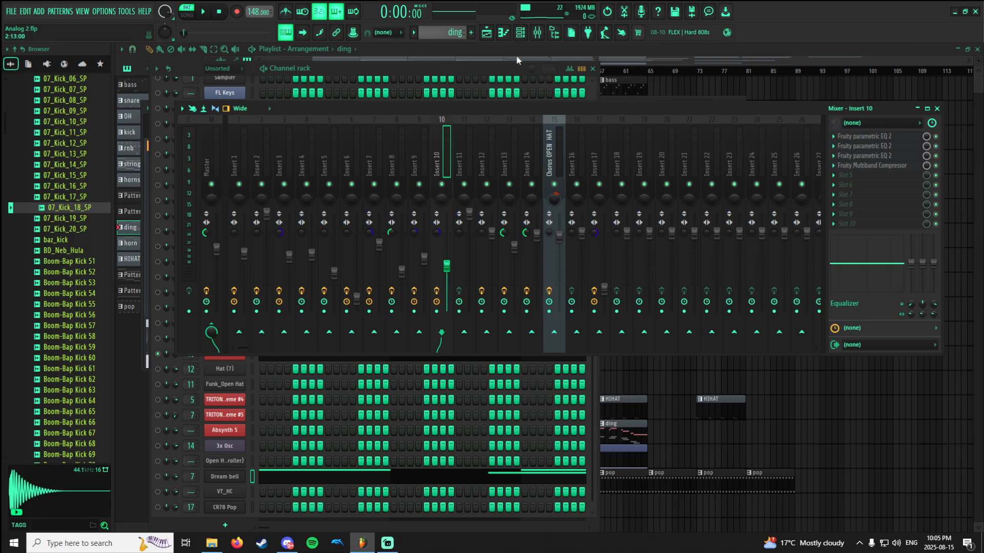
Unmute the Dream bell channel alongside TRITON_Extreme #3 and lower the Insert 7 volume fader slightly while the ding pattern plays.
click(518, 36)
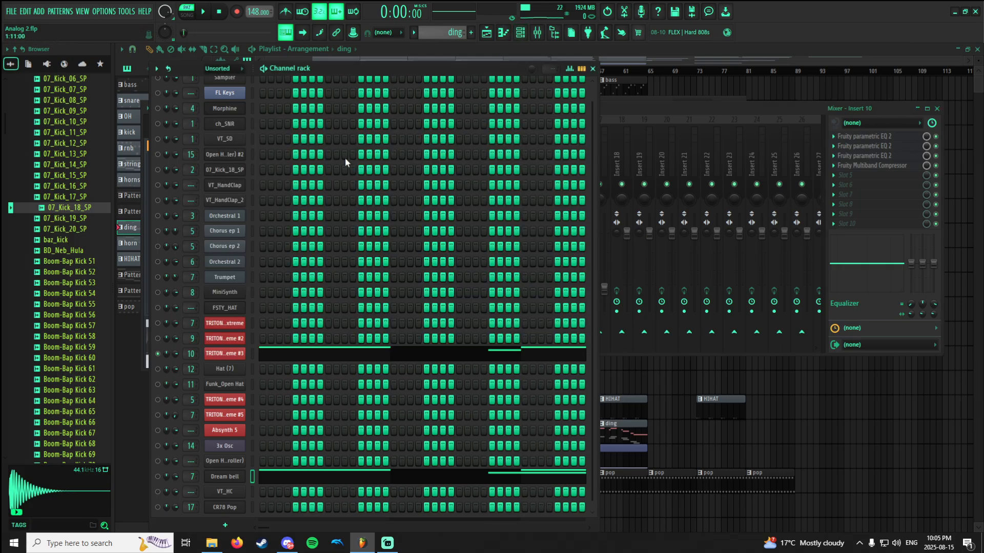
click(158, 477)
click(623, 111)
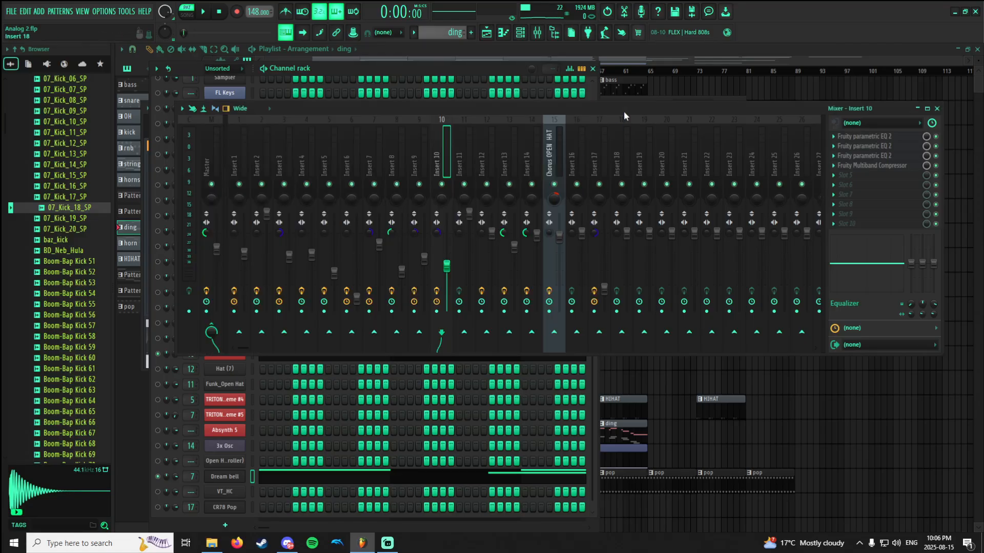
click(360, 153)
key(space)
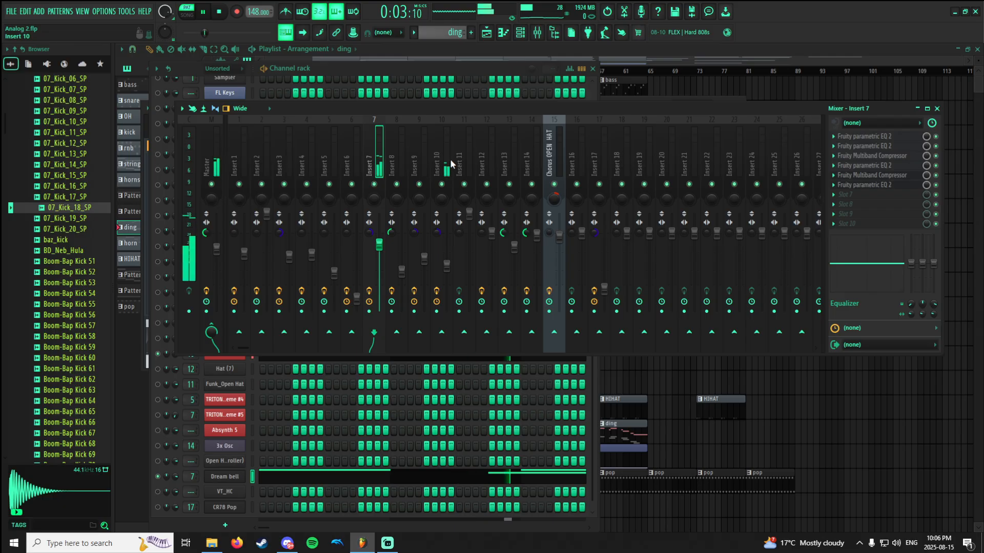
drag(379, 245, 379, 255)
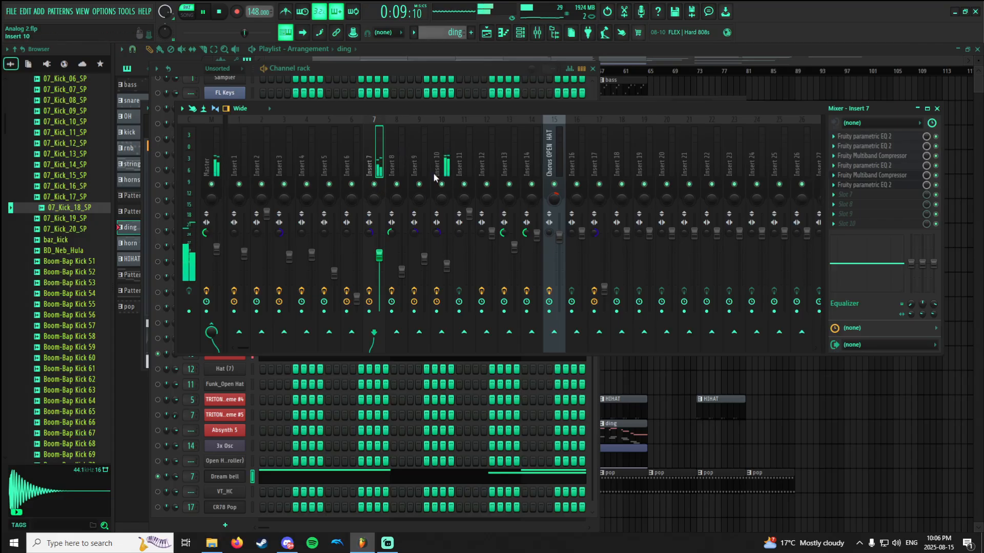
key(space)
Switch to the horn pattern and view its Trumpet notes in the piano roll.
click(478, 52)
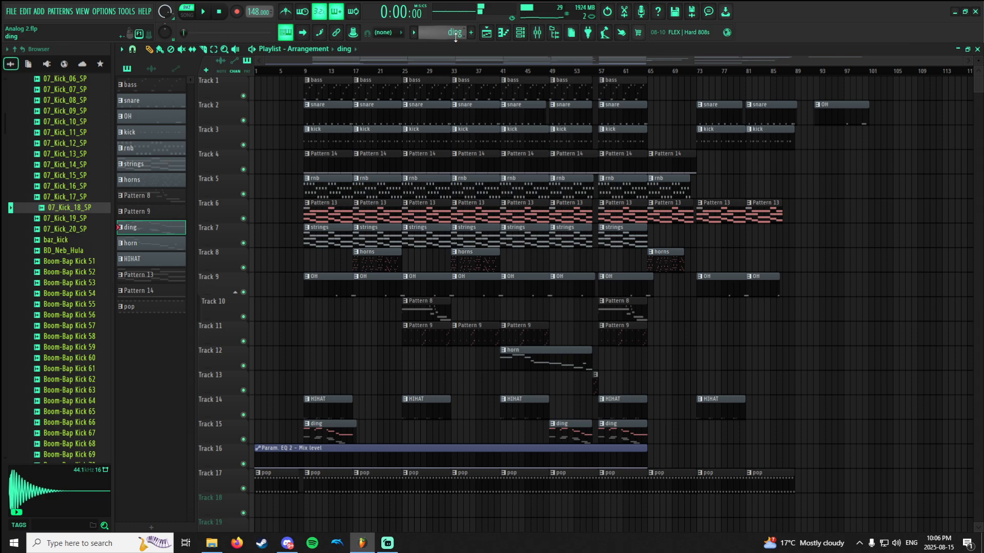
scroll(455, 35, down, 1)
click(504, 32)
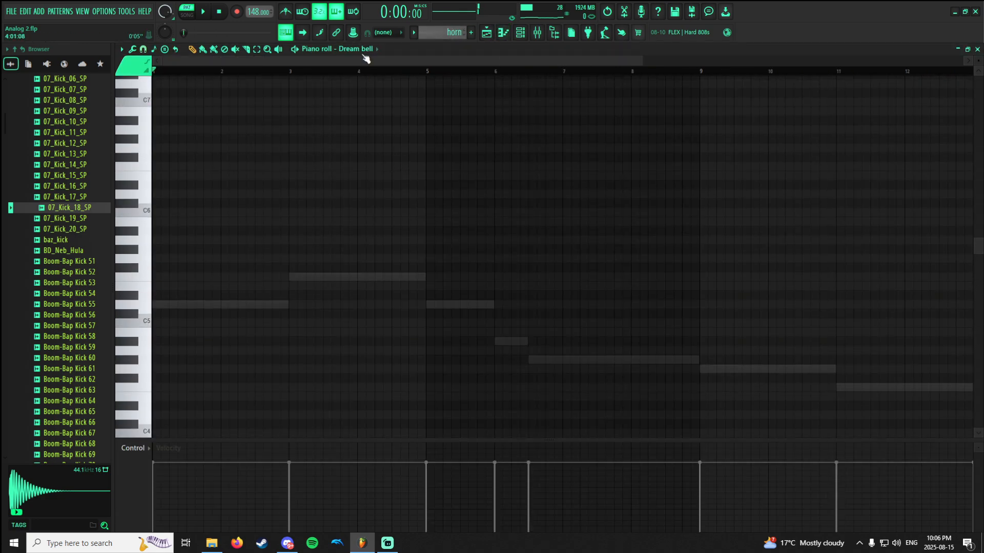
click(365, 57)
click(369, 230)
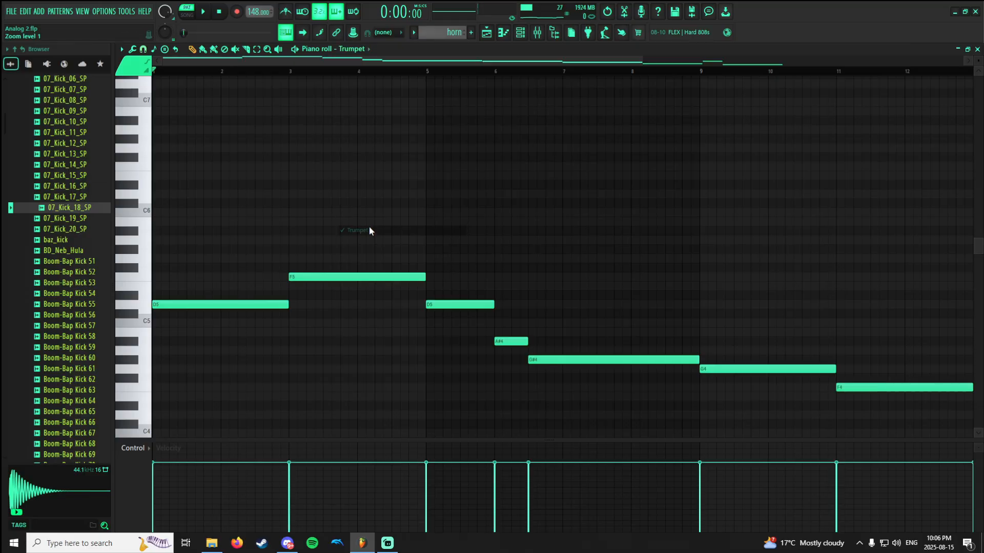
Check the Trumpet channel's mixer routing and solo Insert 7 in the mixer.
click(520, 33)
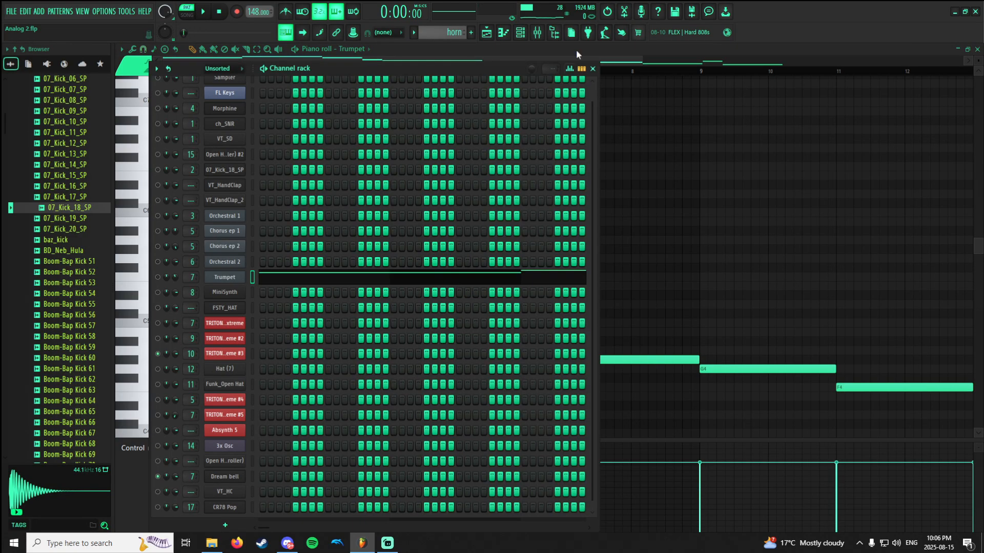
click(553, 32)
click(552, 33)
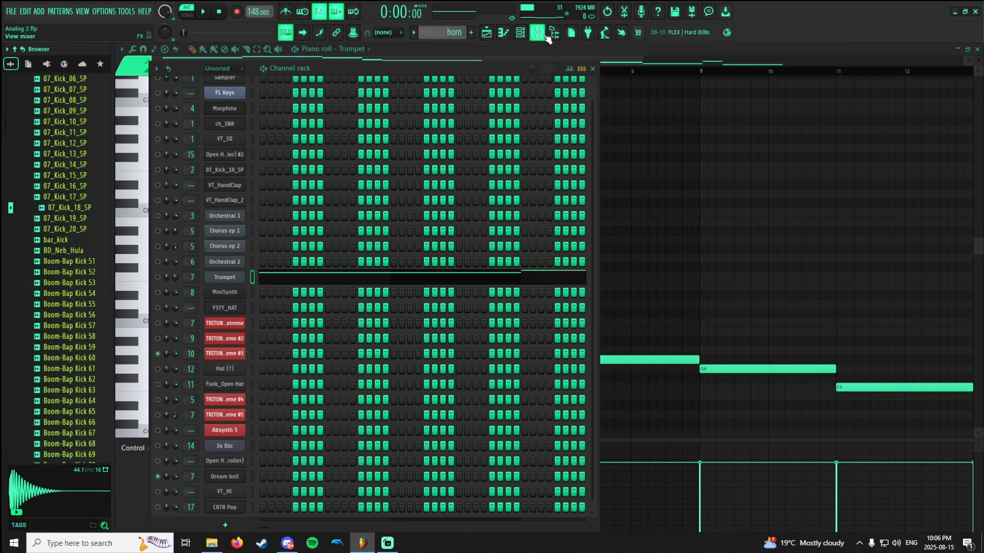
click(547, 38)
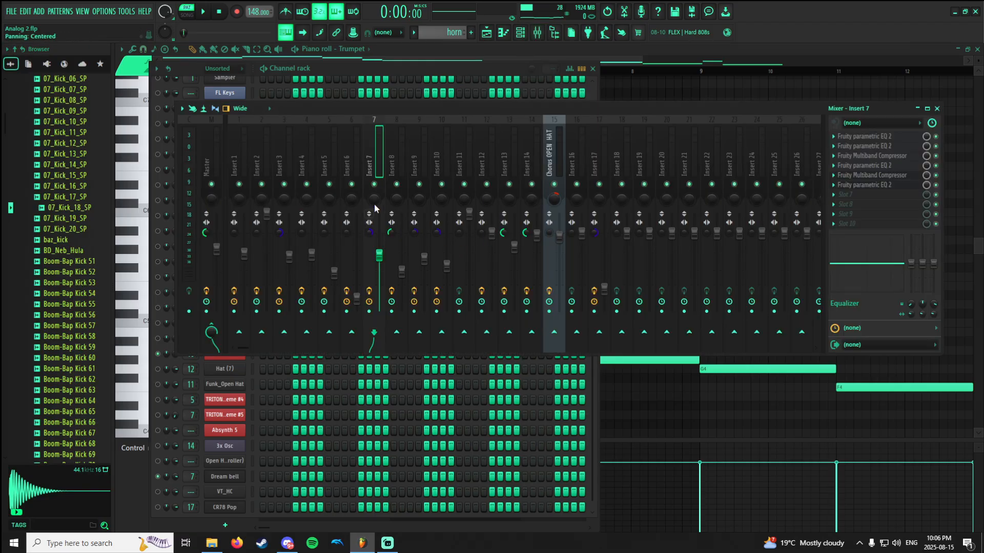
click(398, 69)
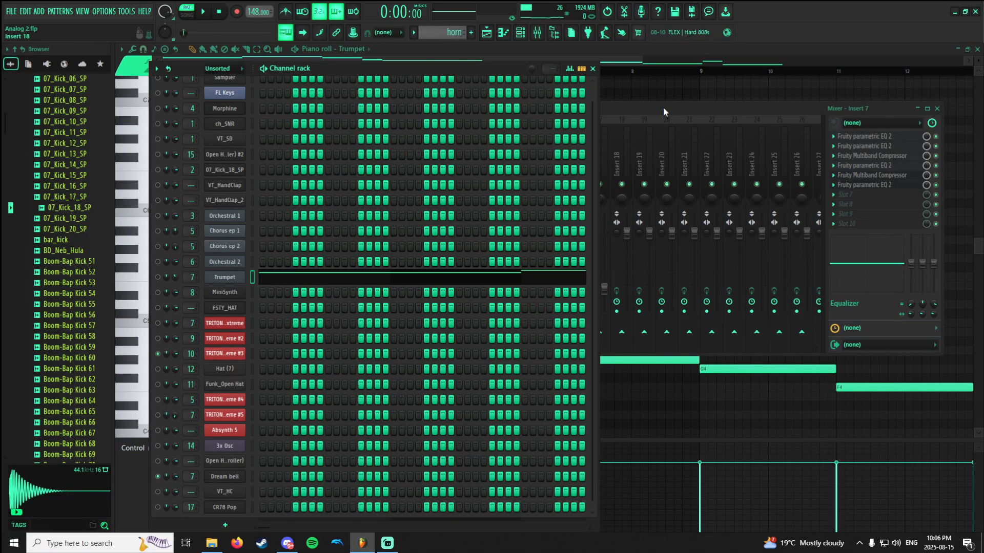
click(676, 115)
right_click(373, 184)
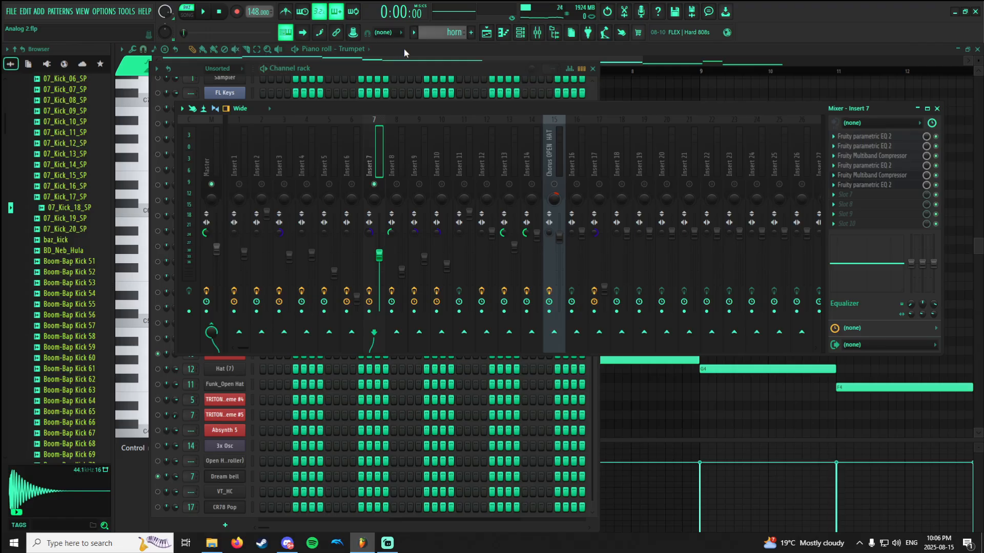
Unmute the Trumpet channel and play the horn pattern.
click(487, 36)
click(504, 36)
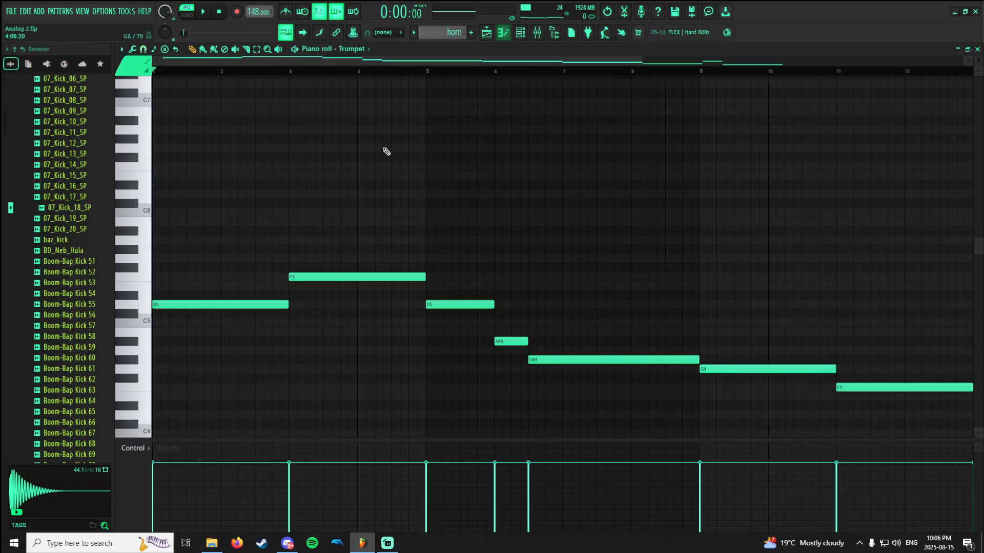
key(space)
key(space)
click(531, 33)
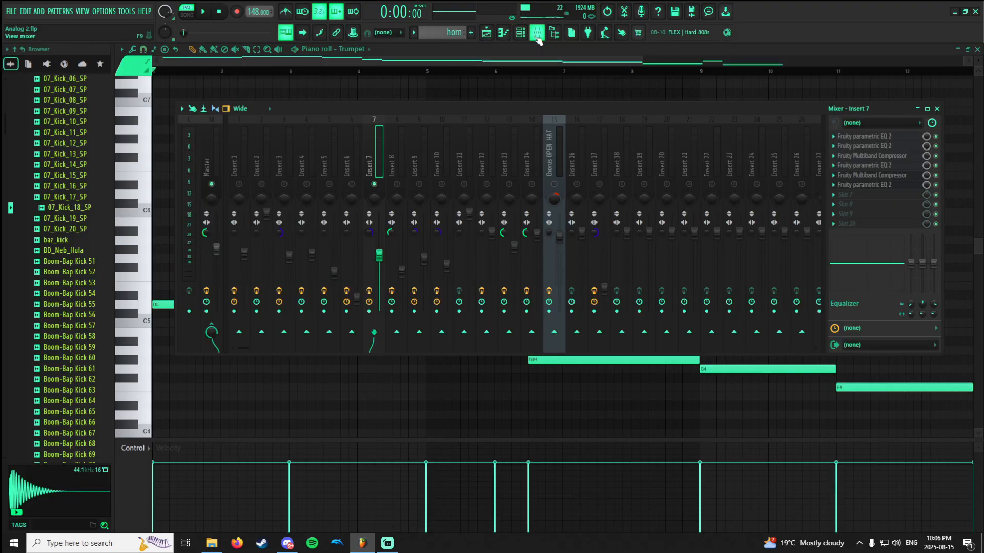
click(531, 33)
click(529, 34)
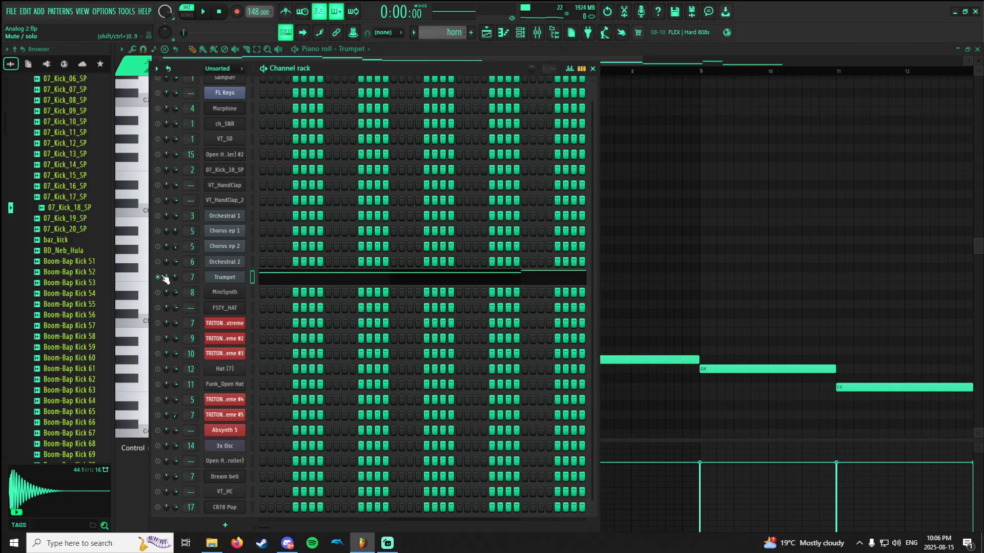
key(space)
Audition the horn pattern with the Insert 7 effects bypassed, re-enable all of them, and stop playback.
click(535, 32)
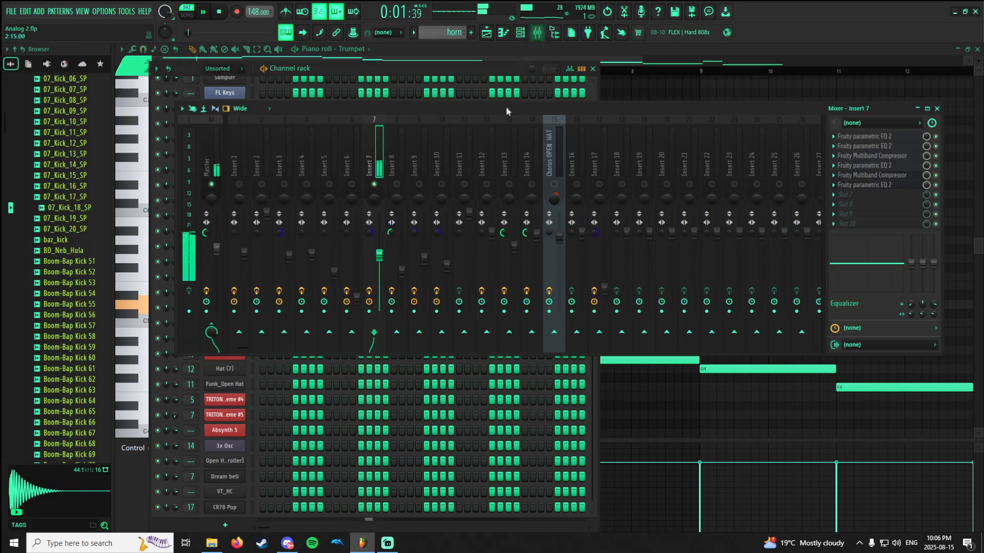
click(935, 185)
click(936, 175)
click(935, 166)
click(936, 146)
click(936, 136)
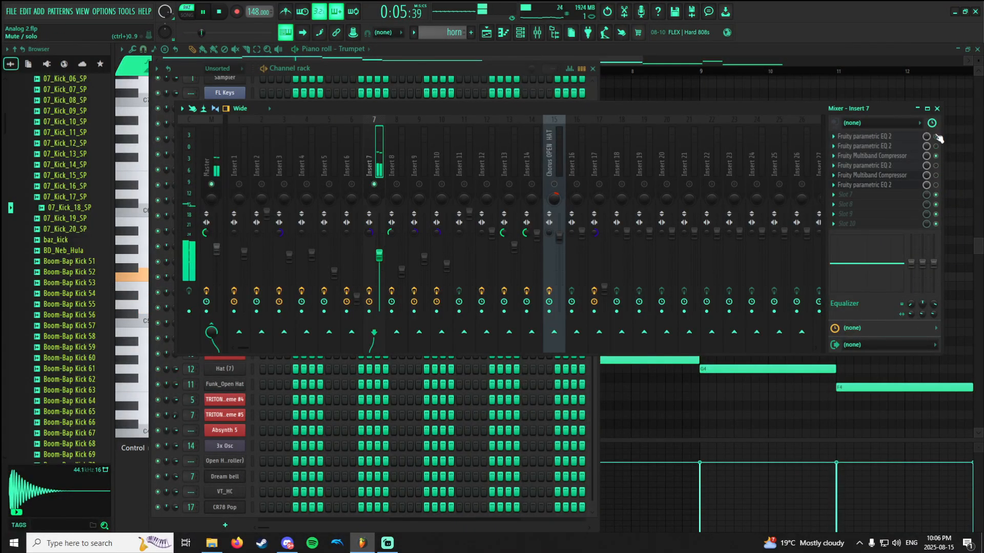
right_click(936, 185)
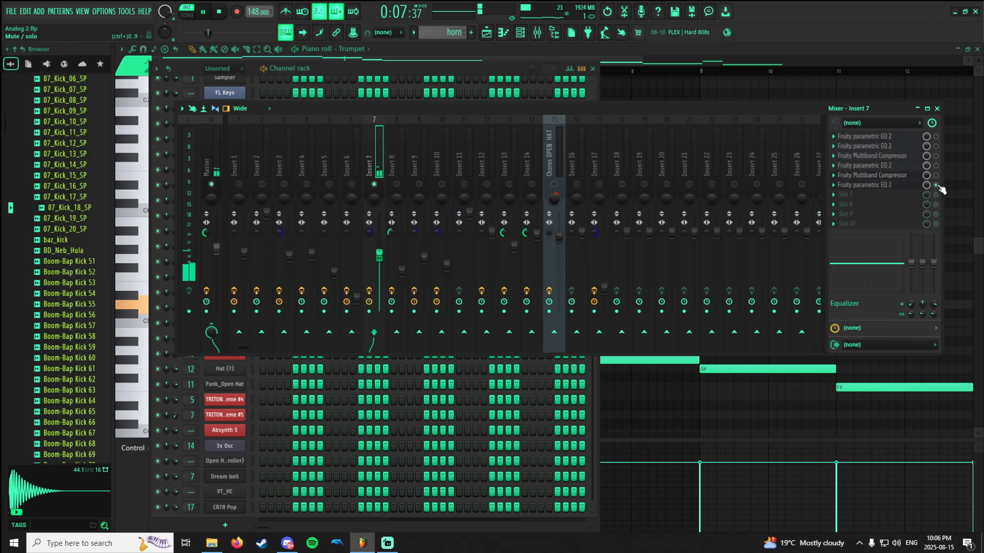
right_click(936, 185)
key(space)
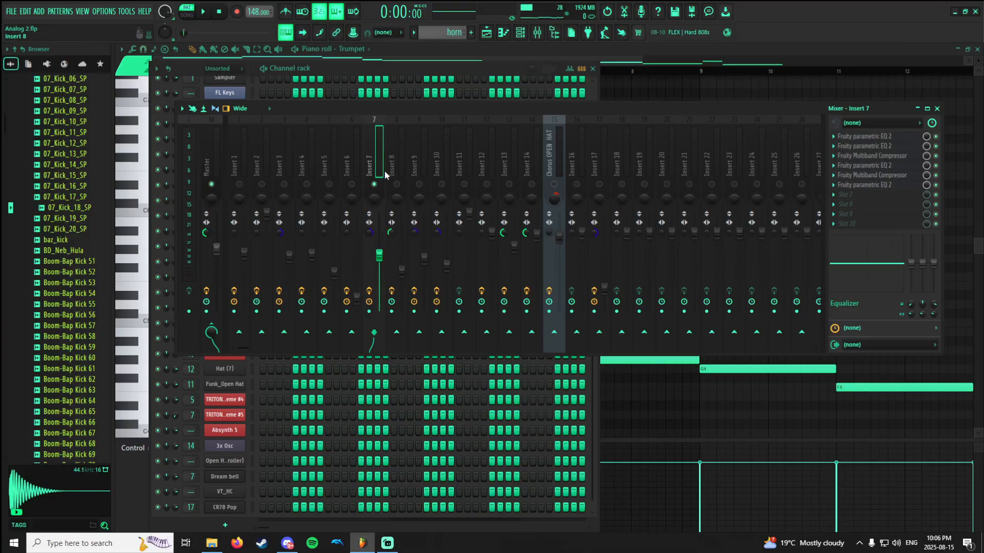
Open the Trumpet channel's Sytrus instrument and view its preset list.
click(417, 71)
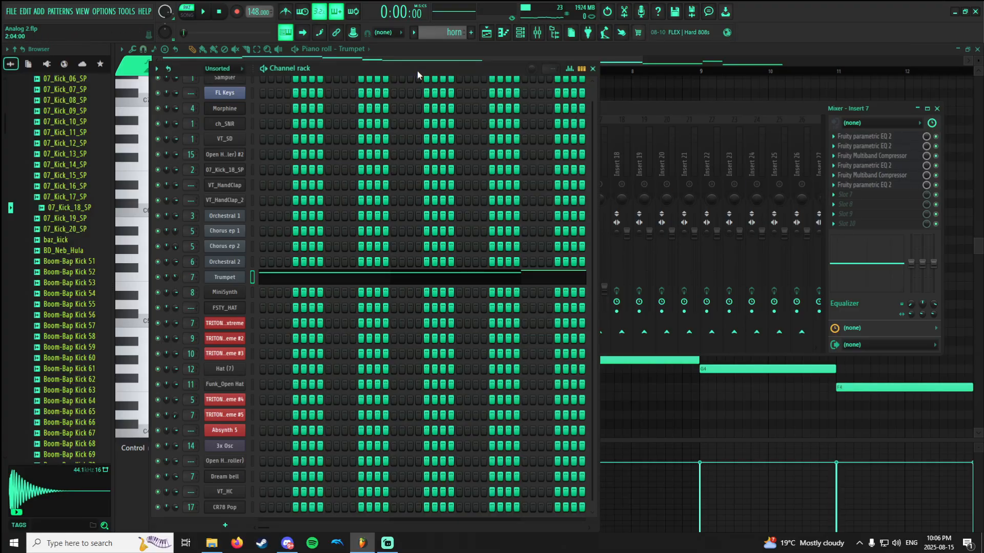
click(228, 280)
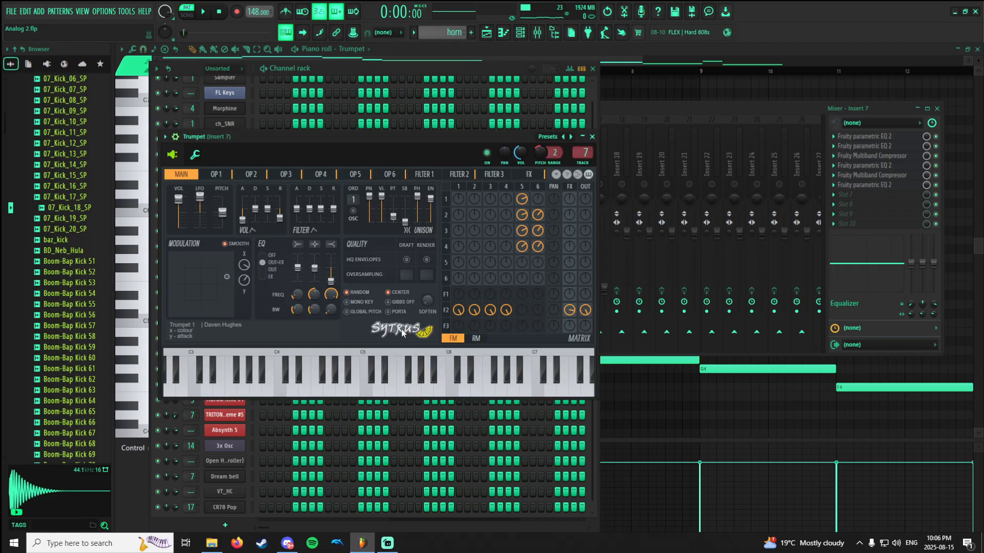
click(547, 137)
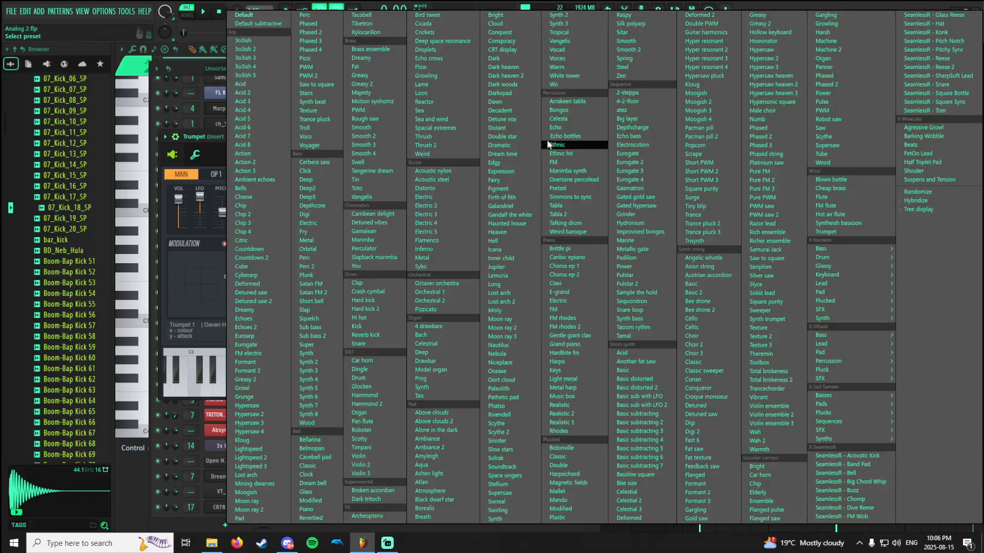
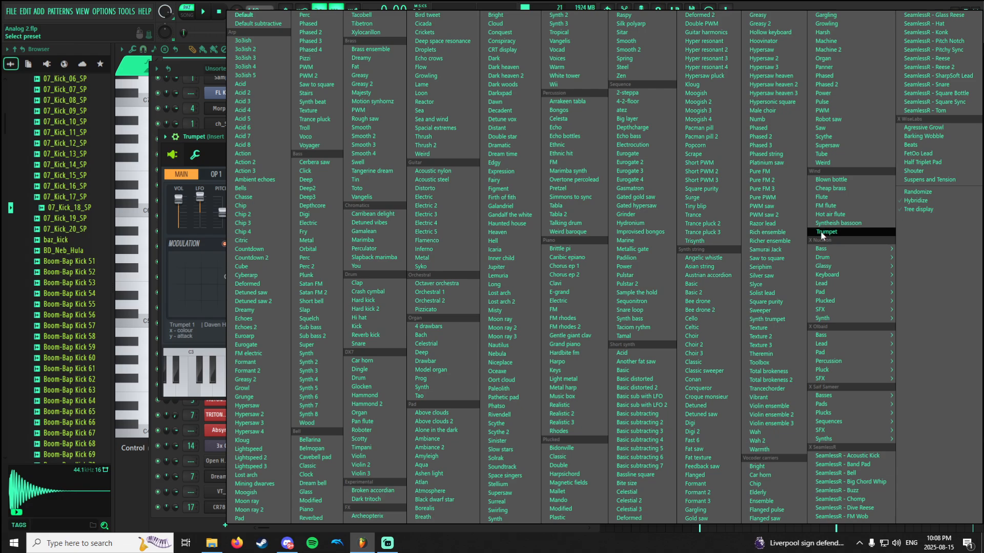
Close the Sytrus preset list and switch to the HIHAT pattern.
click(186, 67)
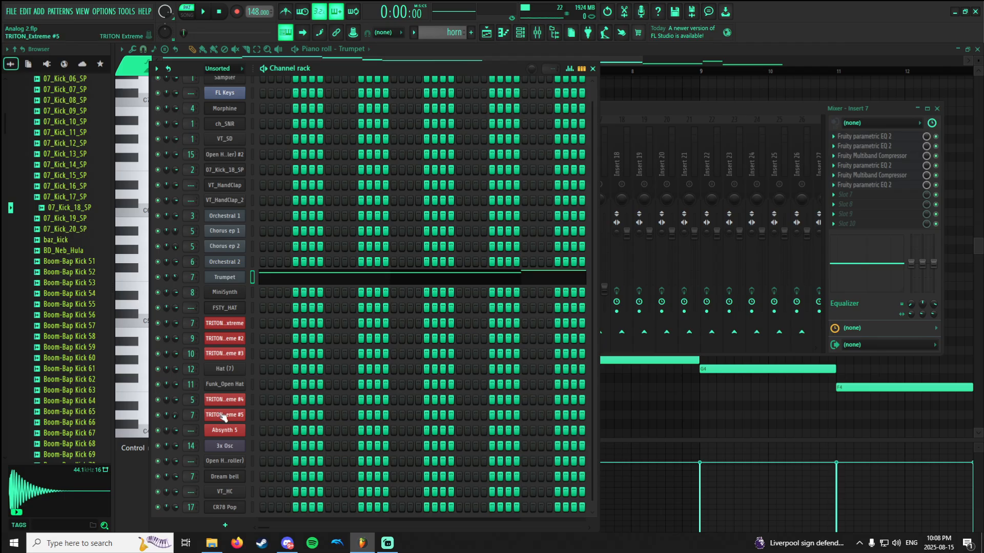
click(457, 47)
scroll(447, 32, down, 2)
click(485, 36)
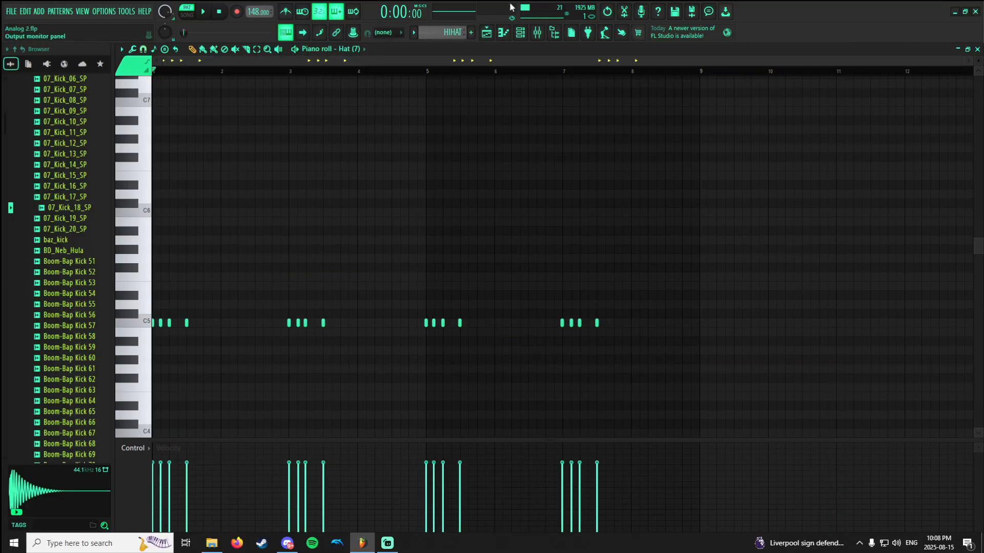
Bring up the channel rack and mixer, select Insert 12 for the hi-hat, and audition the hat sound.
click(520, 32)
click(537, 32)
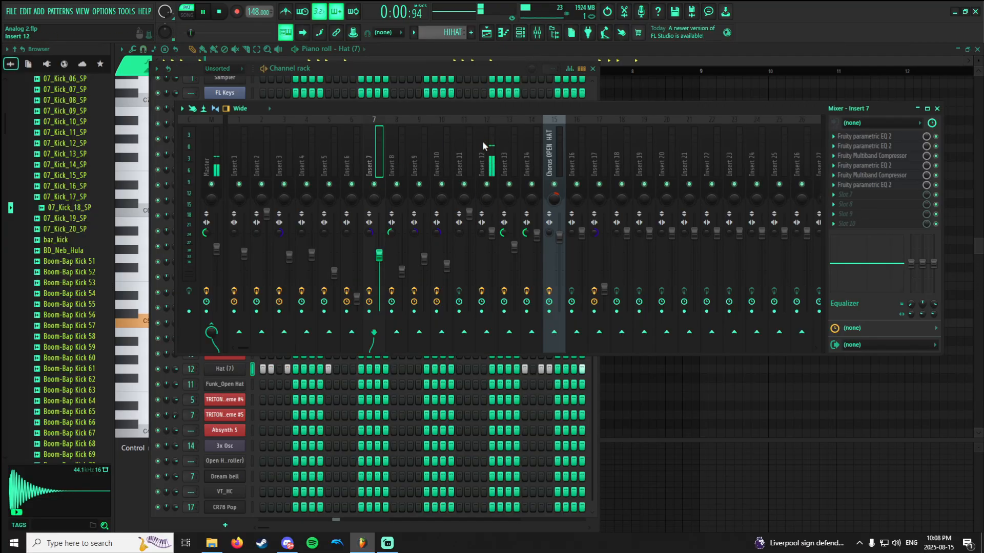
click(488, 256)
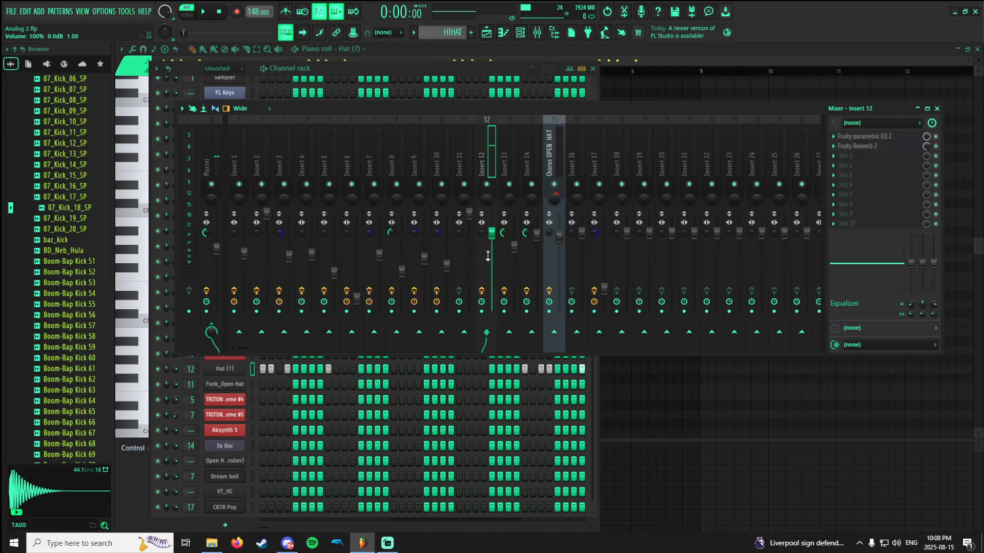
click(483, 293)
key(z)
key(z)
key(z)
key(z)
View Insert 12's Fruity parametric EQ 2, compare the HIHAT pattern with the EQ bypassed and re-enabled, and stop playback.
click(884, 139)
key(space)
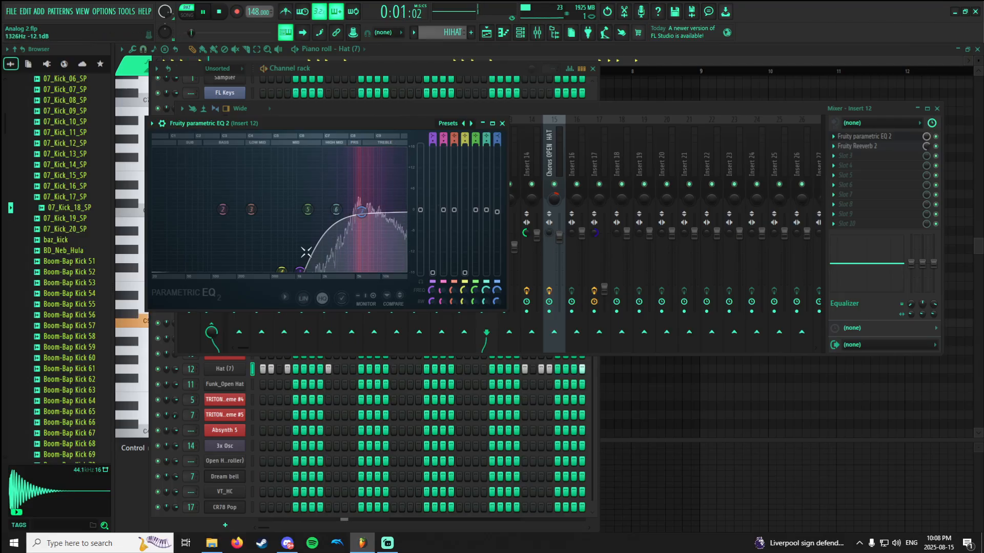
click(935, 137)
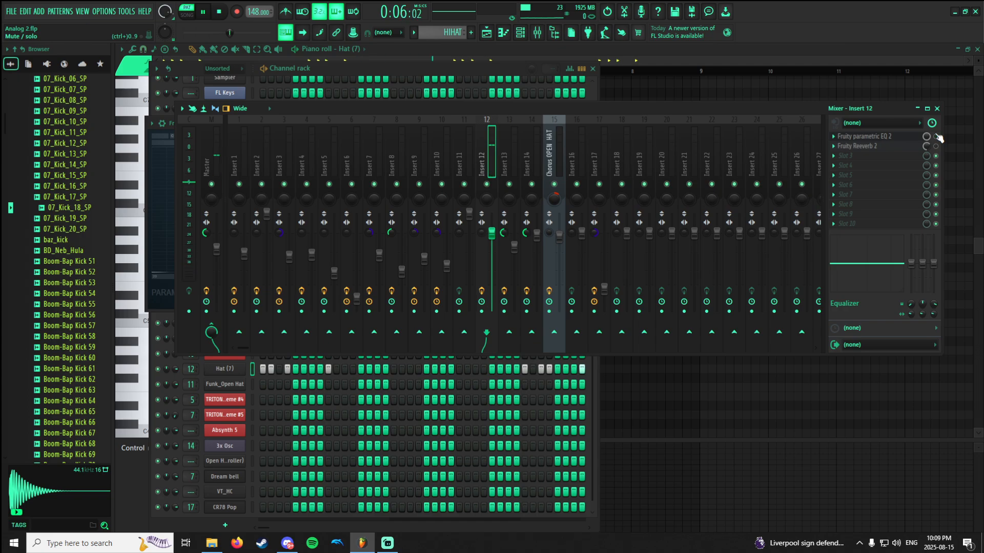
click(935, 137)
key(space)
click(898, 138)
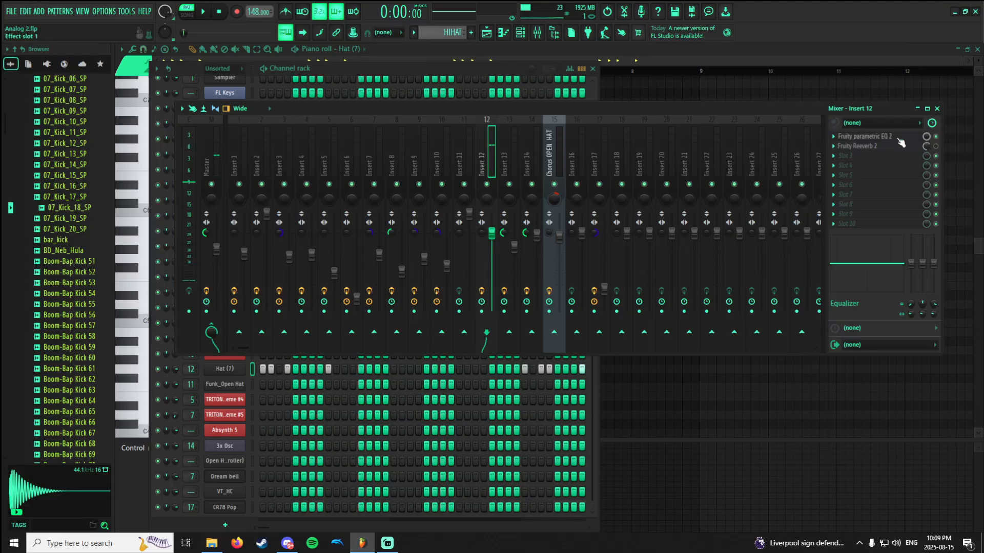
Open Insert 12's Fruity Reeverb 2, re-enable it, audition the HIHAT pattern with it, and review its settings.
click(898, 150)
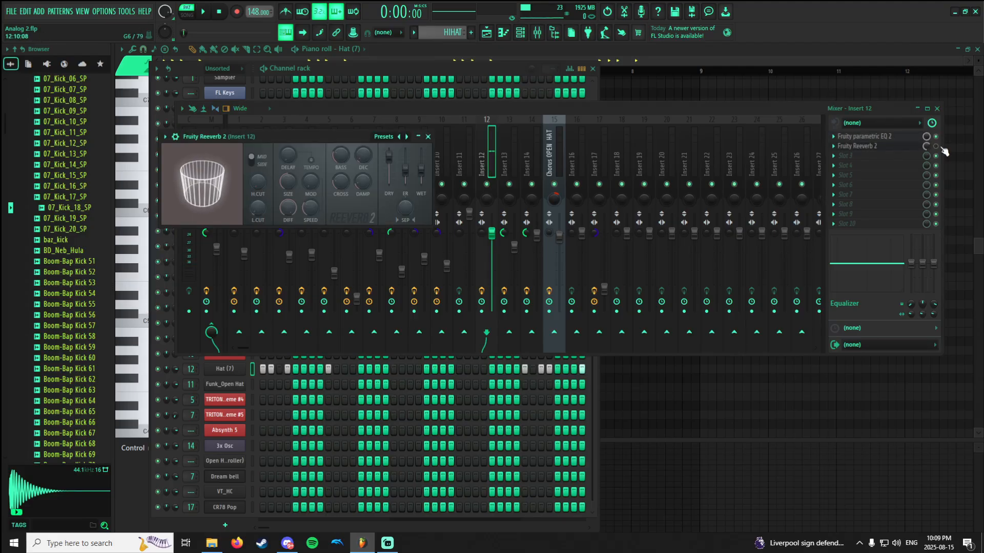
click(935, 148)
key(space)
key(space)
click(880, 149)
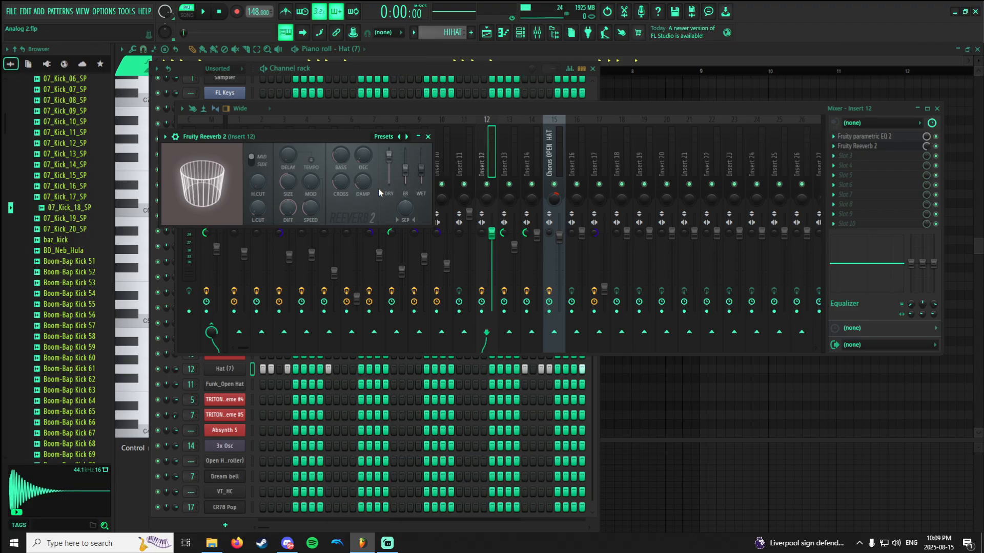
click(896, 148)
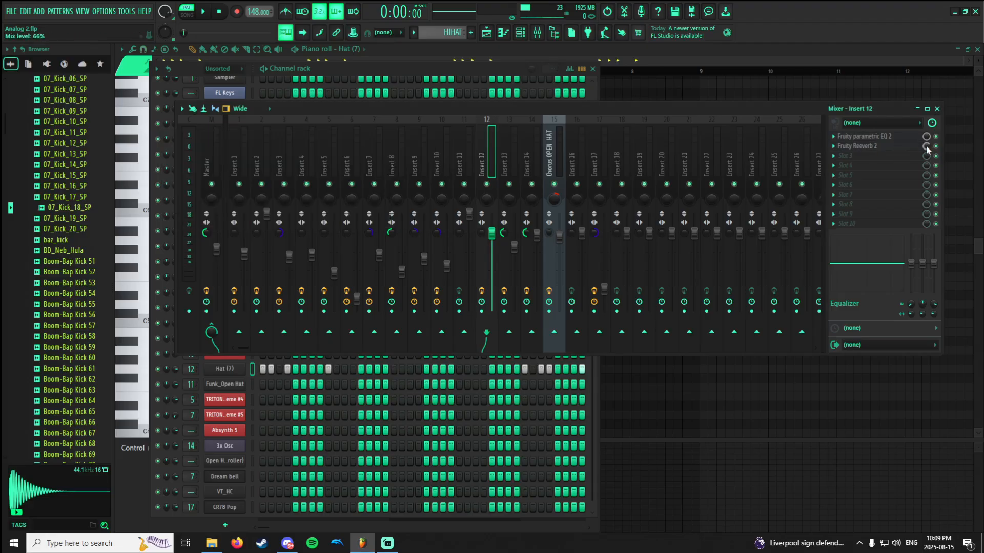
Switch to Pattern 13 and select Insert 5 in the mixer to view its effects.
click(478, 60)
scroll(457, 33, down, 1)
click(519, 32)
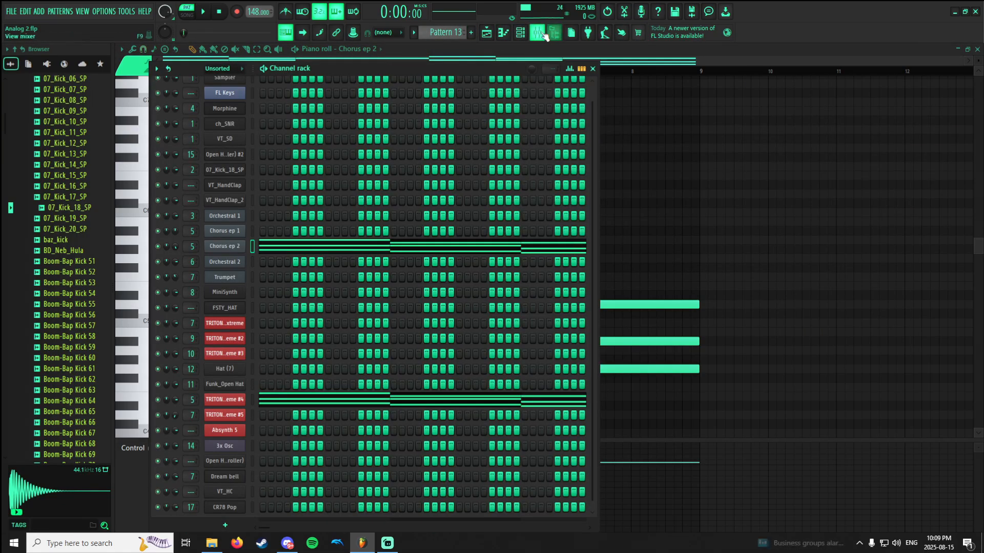
click(537, 34)
click(536, 47)
click(525, 34)
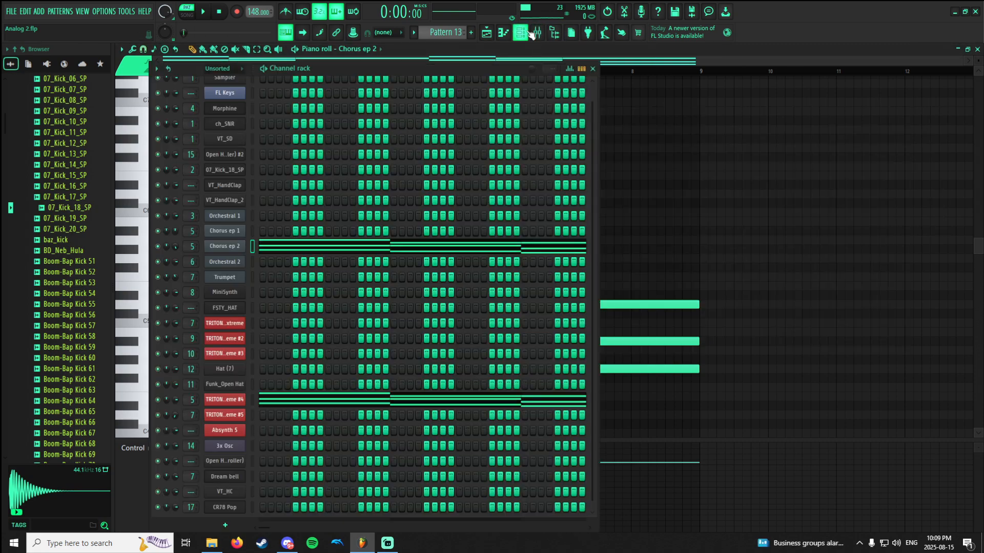
click(538, 33)
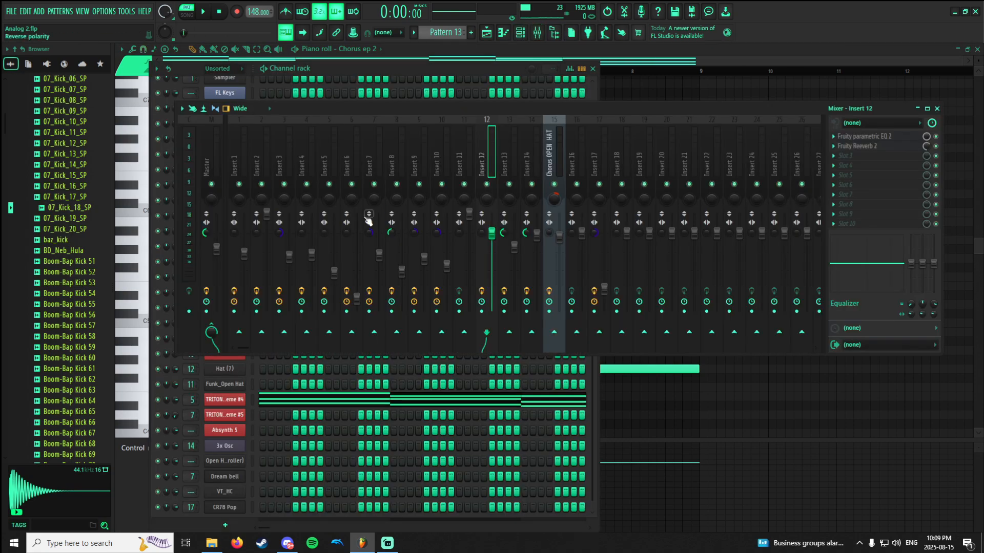
click(330, 166)
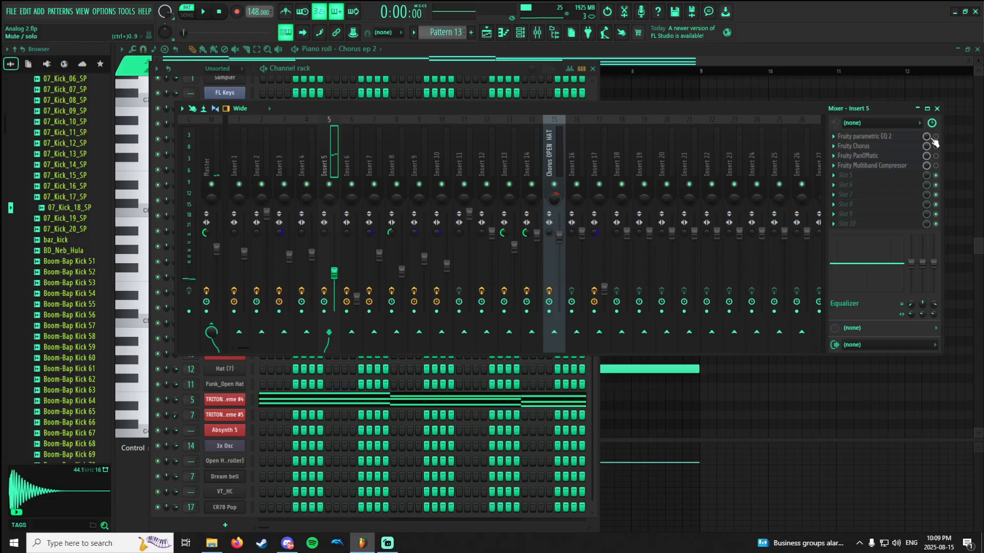
Open the Chorus ep 2 channel's Sytrus instrument and look up the Chorus ep 2 preset in the Piano category.
click(524, 32)
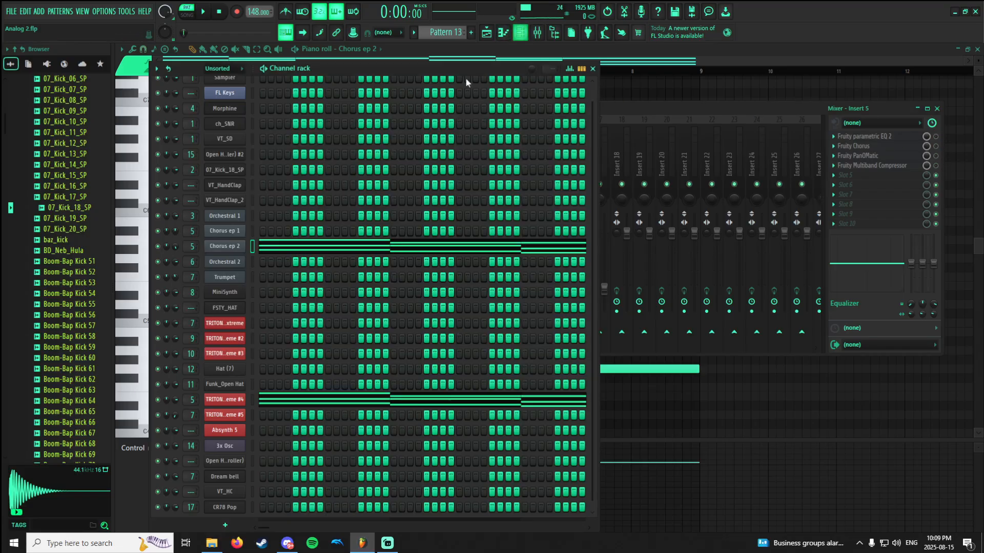
click(219, 248)
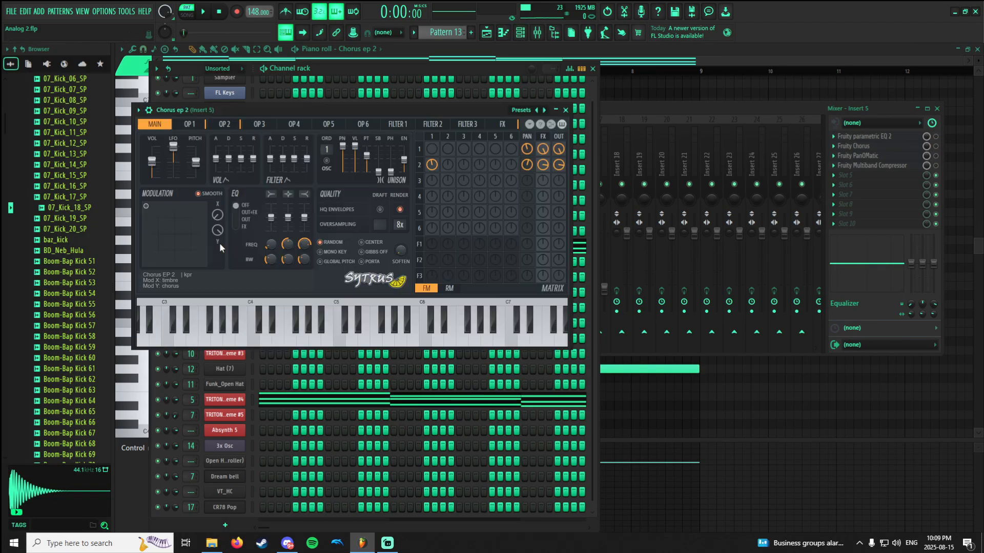
click(522, 109)
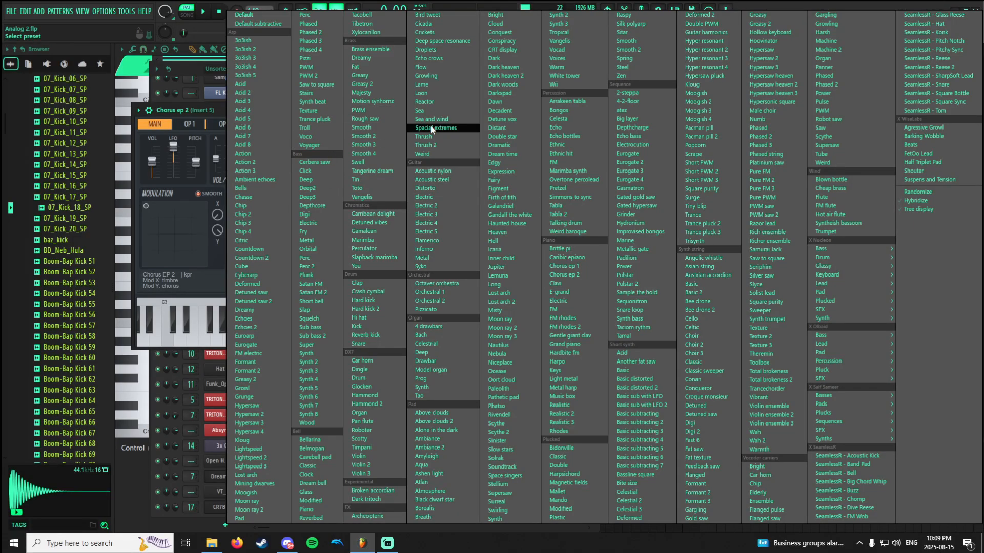
mouse_move(847, 247)
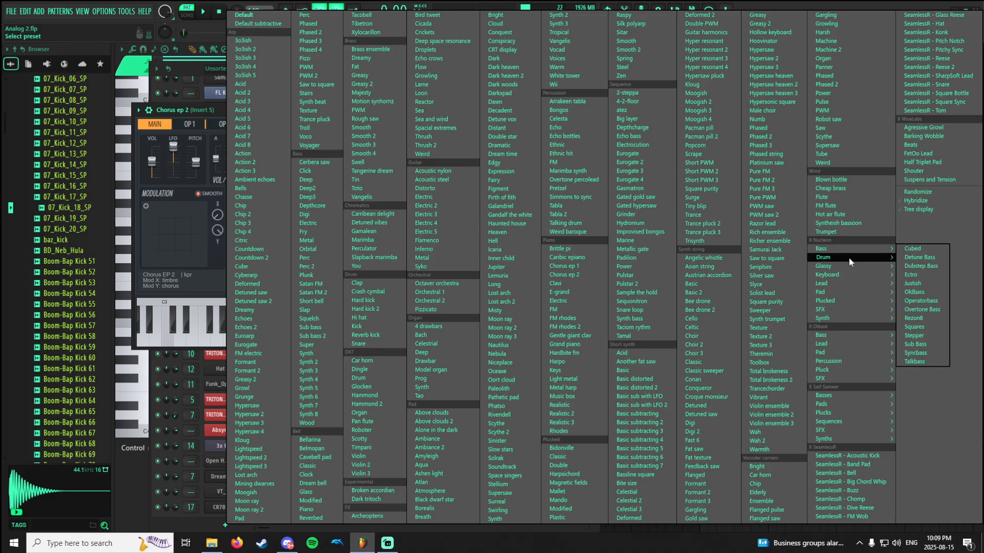
mouse_move(848, 275)
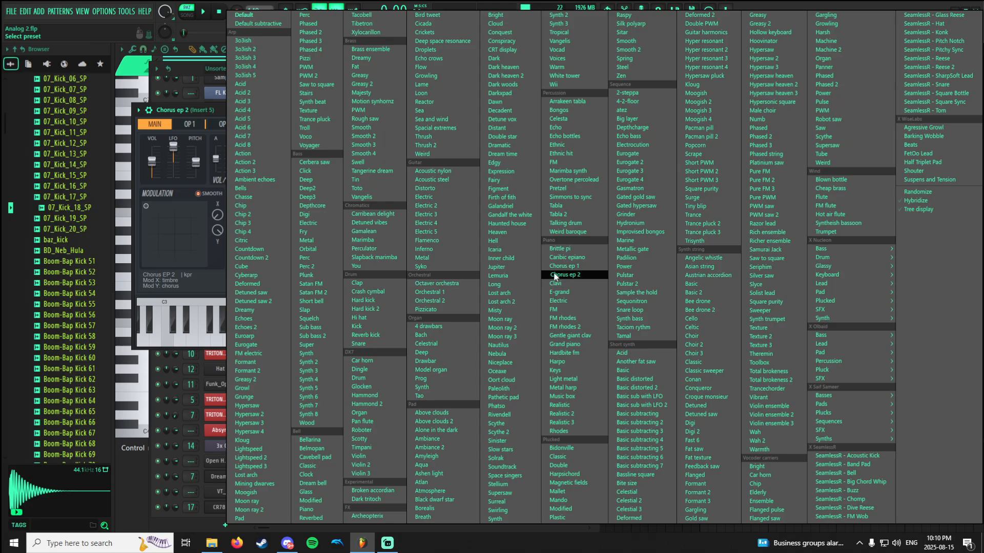
click(219, 109)
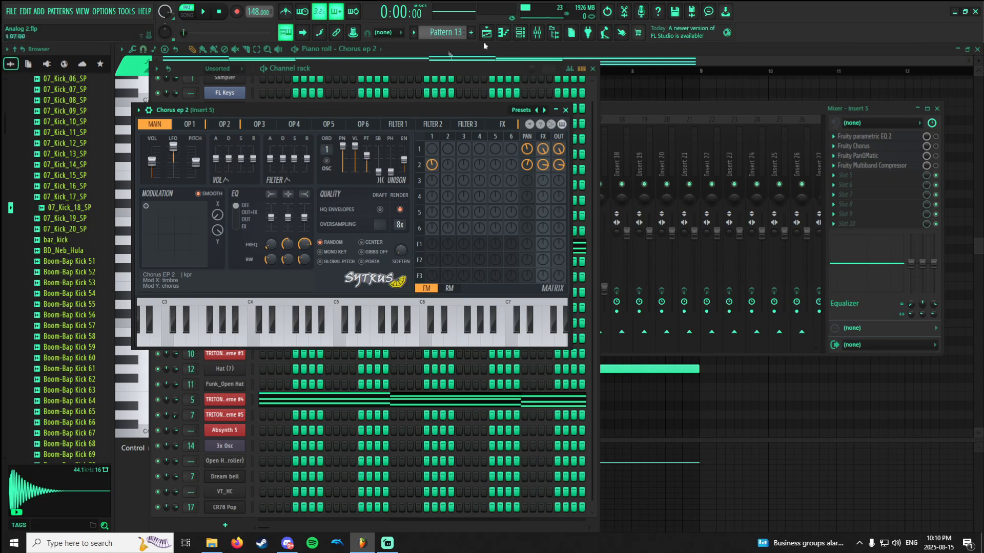
Solo the Chorus ep 2 channel, play Pattern 13, and show the mixer.
click(520, 33)
right_click(159, 248)
key(space)
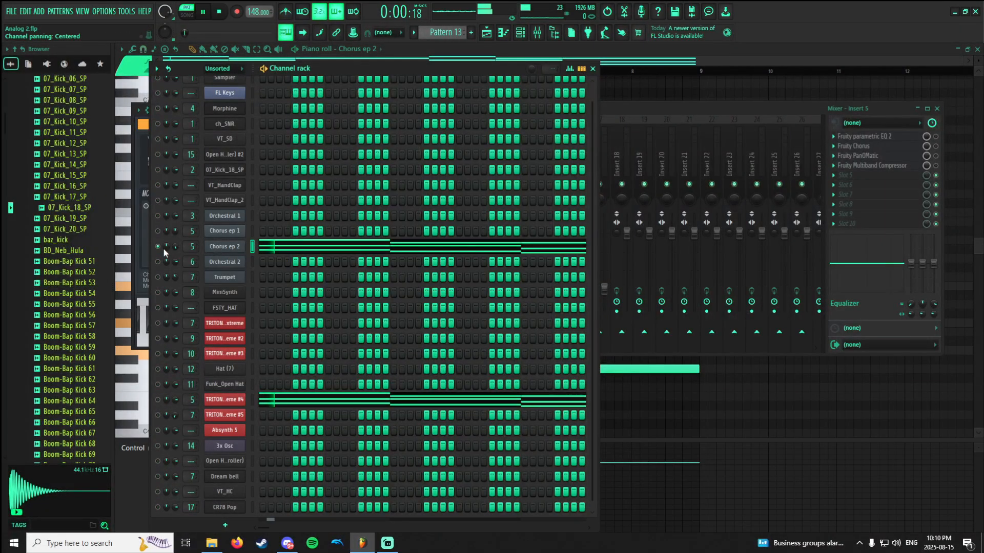
click(536, 41)
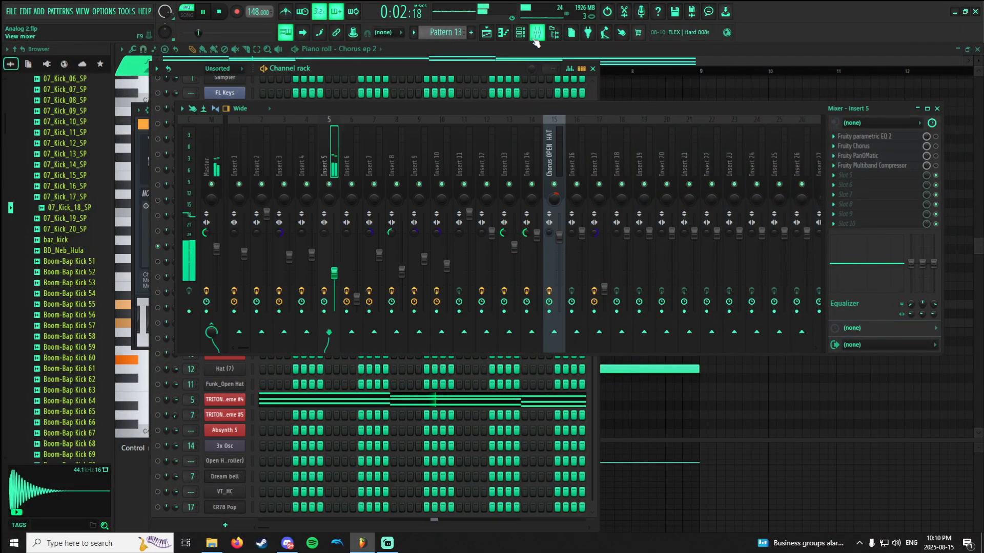
Adjust the mix level of the fifth-slot Fruity parametric EQ 2 on the Master track during playback, and stop playback.
click(207, 164)
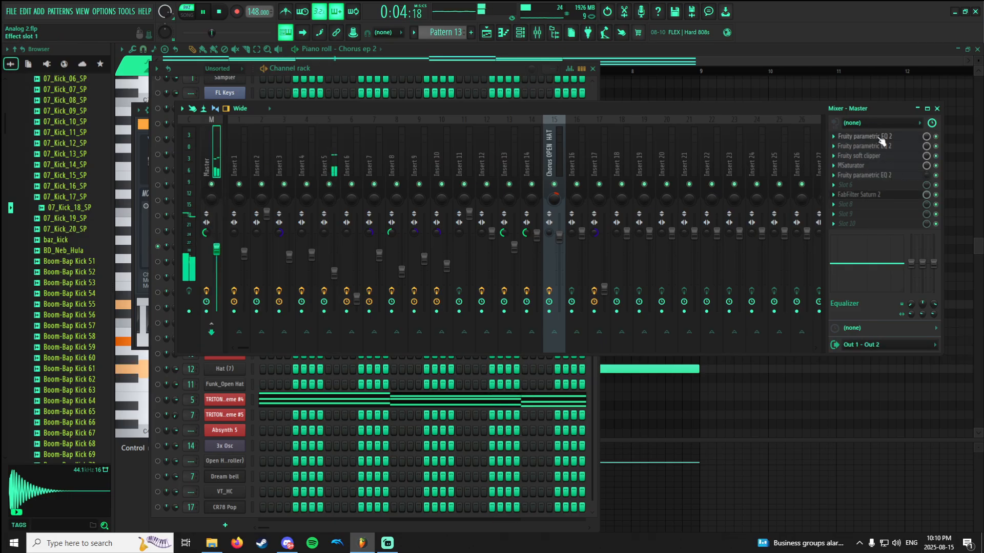
click(902, 175)
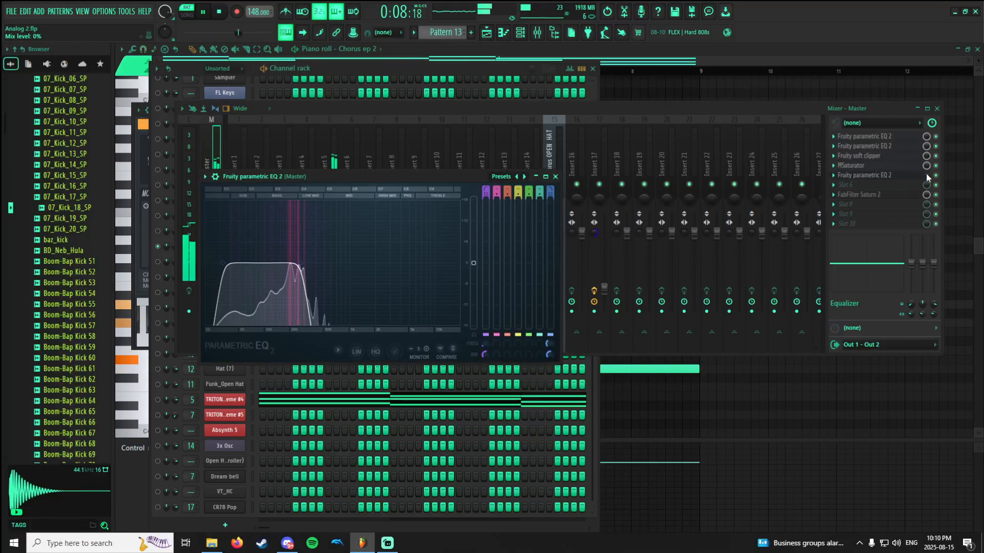
drag(927, 173, 926, 215)
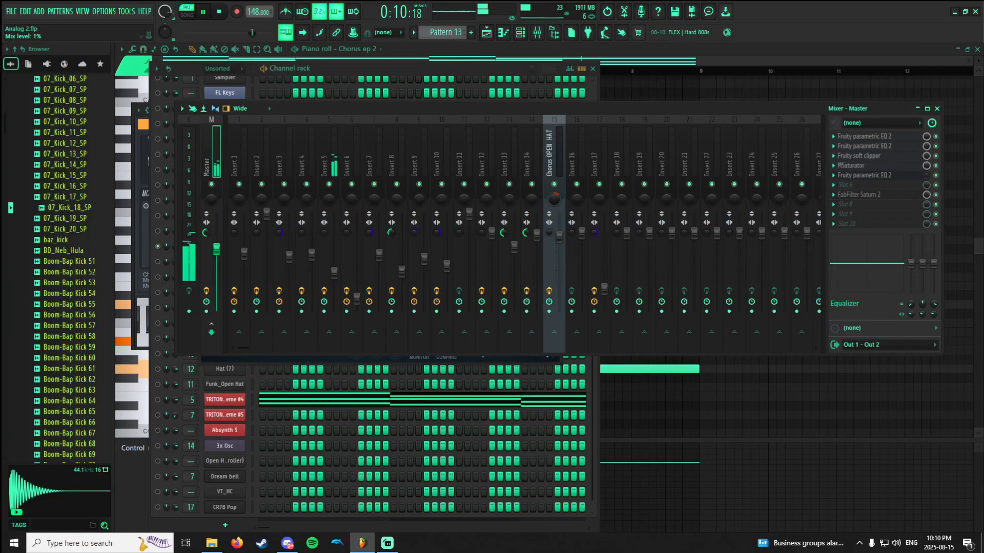
click(911, 176)
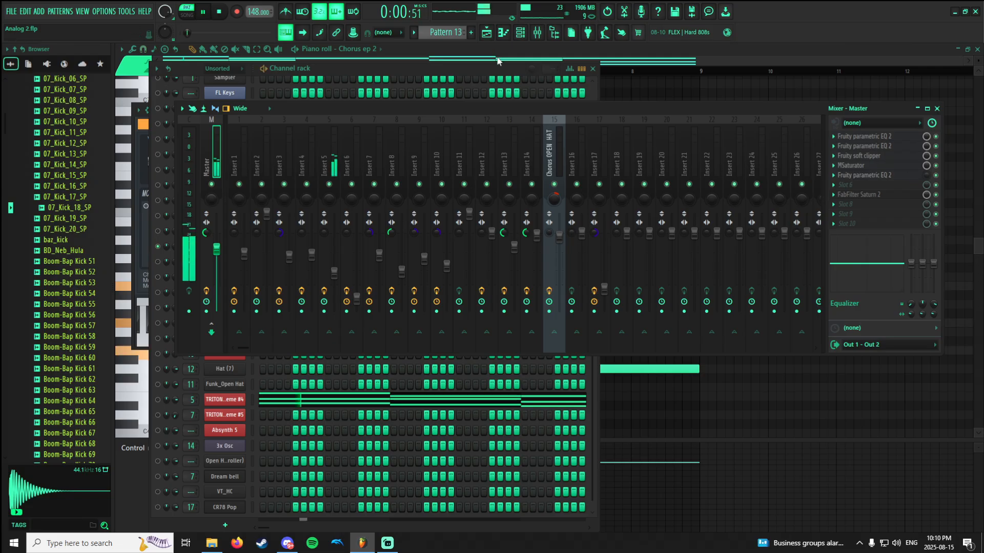
key(space)
Solo the TRITON_Extreme #4 channel, play Pattern 13, open its instrument, and stop playback.
click(488, 70)
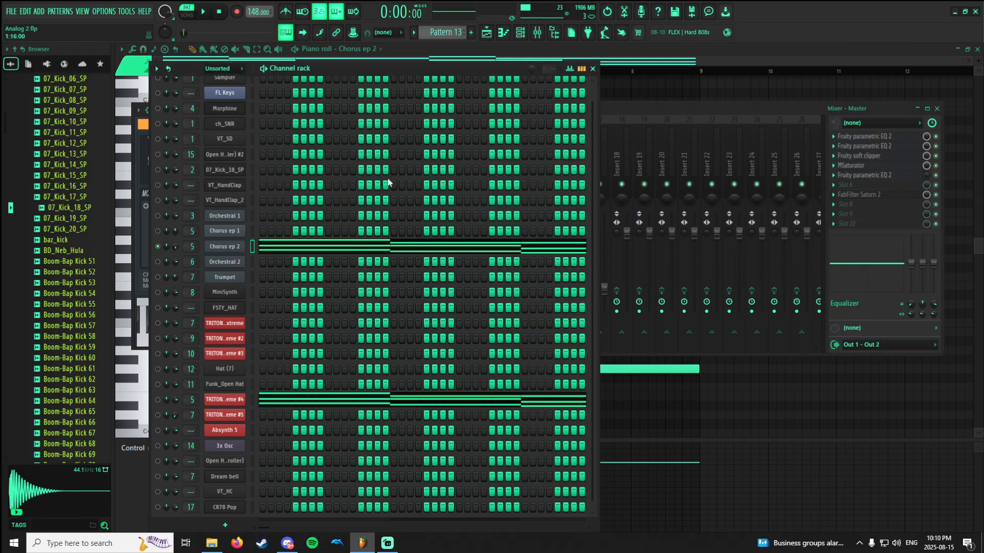
click(158, 399)
key(space)
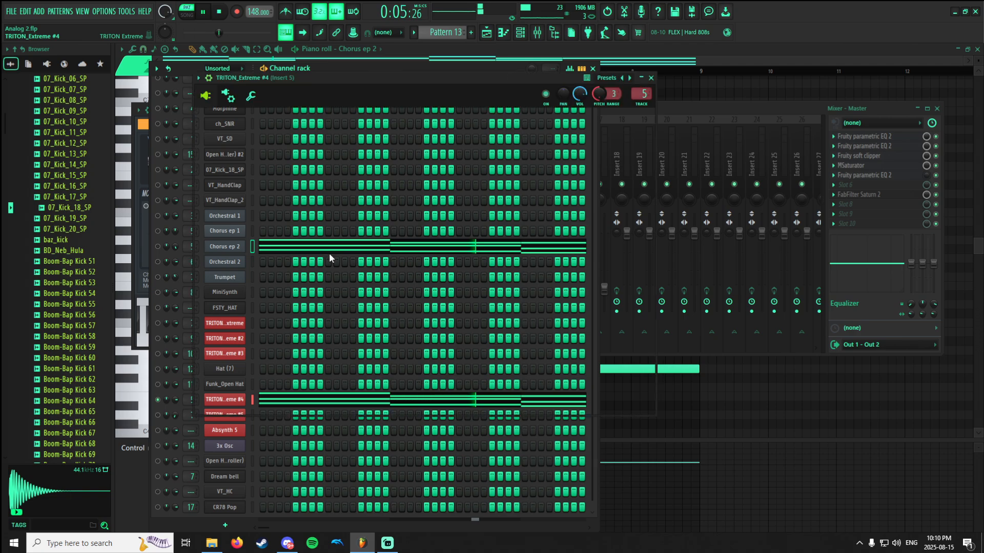
key(space)
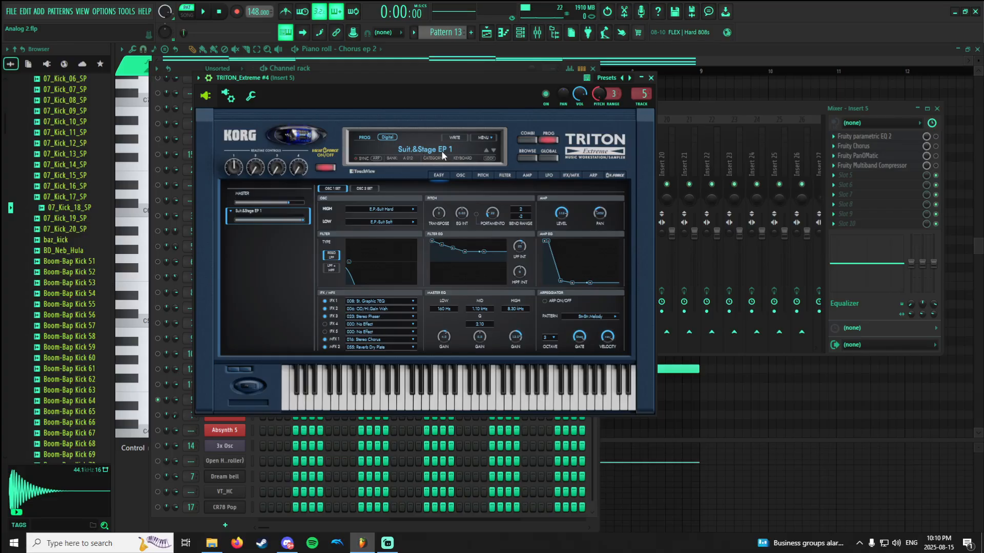
Browse the Triton's Keyboard category for the Suit.&Stage EP 1 program, and return to the mixer.
click(463, 148)
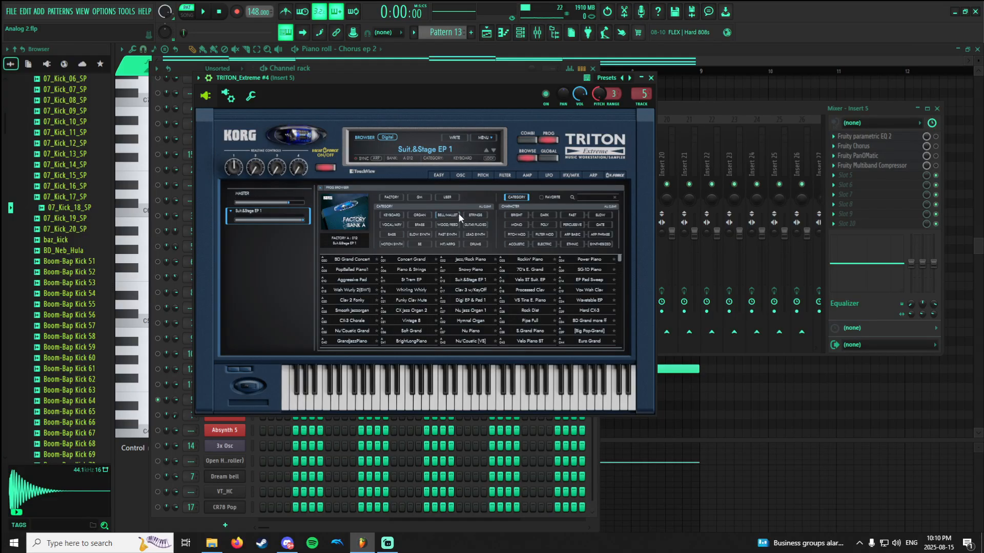
click(394, 215)
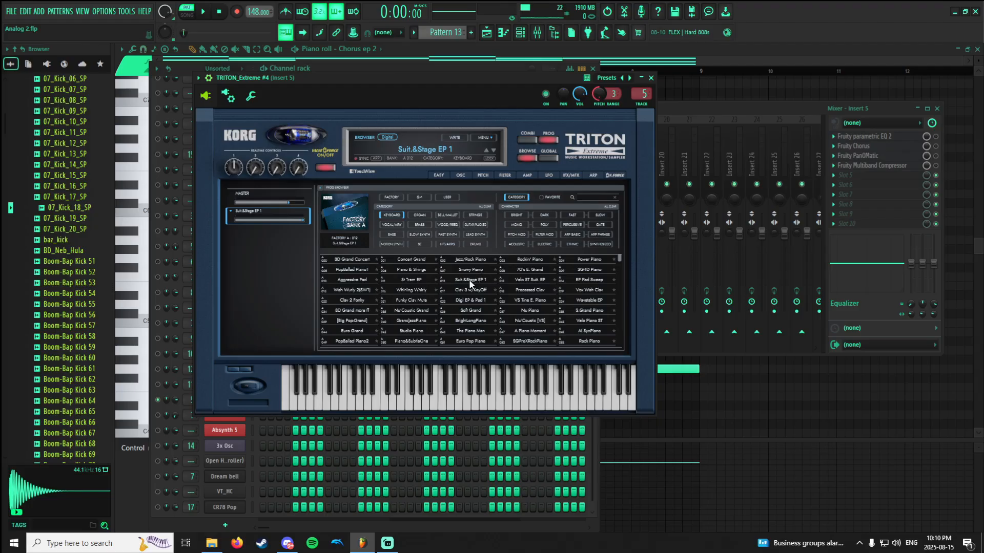
click(690, 113)
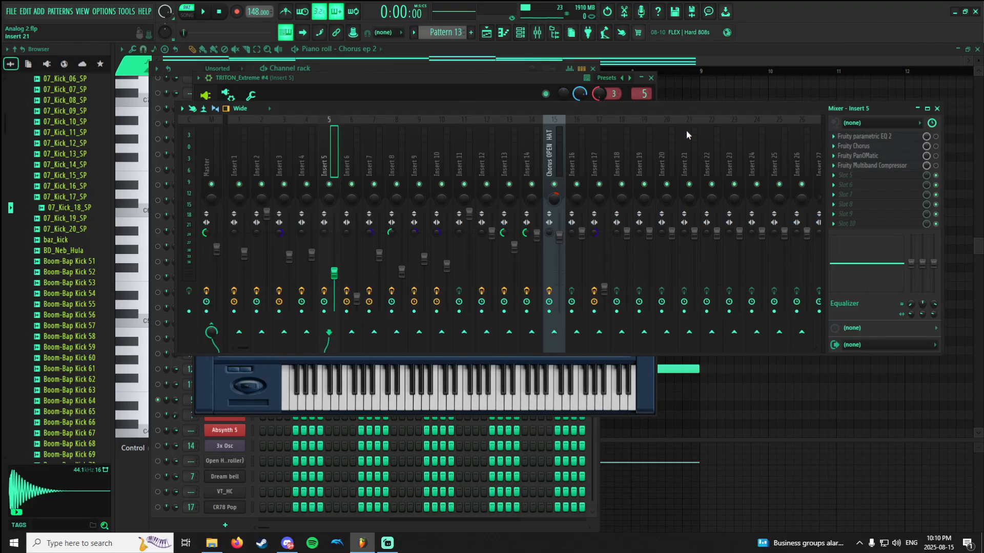
Unmute Chorus ep 2 alongside TRITON_Extreme #4, play Pattern 13 with both layers, and mute Chorus ep 2 during playback.
click(522, 35)
click(157, 246)
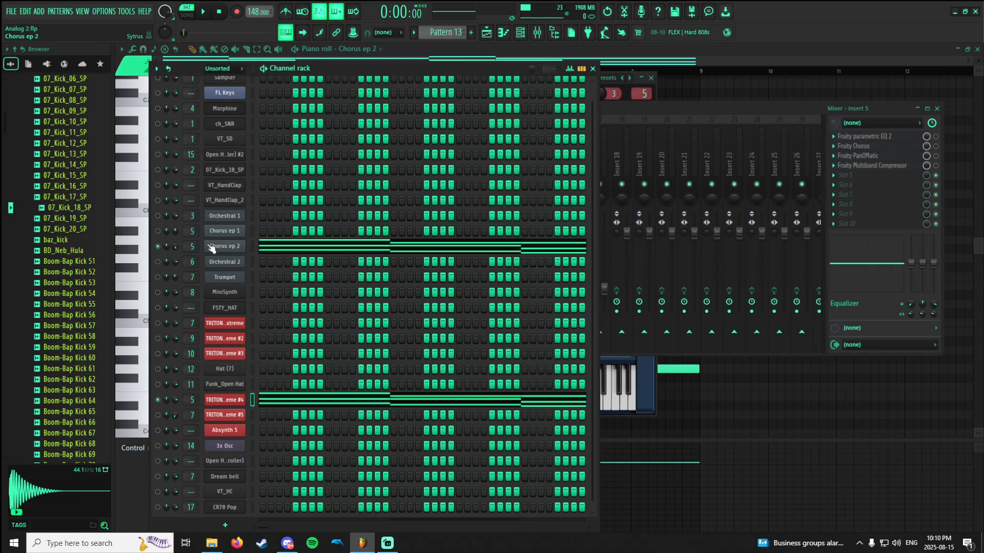
key(space)
click(157, 246)
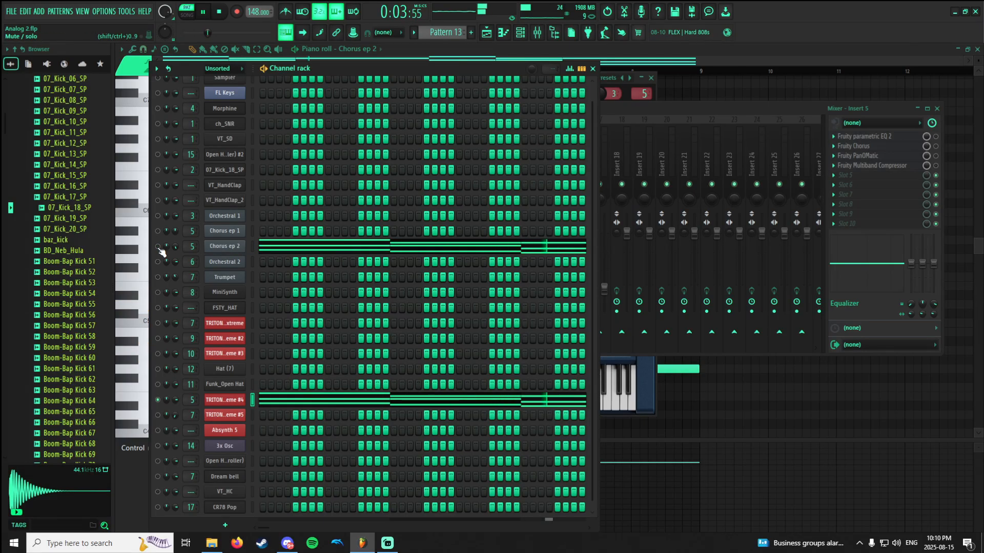
Play Pattern 13 with Chorus ep 2 and TRITON_Extreme #4 layered together, and stop playback.
key(space)
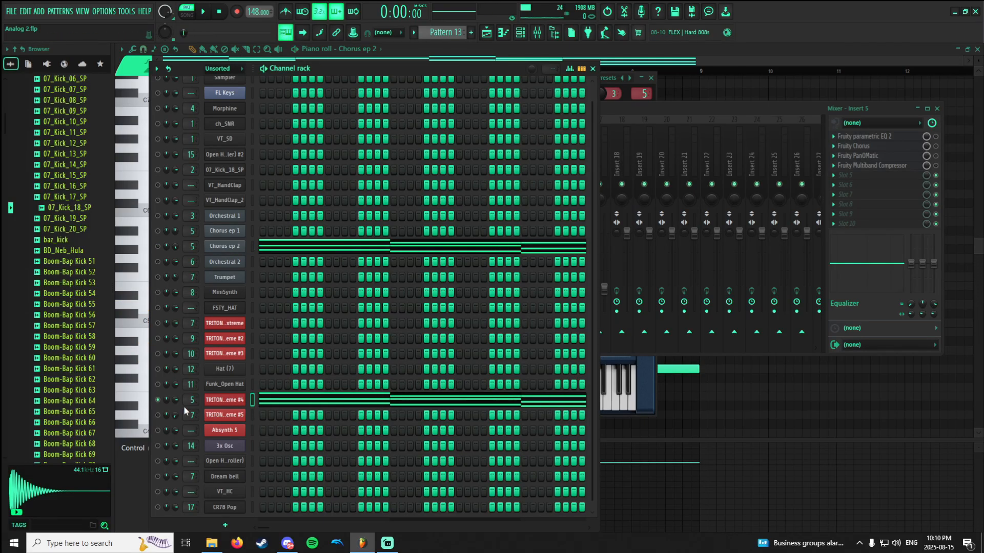
key(space)
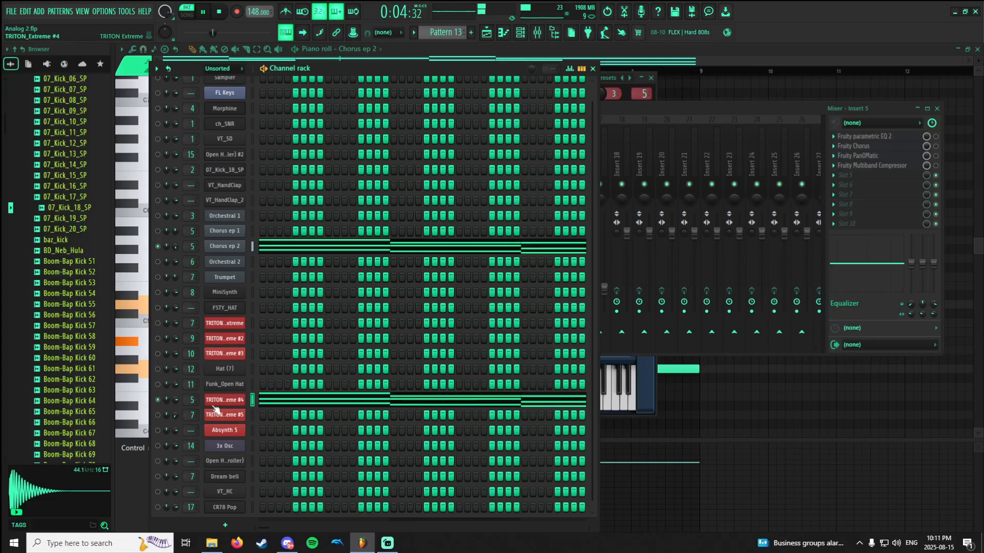
key(space)
Enable Fruity parametric EQ 2 on Insert 5 during Pattern 13 playback, and inspect its curve.
click(679, 109)
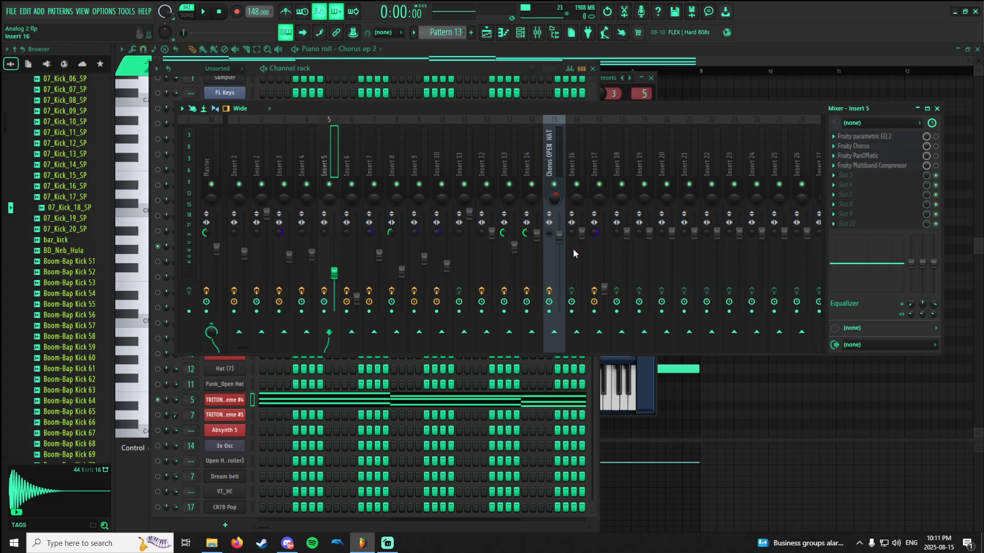
click(883, 137)
key(space)
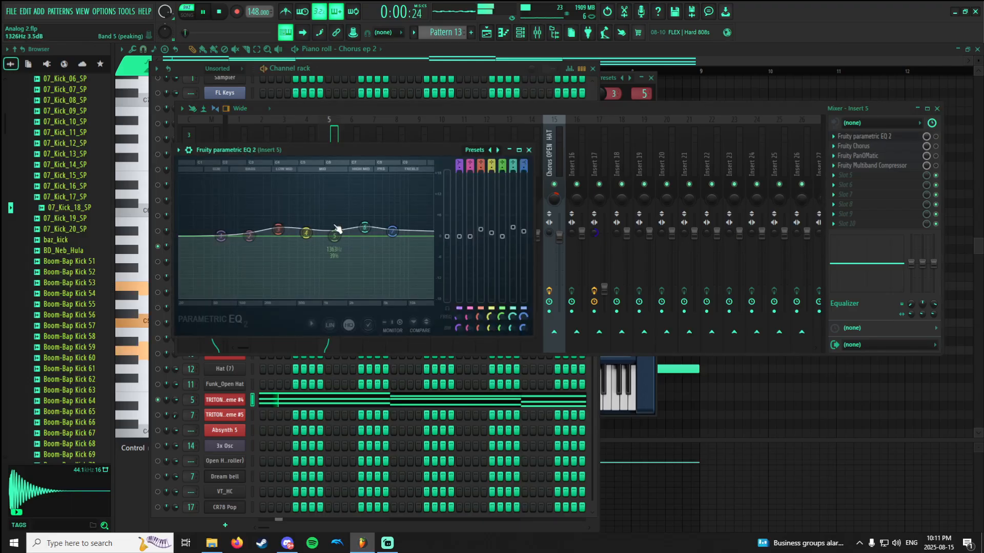
click(935, 137)
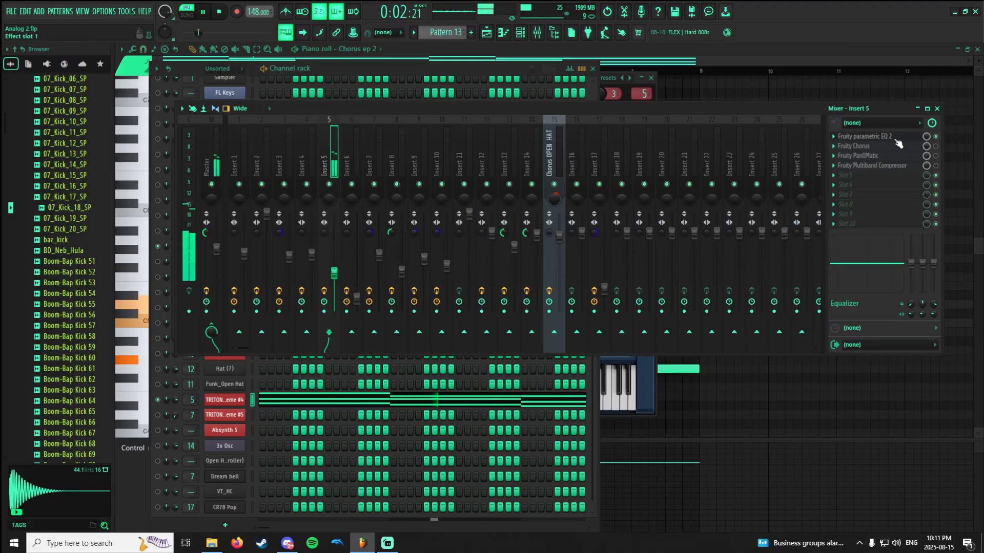
click(894, 138)
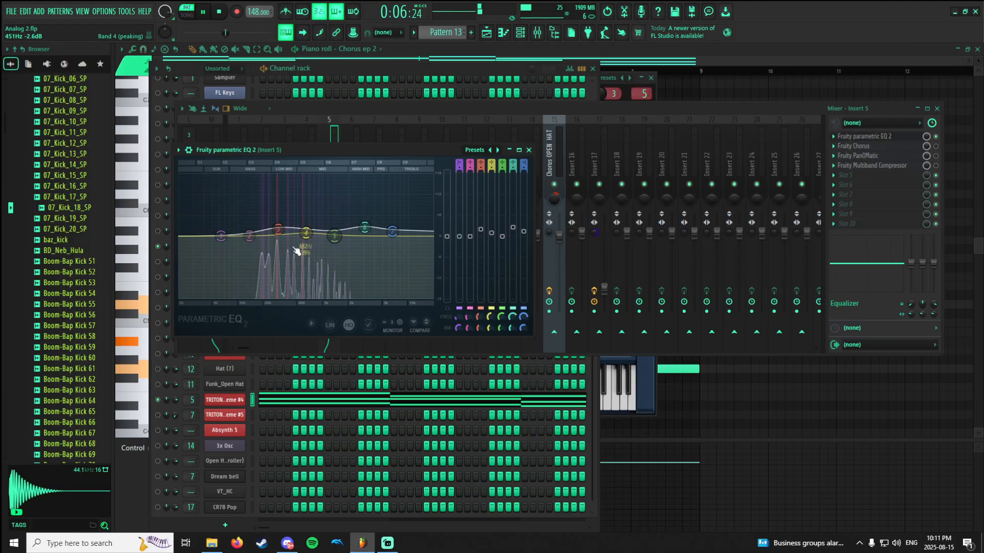
click(892, 137)
Review the Fruity Chorus settings on Insert 5 and enable the effect during playback.
click(889, 147)
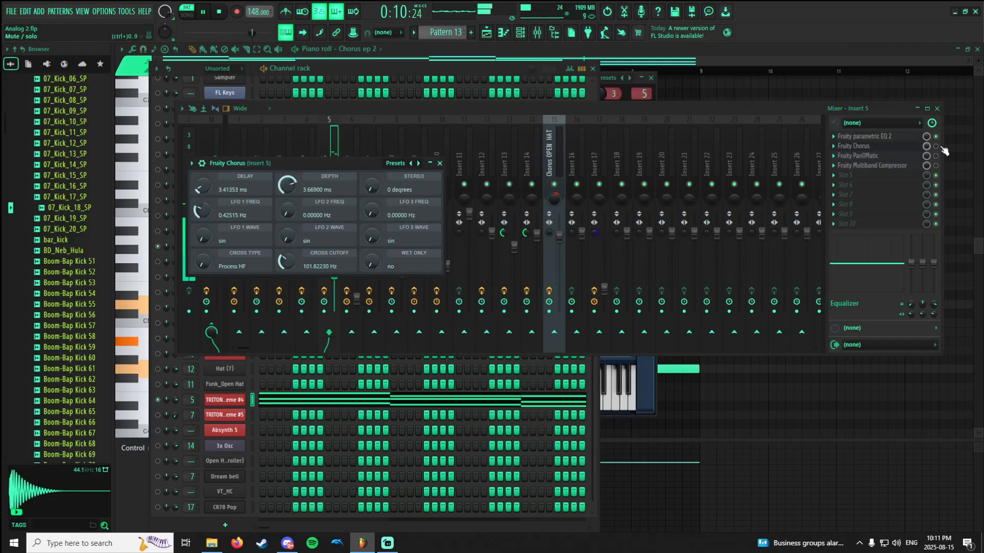
click(936, 147)
click(915, 148)
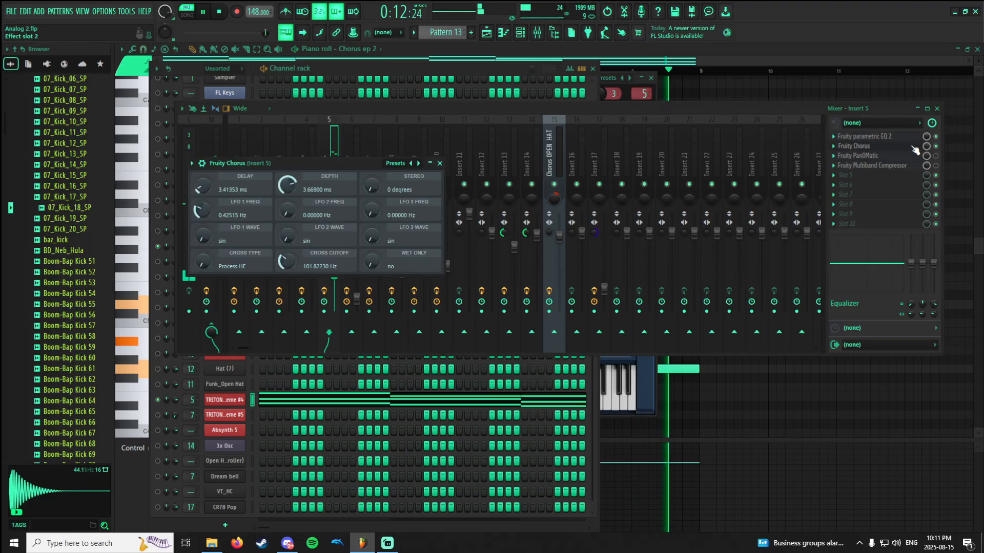
click(914, 149)
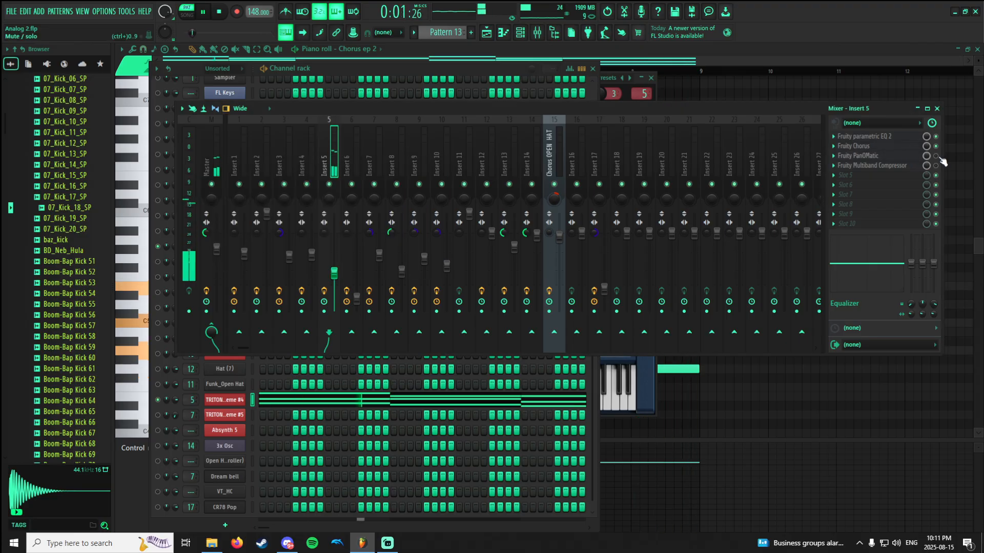
Enable Fruity PanOMatic on Insert 5, review its panning motion during playback, and close it with playback stopped.
click(936, 156)
click(894, 157)
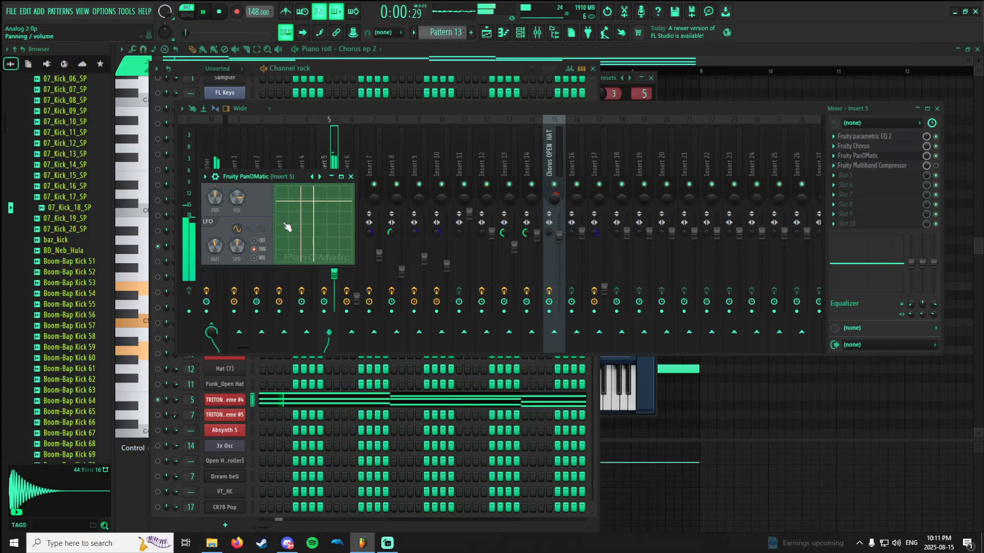
key(space)
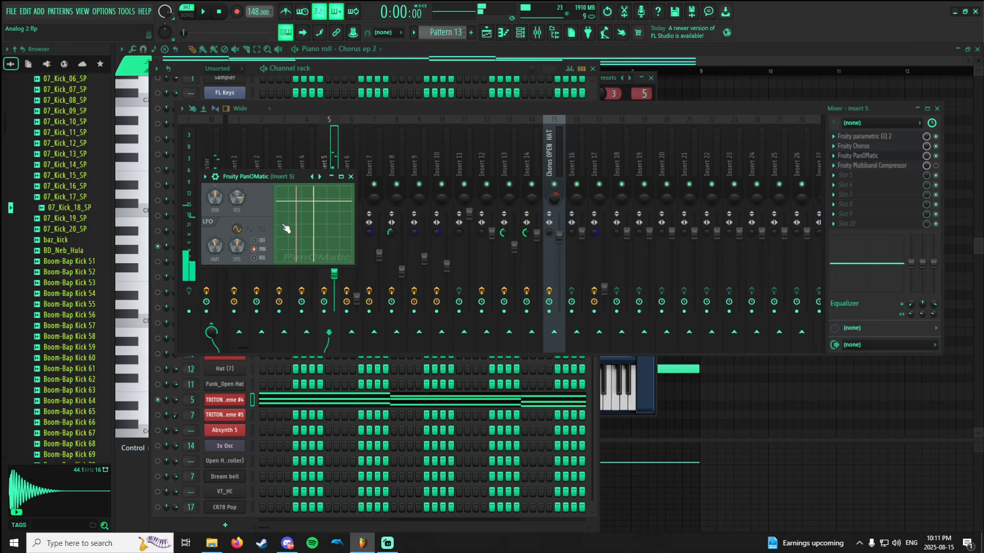
click(903, 159)
Resume Pattern 13, toggle Fruity Multiband Compressor on Insert 5 to compare the sound, and open its settings.
key(space)
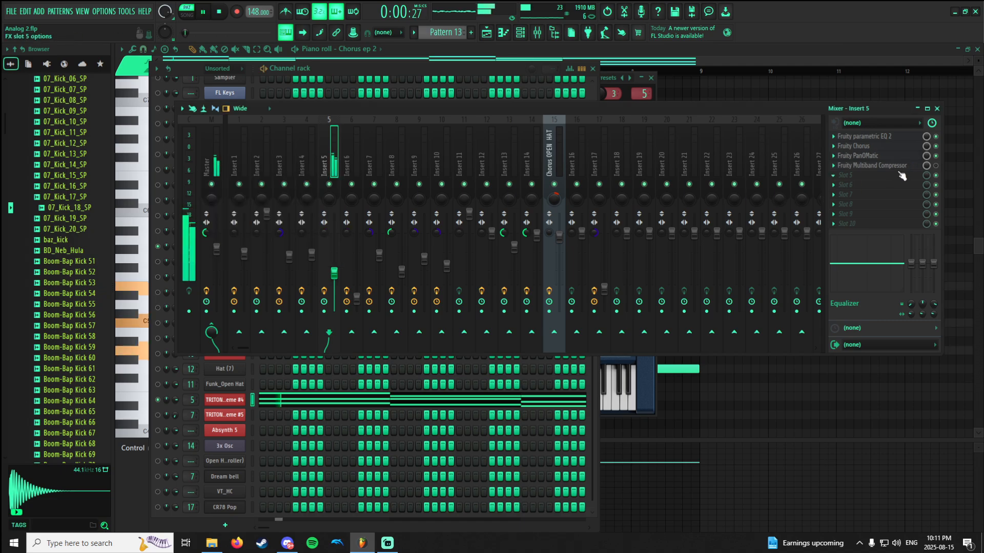
click(899, 167)
click(935, 167)
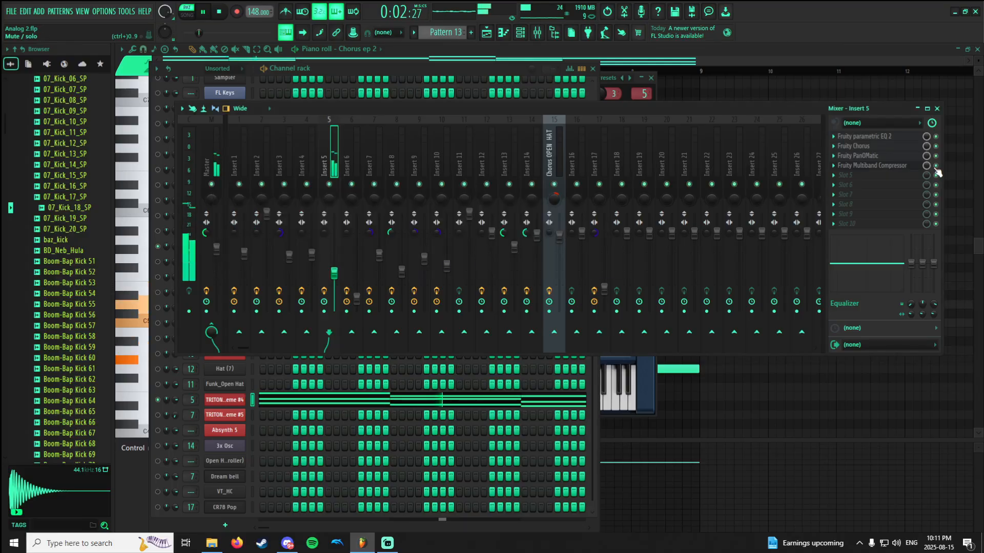
click(912, 167)
click(936, 166)
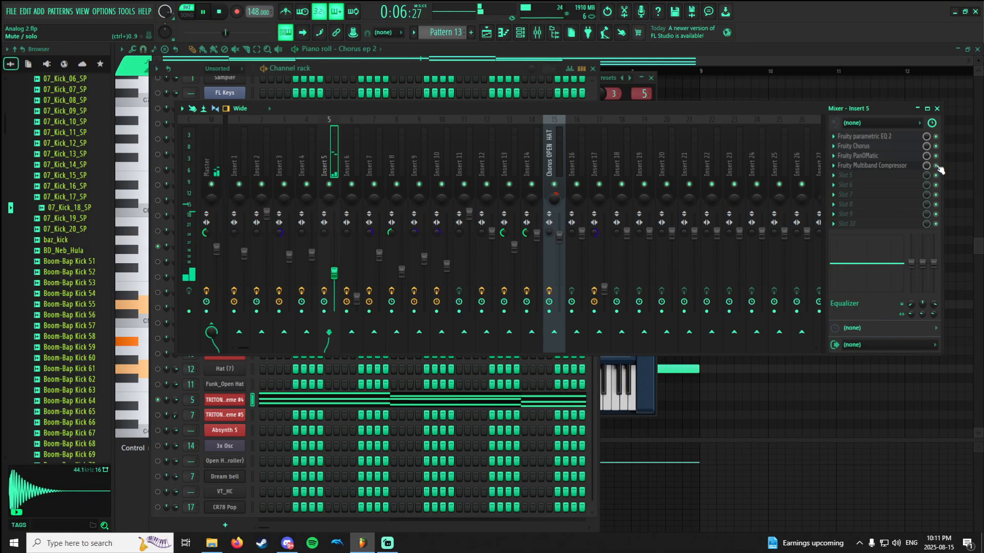
click(903, 167)
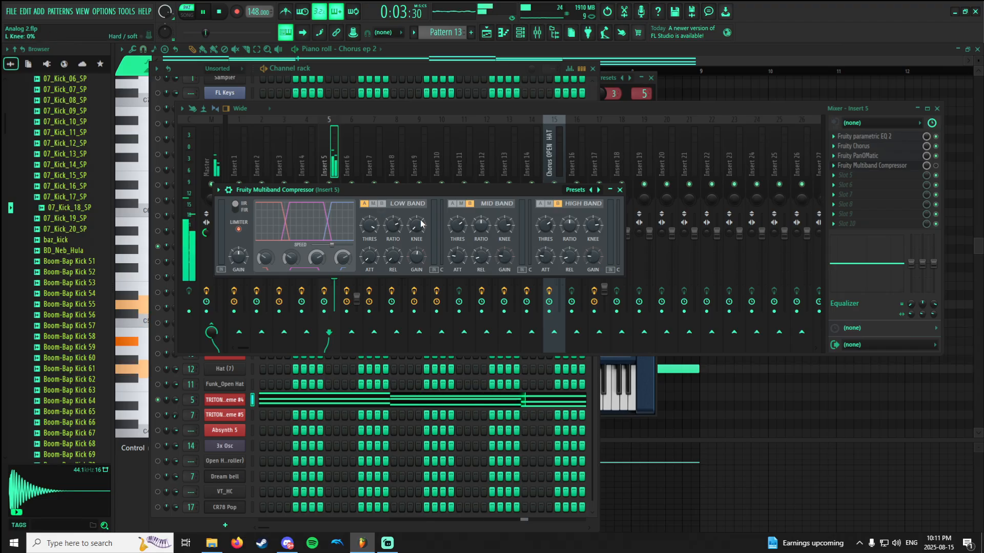
Try the compressor's mid and high bands switched on, restore both band states, and close it with playback stopped.
click(452, 203)
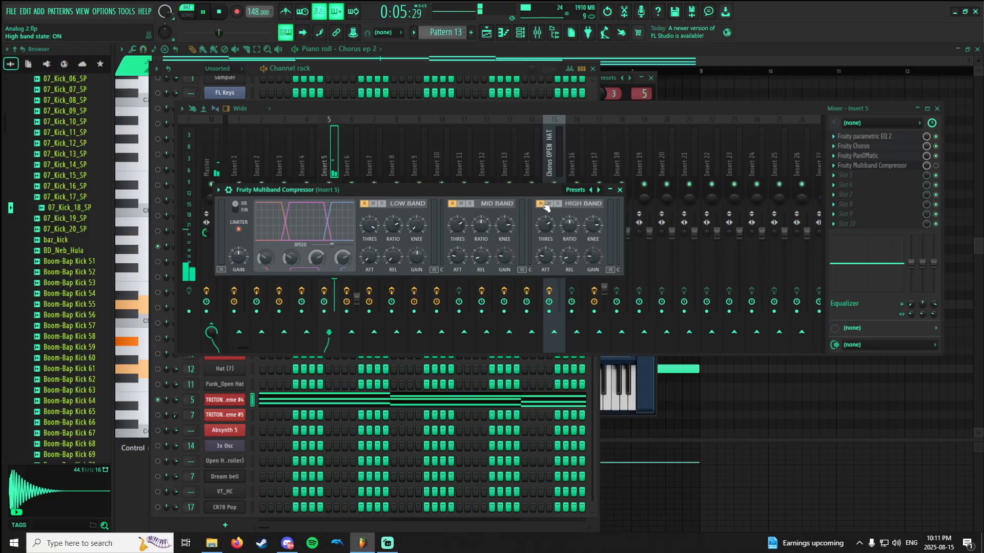
click(558, 203)
key(space)
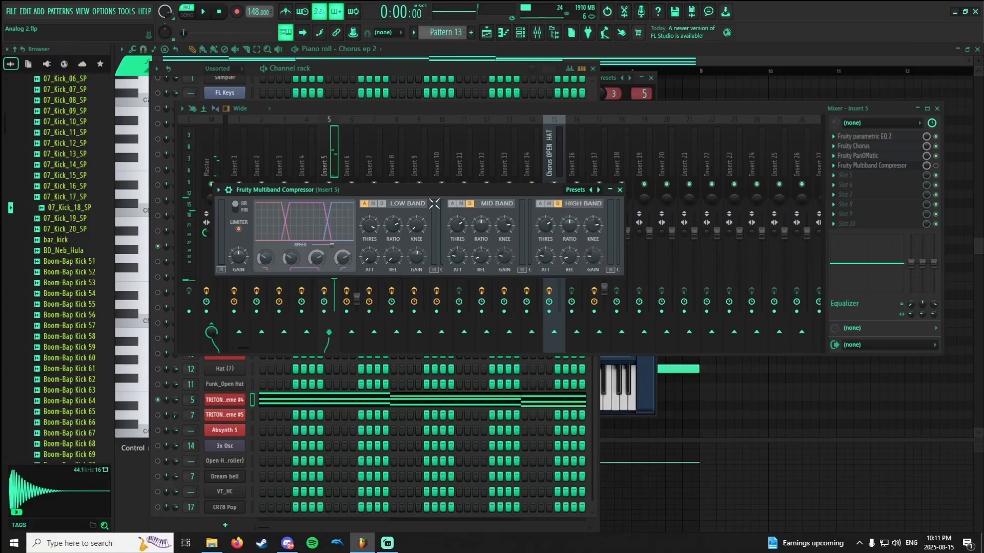
click(471, 204)
click(903, 170)
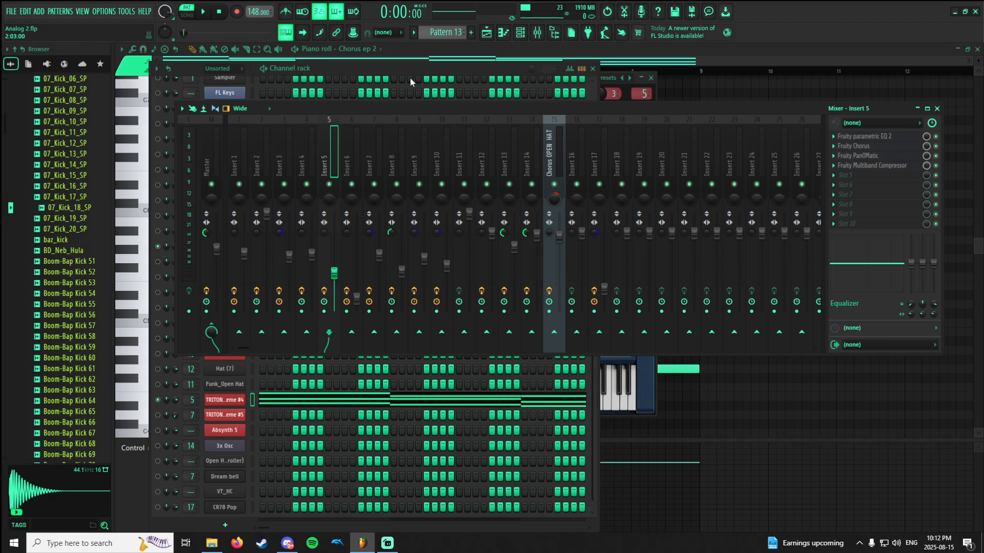
Switch to Pattern 14, and show its 3x Osc channel in the channel rack over the playlist.
click(458, 49)
scroll(450, 35, down, 1)
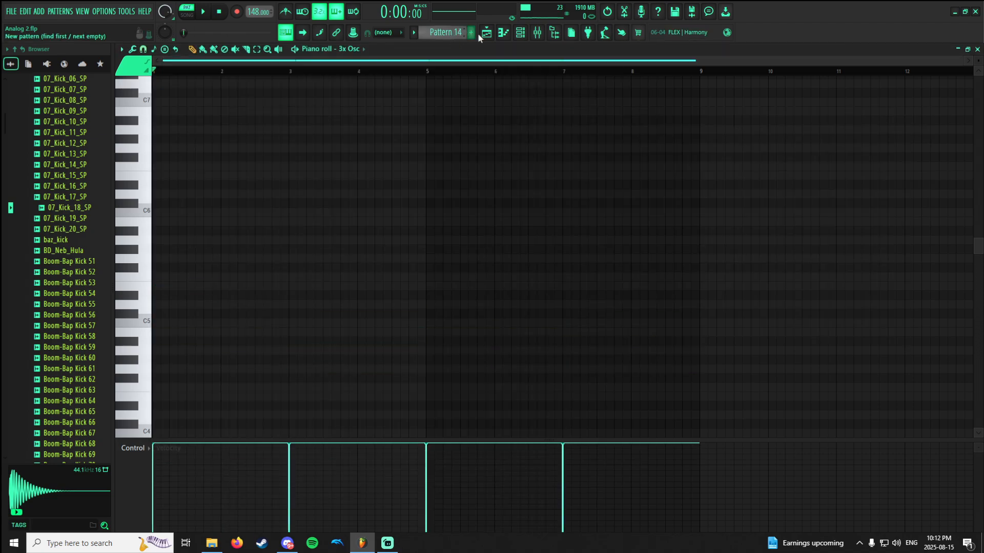
click(507, 35)
click(521, 33)
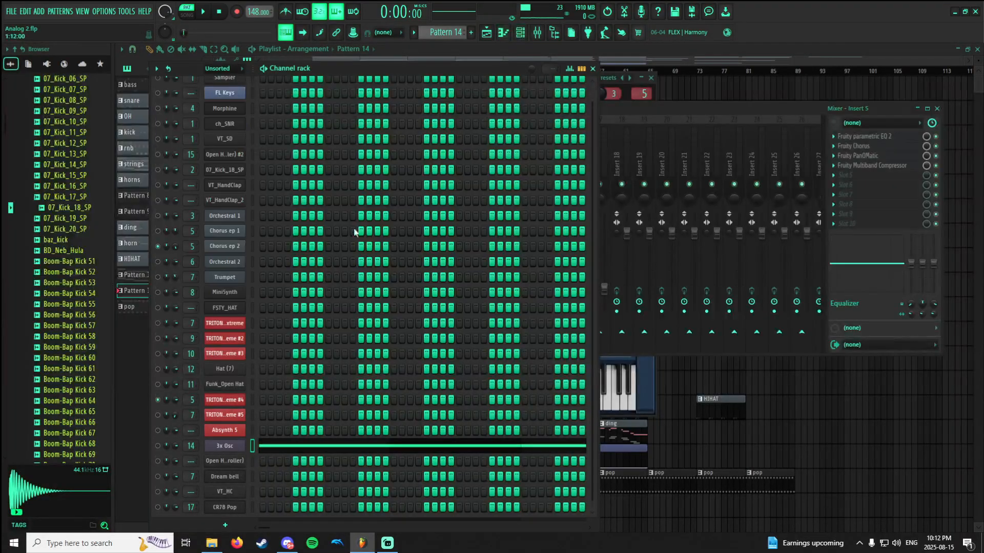
scroll(354, 232, down, 1)
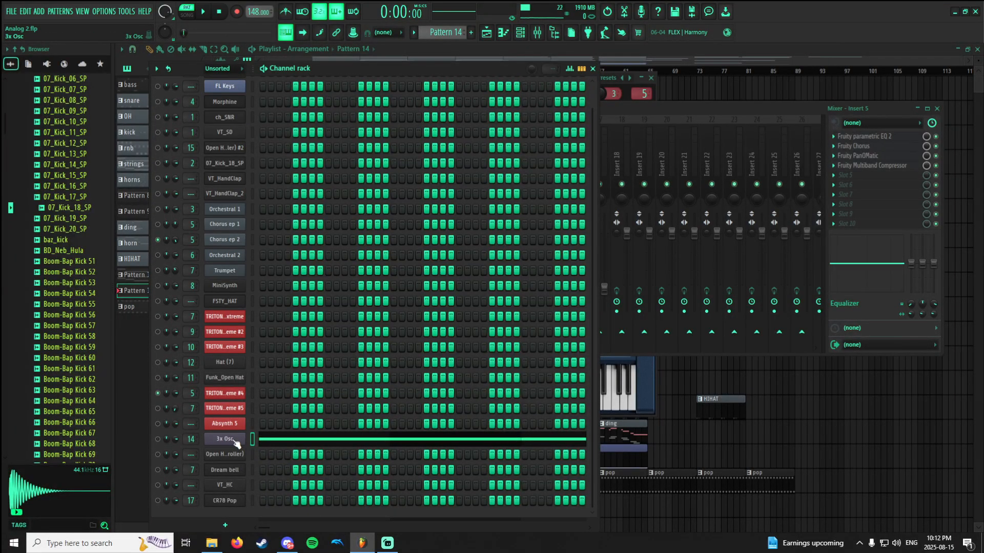
Play Pattern 14 with all channels unmuted, open the 3x Osc instrument, and stop playback.
key(space)
key(space)
click(520, 34)
key(space)
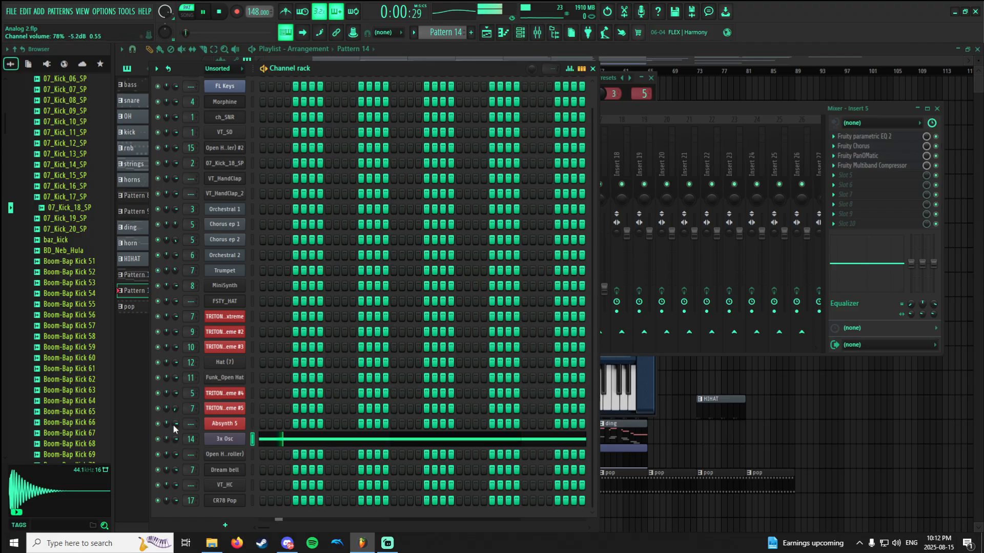
click(228, 440)
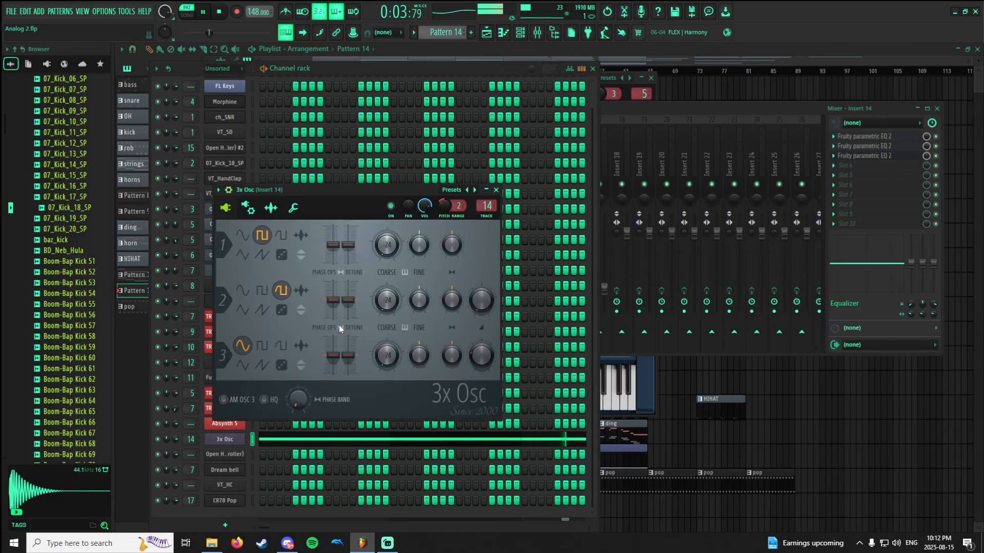
key(space)
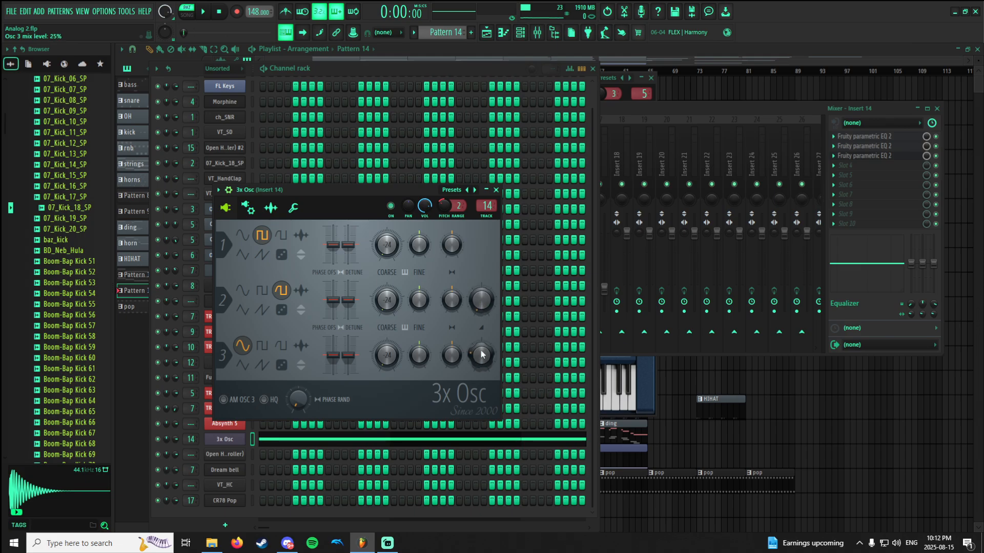
Try oscillator 3's mix level at 0% and a lower coarse pitch for oscillator 1 in 3x Osc during Pattern 14 playback.
key(space)
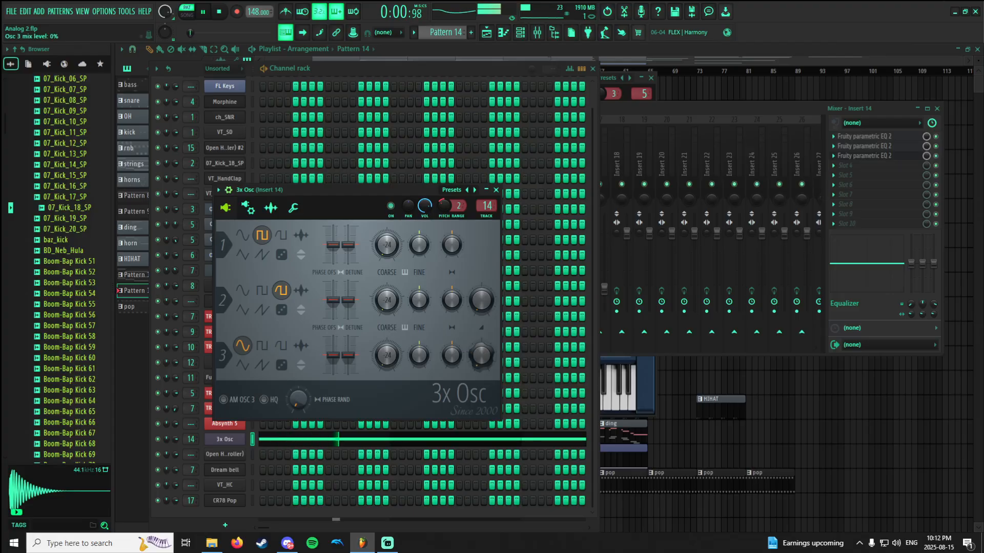
mouse_move(480, 352)
mouse_down()
mouse_move(480, 372)
mouse_move(480, 292)
mouse_move(481, 363)
mouse_up()
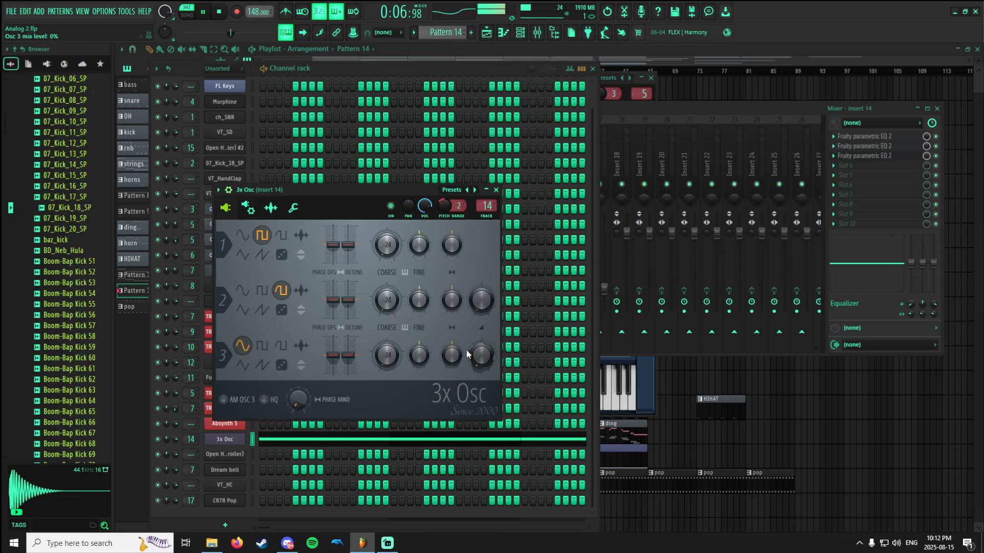
key(space)
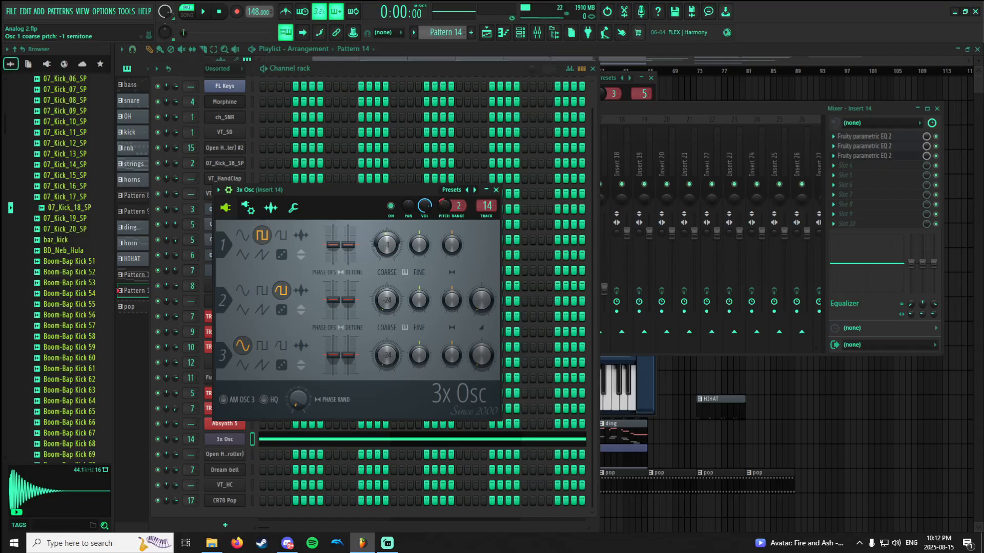
key(space)
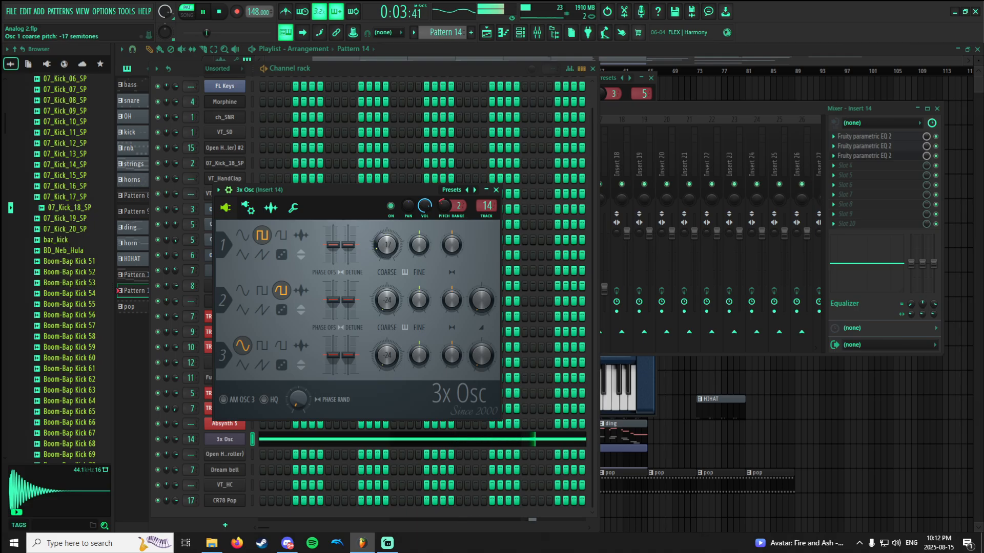
key(space)
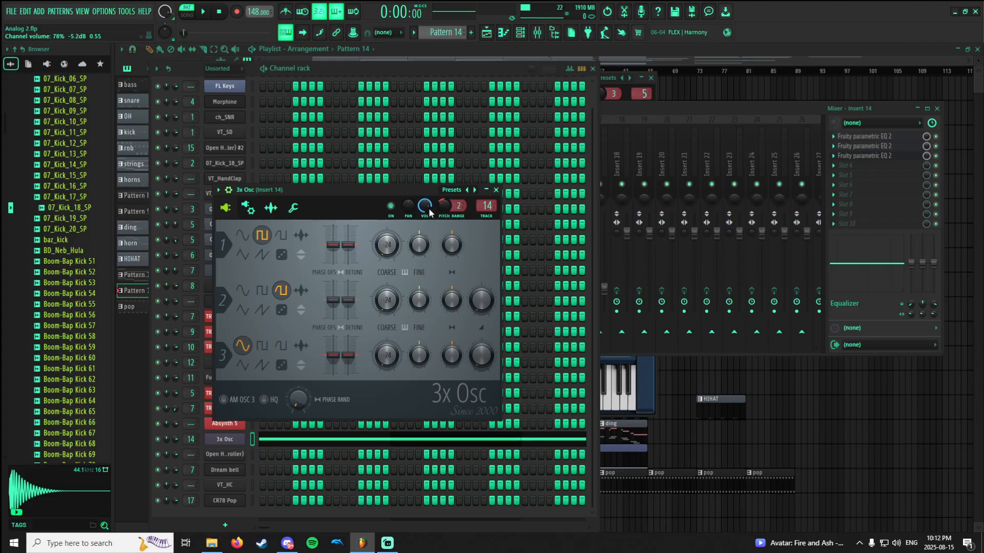
Bypass the three Fruity parametric EQ 2 effects on Insert 14, re-enable the first one, and inspect its curve.
click(661, 112)
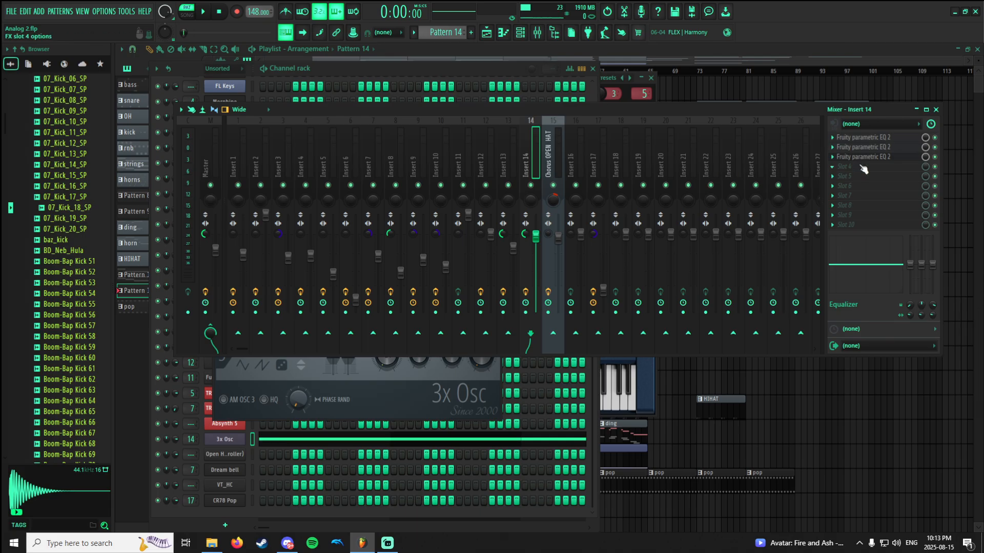
click(870, 138)
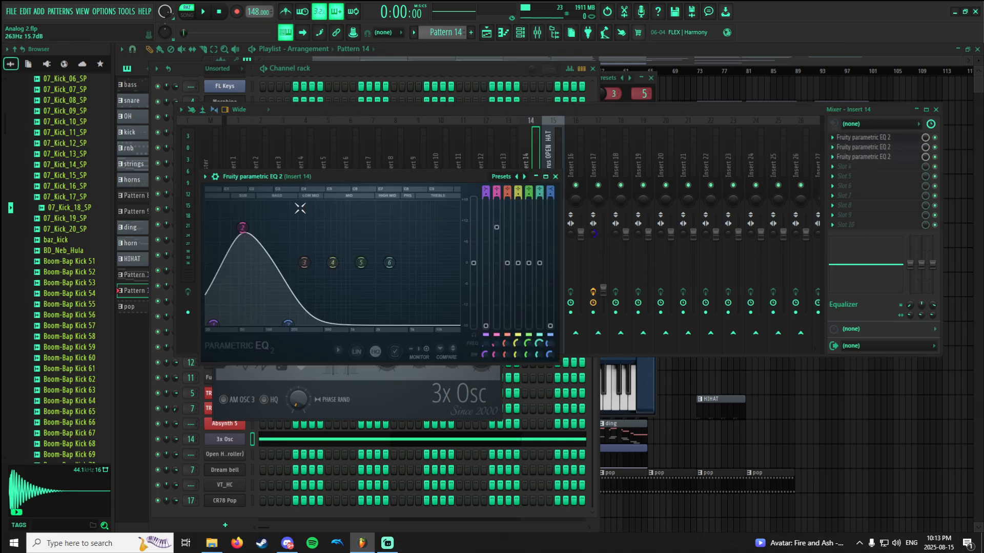
click(938, 162)
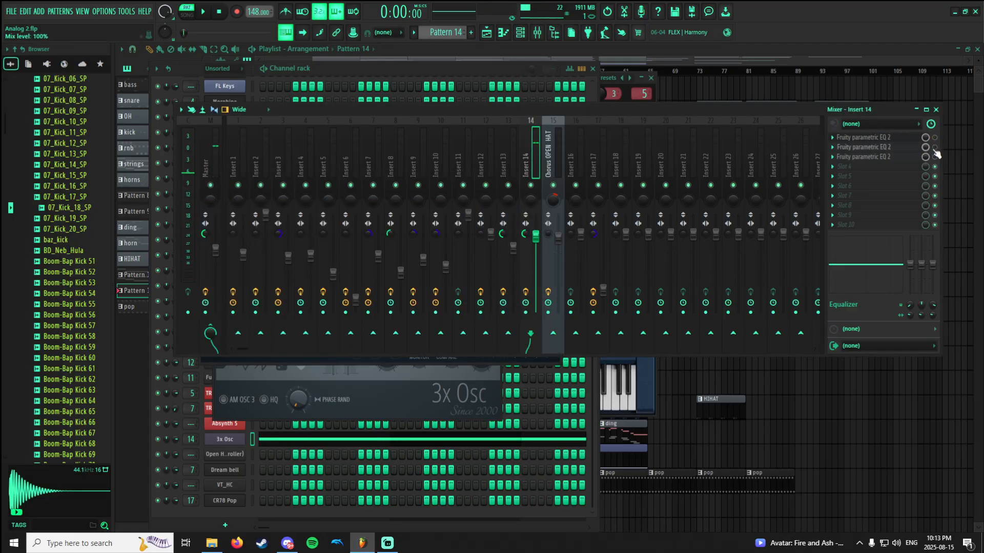
click(889, 138)
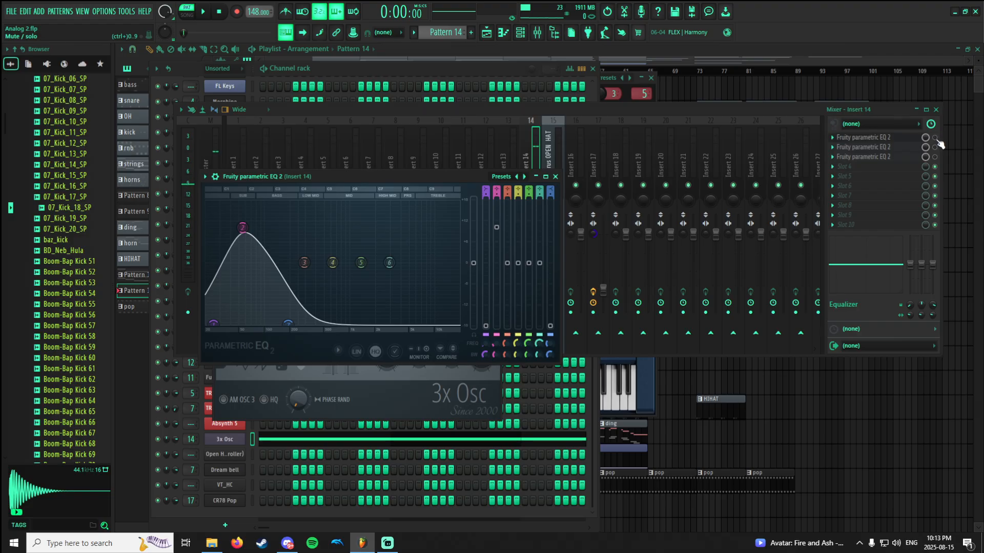
click(938, 141)
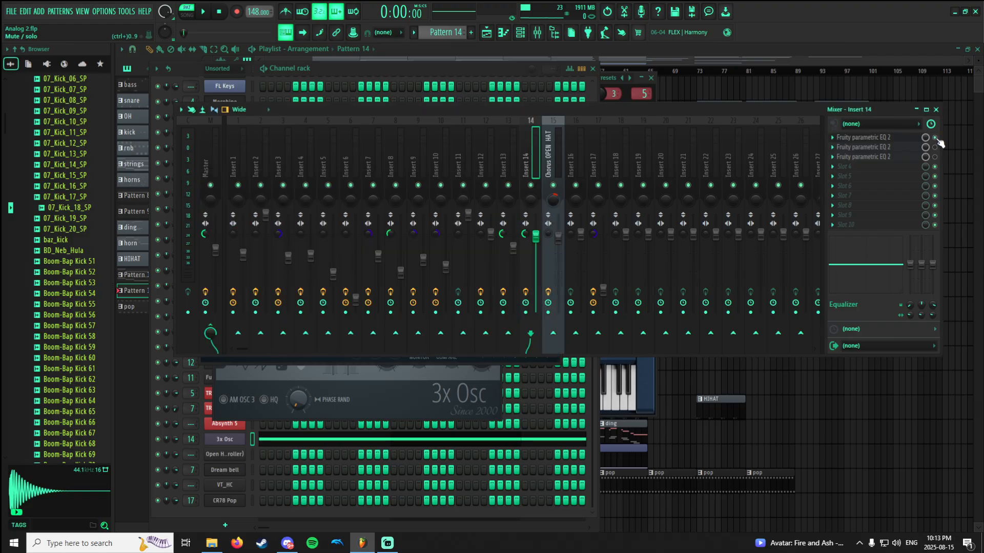
click(896, 140)
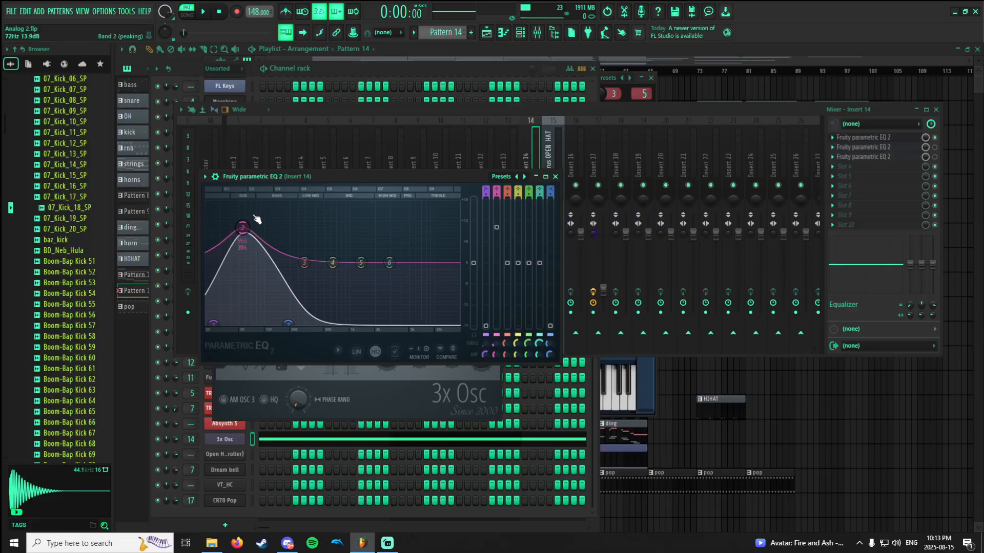
Play Pattern 14 through Insert 14's first EQ, re-enable the second Fruity parametric EQ 2, and inspect its curve during playback.
key(space)
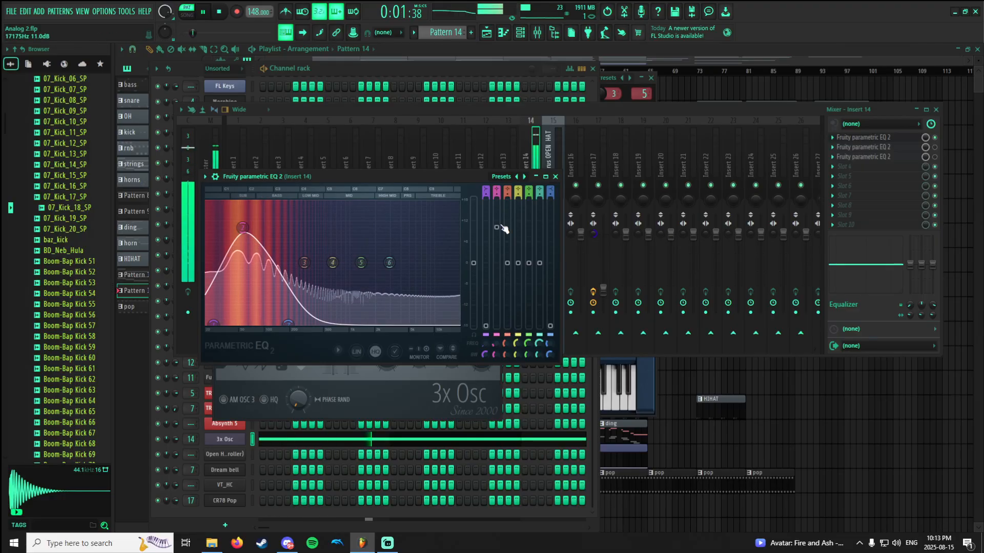
key(space)
click(908, 153)
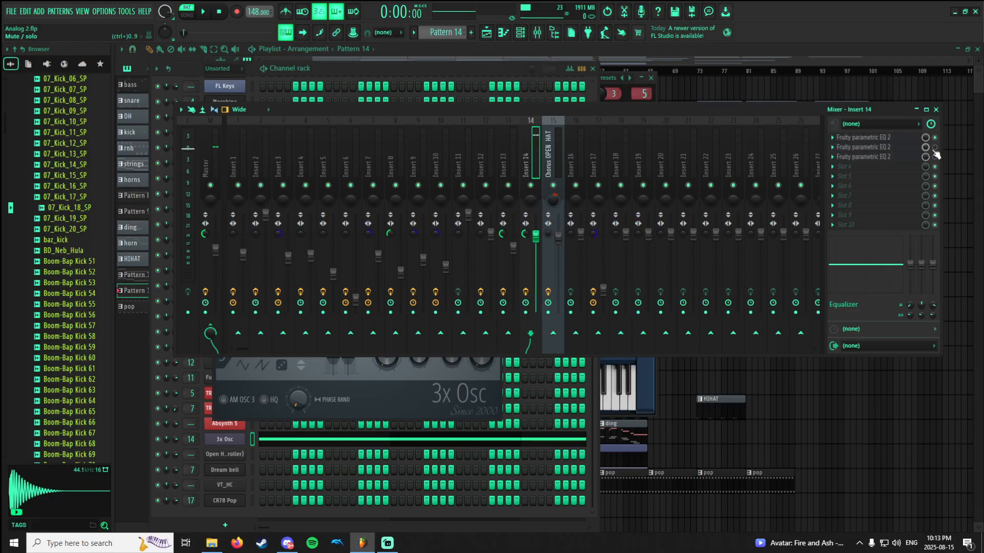
click(894, 149)
key(space)
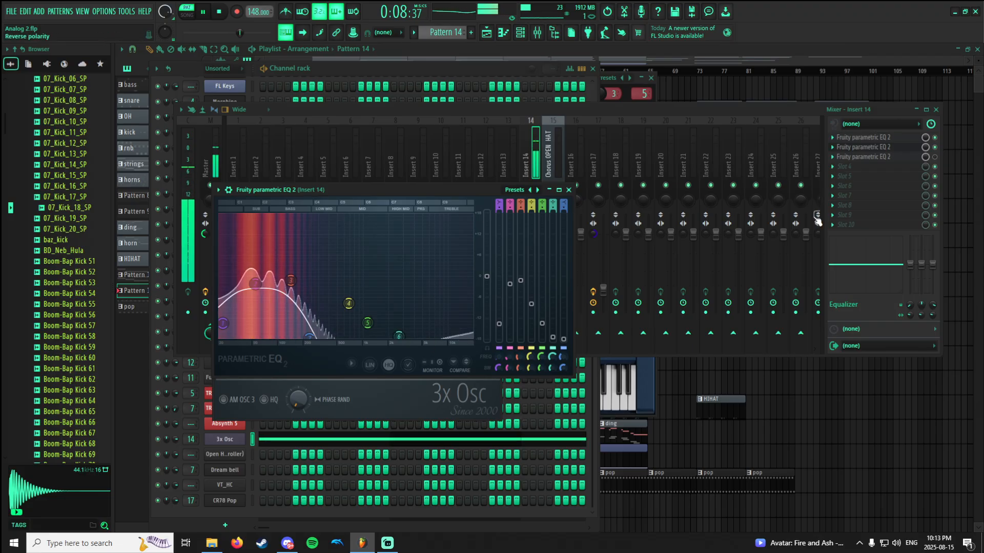
click(900, 150)
Re-enable the third Fruity parametric EQ 2 on Insert 14, inspect its curve during playback, and stop Pattern 14.
click(934, 157)
click(906, 158)
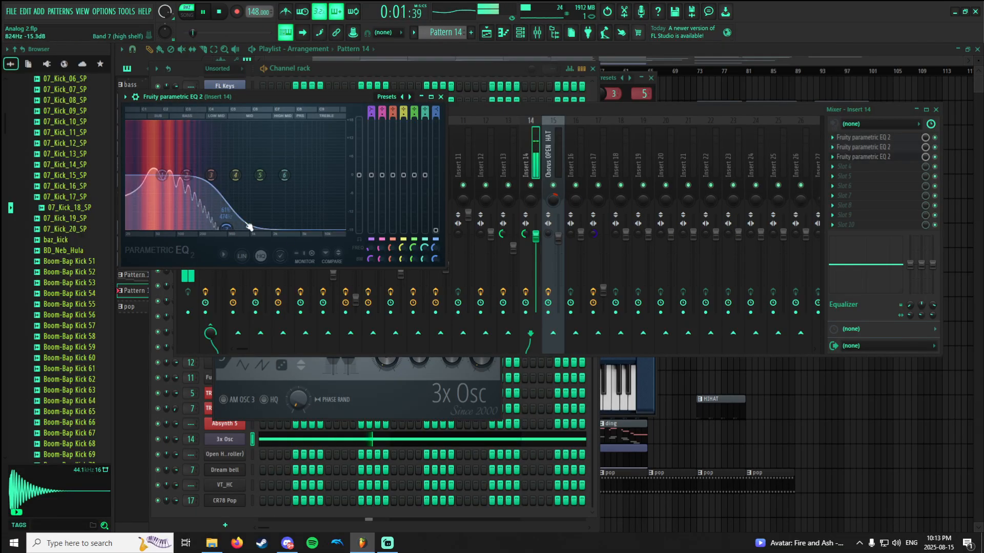
click(534, 121)
key(space)
Switch to the pop pattern and open its CR78 Pop sampler from the channel rack.
scroll(457, 35, down, 1)
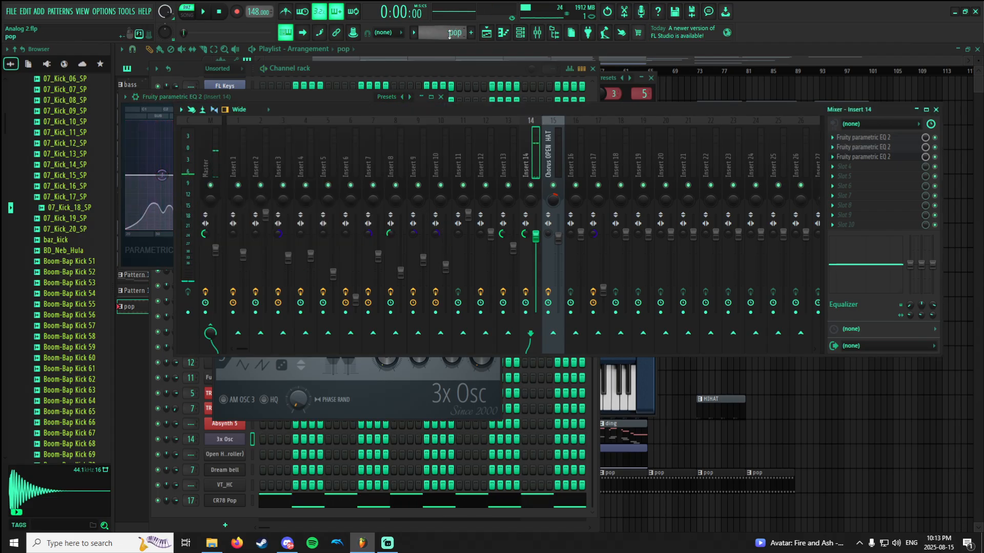
click(504, 32)
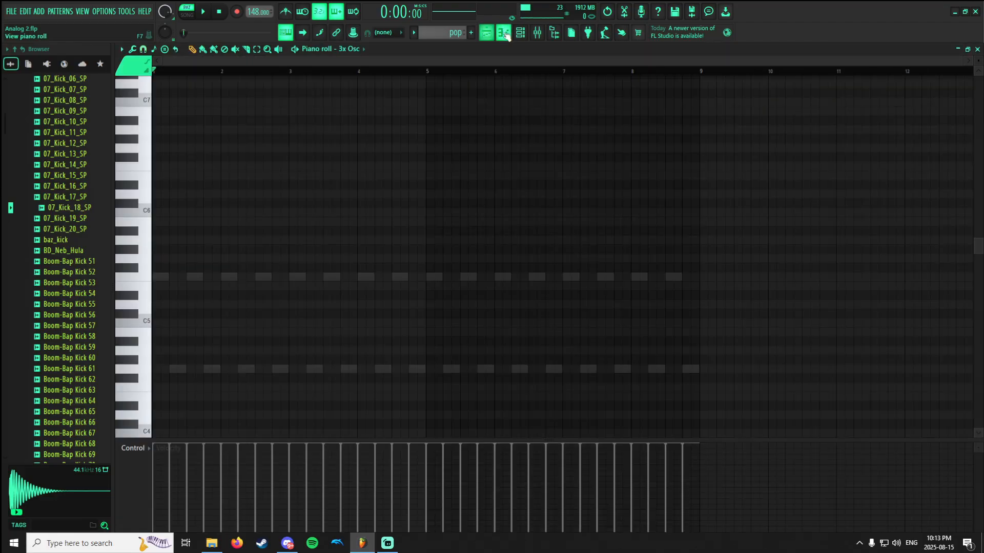
click(520, 32)
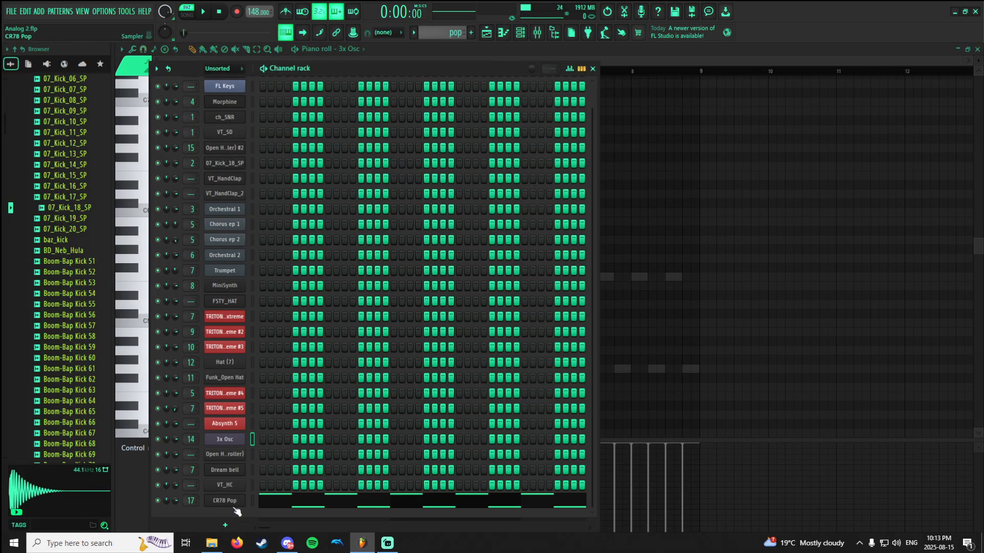
click(225, 500)
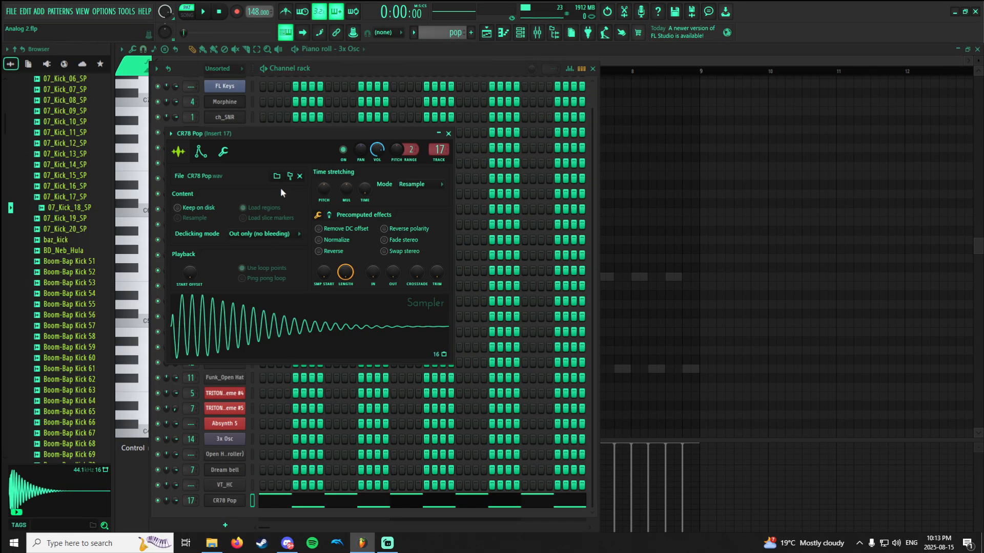
Locate the CR78 Pop sample in the browser's Tyler the Creator drum kit and audition it.
click(289, 176)
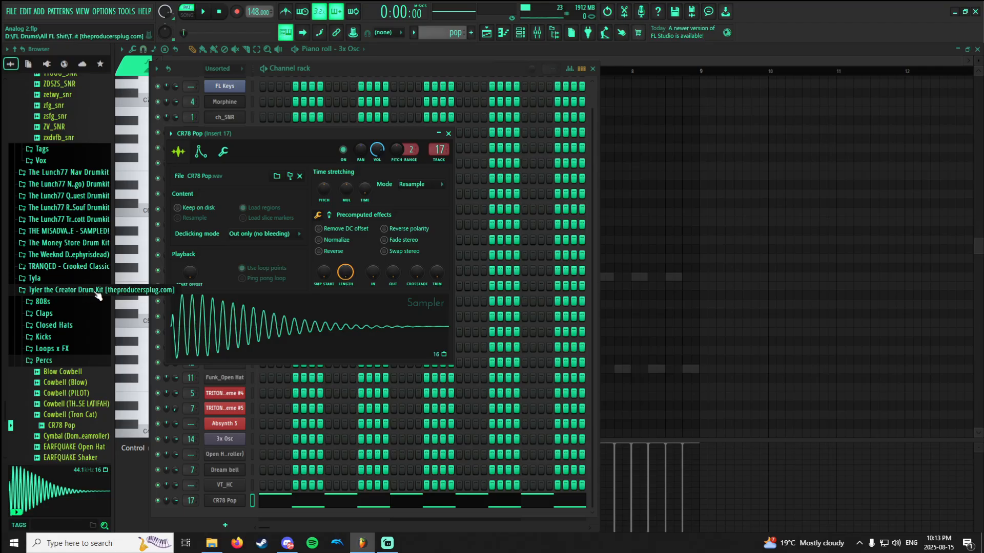
scroll(71, 299, down, 4)
click(56, 298)
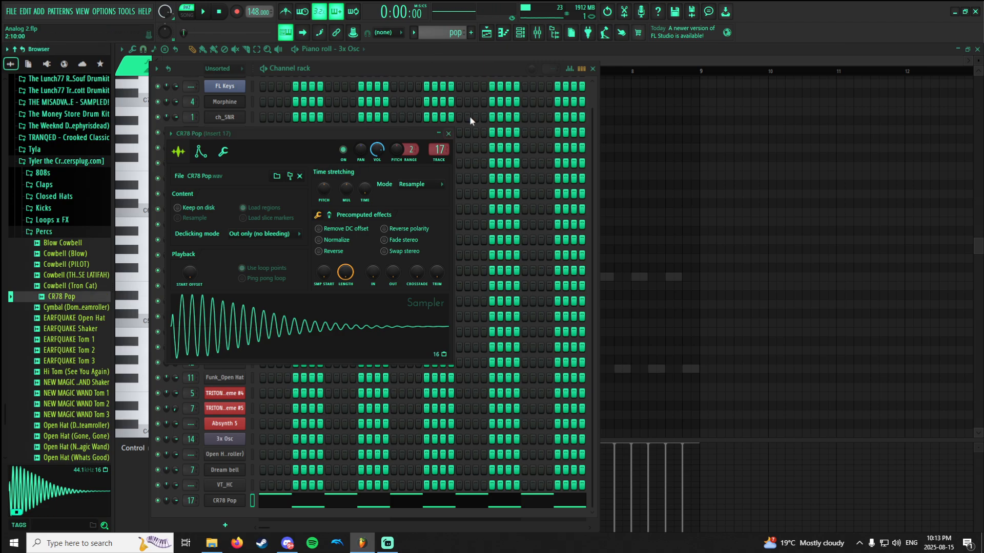
Show CR78 Pop's notes in the piano roll and audition the G4 key.
click(504, 32)
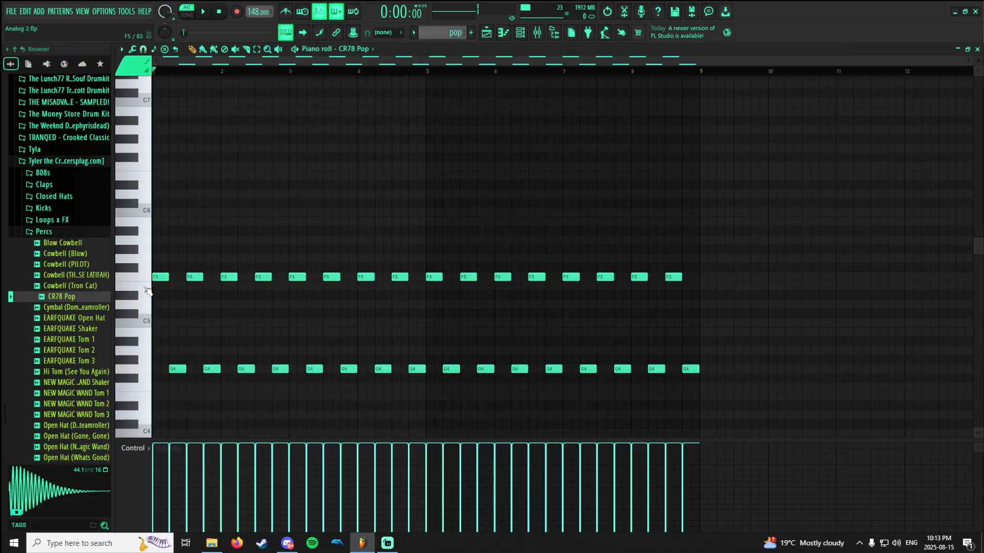
click(149, 370)
click(149, 372)
Play the pop pattern with Insert 17 in the mixer, inspect its Fruity parametric EQ 2 curve, and close the EQ.
click(520, 33)
click(537, 33)
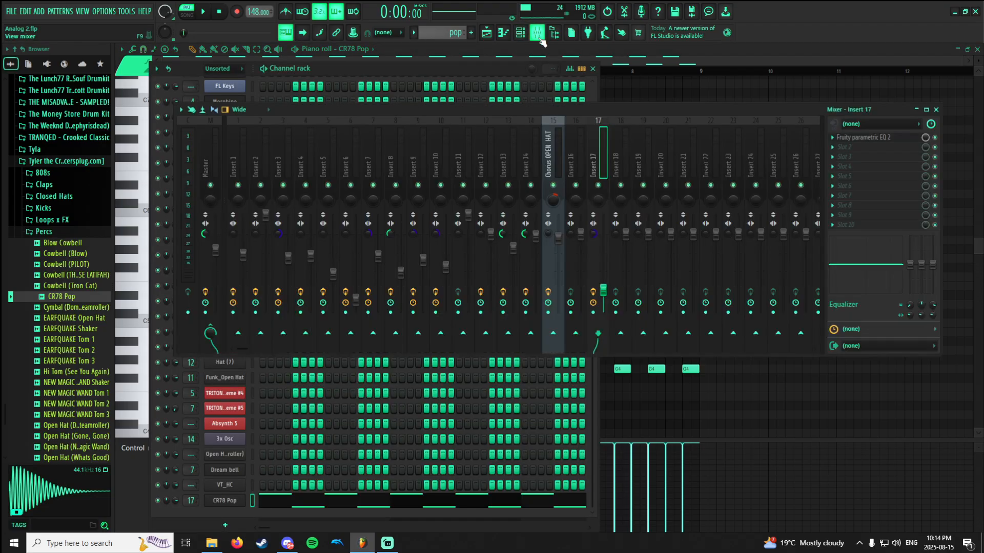
key(space)
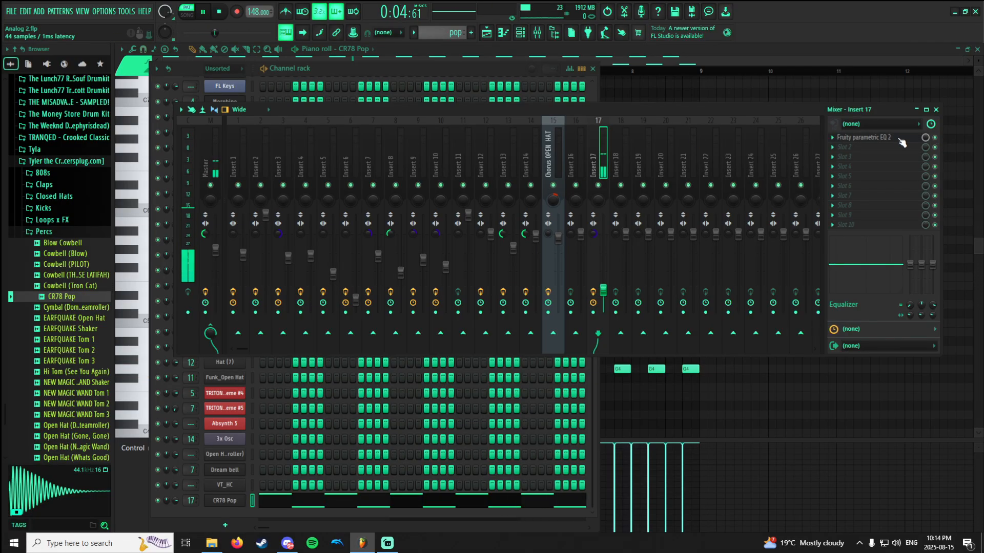
click(866, 137)
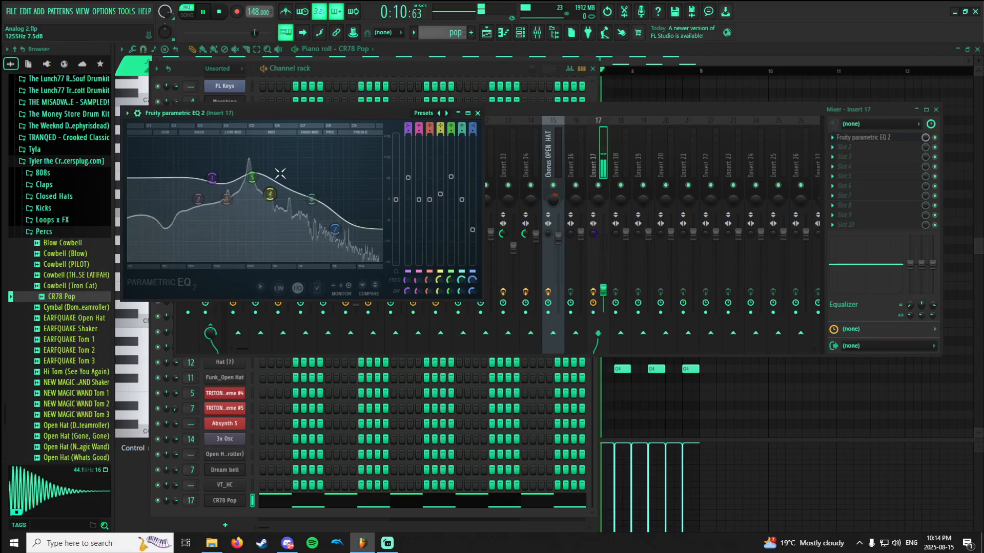
key(space)
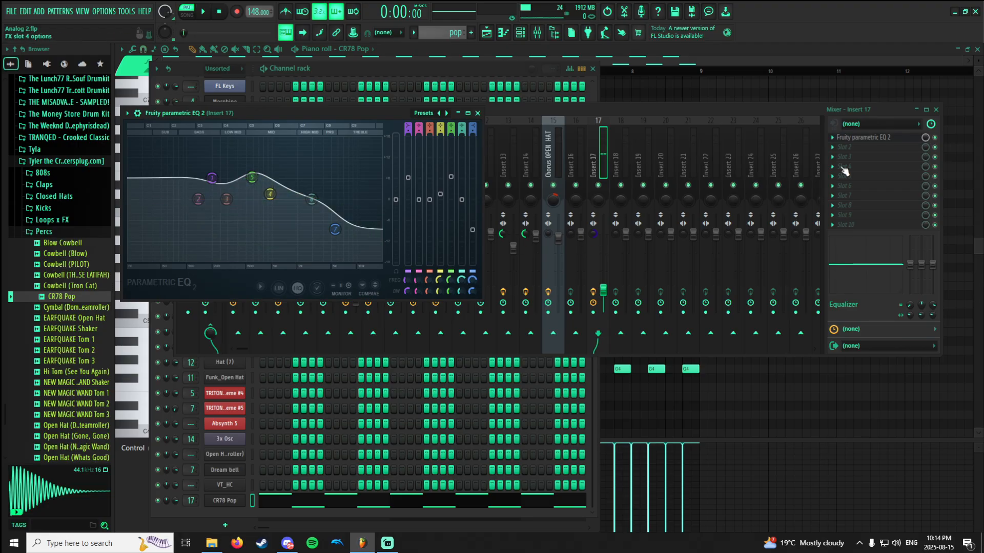
click(891, 138)
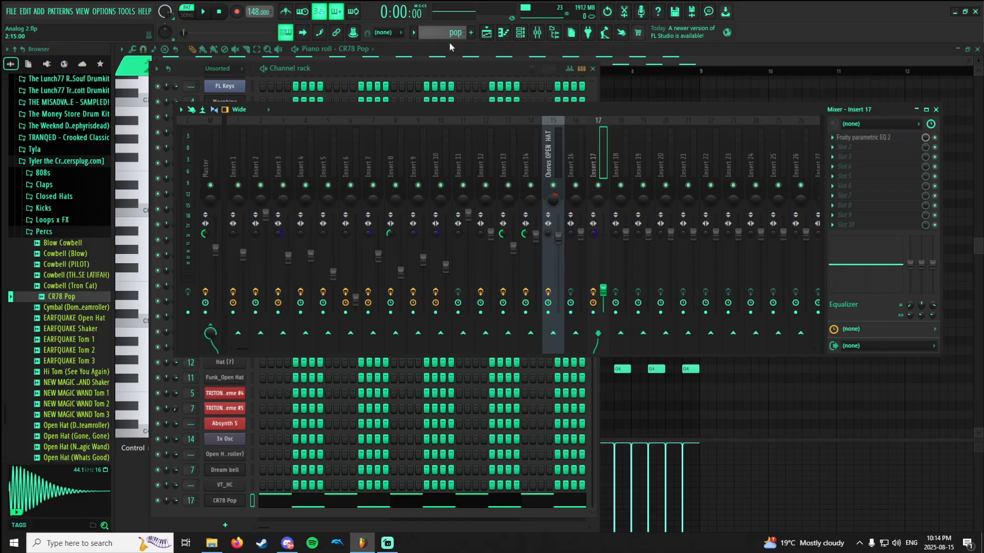
Switch to a new empty Pattern 16, and inspect the Hat (7) and FSTY_HAT samplers from the channel rack.
click(471, 32)
click(487, 32)
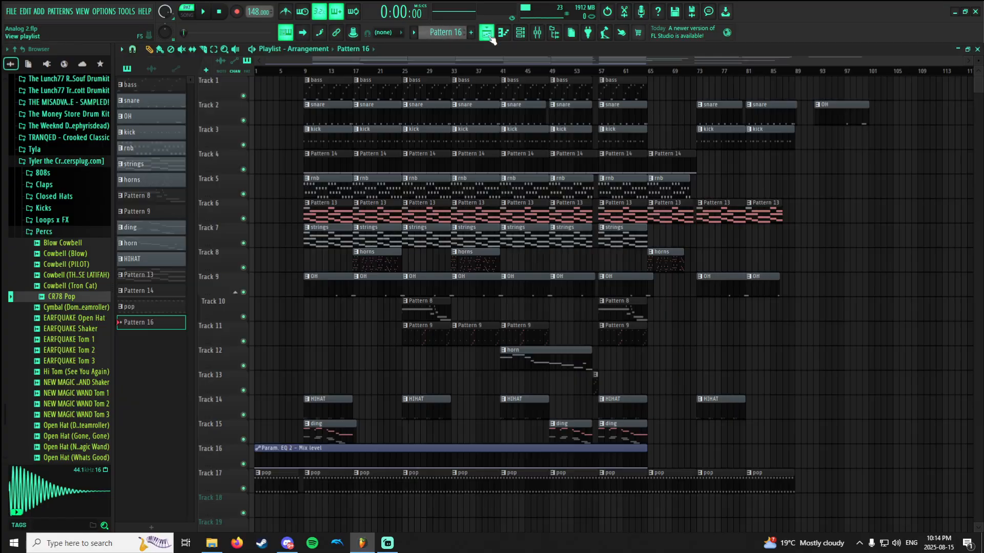
click(519, 35)
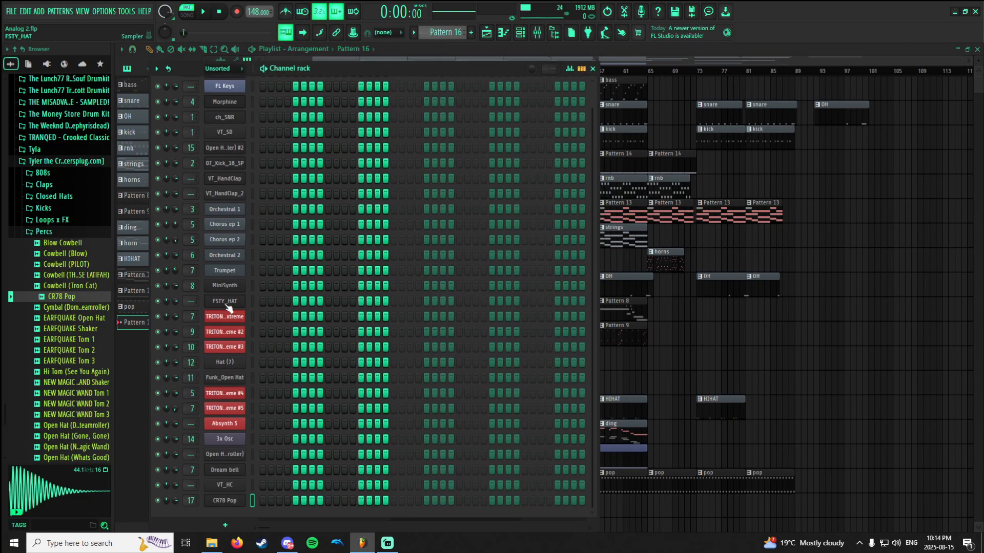
click(226, 362)
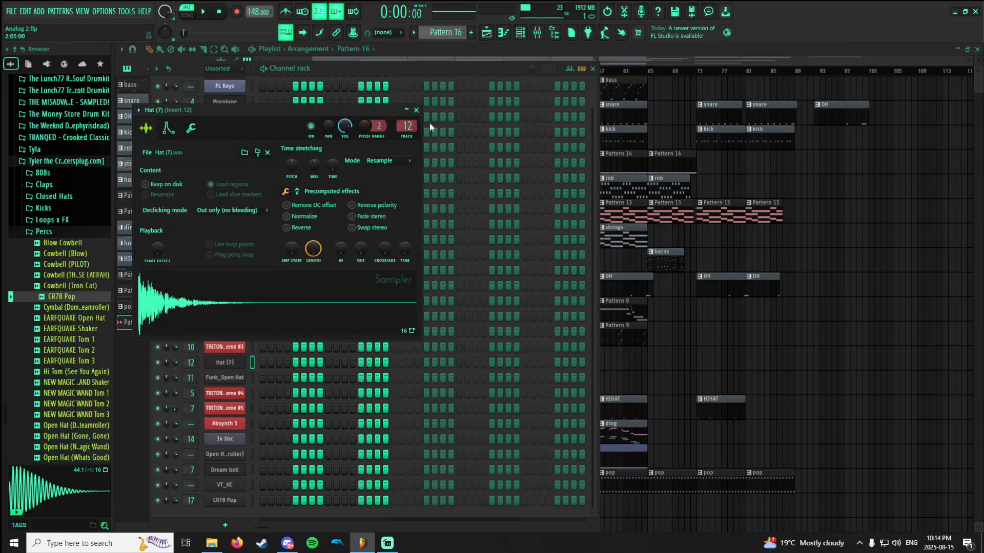
click(416, 110)
click(233, 301)
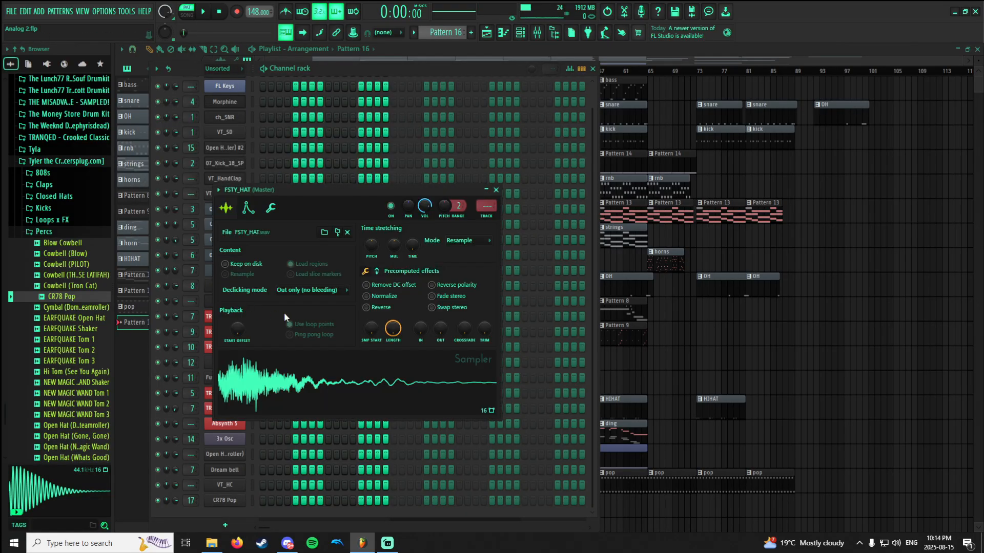
click(496, 190)
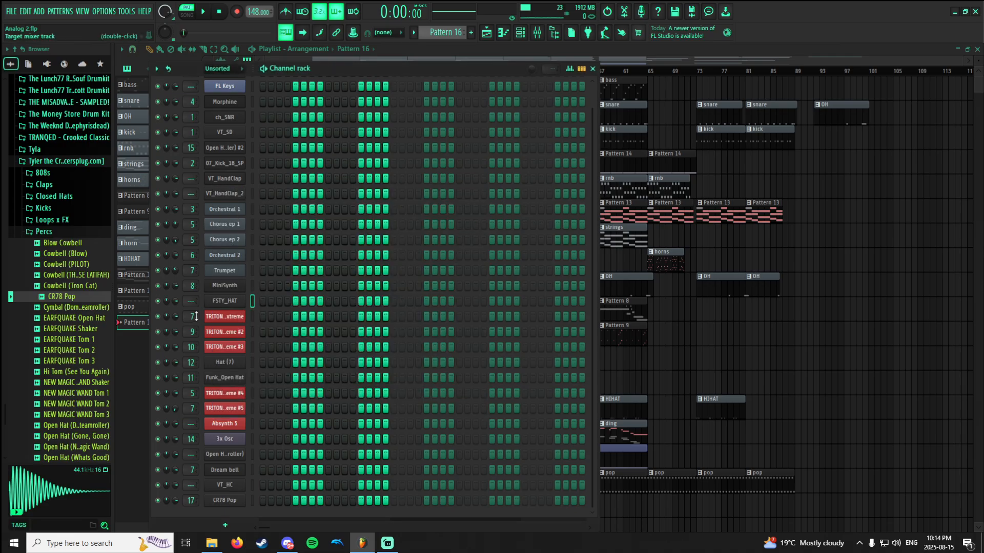
Show Pattern 16's piano roll for FSTY_HAT, and return to the playlist arrangement.
scroll(338, 353, up, 1)
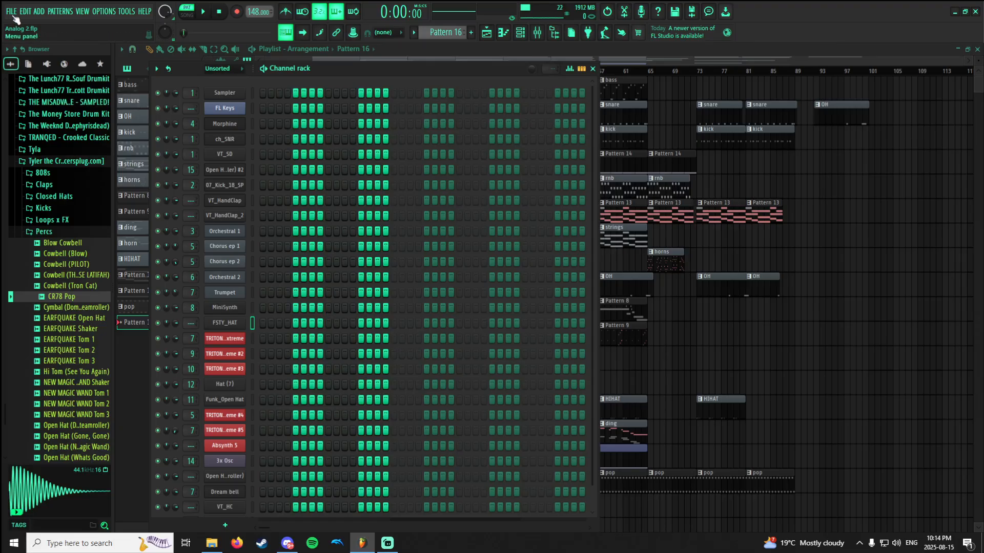
click(405, 54)
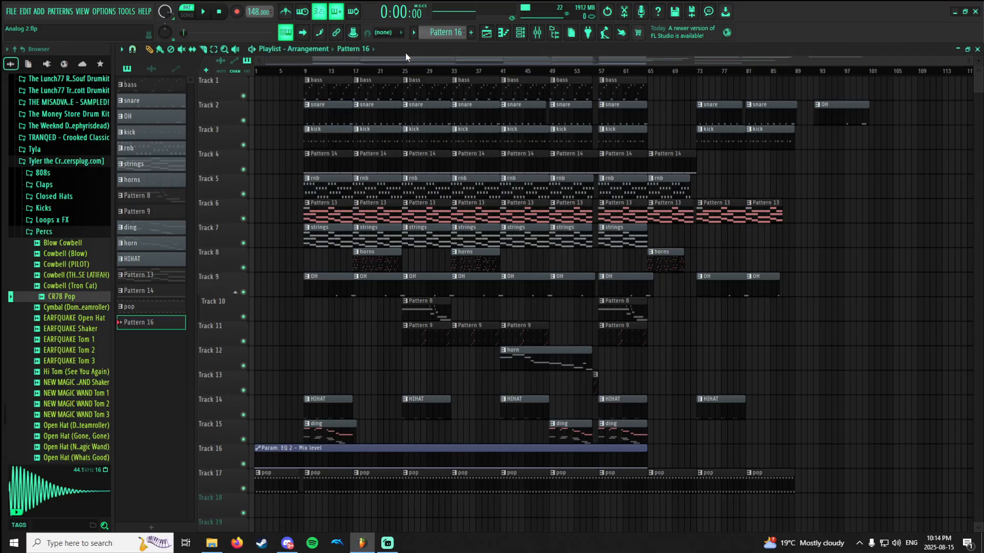
click(503, 32)
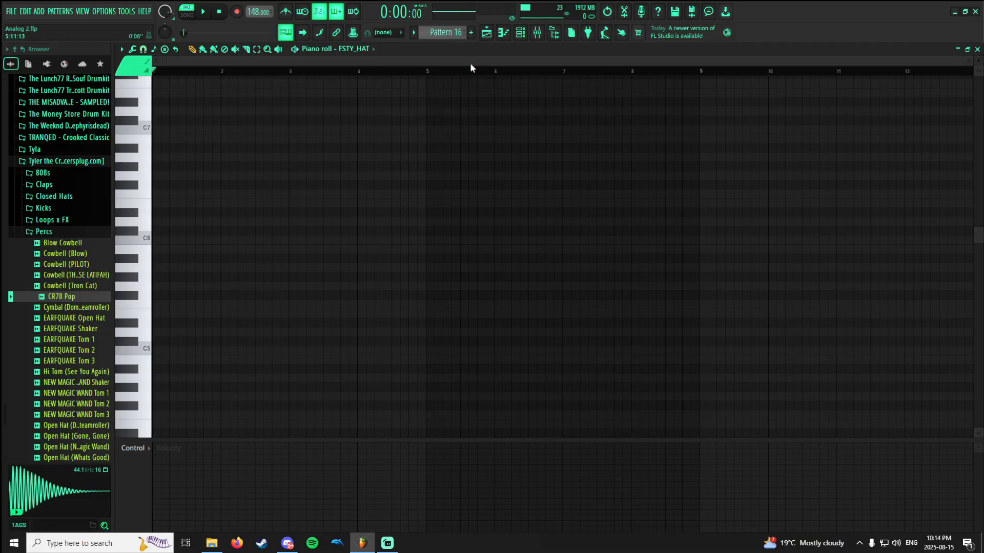
click(486, 32)
Switch back to the bass pattern and look through the project's instruments in the channel rack.
scroll(434, 37, up, 15)
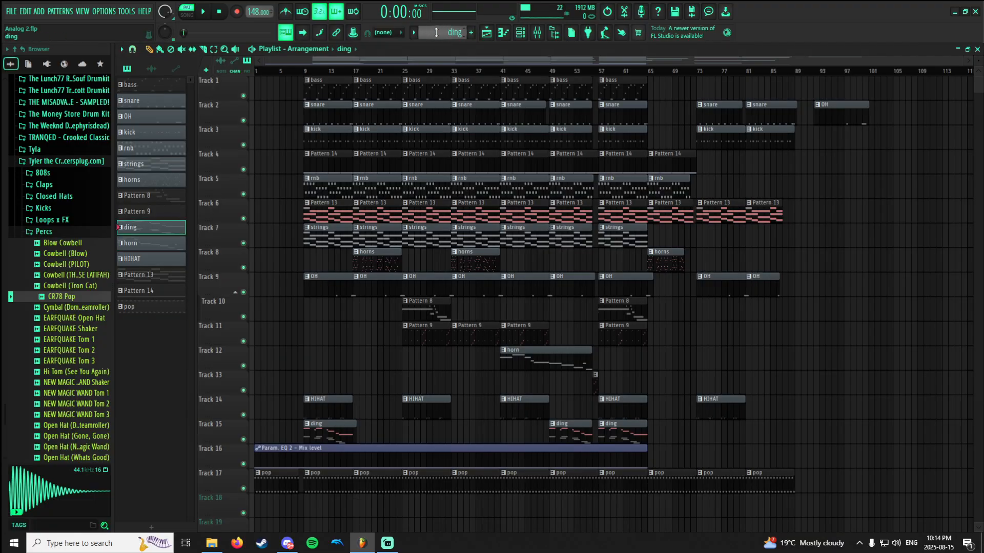
click(520, 33)
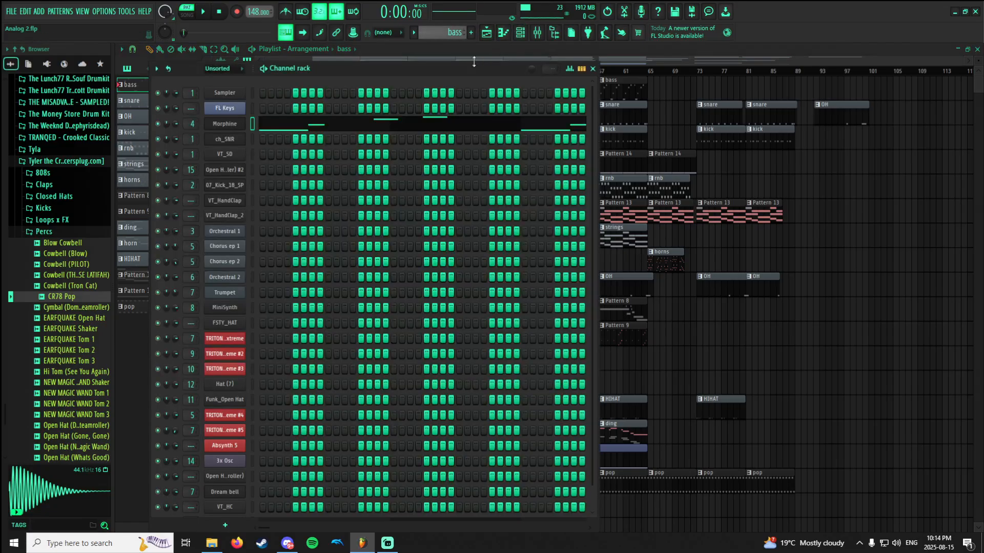
scroll(268, 200, down, 1)
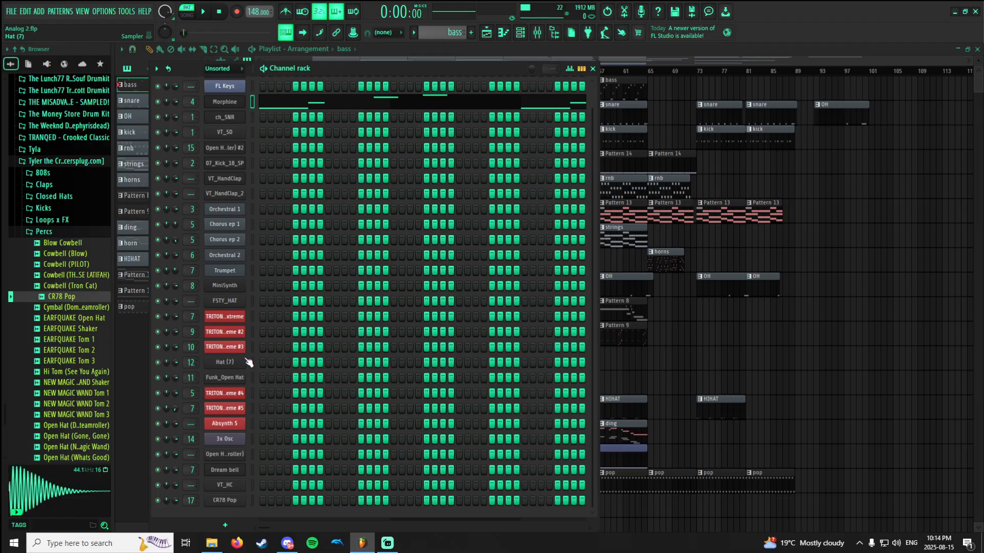
scroll(247, 360, up, 1)
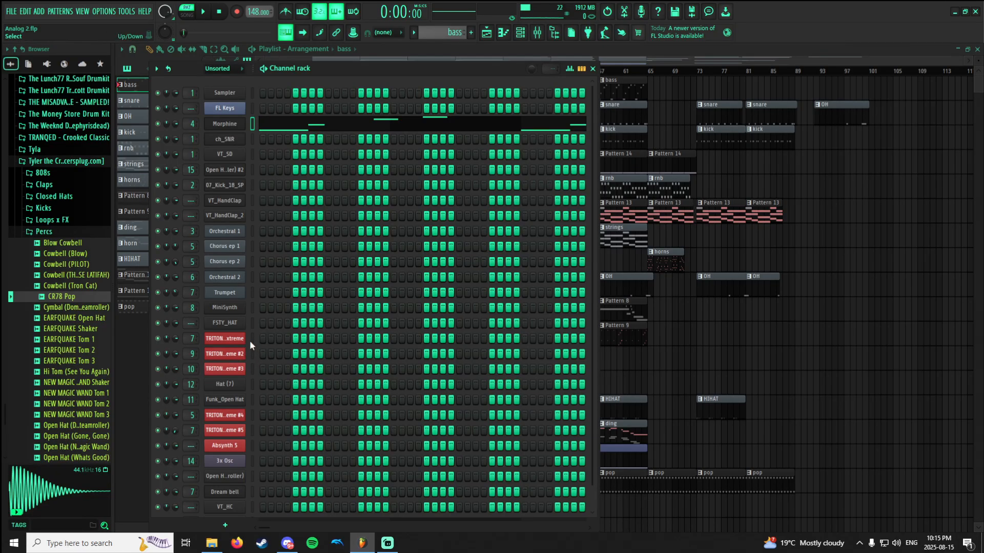
Switch to Pattern 9, play it briefly, and view the end of its channel list.
scroll(442, 32, down, 7)
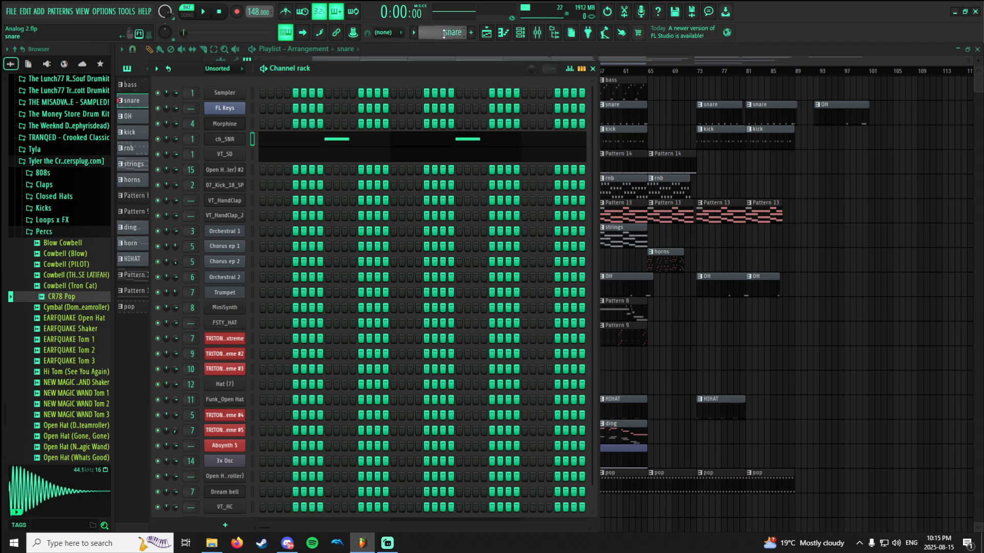
scroll(443, 34, down, 1)
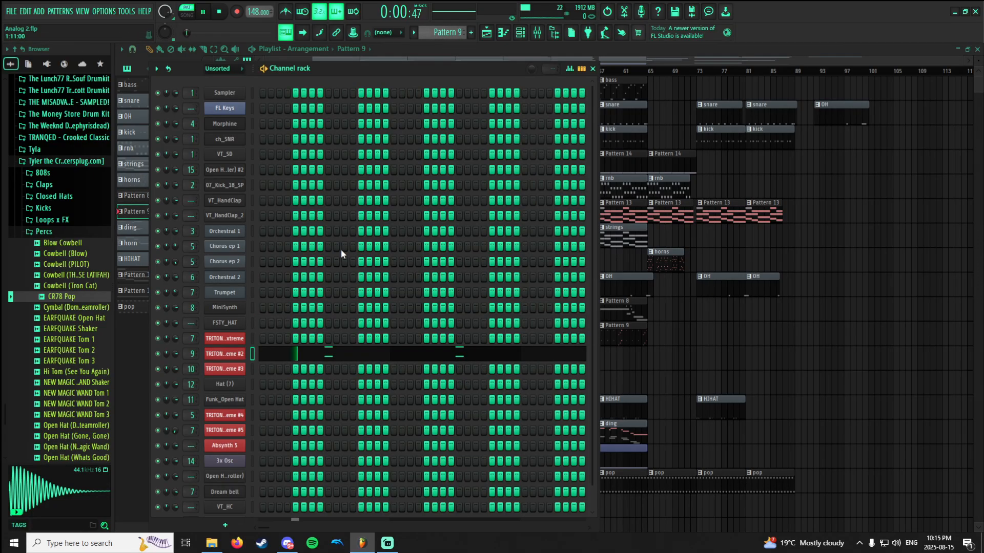
scroll(345, 257, down, 1)
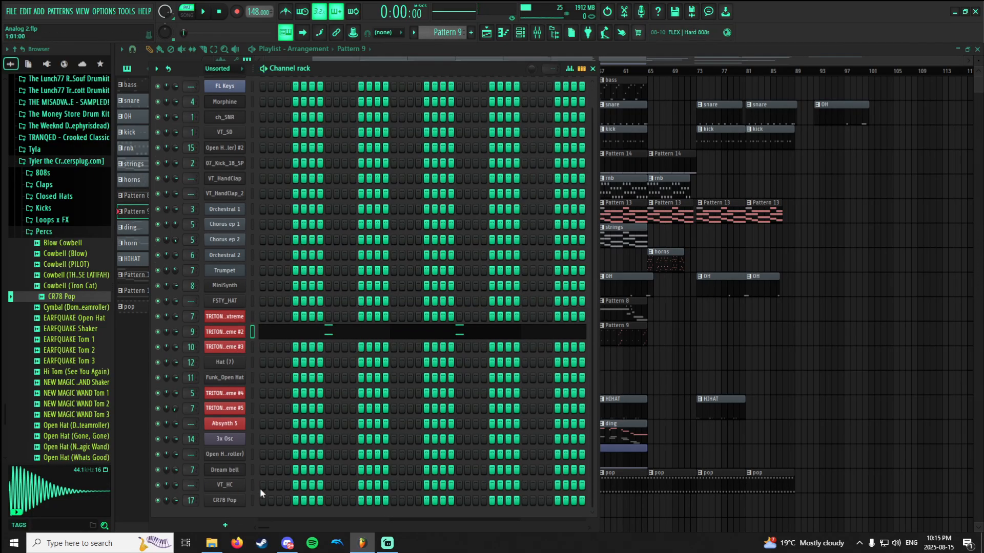
Add a Sytrus channel by searching the generator plugins for "syt", and move its window clear of the channel rack's list.
click(225, 525)
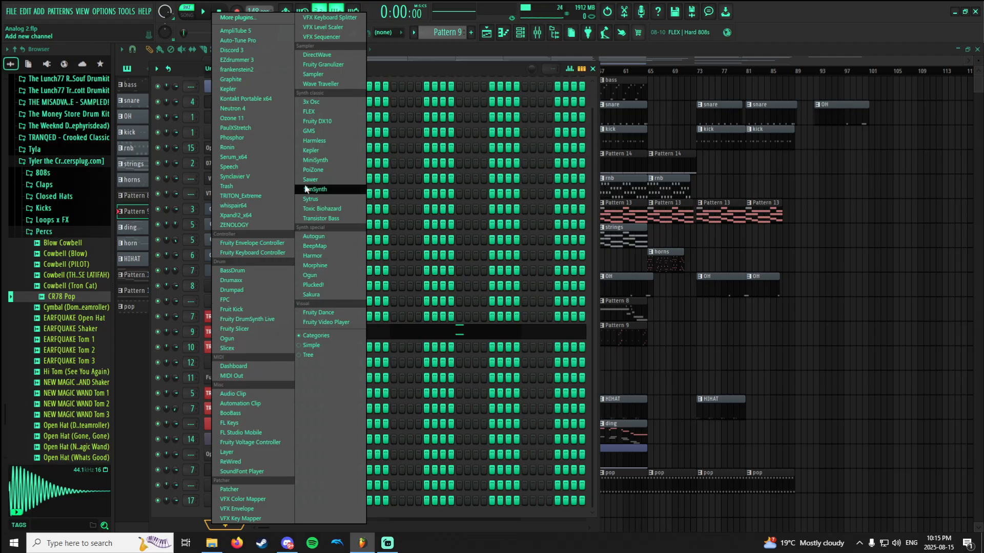
click(252, 20)
text(syt)
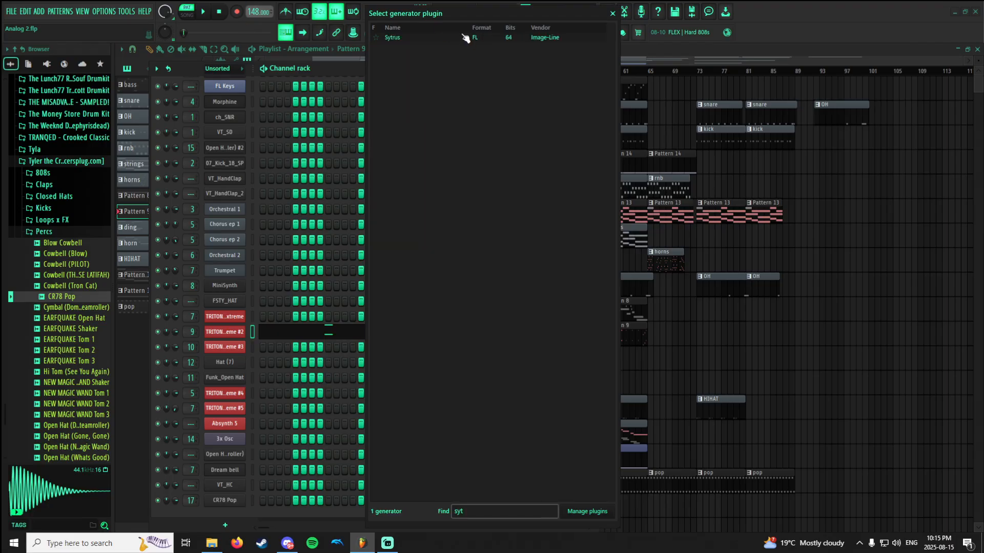
double_click(453, 36)
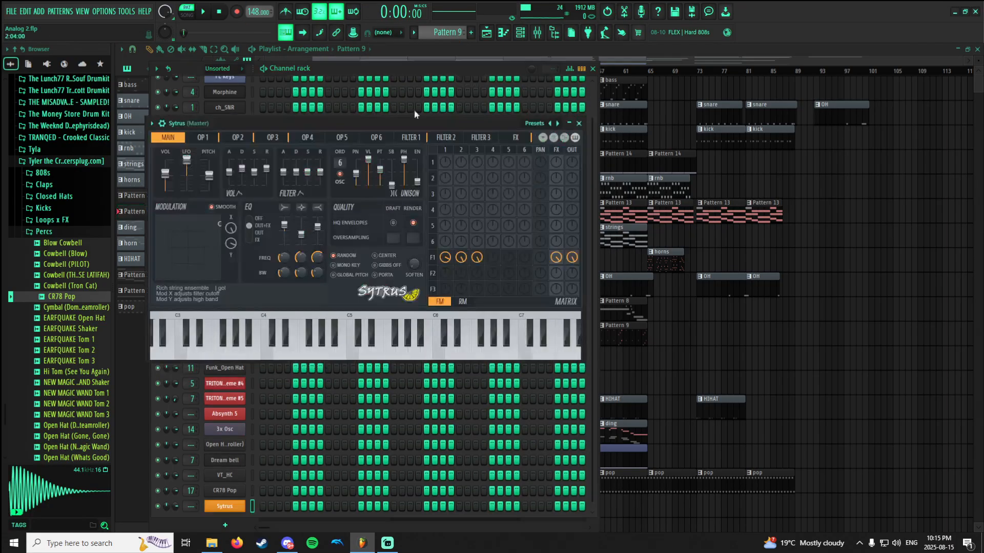
drag(395, 112, 633, 138)
Bring the channel rack and Sytrus window forward in turn, and look over Sytrus's preset list without picking one.
click(252, 321)
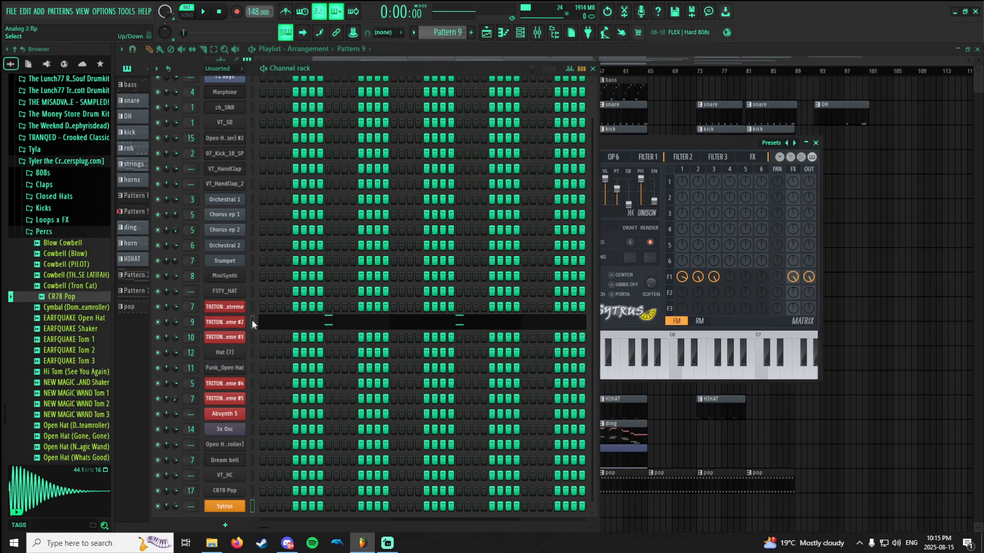
click(650, 143)
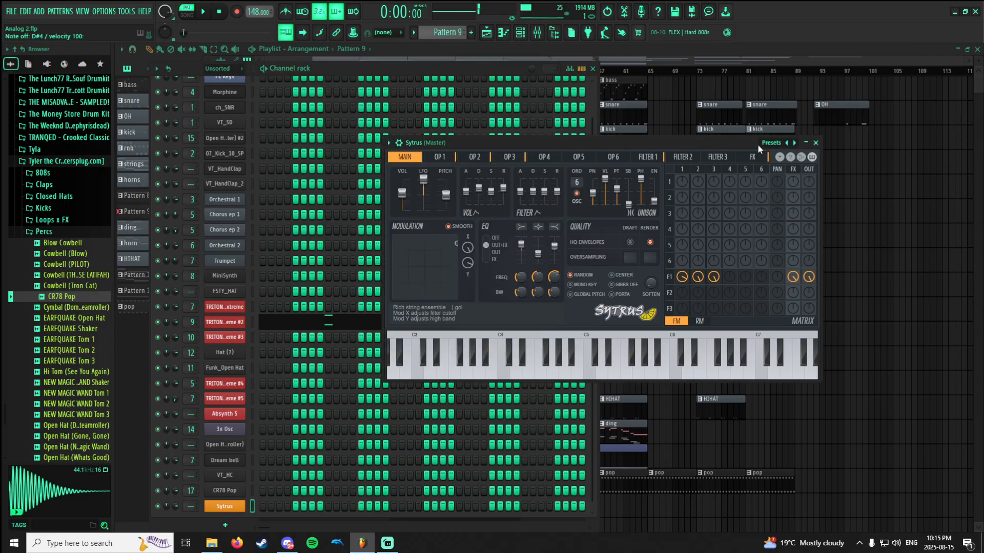
click(771, 143)
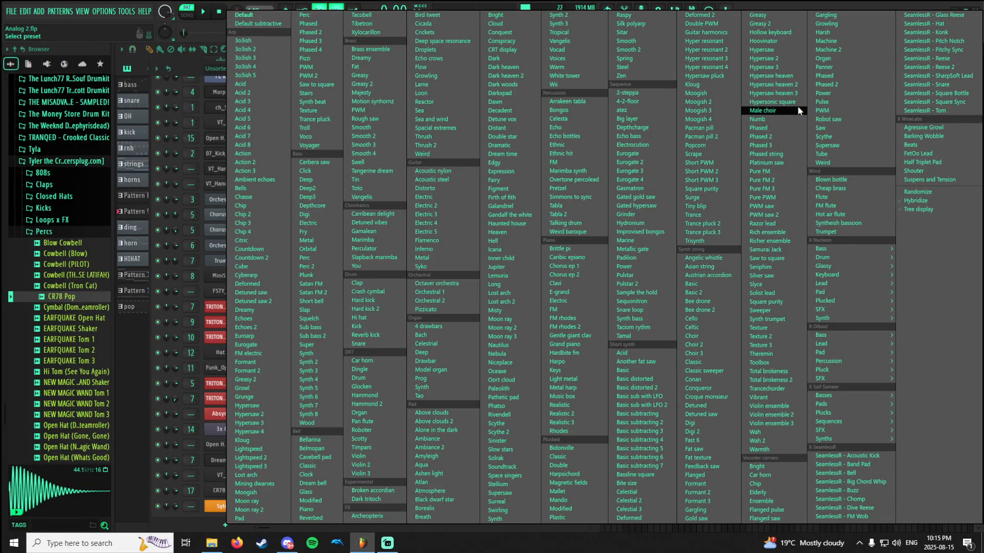
click(198, 68)
Replace the Sytrus channel with Sawer and open Sawer's presets library.
right_click(209, 506)
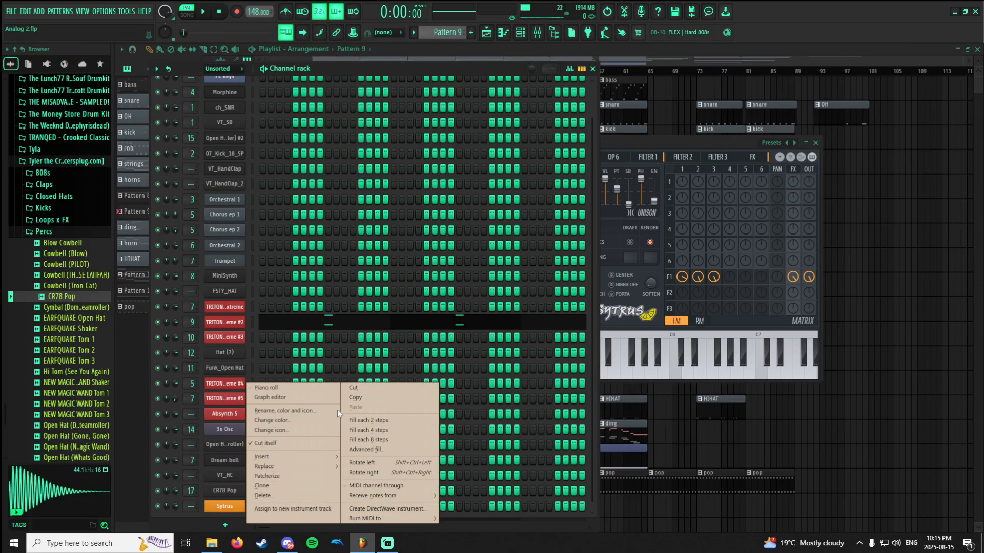
mouse_move(266, 467)
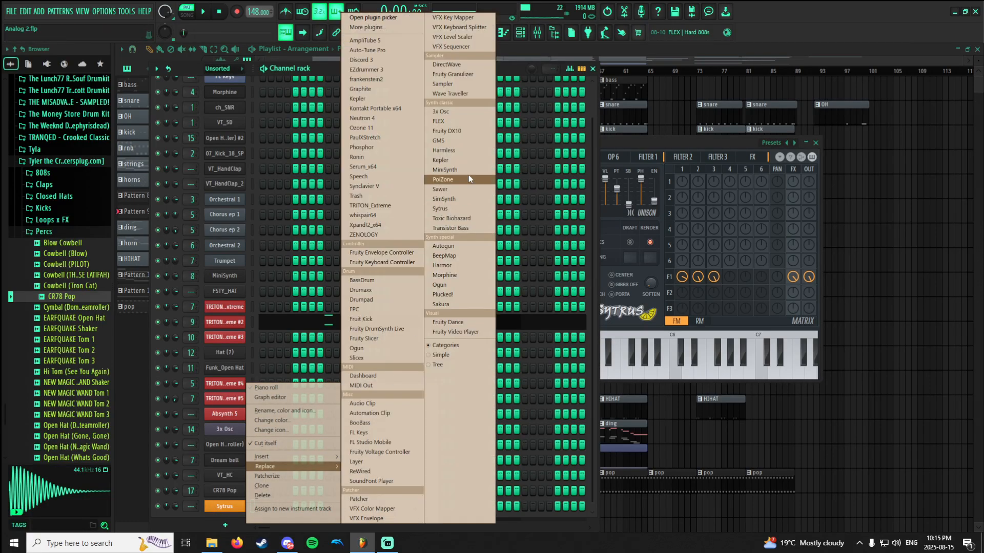
click(447, 189)
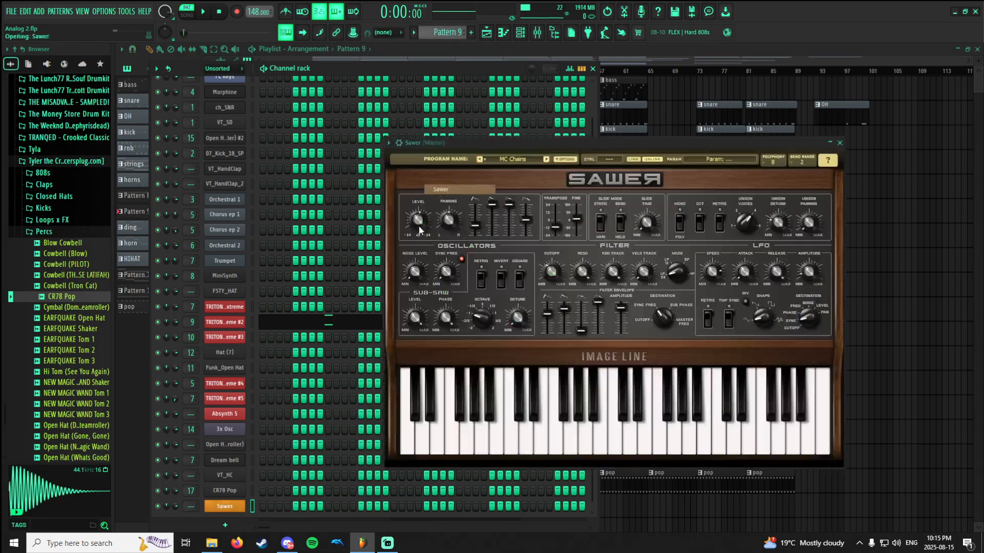
click(519, 159)
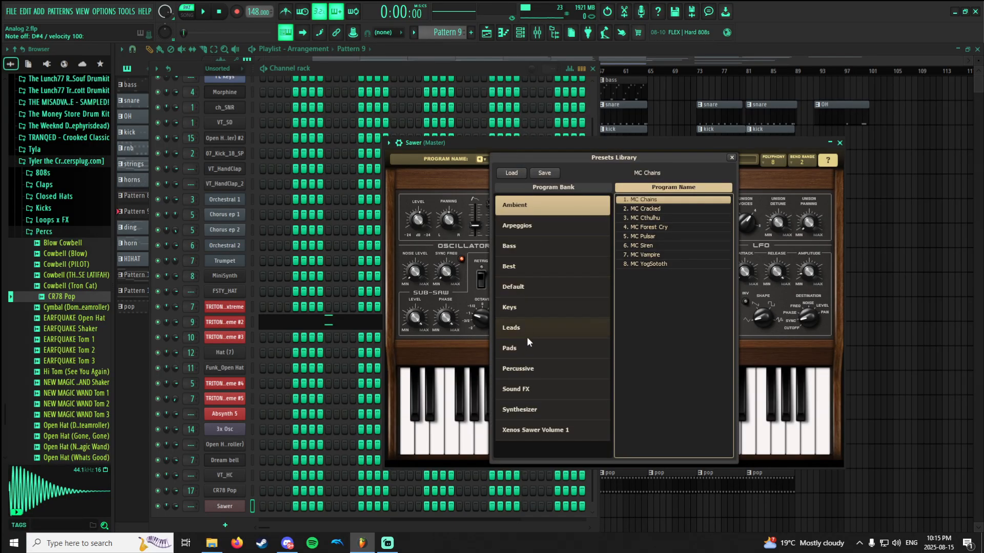
Replace the Sawer channel with the Harmless synth.
right_click(226, 507)
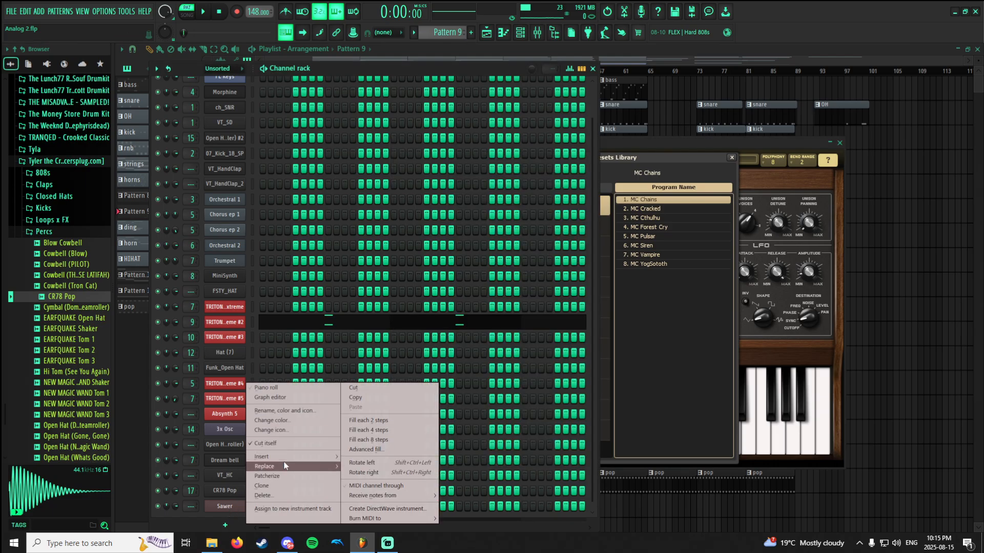
mouse_move(287, 466)
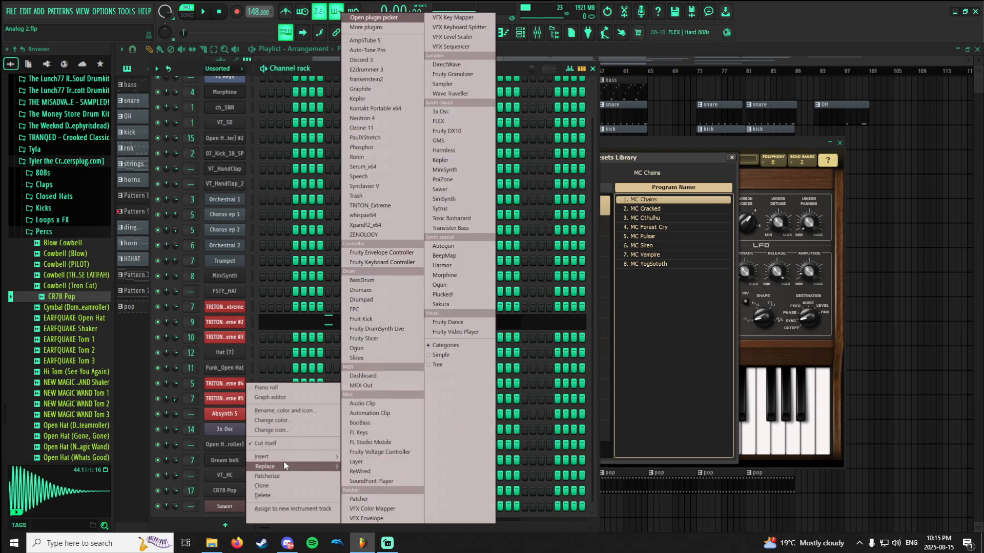
click(453, 150)
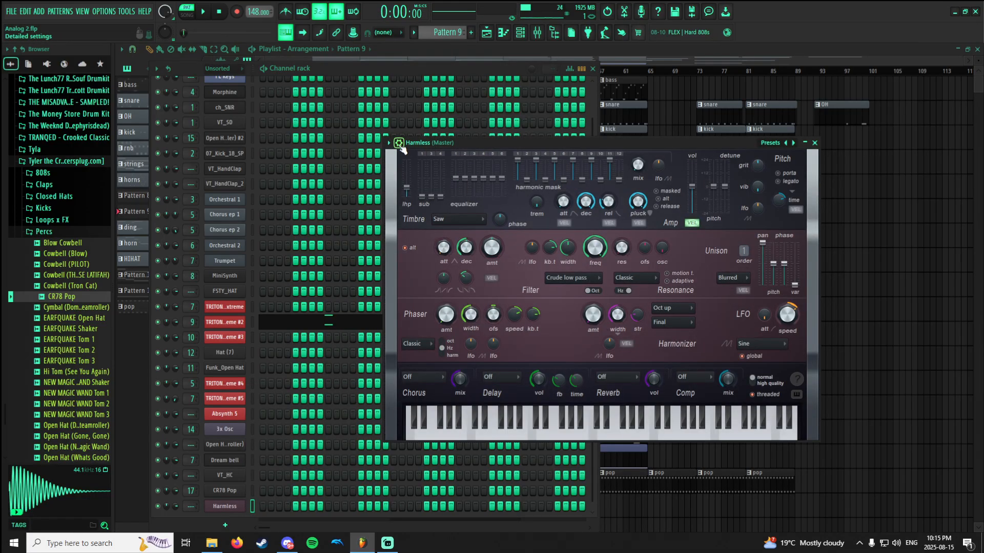
Check the second TRITON channel's plugin window, return to Harmless with its detailed settings shown, and set its channel pitch to +58 cents.
click(240, 322)
click(421, 65)
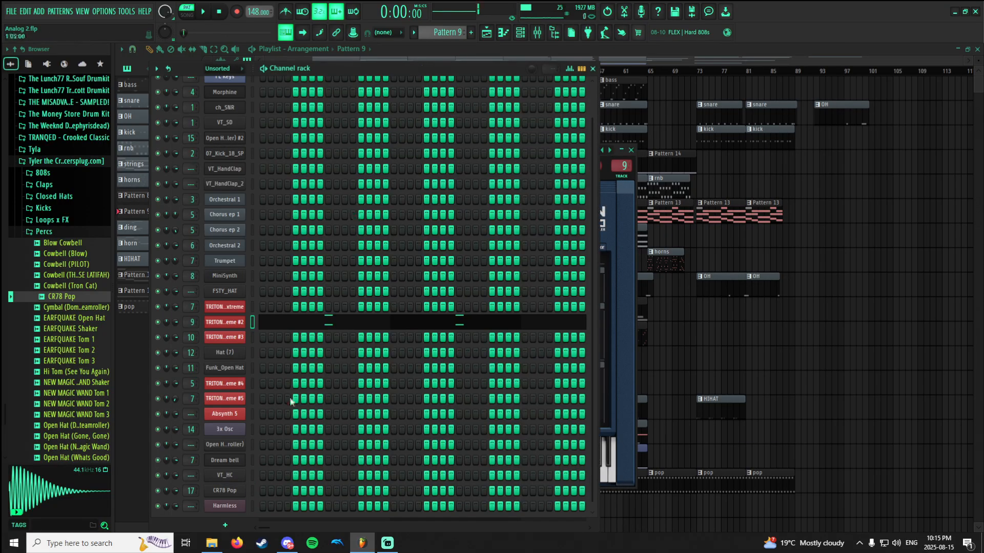
click(225, 506)
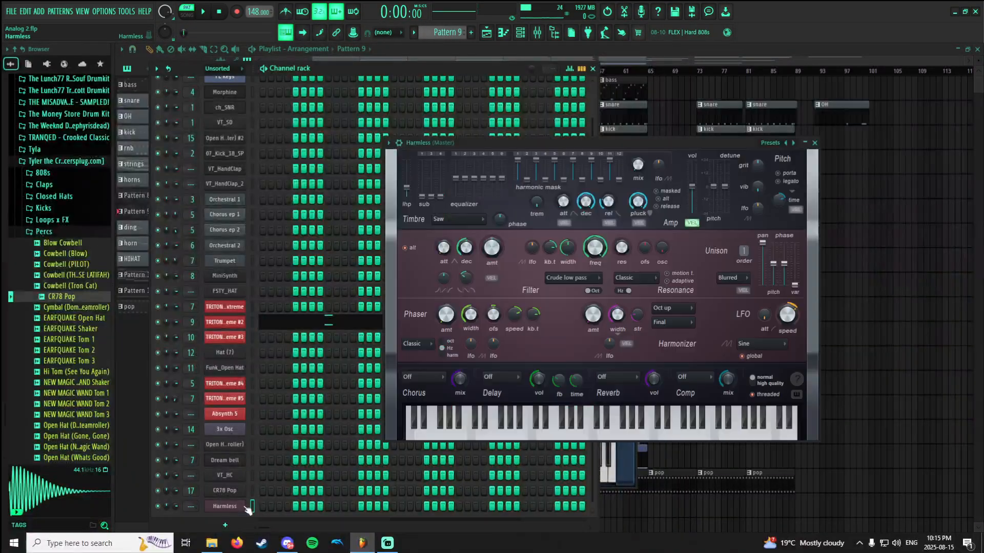
click(399, 143)
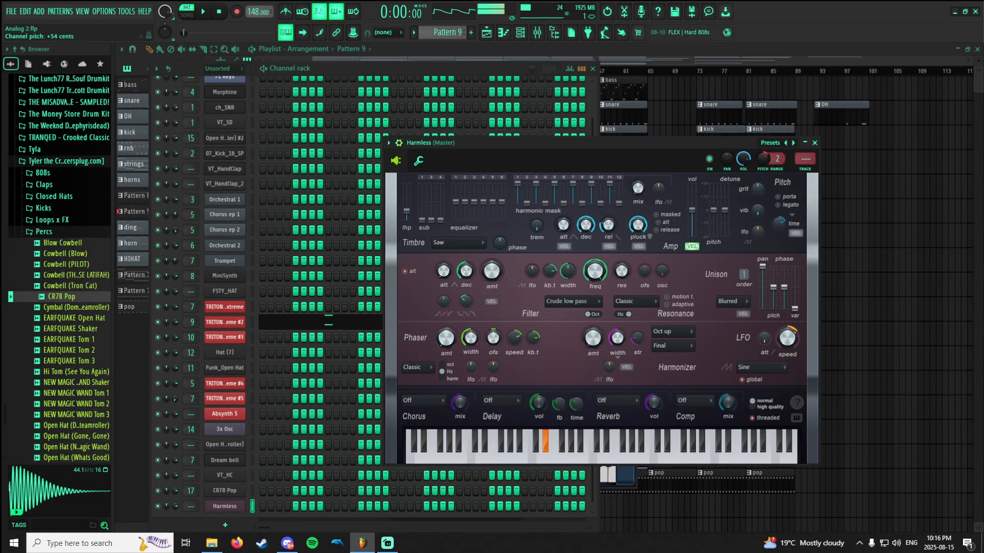
drag(762, 159, 762, 157)
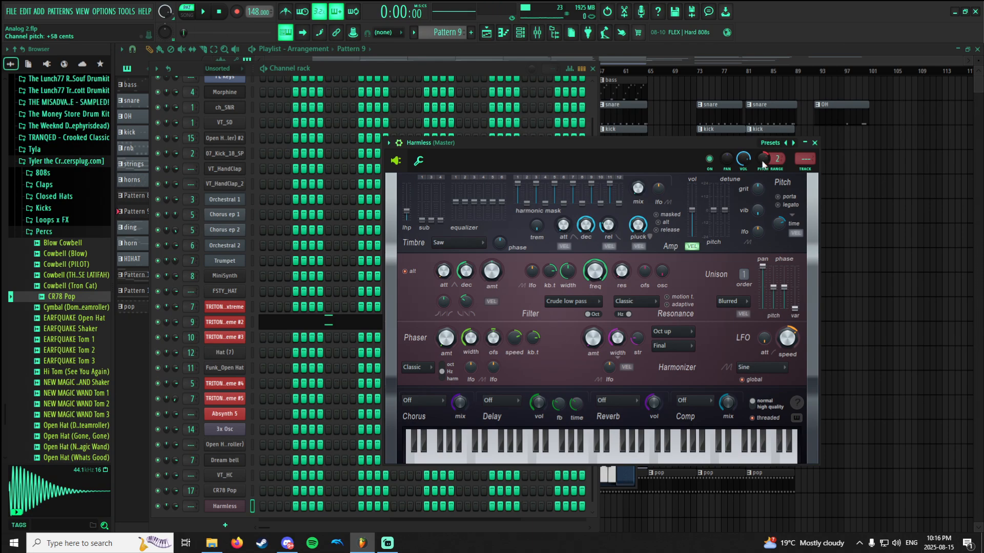
Load the Additive Wurly FG keyboard preset in Harmless.
click(770, 143)
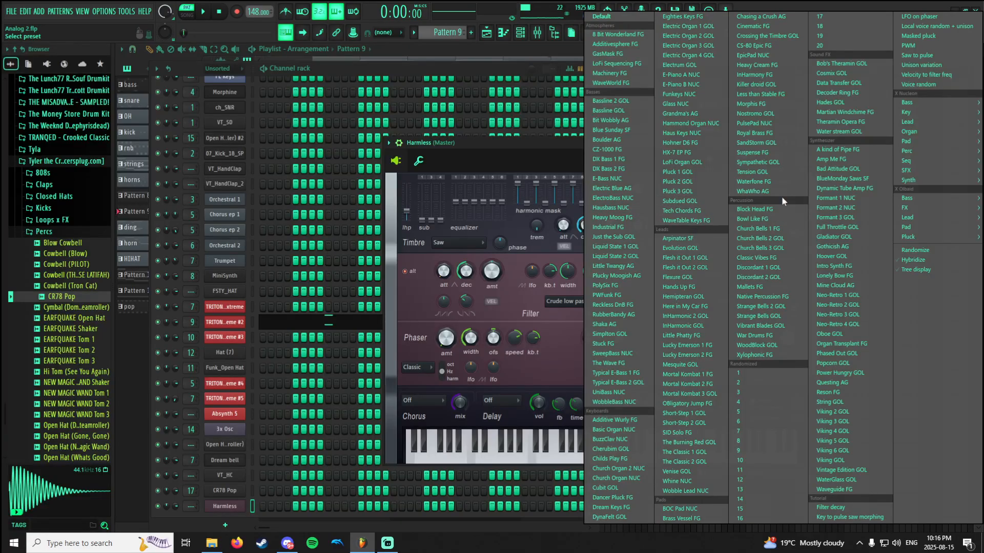
mouse_move(911, 175)
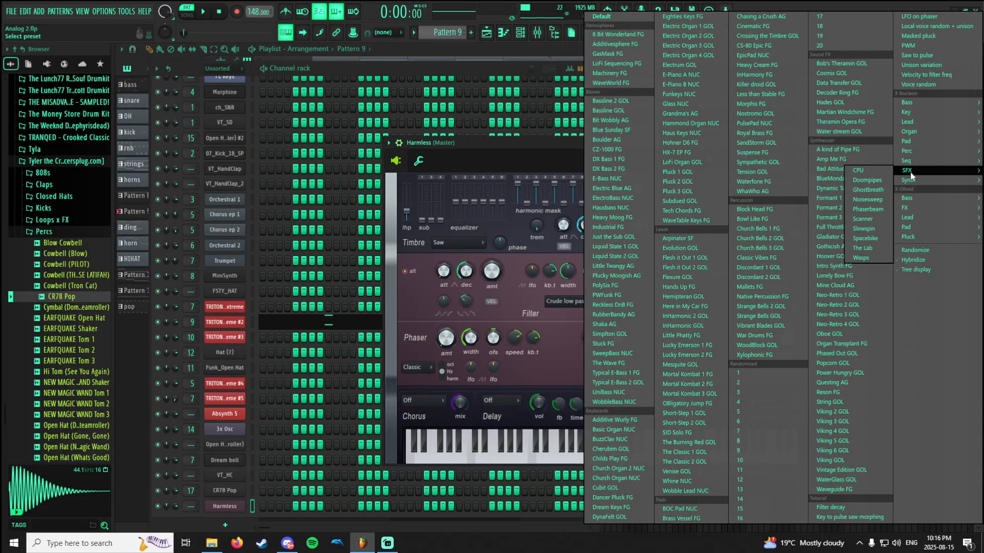
click(615, 420)
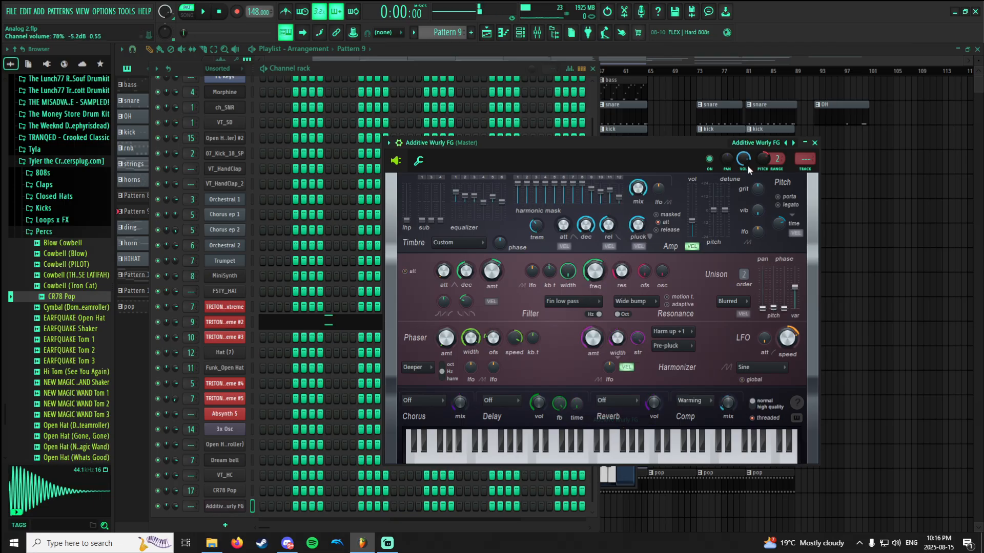
Step forward through the Harmless keyboard presets, auditioning them, until Eighties Keys FG is loaded.
click(793, 143)
click(793, 143)
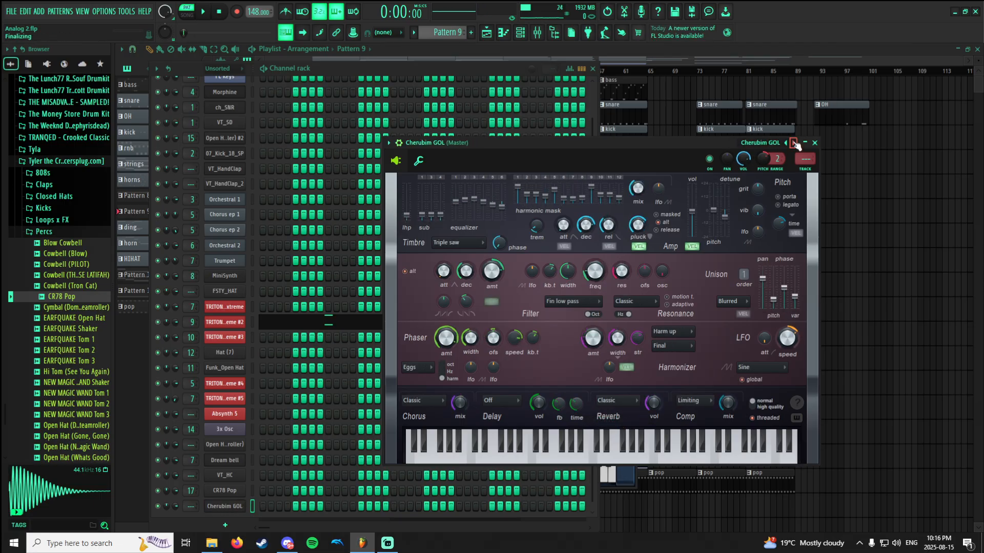
click(794, 143)
click(793, 144)
click(794, 144)
click(793, 143)
click(793, 143)
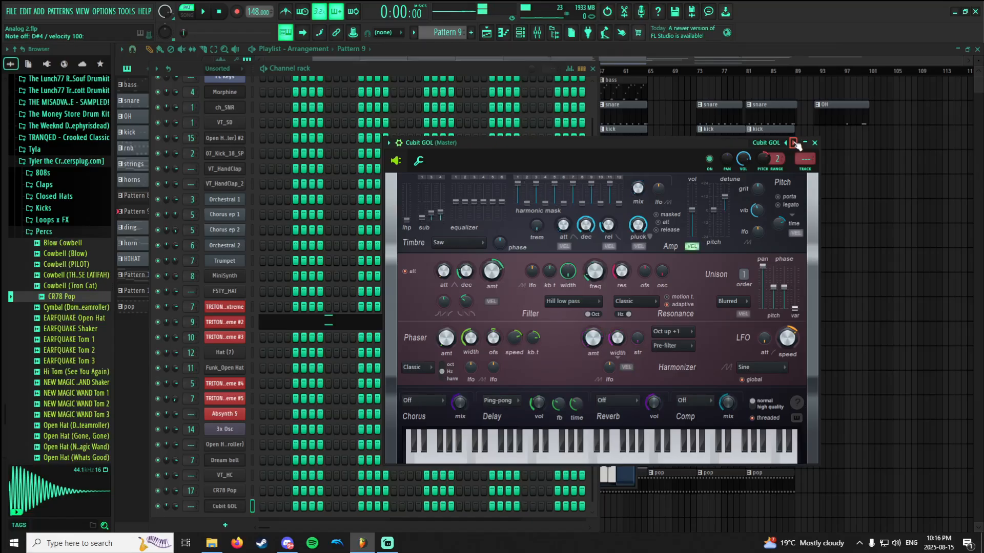
click(794, 144)
click(794, 144)
click(793, 143)
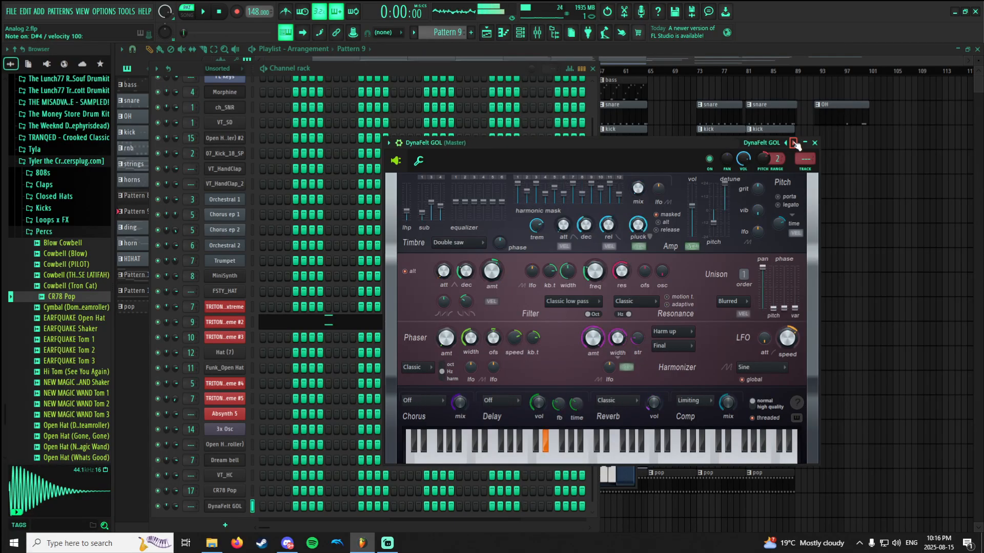
click(793, 143)
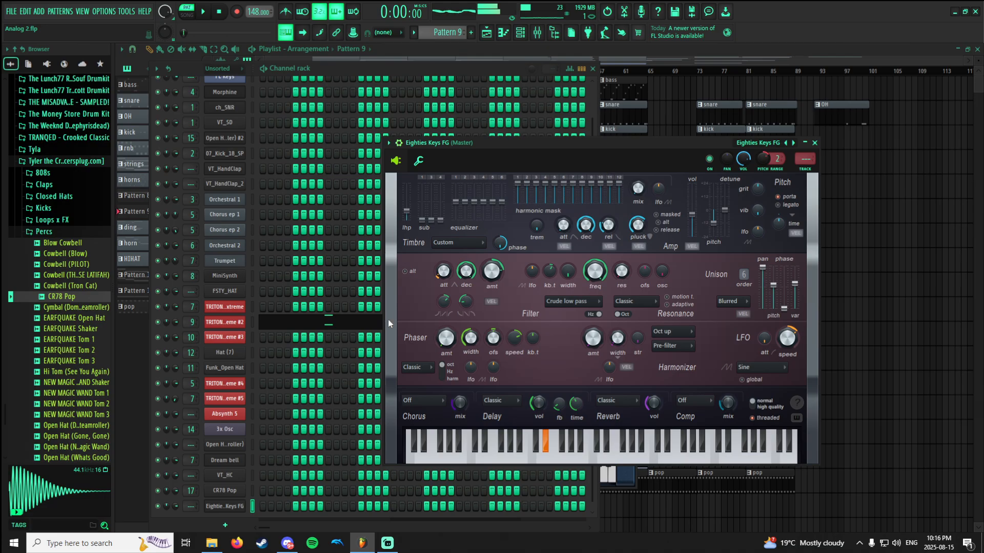
Bring back the channel rack and the Eighties Keys FG window, and look over the Harmless preset list without choosing another preset.
click(249, 330)
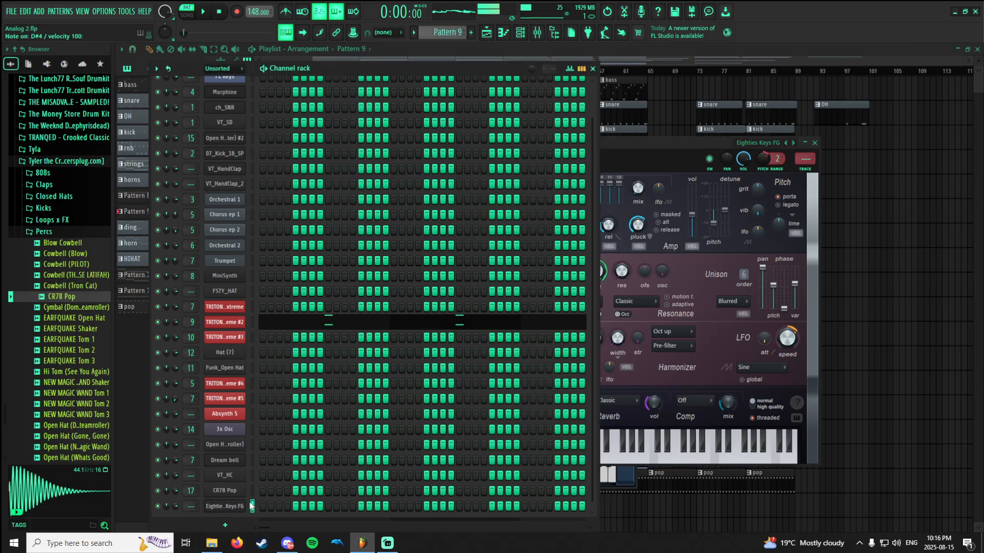
click(652, 142)
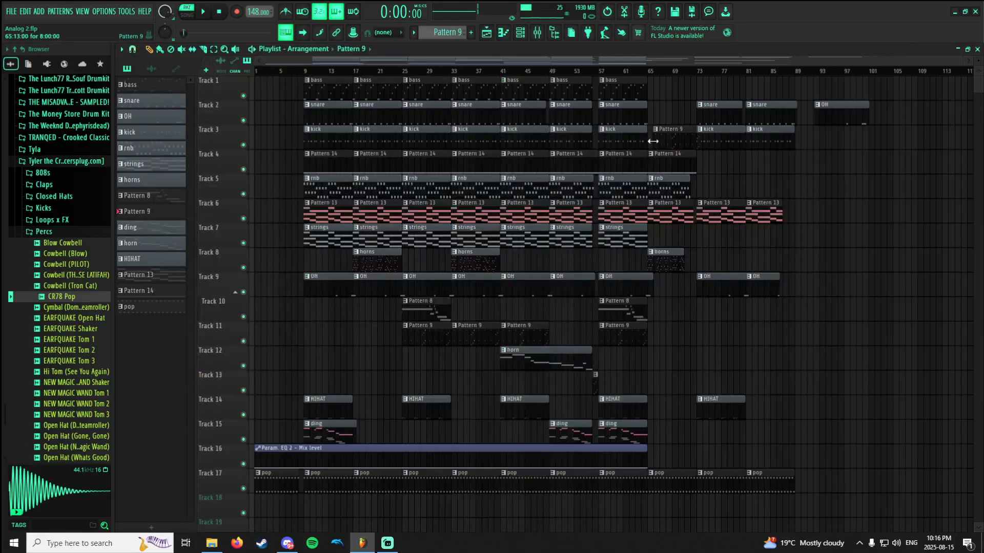
click(520, 32)
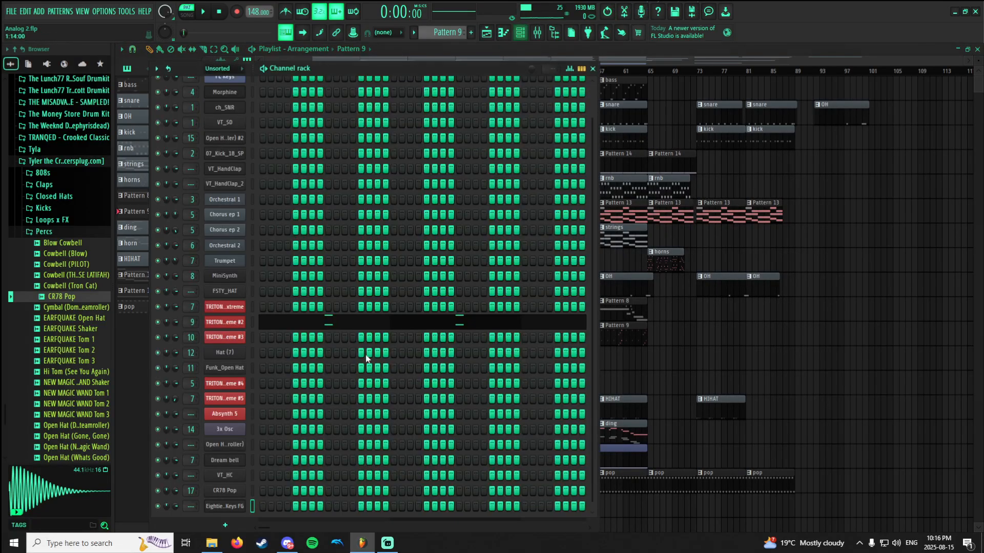
click(241, 509)
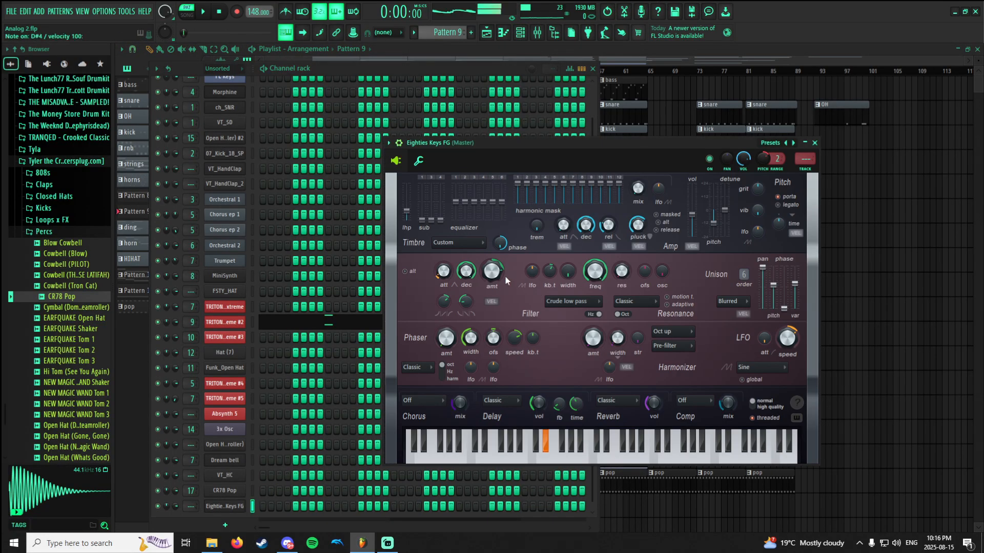
click(770, 144)
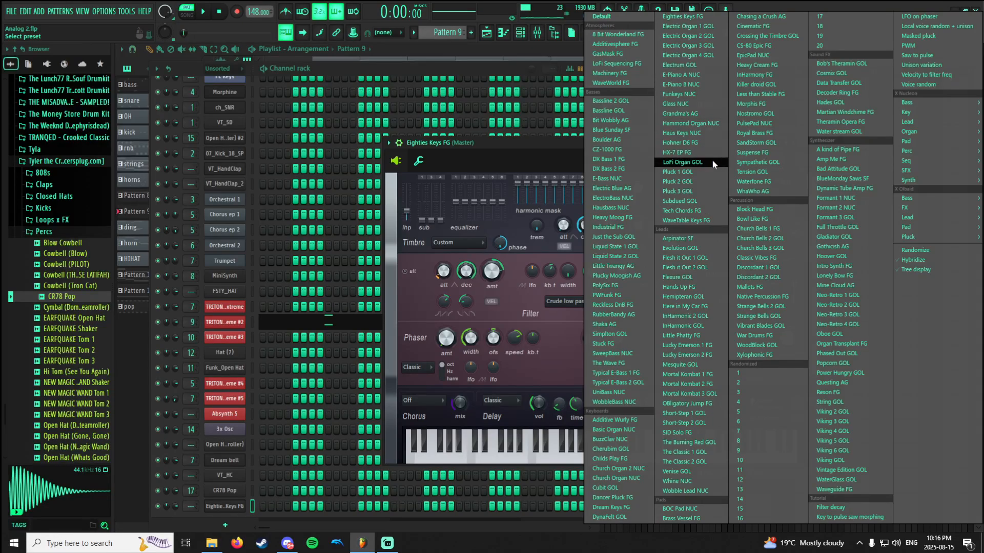
click(265, 474)
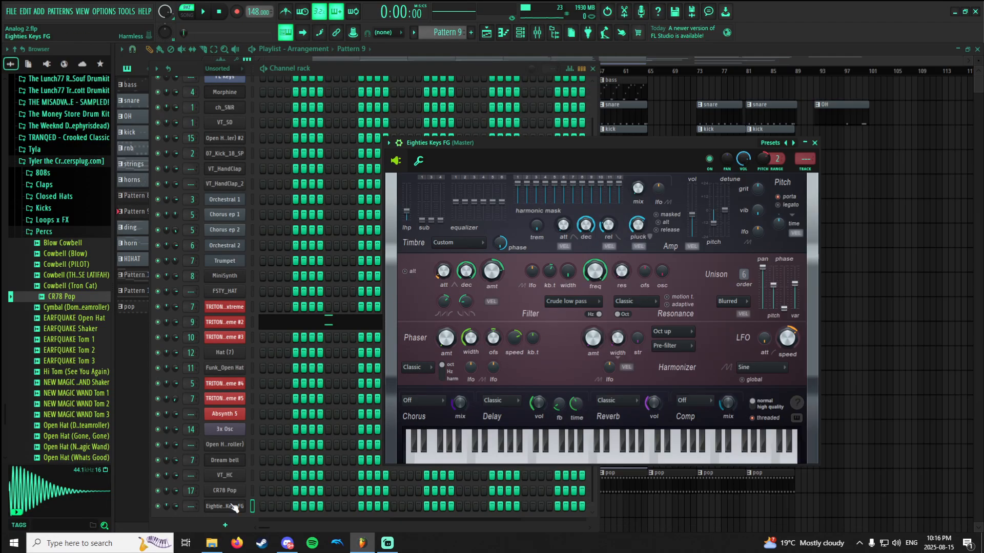
Replace the Eighties Keys FG channel with a fresh Harmless instance.
right_click(230, 502)
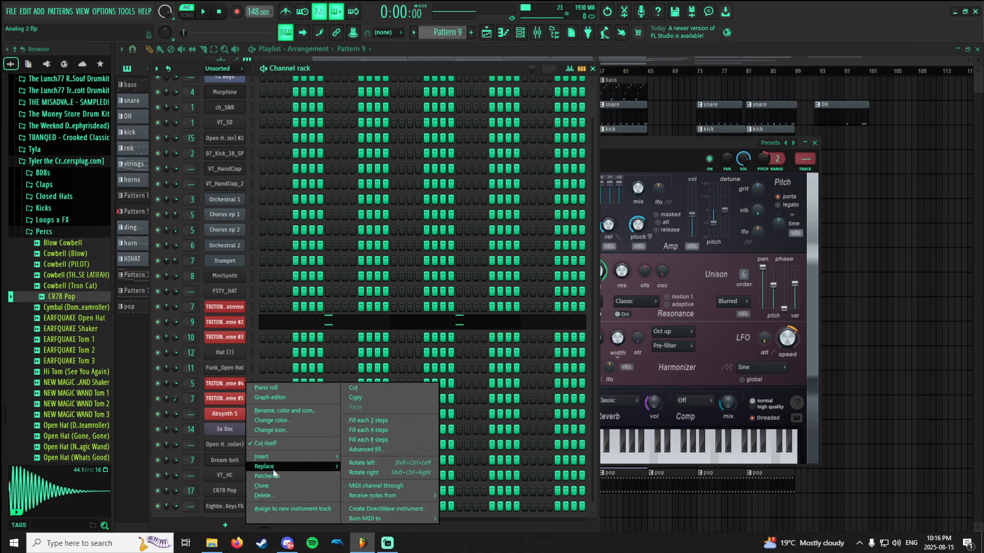
mouse_move(282, 465)
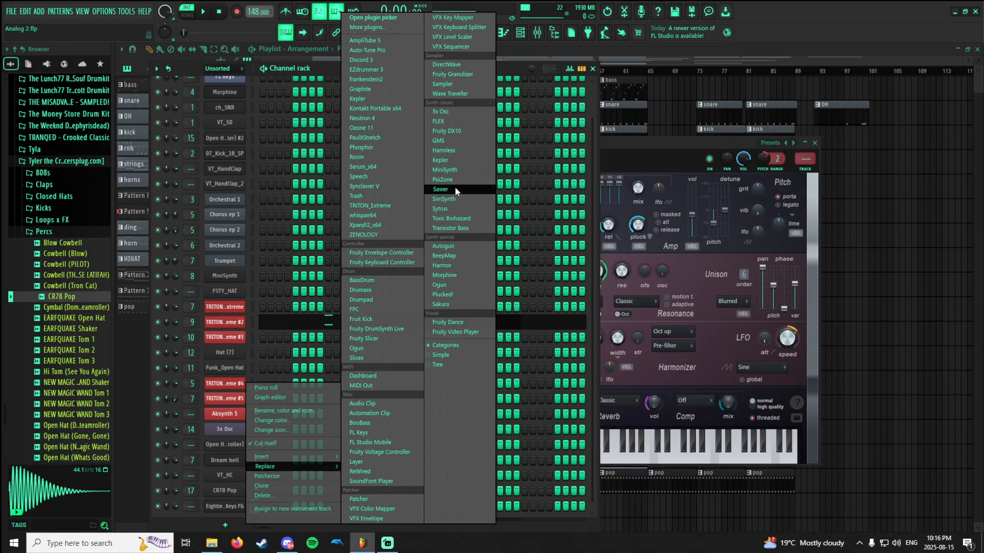
click(454, 150)
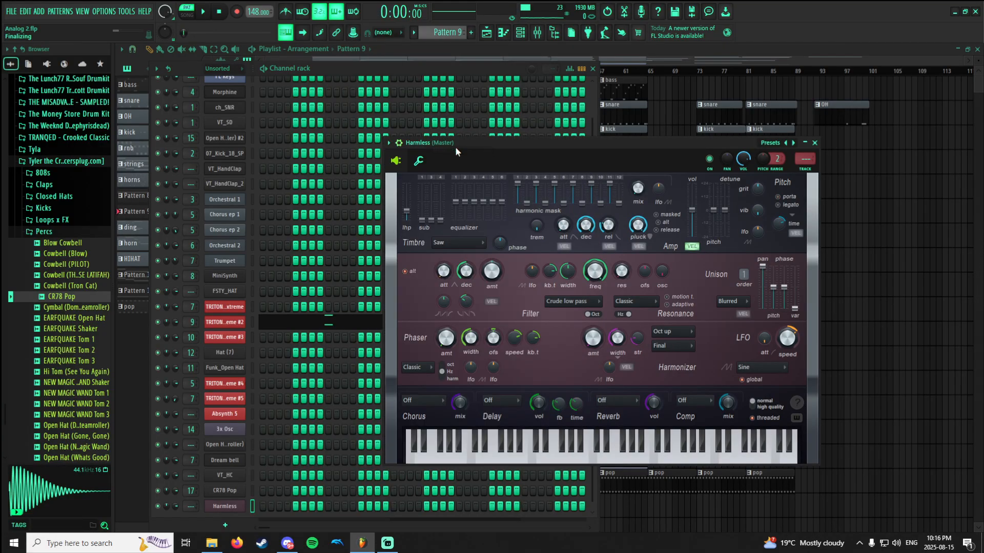
Replace the Harmless channel with GMS, and show the Leads & Synths bank in its presets library.
right_click(244, 495)
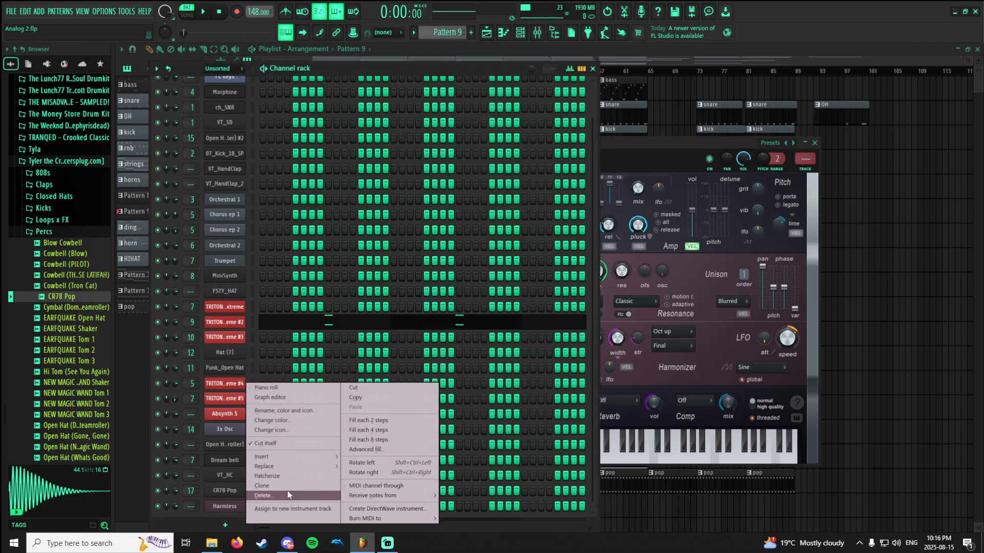
mouse_move(289, 471)
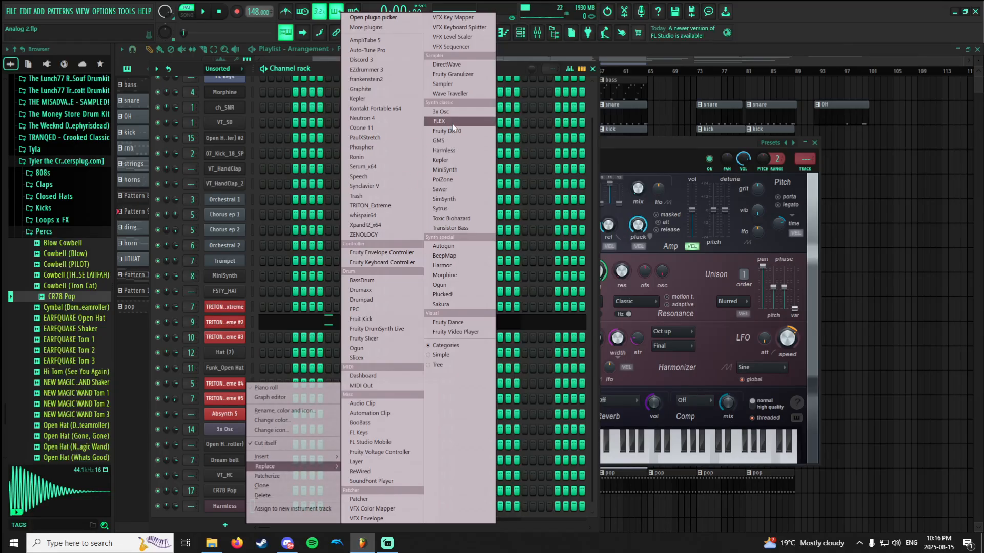
click(456, 141)
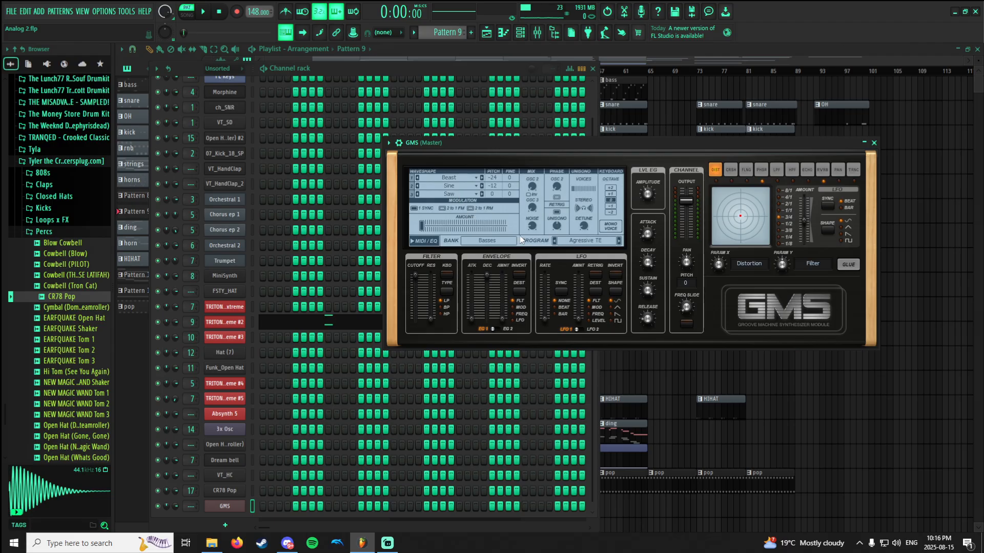
click(584, 240)
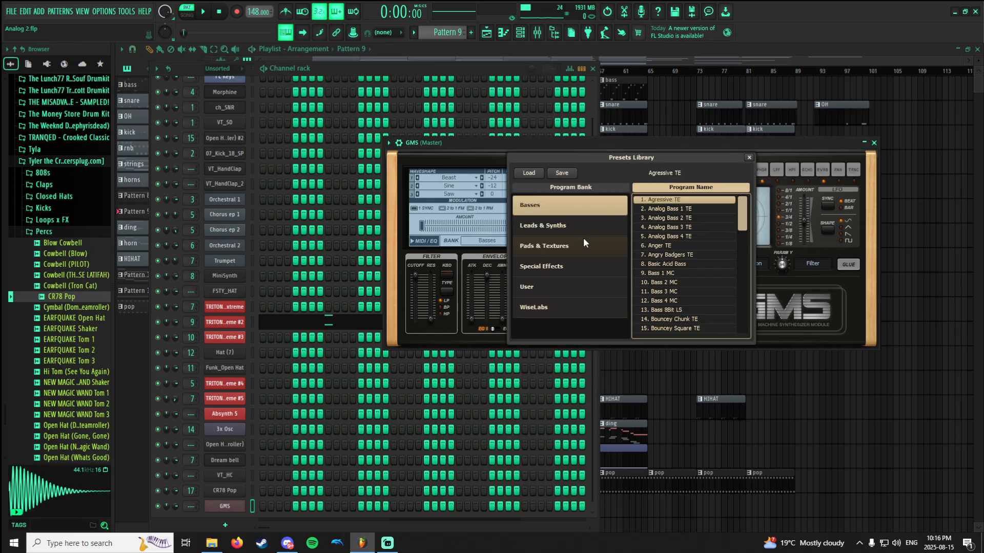
click(557, 232)
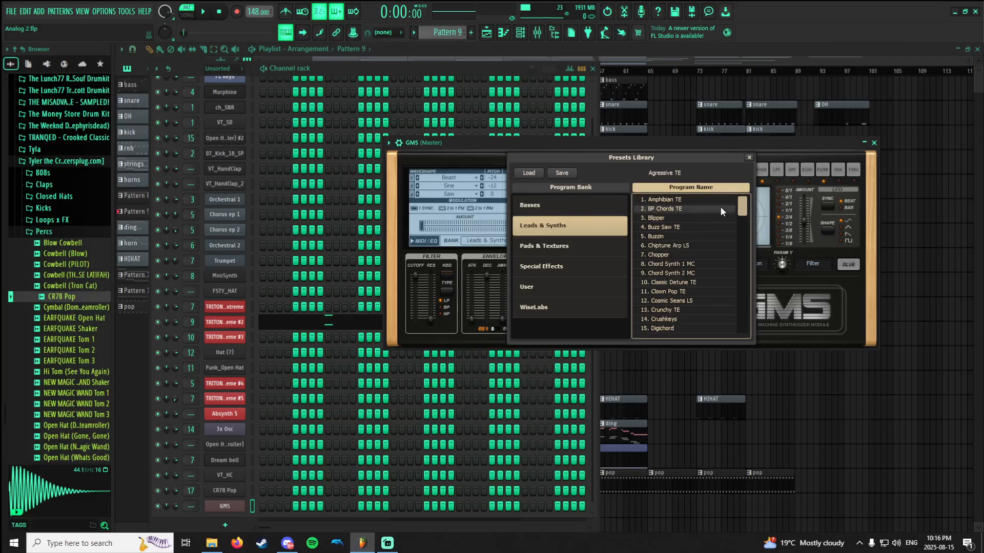
Audition the GMS Leads & Synths presets in order, from Amphibian TE through to Cosmic Seans LS.
click(699, 198)
click(701, 207)
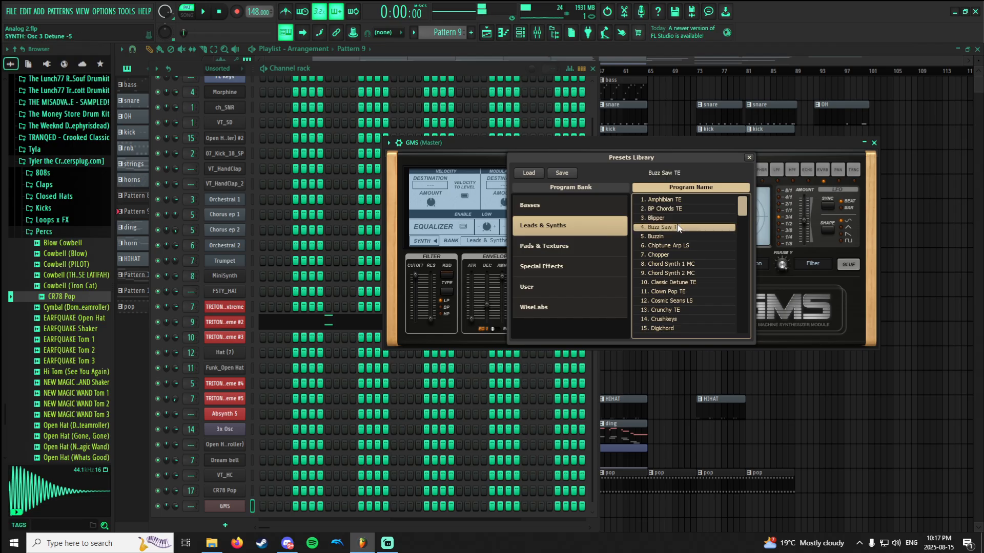
click(669, 237)
click(669, 247)
click(669, 256)
click(669, 265)
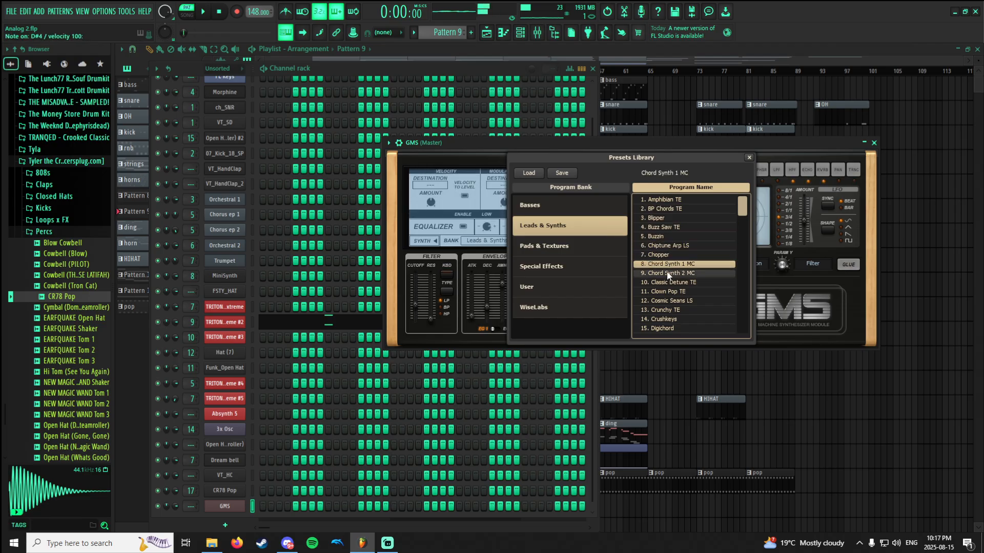
click(669, 274)
click(668, 283)
click(669, 292)
click(669, 301)
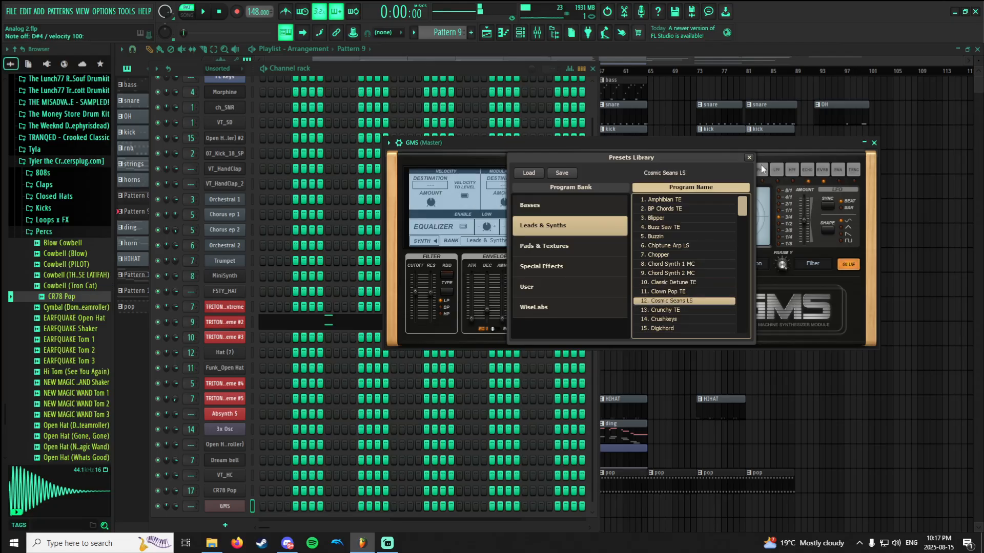
Close the GMS presets library and plugin window, and delete the GMS channel from the rack.
click(749, 158)
click(874, 143)
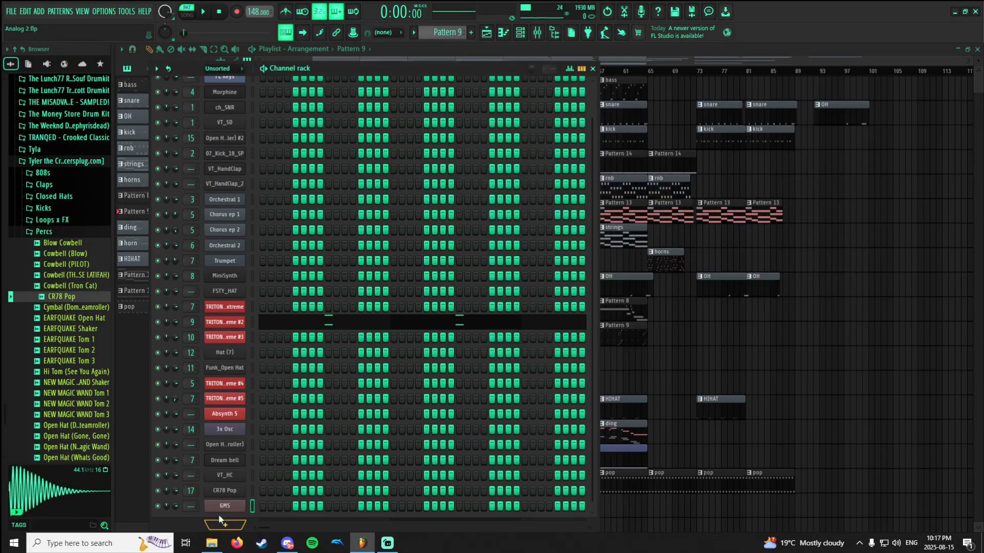
right_click(244, 509)
click(263, 495)
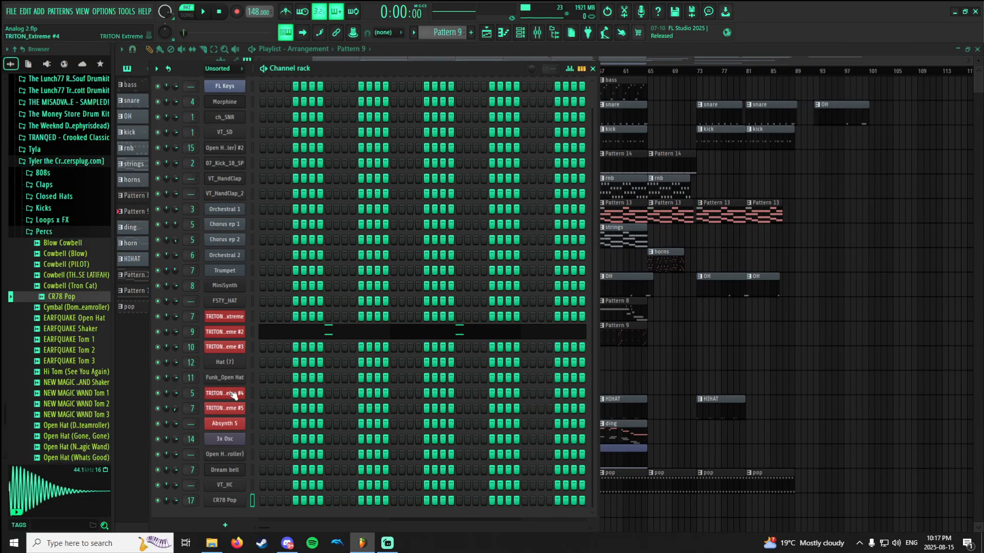
Inspect the sampler settings of the unrouted Open Hat 2 channel, and open those of the Funk_Open Hat channel.
click(235, 460)
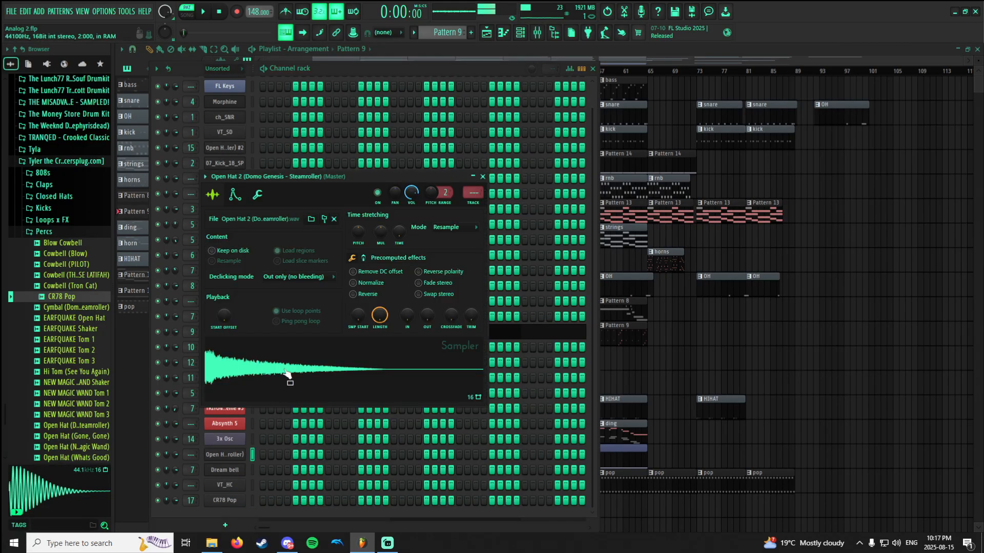
click(483, 177)
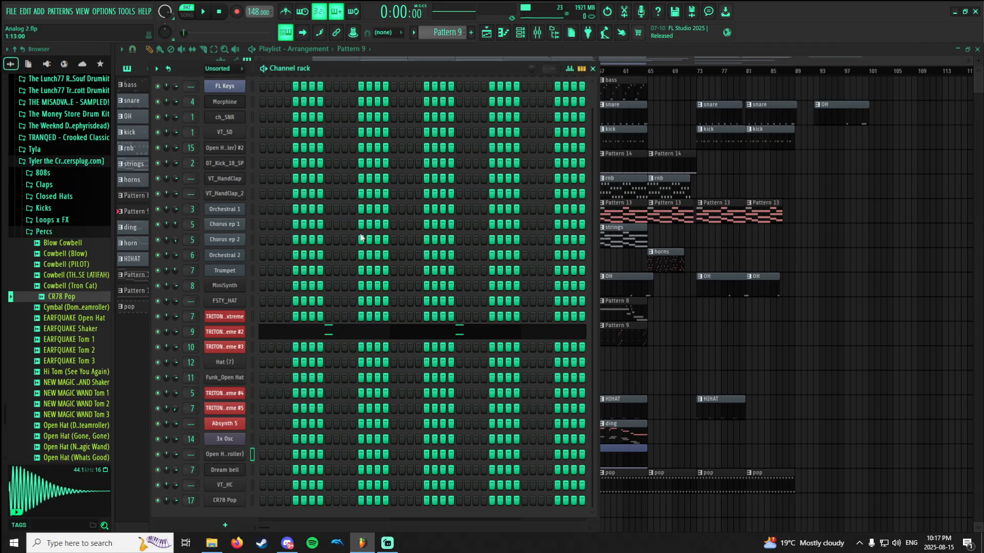
scroll(290, 249, up, 2)
scroll(290, 249, down, 2)
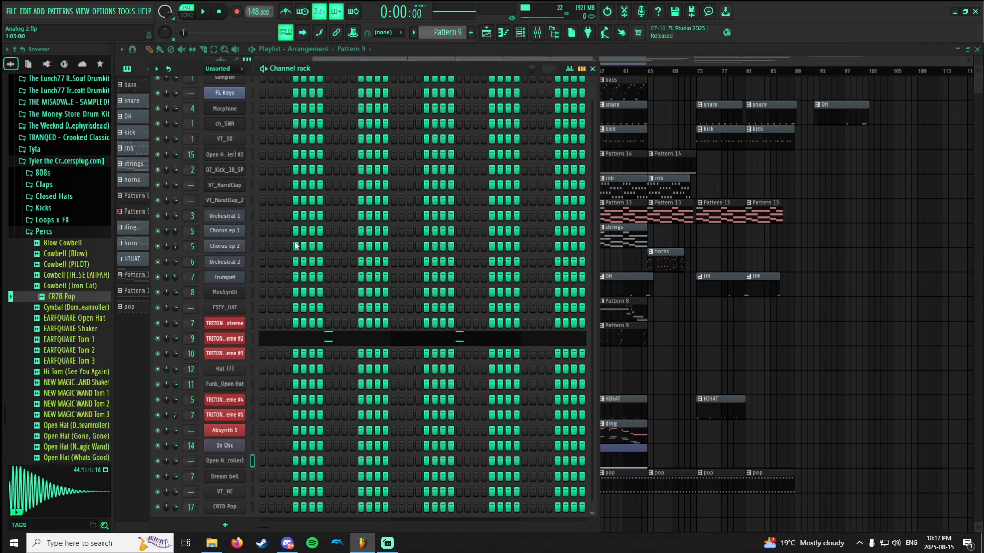
click(225, 378)
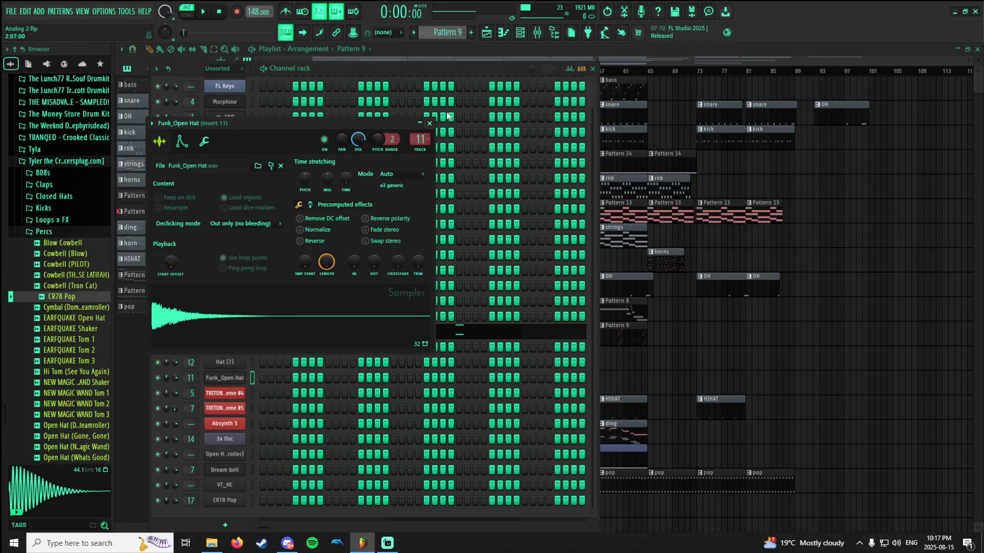
Switch to the OH pattern, and view the sampler settings of its Open Hat 2 #2 channel before closing them.
scroll(448, 34, up, 6)
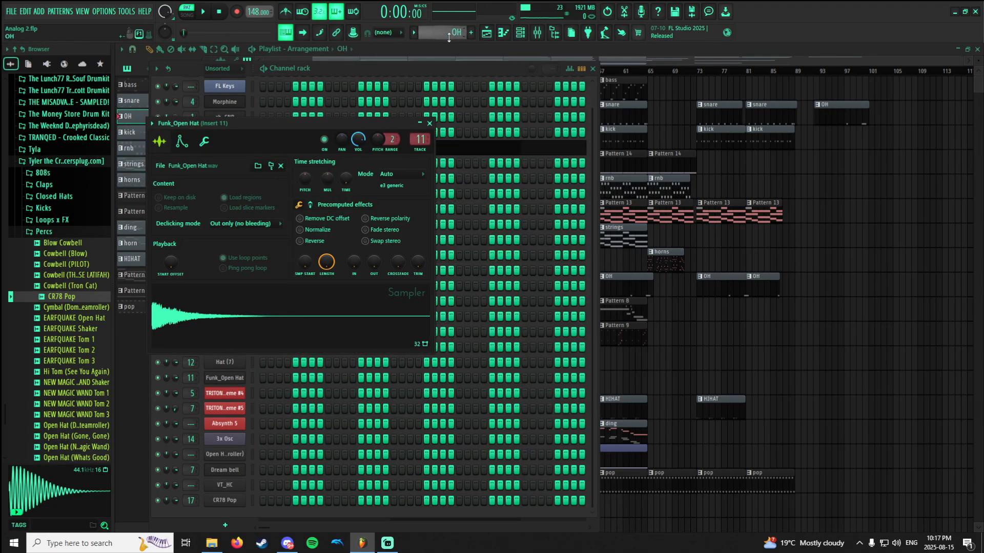
click(451, 78)
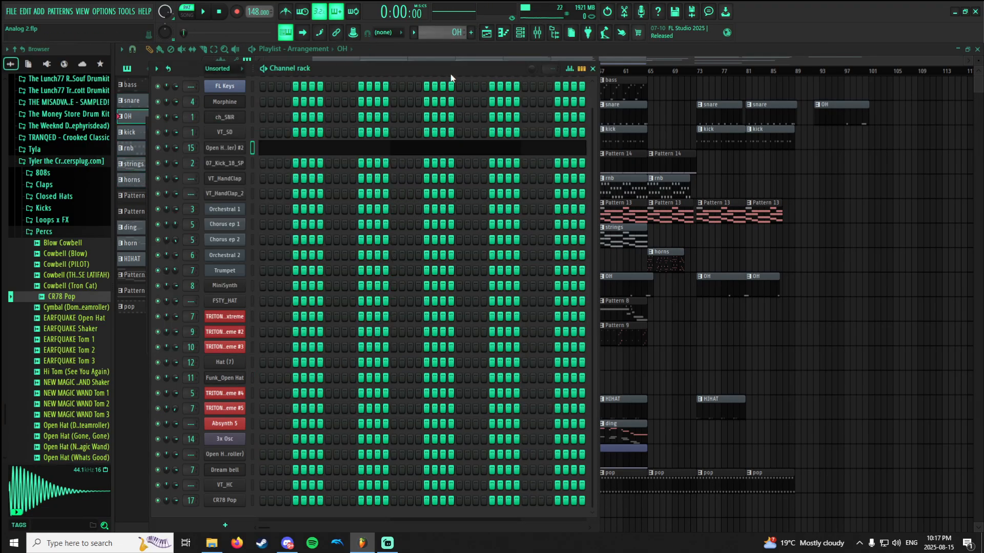
click(228, 149)
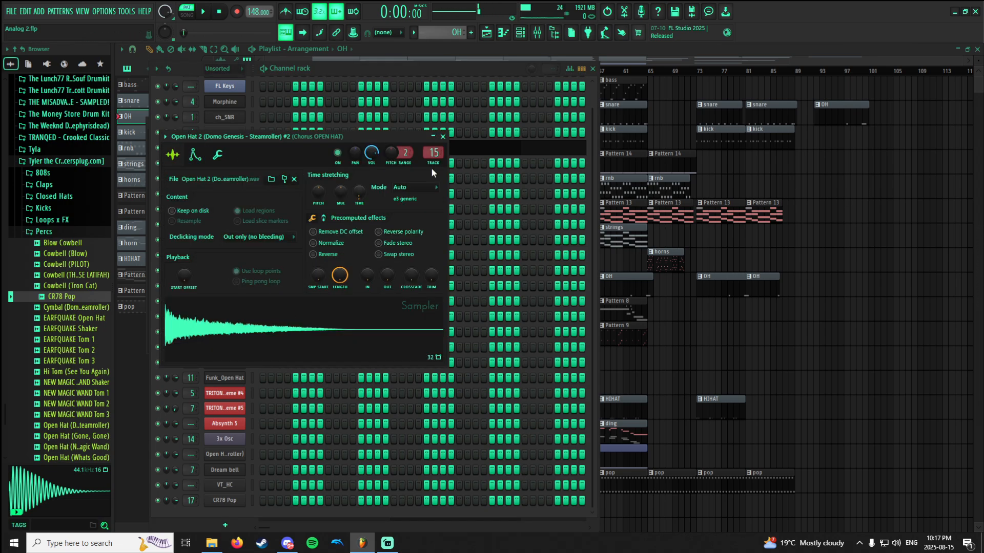
click(443, 137)
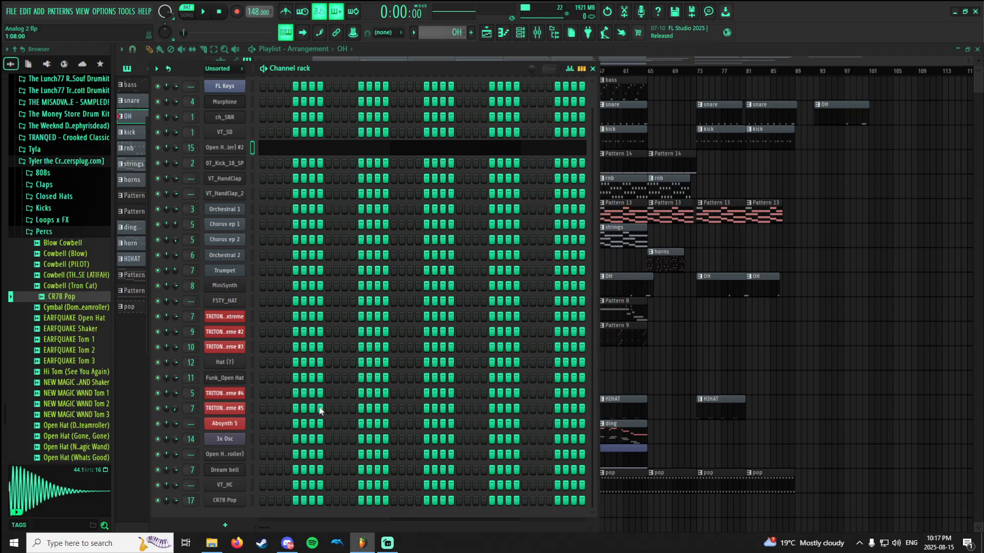
Delete the Absynth 5 channel from the channel rack.
click(823, 368)
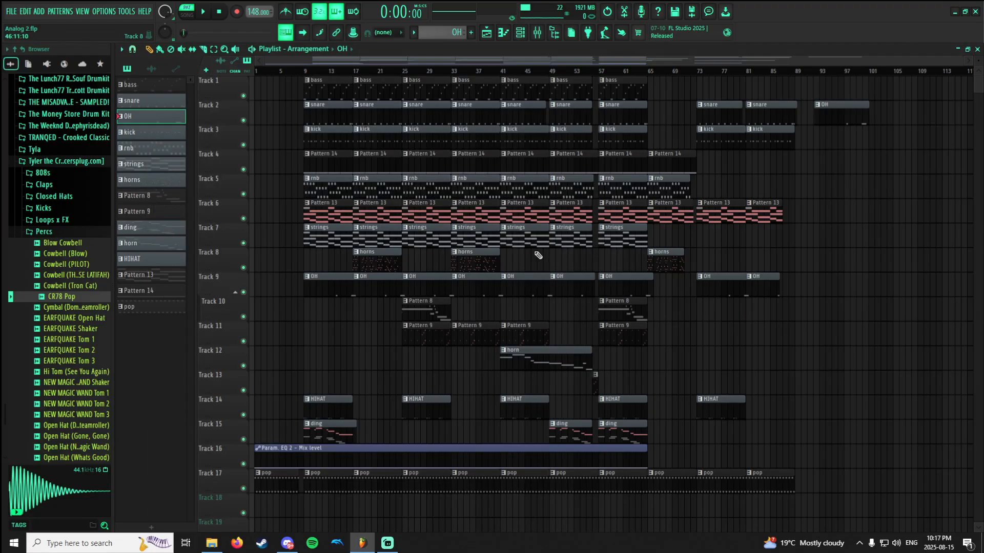
click(528, 36)
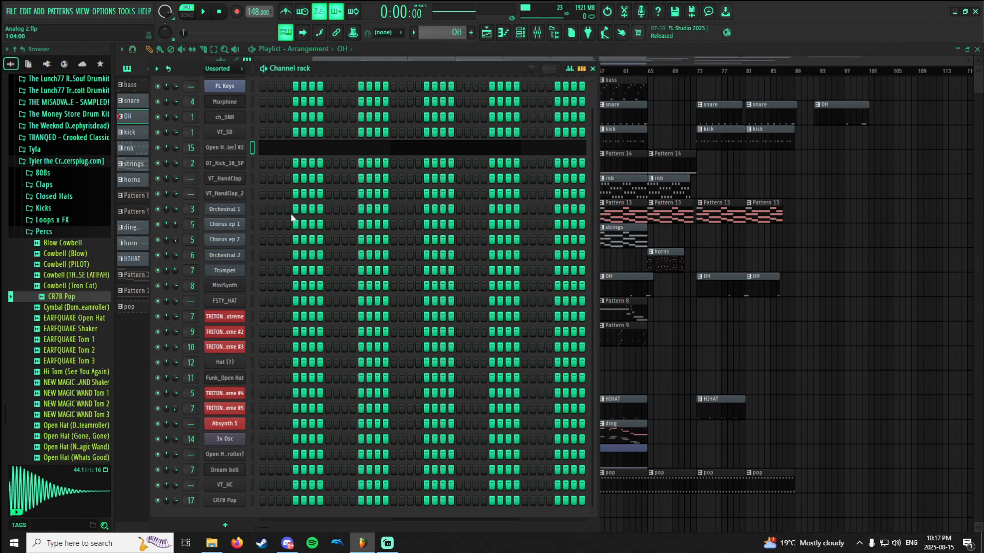
scroll(279, 281, up, 2)
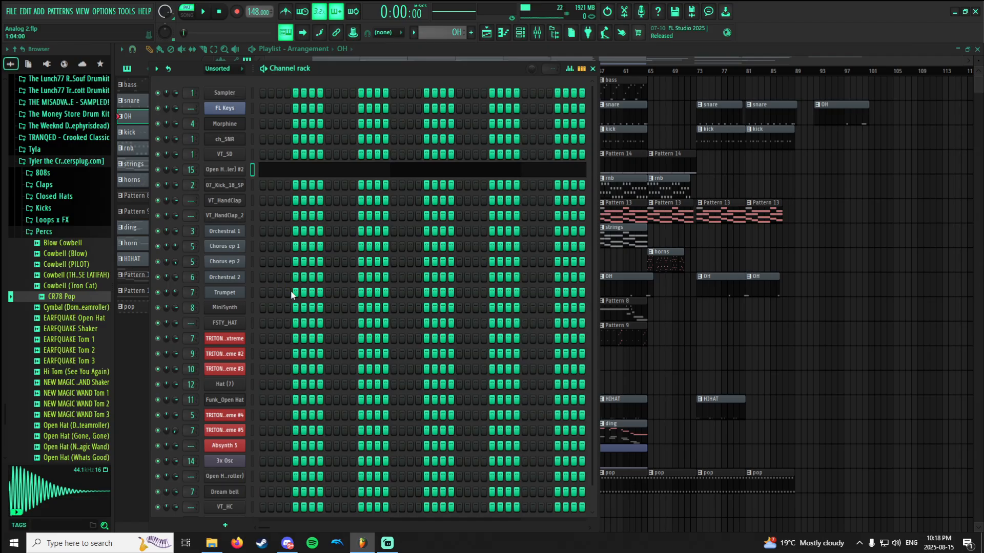
scroll(287, 302, down, 1)
right_click(240, 424)
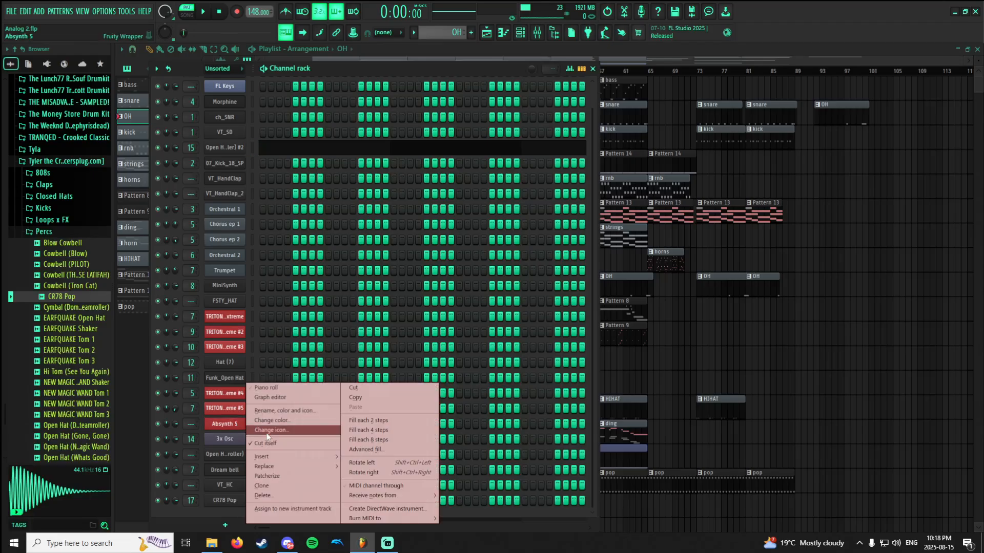
click(263, 495)
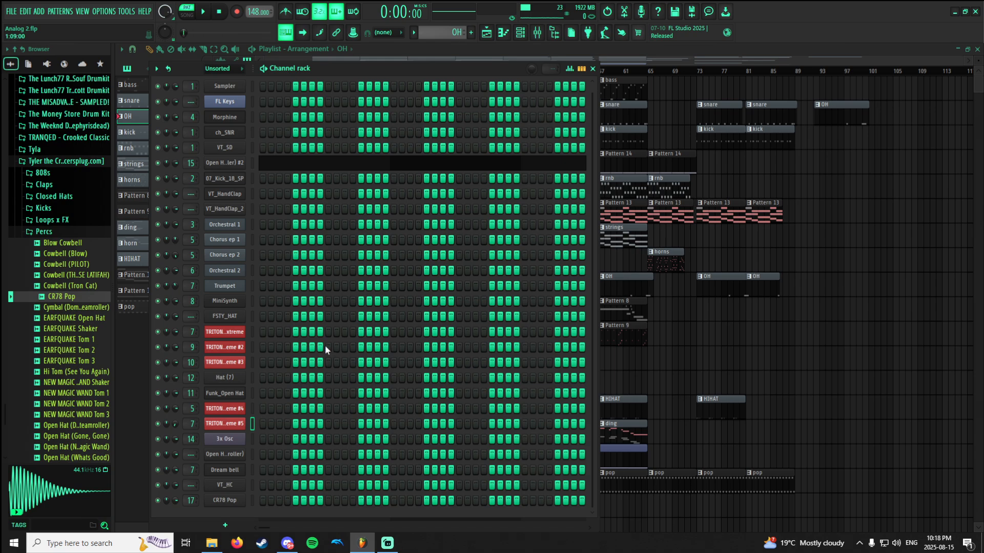
Look over the list of plugins available for a new channel, and close it and the channel rack without adding any.
click(225, 525)
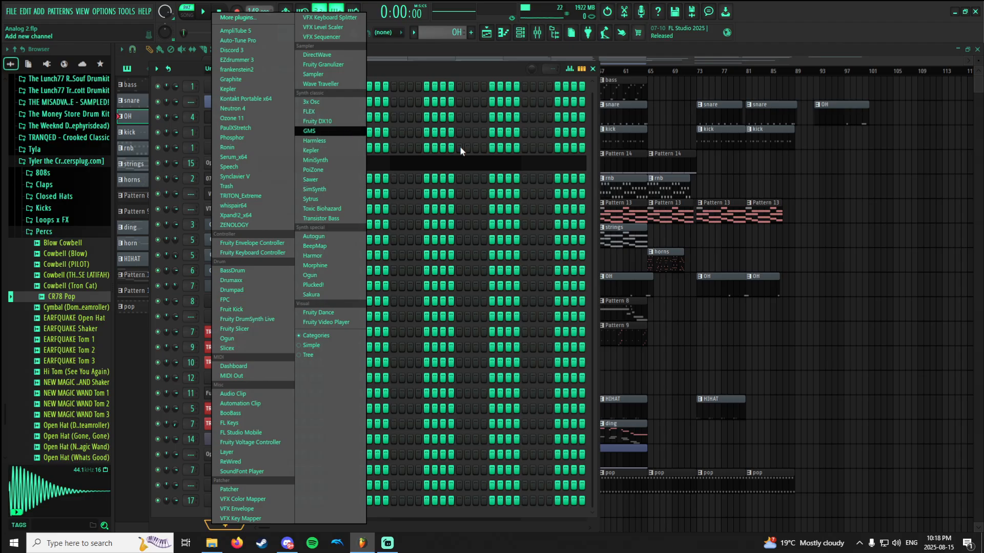
click(808, 270)
click(808, 270)
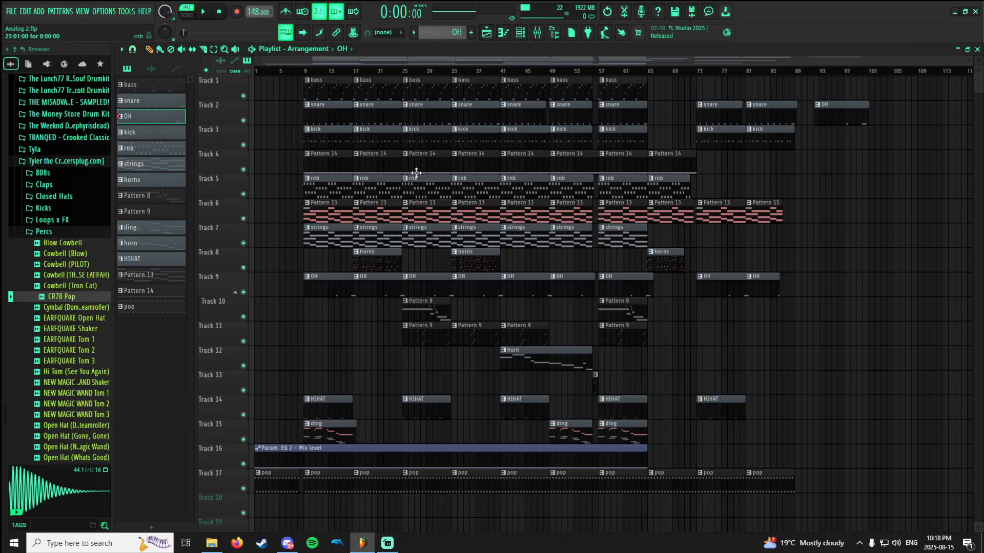
Look at MSaturator on the mixer's Master track, close it, and disable both MSaturator and FabFilter Saturn 2.
click(537, 33)
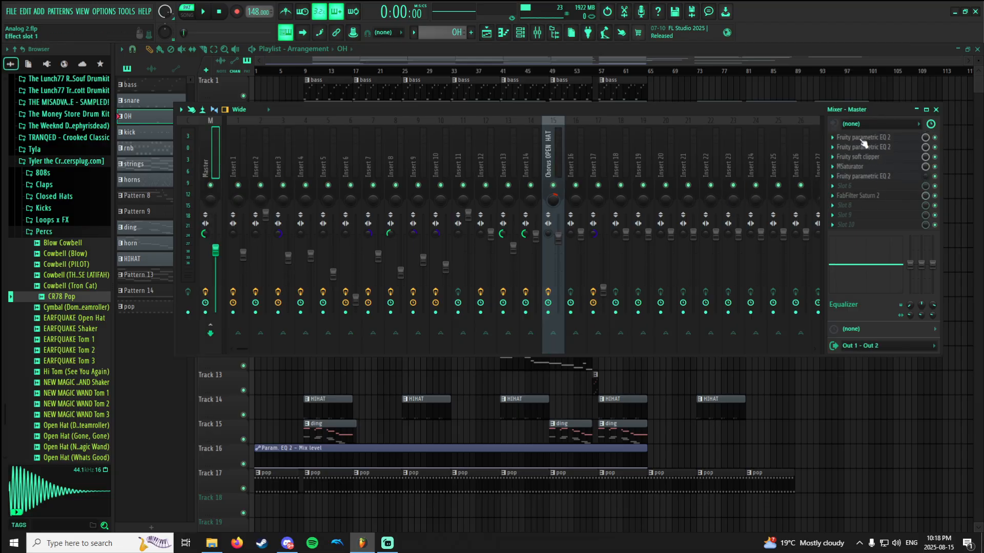
click(864, 167)
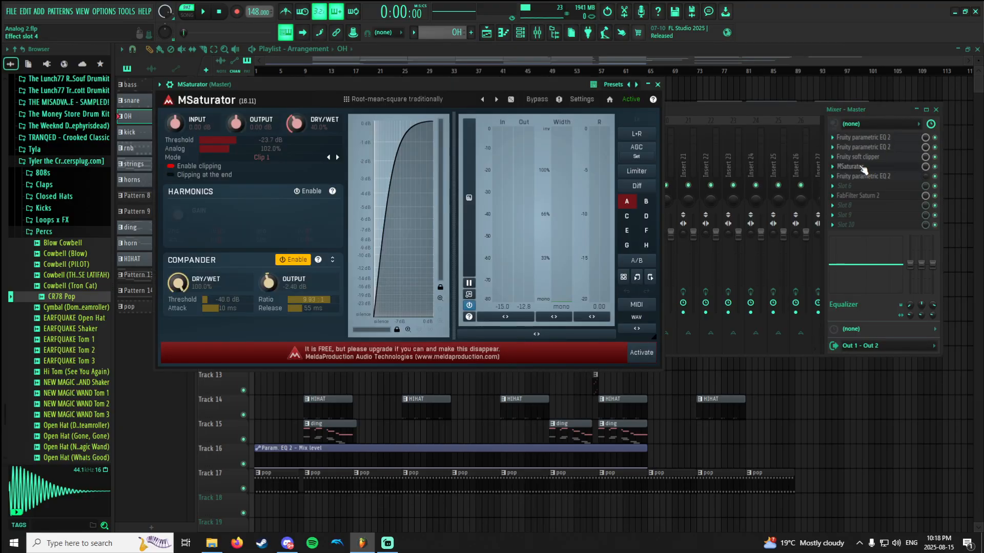
click(863, 168)
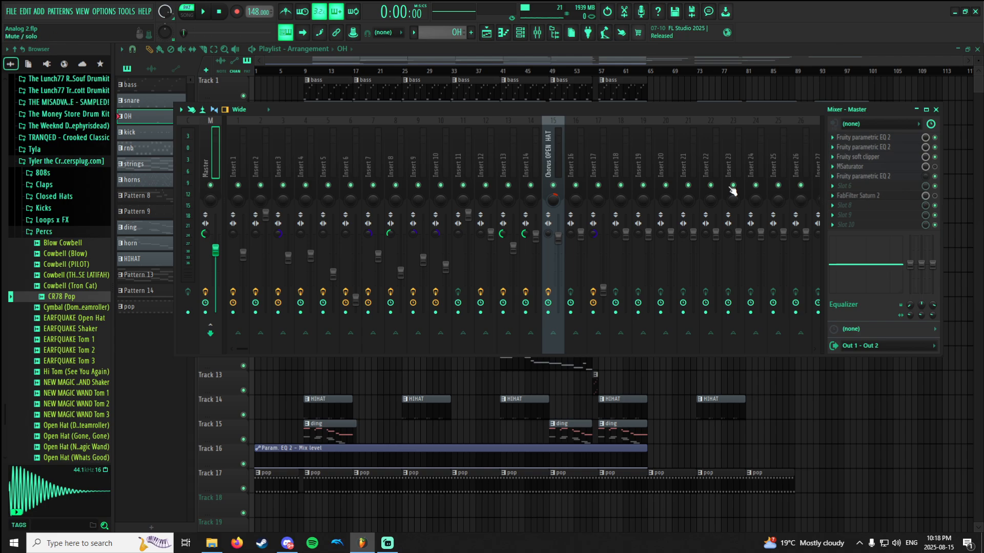
Change to song mode and play the arrangement from bar 9 with the mixer in view.
key(l)
key(space)
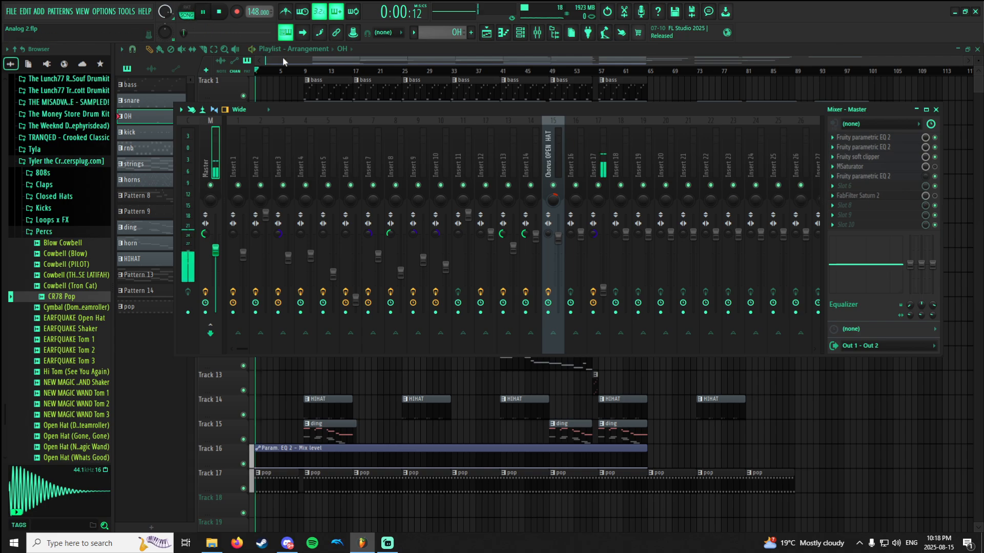
click(306, 73)
click(537, 33)
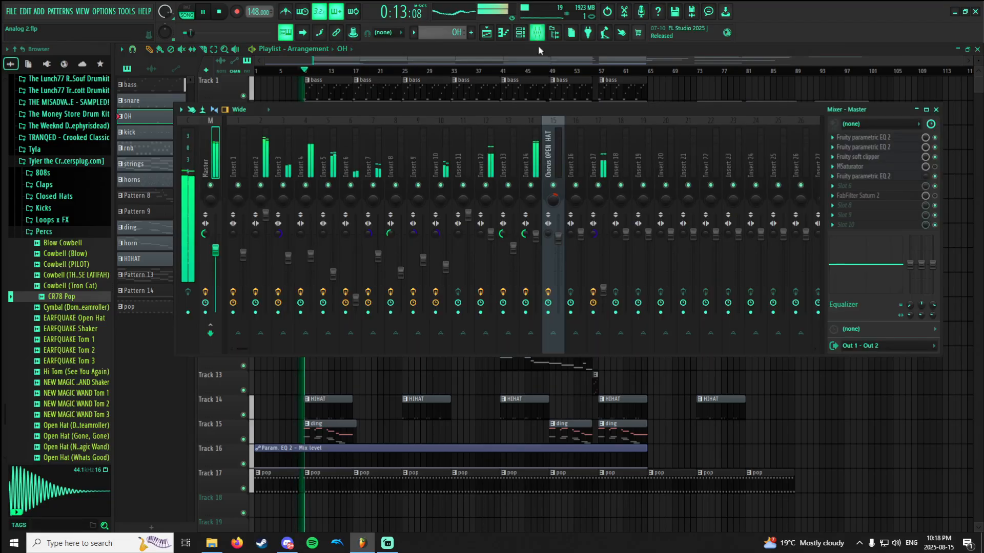
Enable MSaturator and FabFilter Saturn 2 on the Master during playback, and disable both again to compare the sound.
click(935, 168)
click(936, 195)
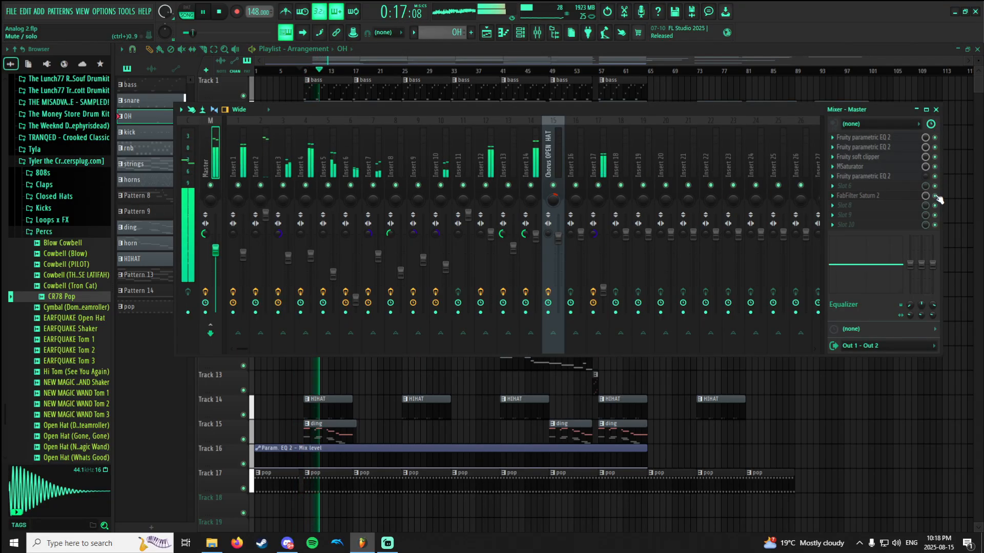
click(936, 196)
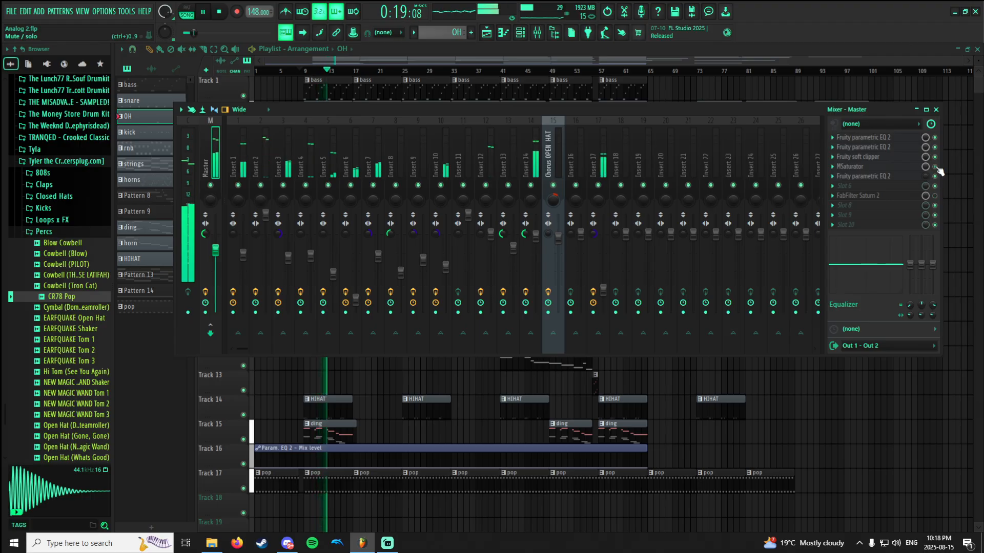
click(935, 167)
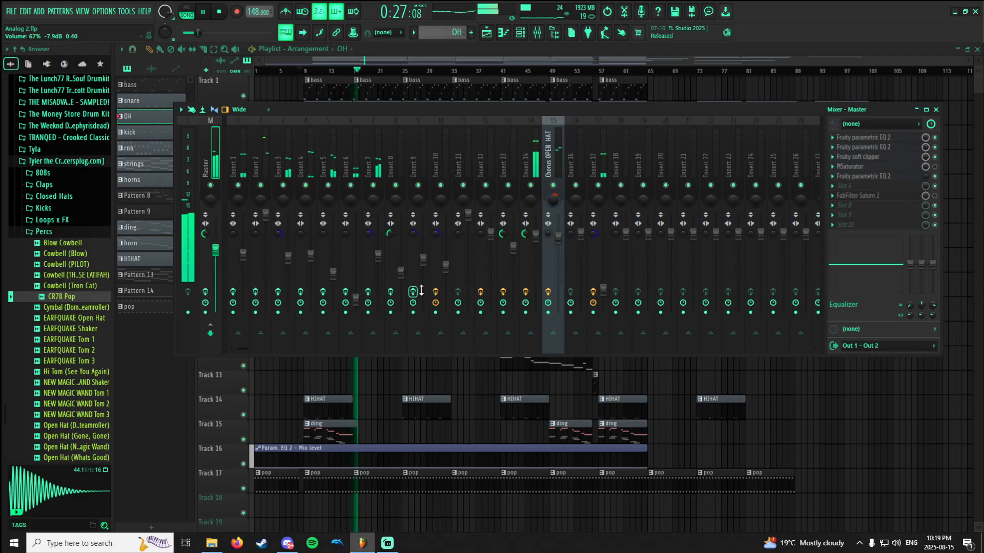
Bypass the effect slots of the Master and inserts up to Insert 17 to hear the dry mix, and select Insert 14.
click(599, 291)
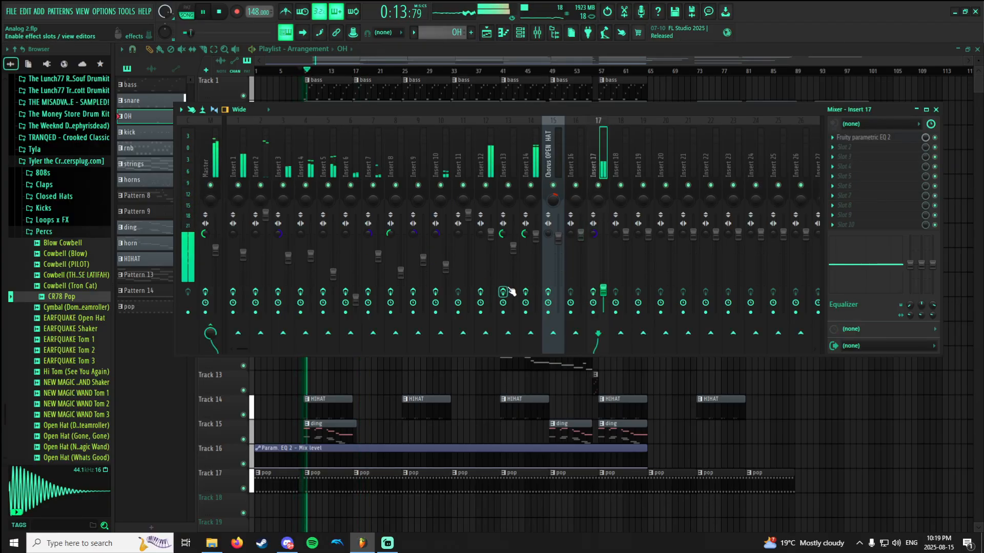
click(532, 165)
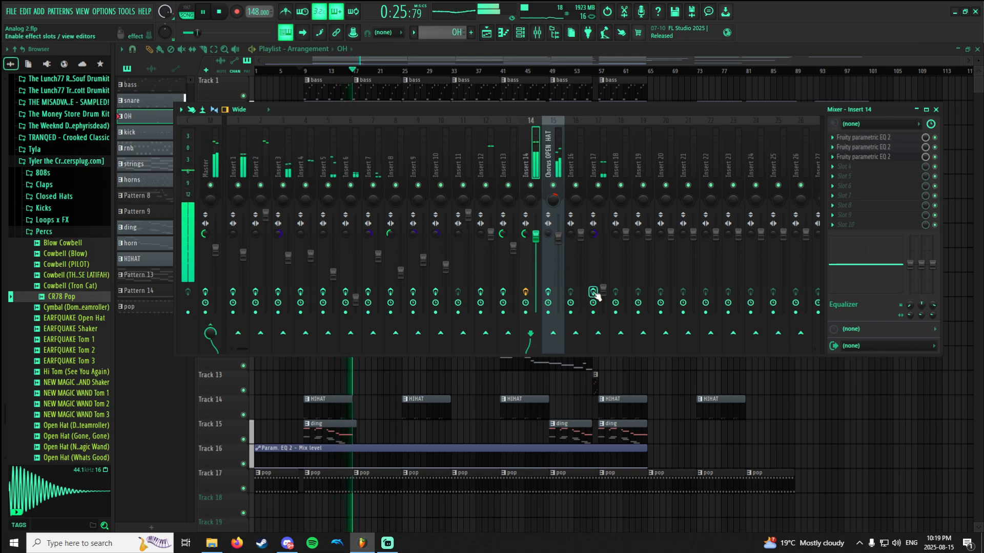
Re-enable the effect slots on the remaining bypassed mixer inserts and the Master during playback.
click(548, 292)
click(503, 292)
click(480, 292)
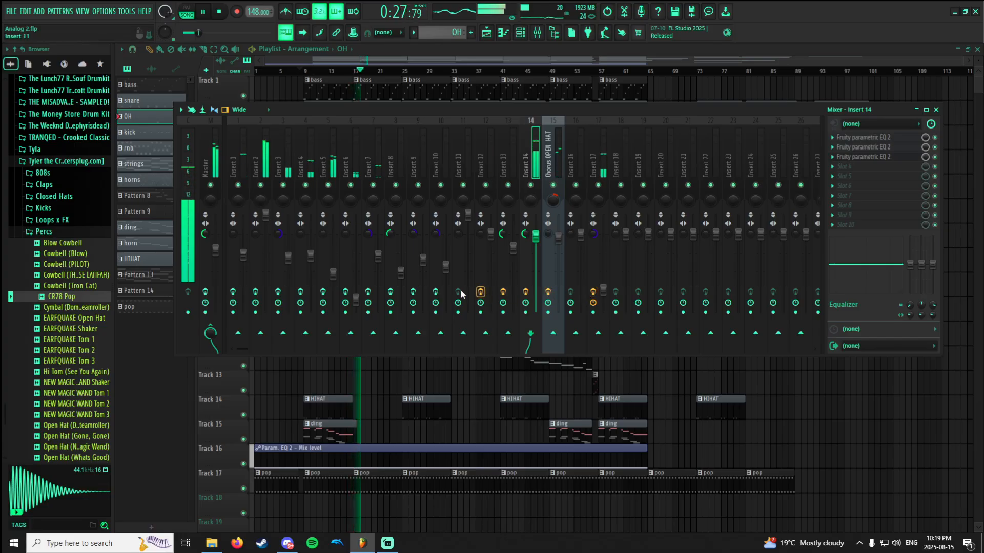
click(436, 292)
click(412, 292)
click(391, 292)
click(368, 292)
click(345, 292)
click(322, 292)
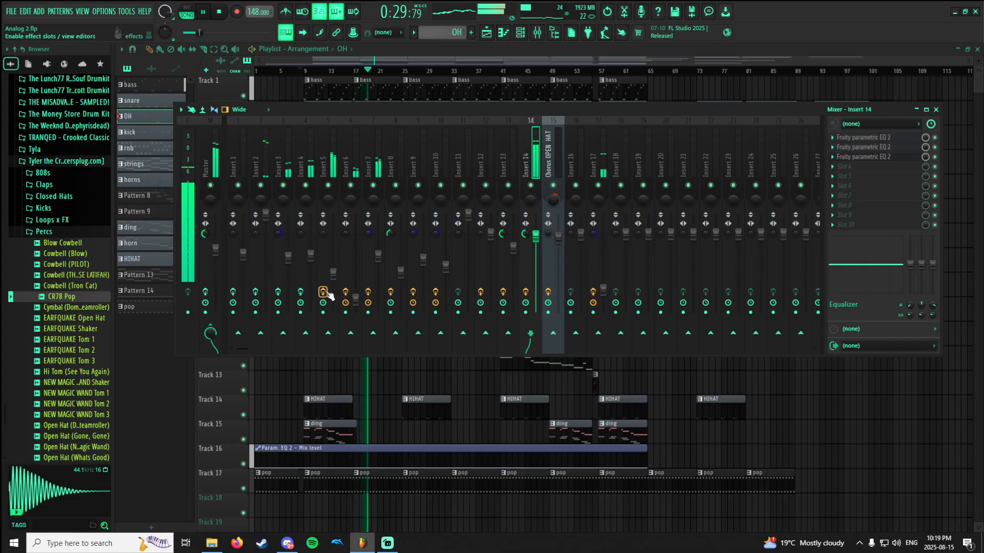
click(301, 292)
click(278, 292)
click(255, 292)
click(233, 292)
click(205, 292)
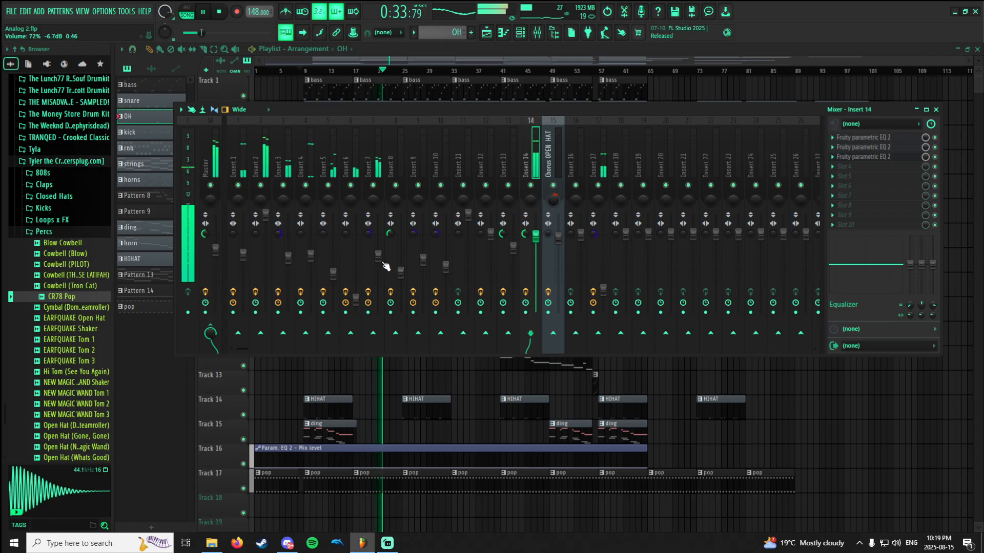
Return to the playlist without the mixer and stop playback.
click(688, 89)
key(space)
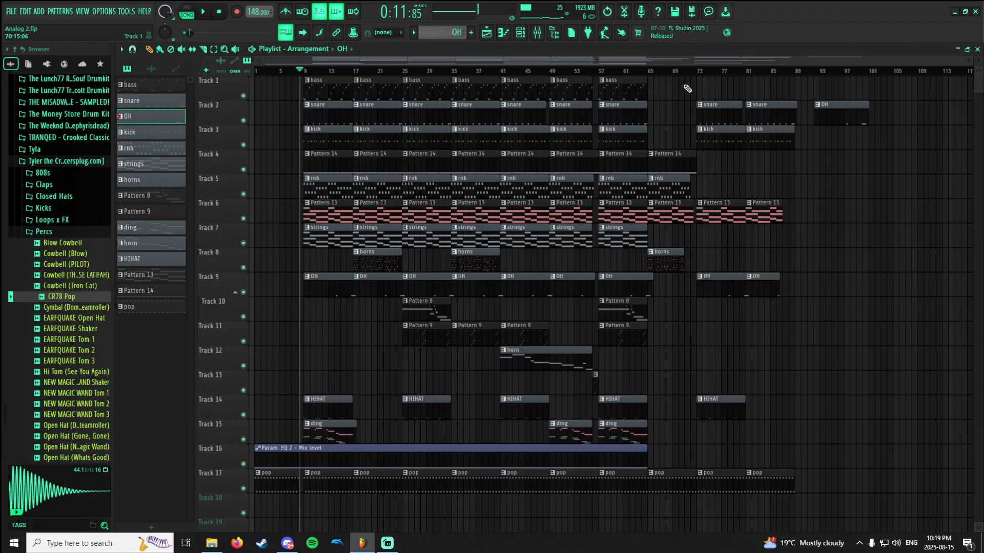